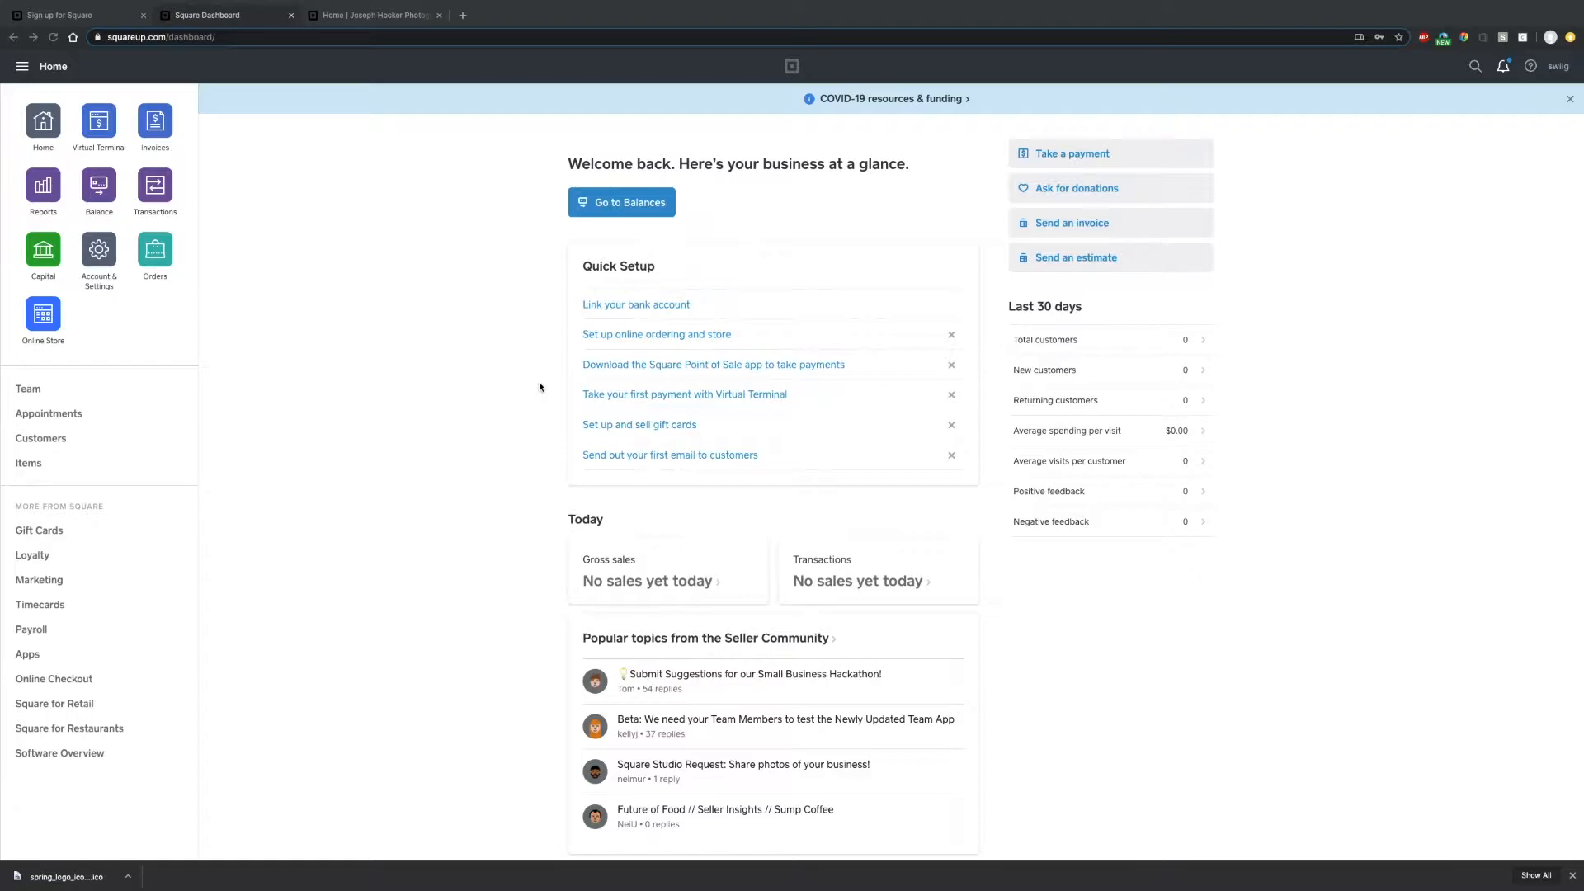
- Switch to the live store tab showing the Hawaiian Harvest options dialog
{"action": "left_click", "coordinate": [366, 17]}
- Add Vanilla Plant Protein and Extra Veggies to the Hawaiian Harvest smoothie
{"action": "scroll", "coordinate": [693, 515], "scroll_direction": "down", "scroll_amount": 1}
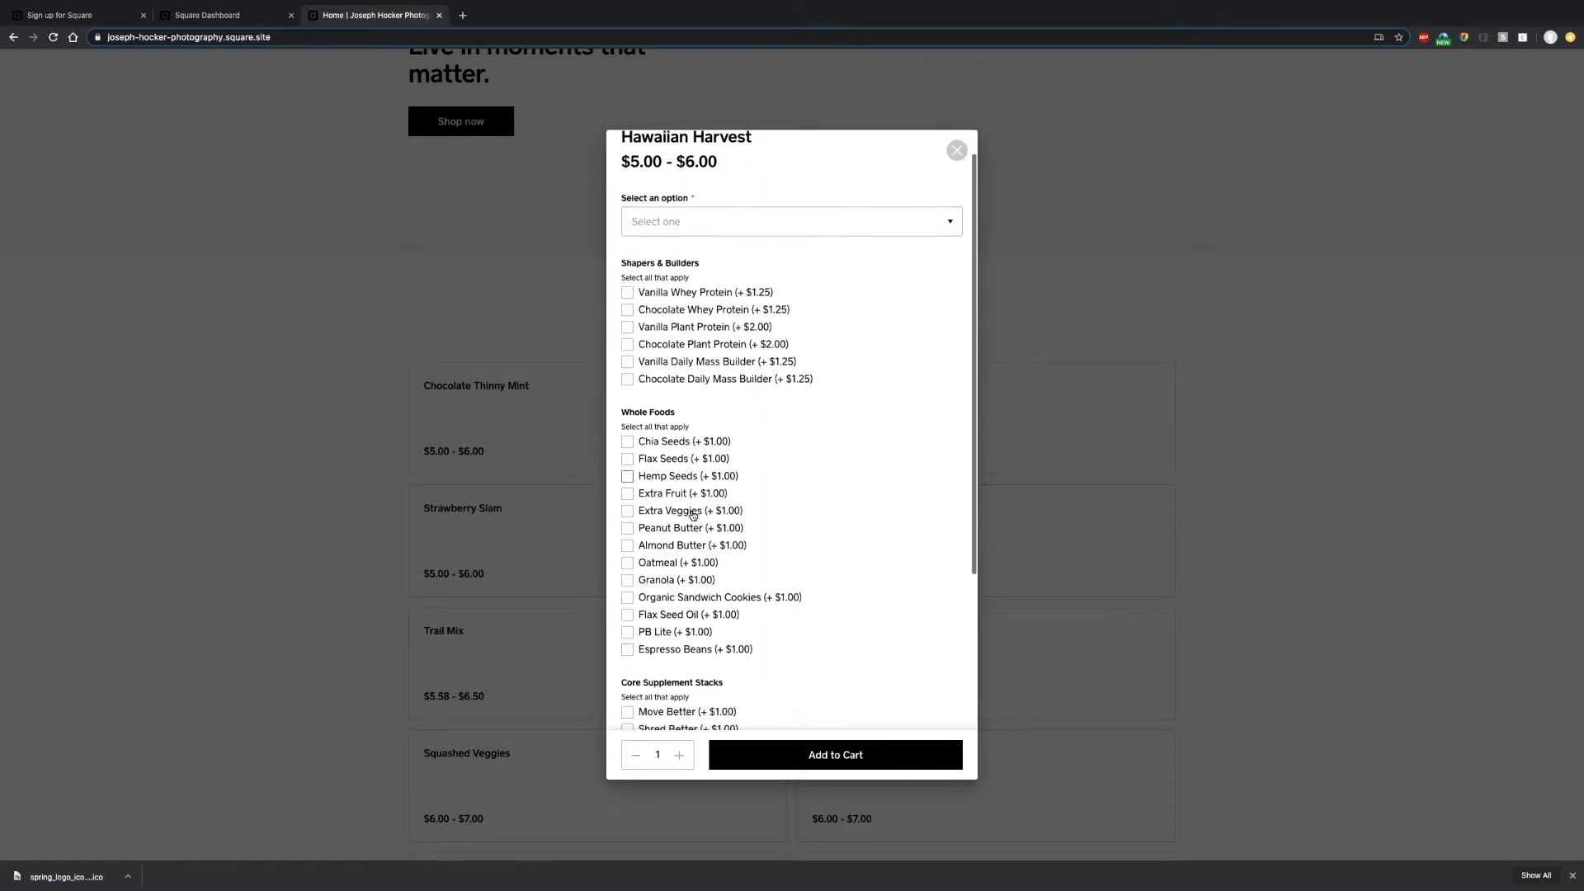
{"action": "scroll", "coordinate": [695, 272], "scroll_direction": "up", "scroll_amount": 1}
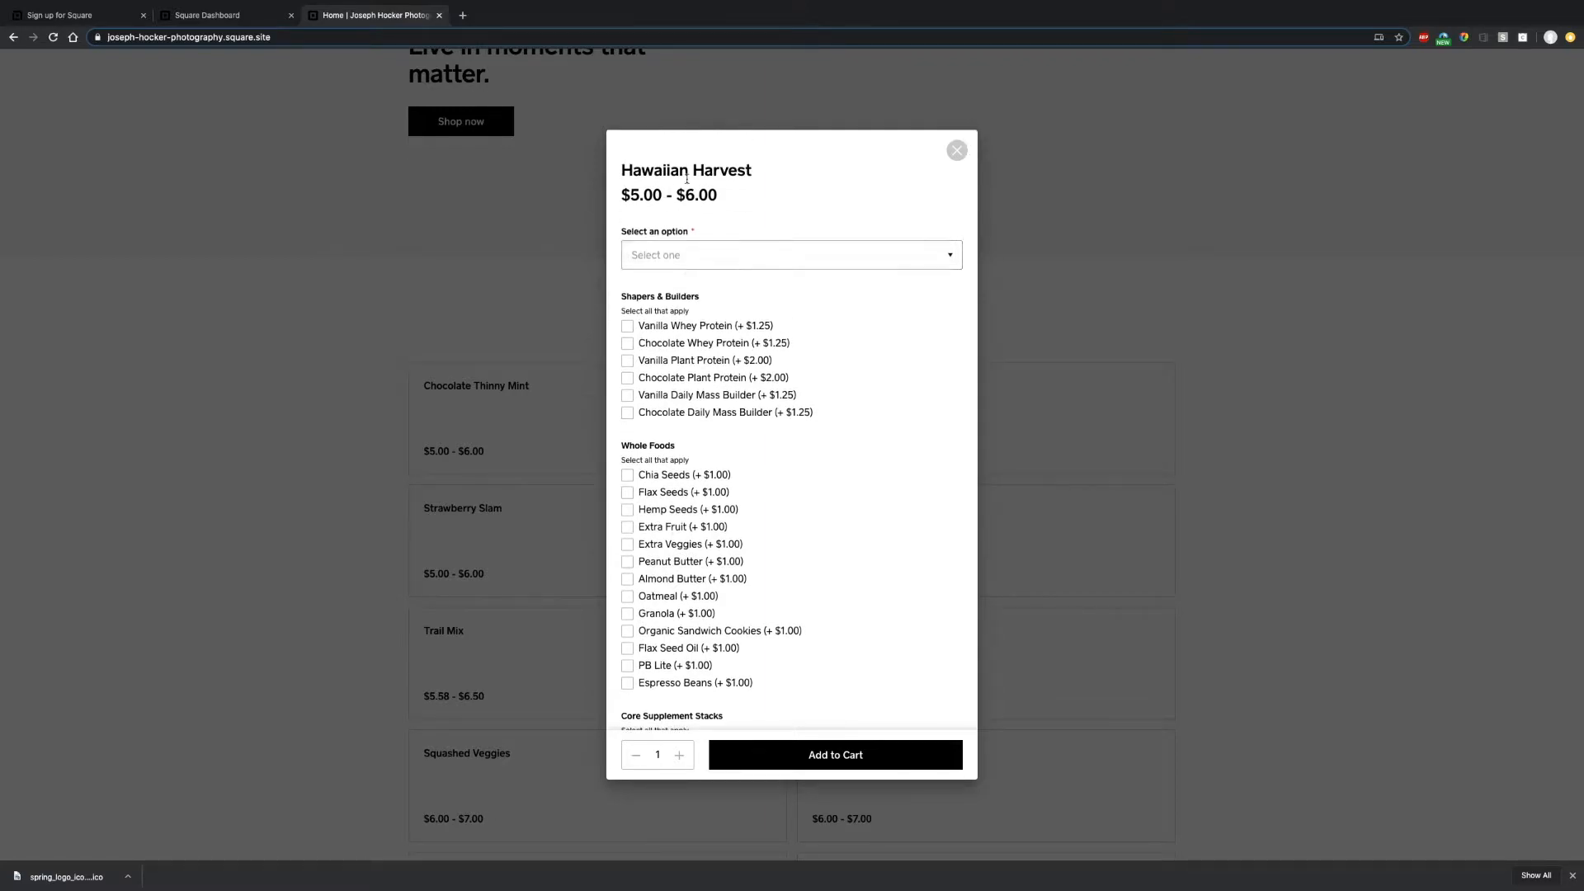
{"action": "scroll", "coordinate": [684, 406], "scroll_direction": "down", "scroll_amount": 1}
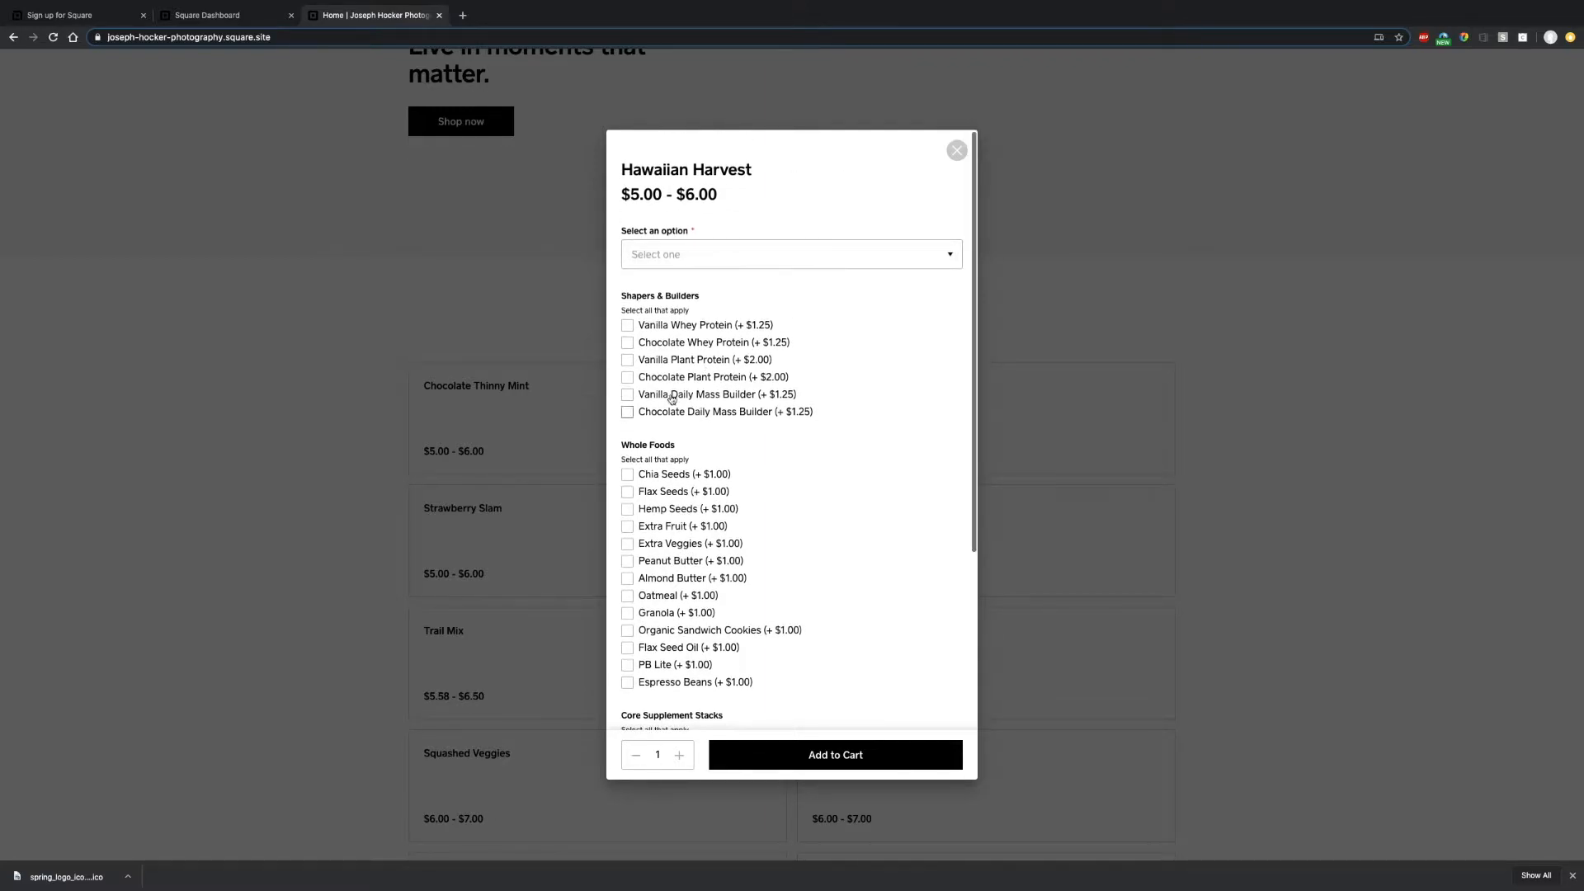
{"action": "left_click", "coordinate": [627, 360]}
{"action": "left_click", "coordinate": [627, 543]}
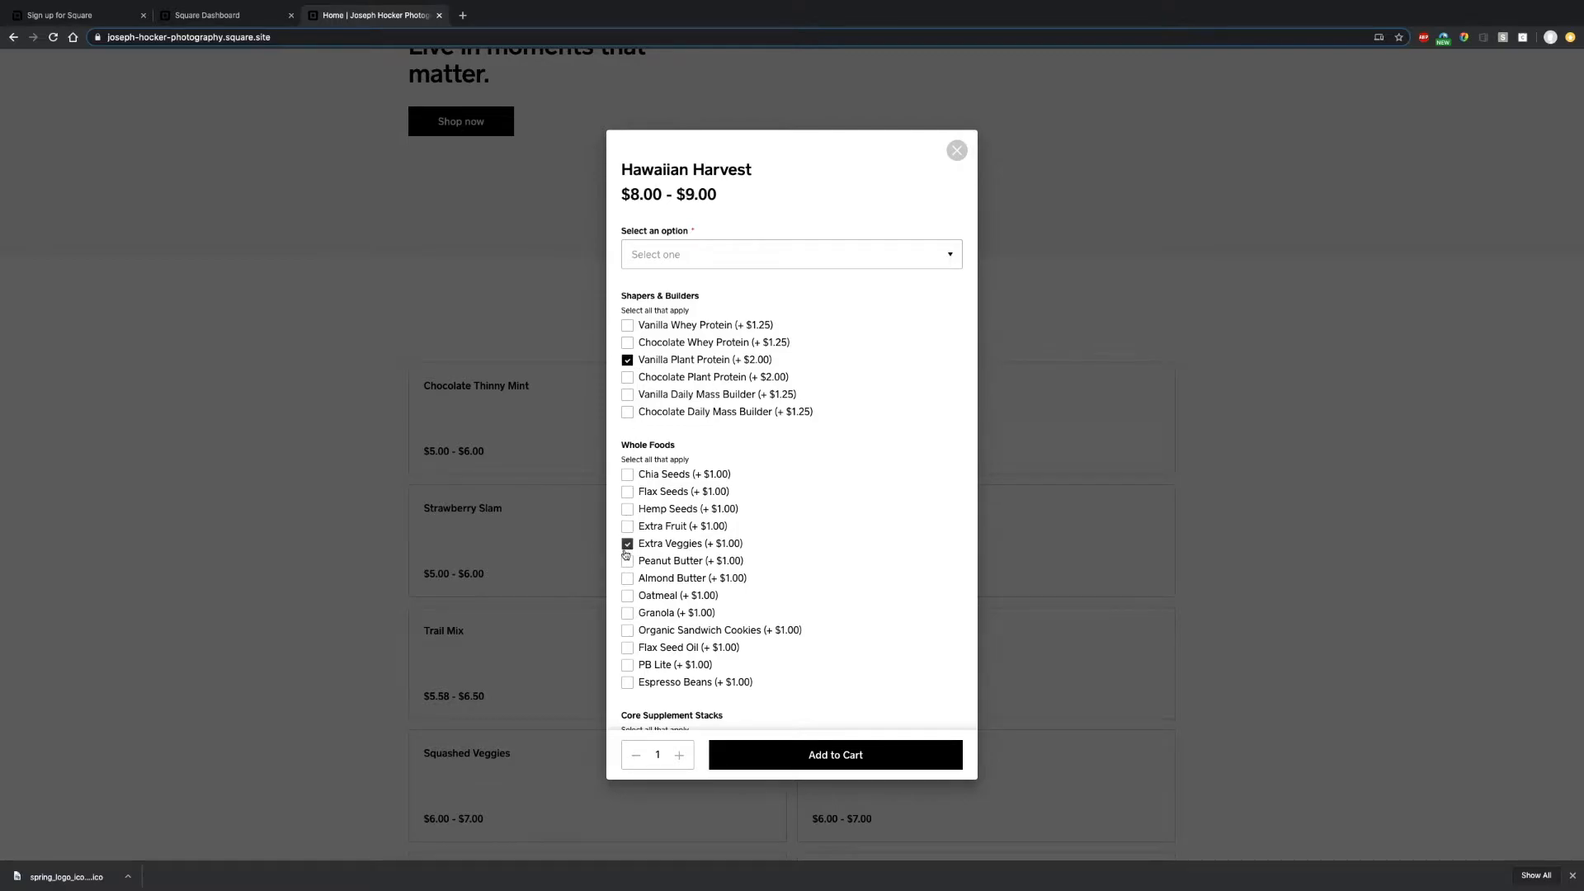
- Remove Extra Veggies and the Sub-Vanilla substitute, keep only Vanilla Plant Protein, and go back to the Dashboard
{"action": "scroll", "coordinate": [688, 710], "scroll_direction": "down", "scroll_amount": 3}
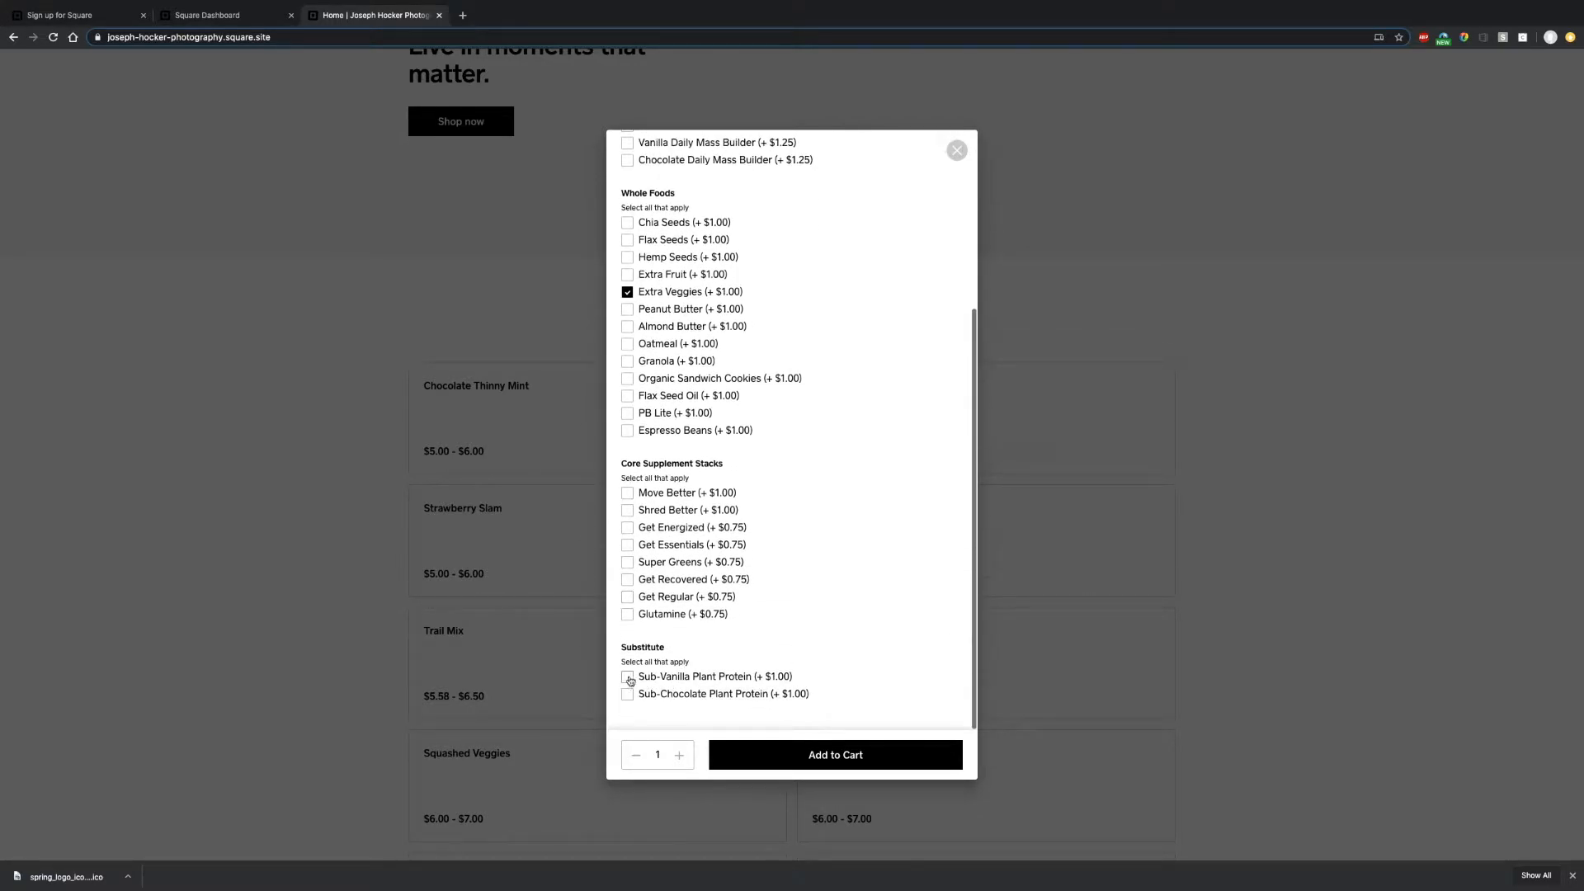
{"action": "left_click", "coordinate": [628, 677]}
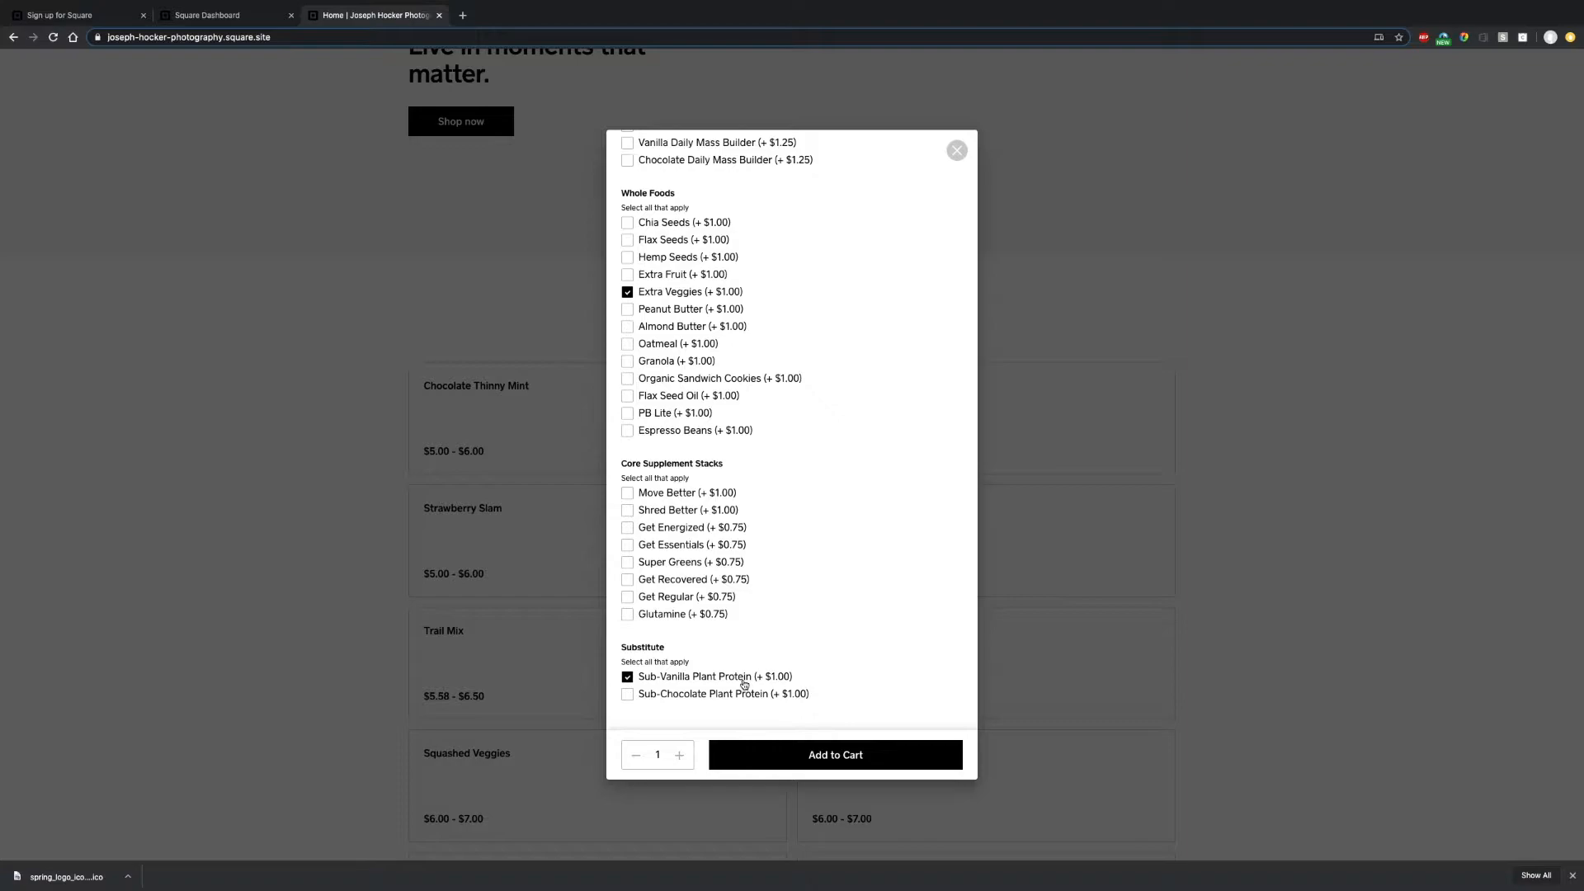
{"action": "left_click", "coordinate": [628, 677]}
{"action": "left_click", "coordinate": [627, 292]}
{"action": "scroll", "coordinate": [644, 248], "scroll_direction": "up", "scroll_amount": 2}
{"action": "left_click", "coordinate": [627, 272]}
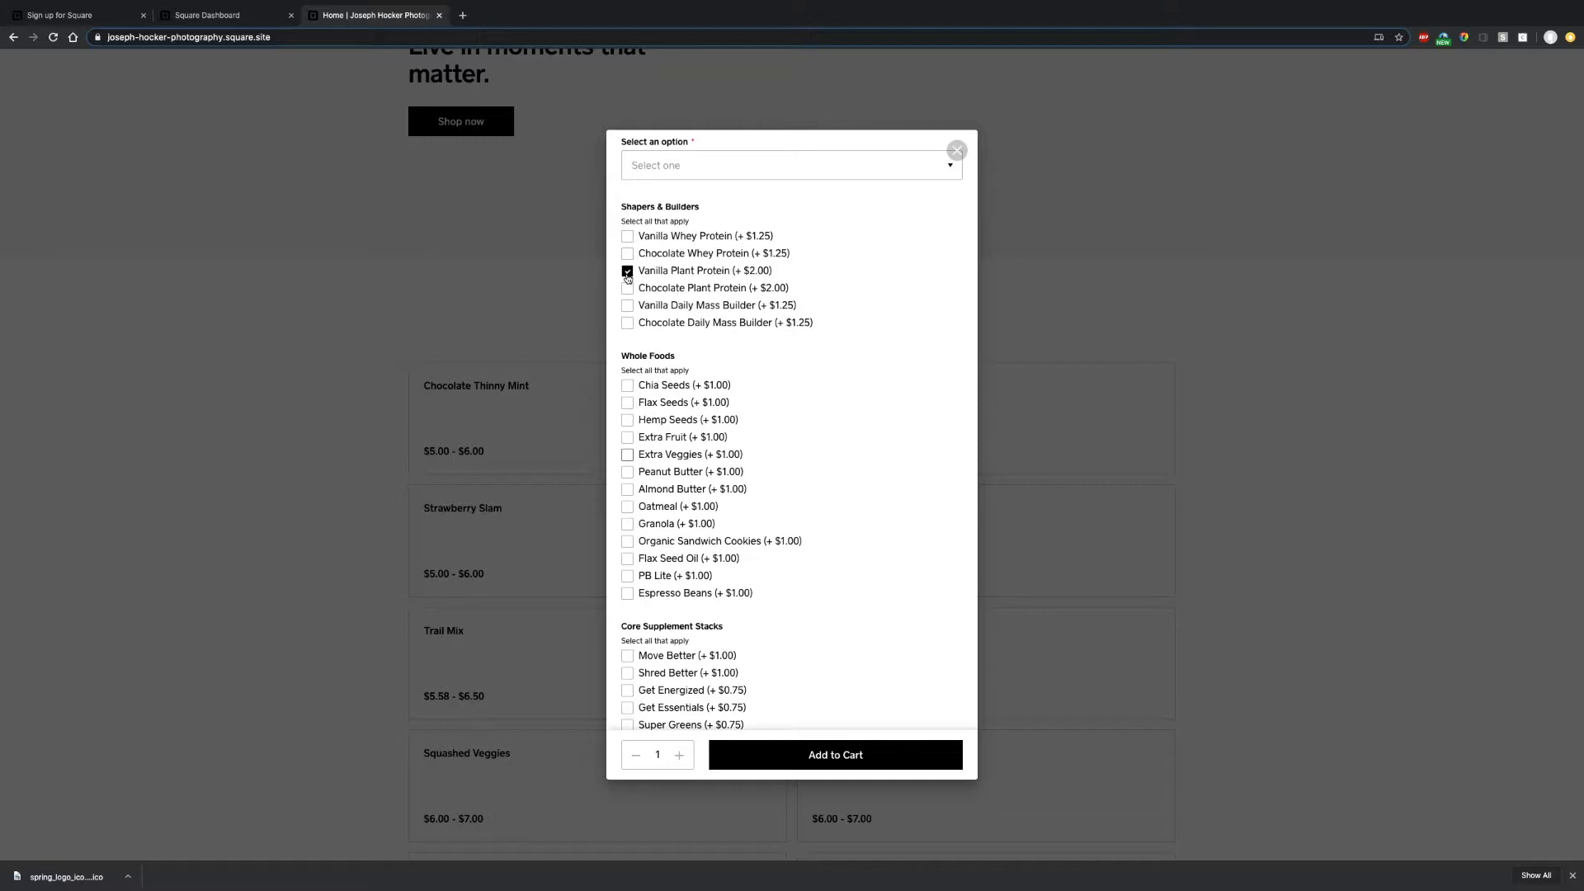
{"action": "left_click", "coordinate": [197, 19]}
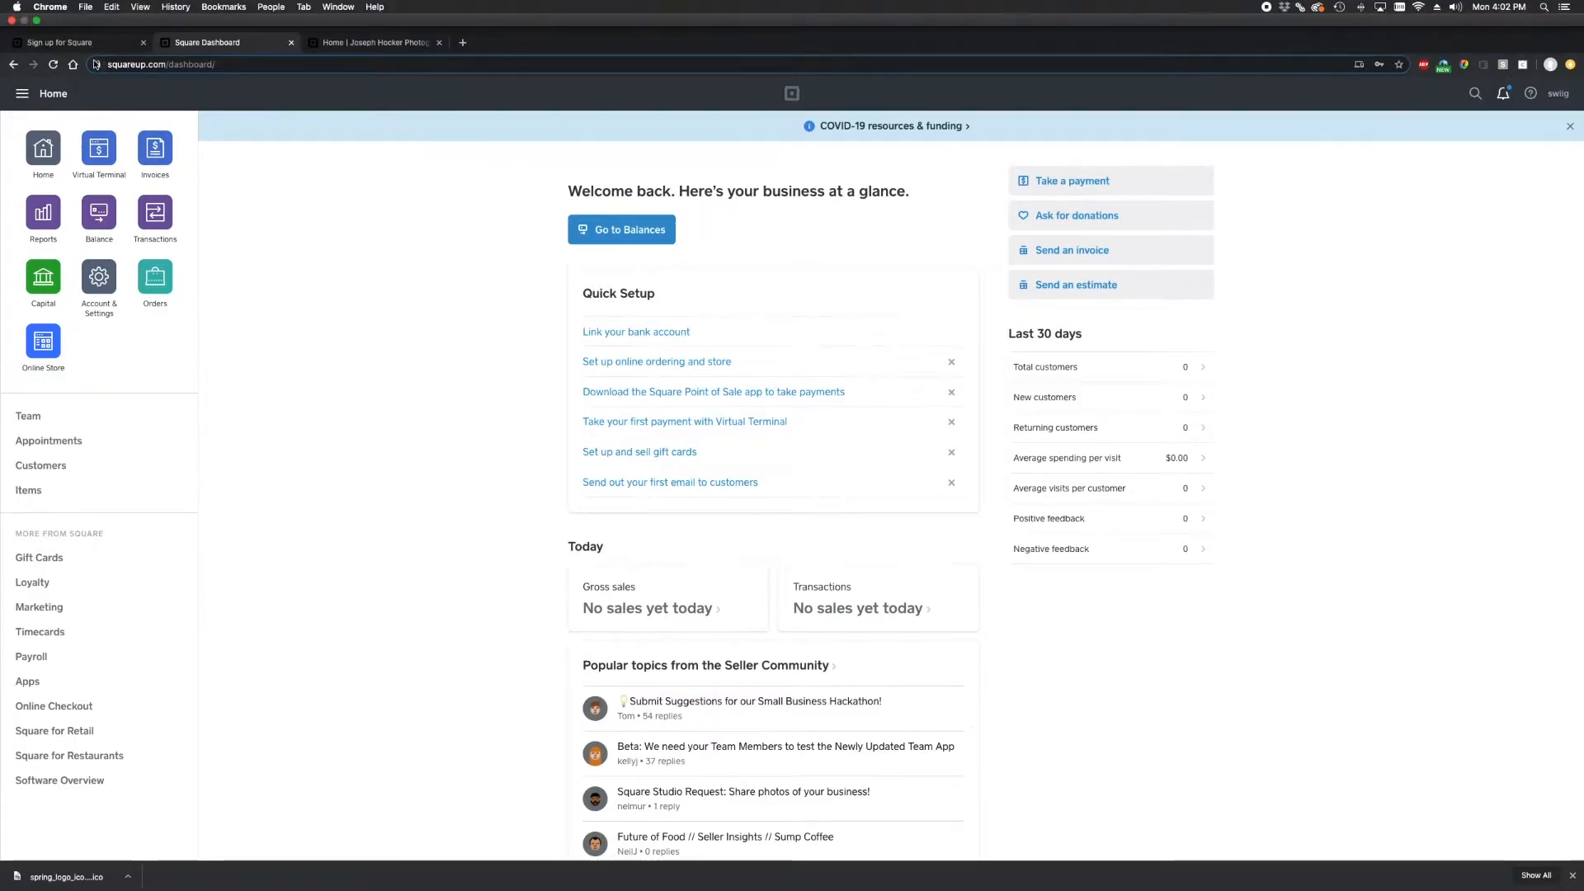
- Glance at the Square setup options page, then open the empty Item Library from the Dashboard
{"action": "left_click", "coordinate": [68, 18]}
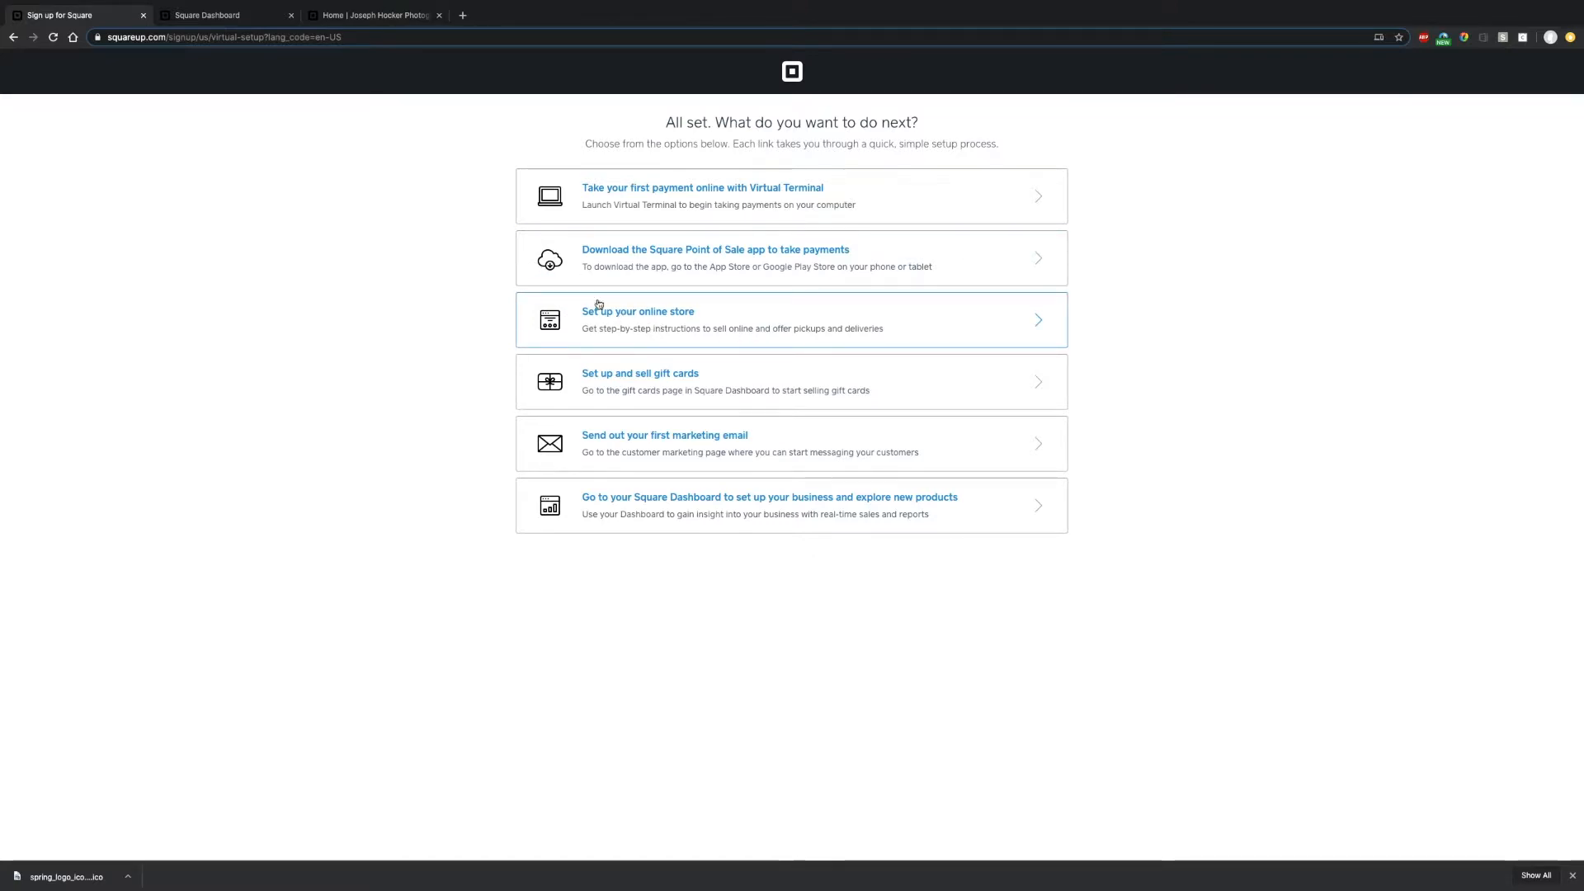
{"action": "left_click", "coordinate": [236, 16]}
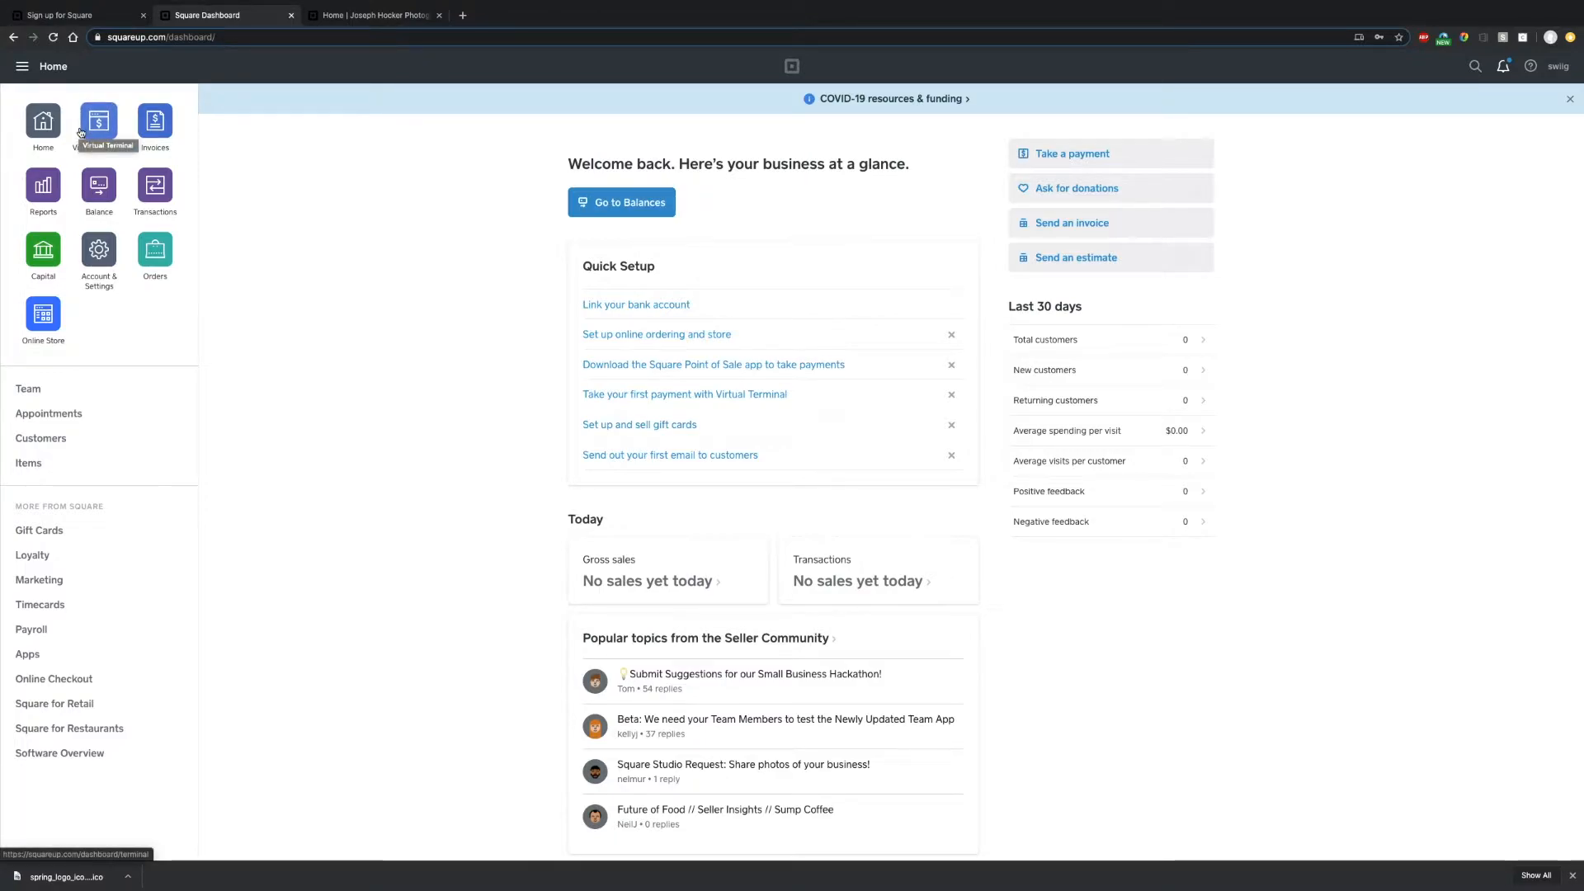
{"action": "left_click", "coordinate": [28, 464]}
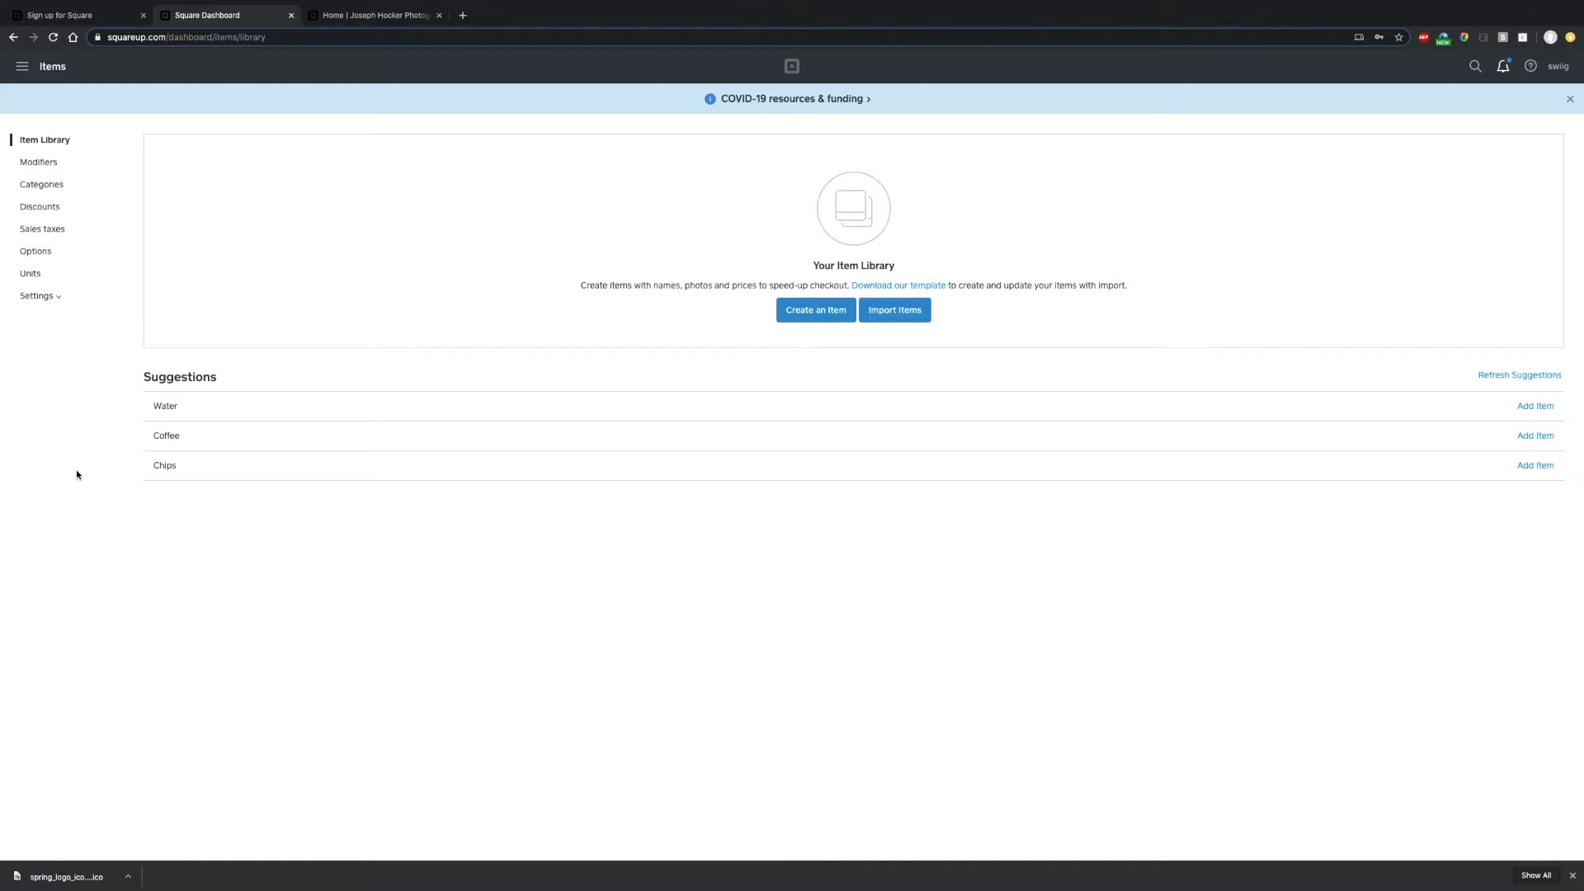
- In the PFC_PlatinumSquareImport sheet, unhide columns D through M via the M–N headers
{"action": "key", "text": "ctrl+Right"}
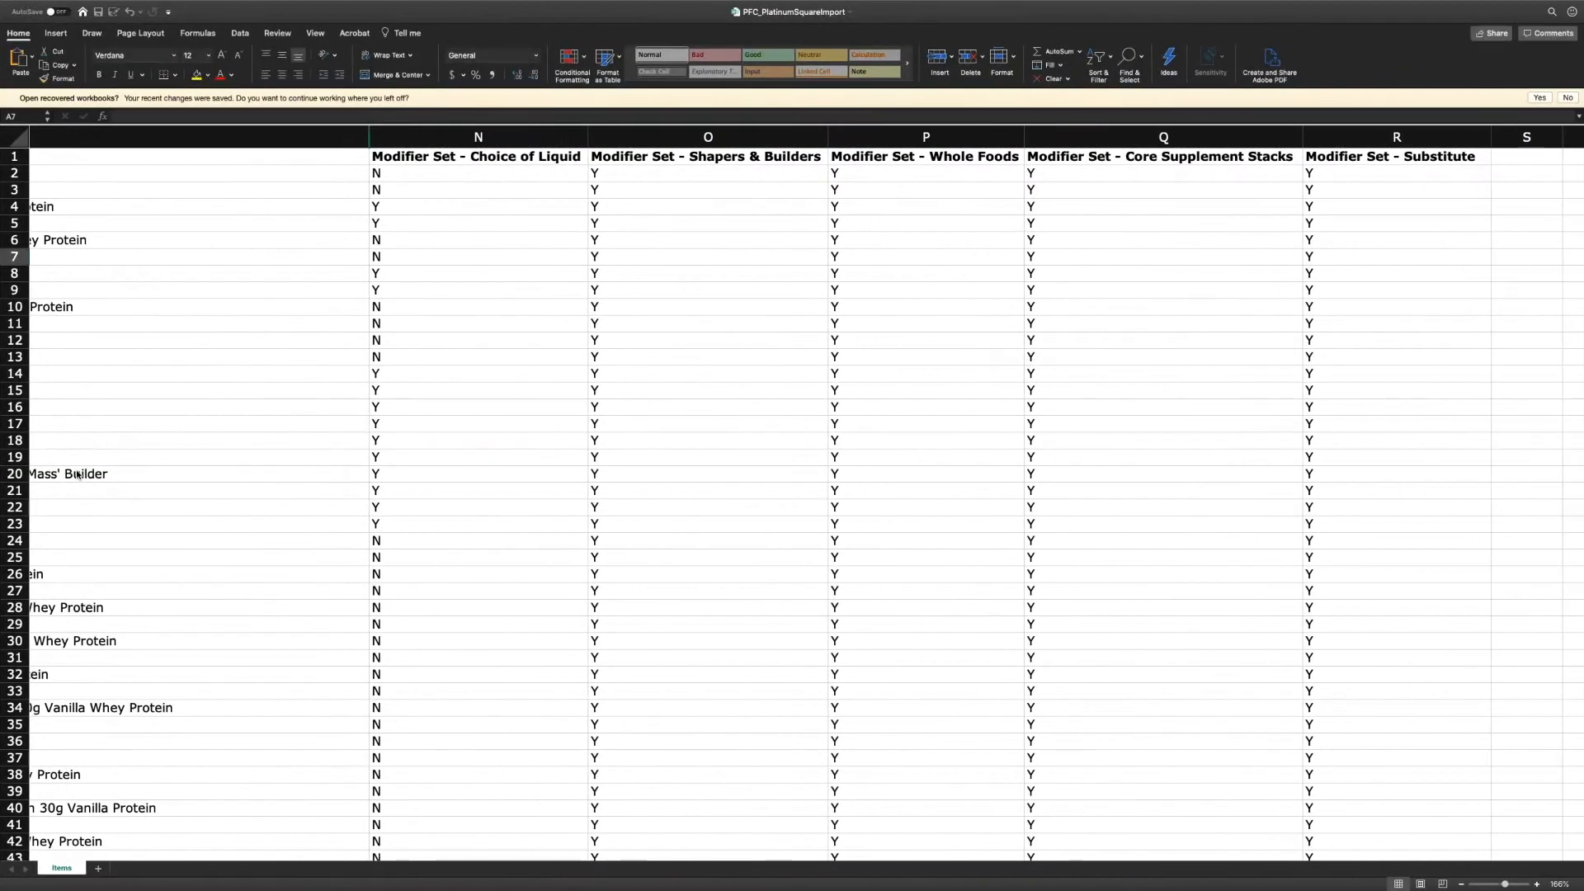
{"action": "scroll", "coordinate": [115, 455], "scroll_direction": "left", "scroll_amount": 10}
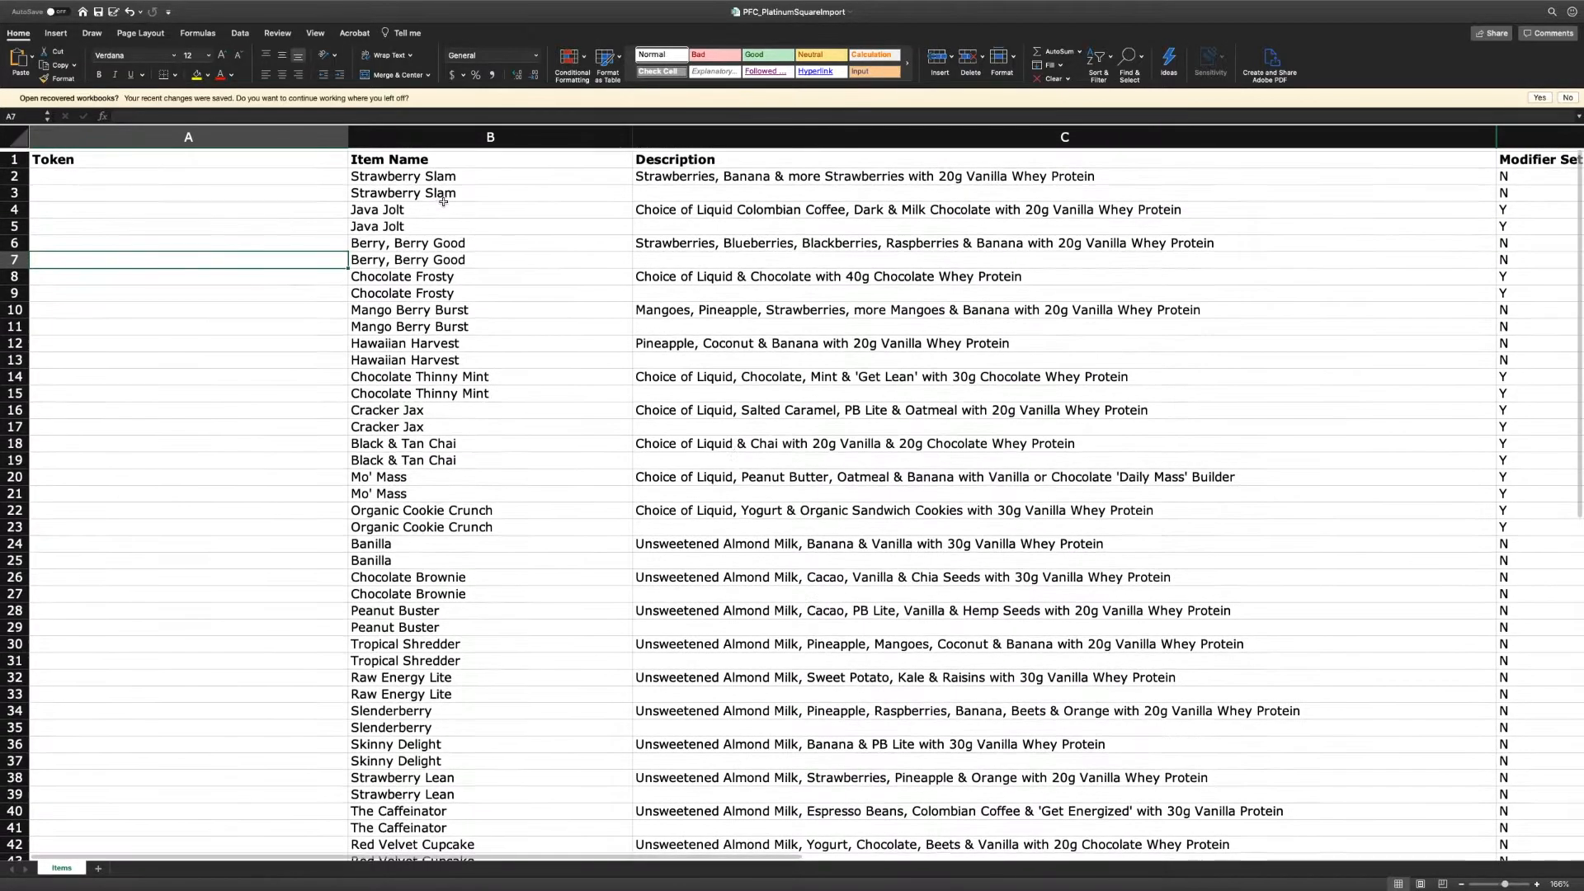
{"action": "scroll", "coordinate": [412, 214], "scroll_direction": "right", "scroll_amount": 3}
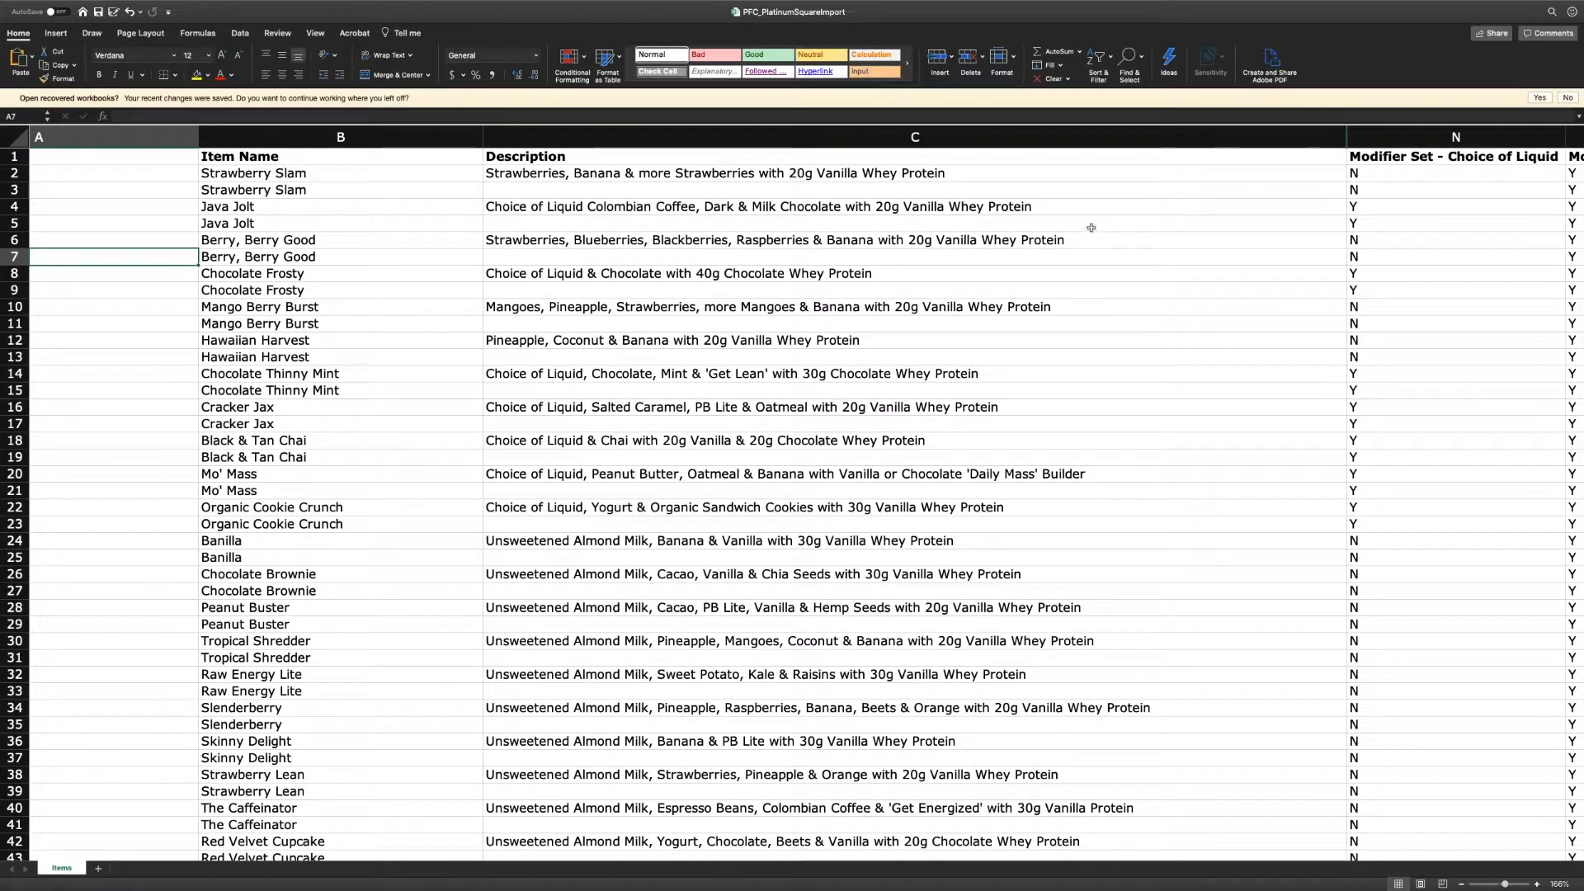
{"action": "scroll", "coordinate": [595, 175], "scroll_direction": "right", "scroll_amount": 5}
{"action": "scroll", "coordinate": [1230, 225], "scroll_direction": "right", "scroll_amount": 7}
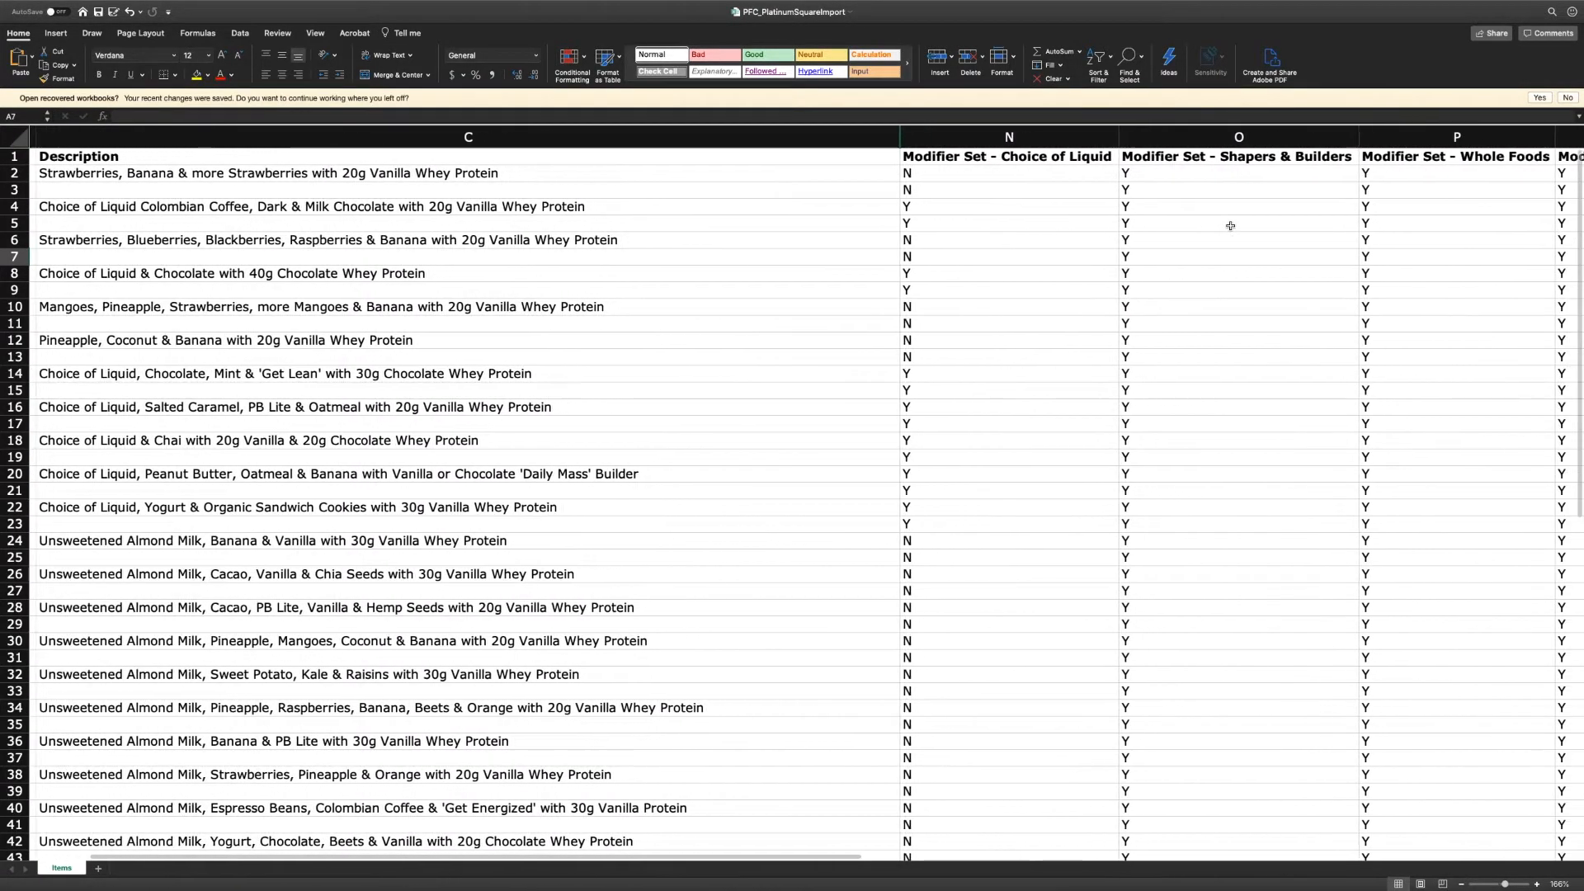
{"action": "scroll", "coordinate": [1213, 226], "scroll_direction": "right", "scroll_amount": 1}
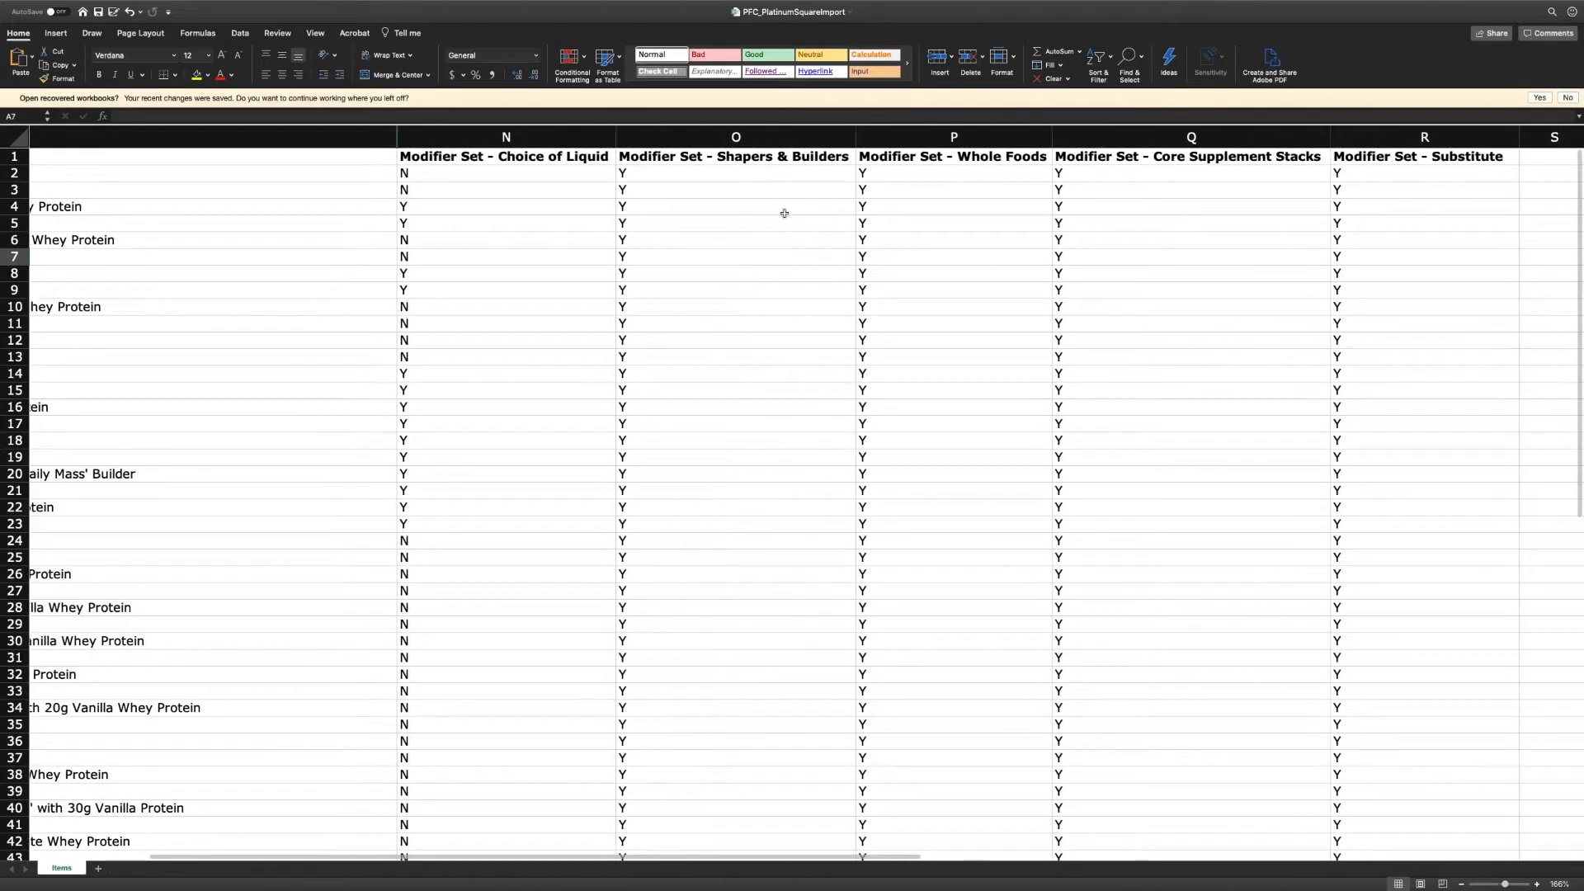
{"action": "scroll", "coordinate": [759, 214], "scroll_direction": "left", "scroll_amount": 1}
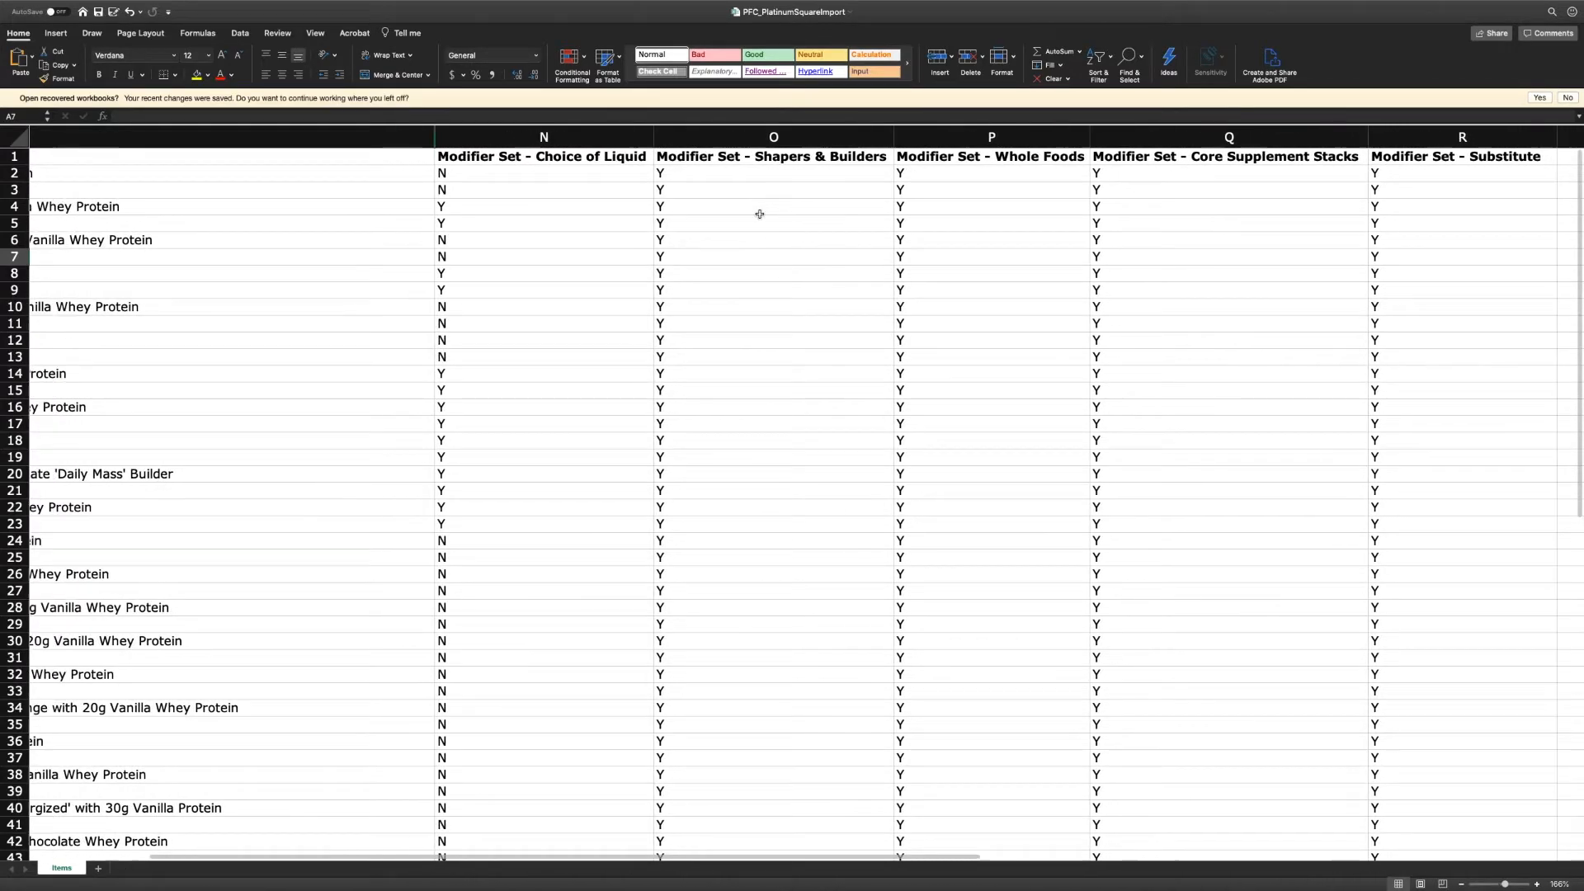
{"action": "left_click", "coordinate": [452, 137]}
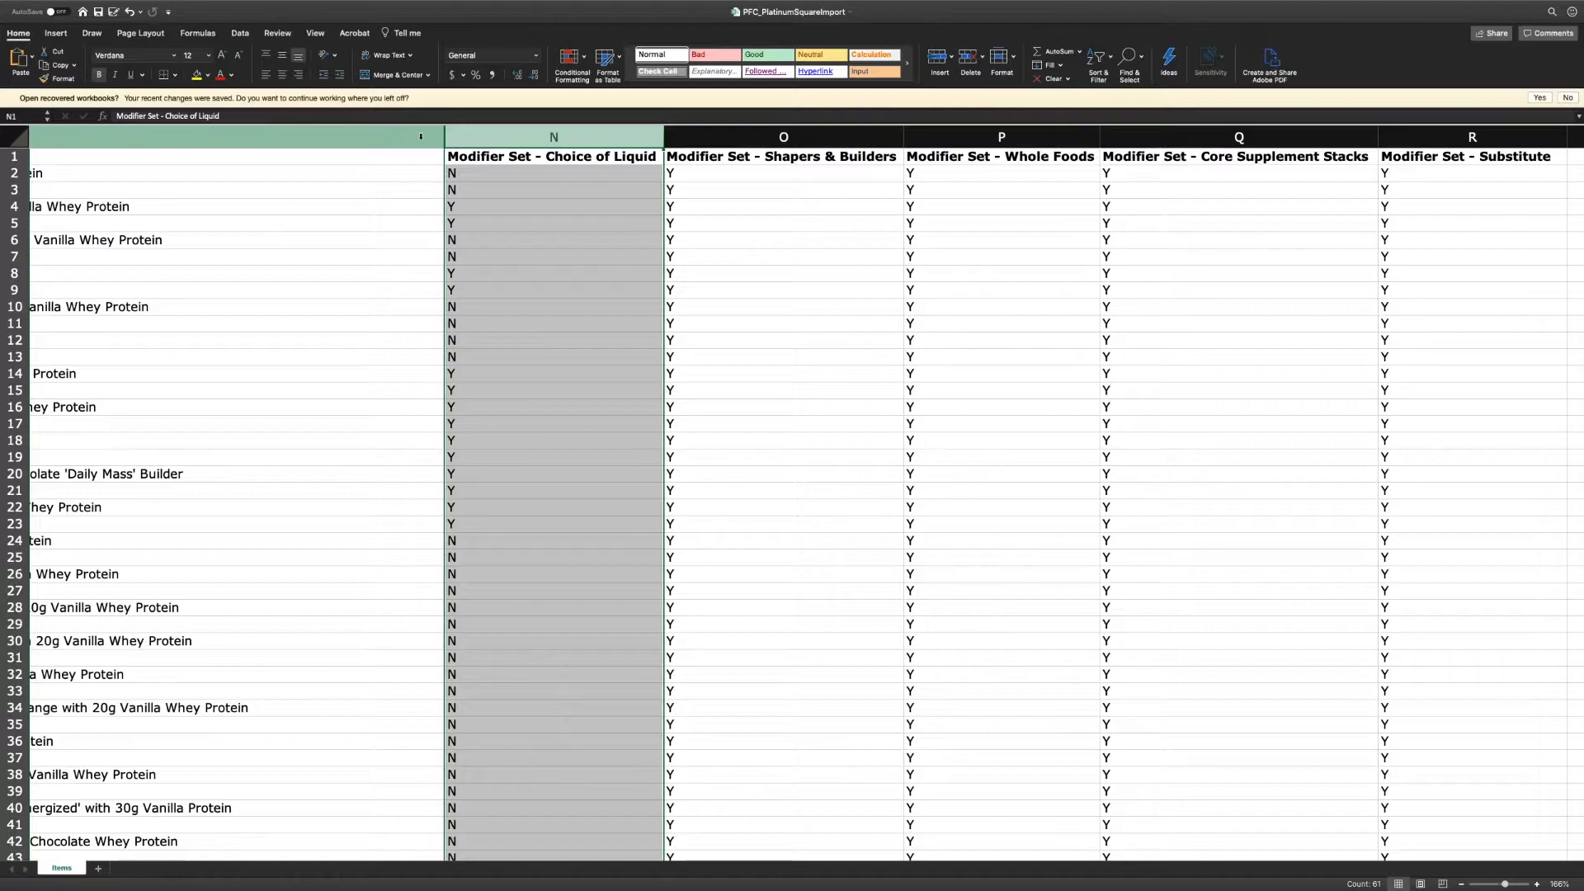
{"action": "left_click", "coordinate": [420, 137], "text": "shift"}
{"action": "right_click", "coordinate": [421, 137]}
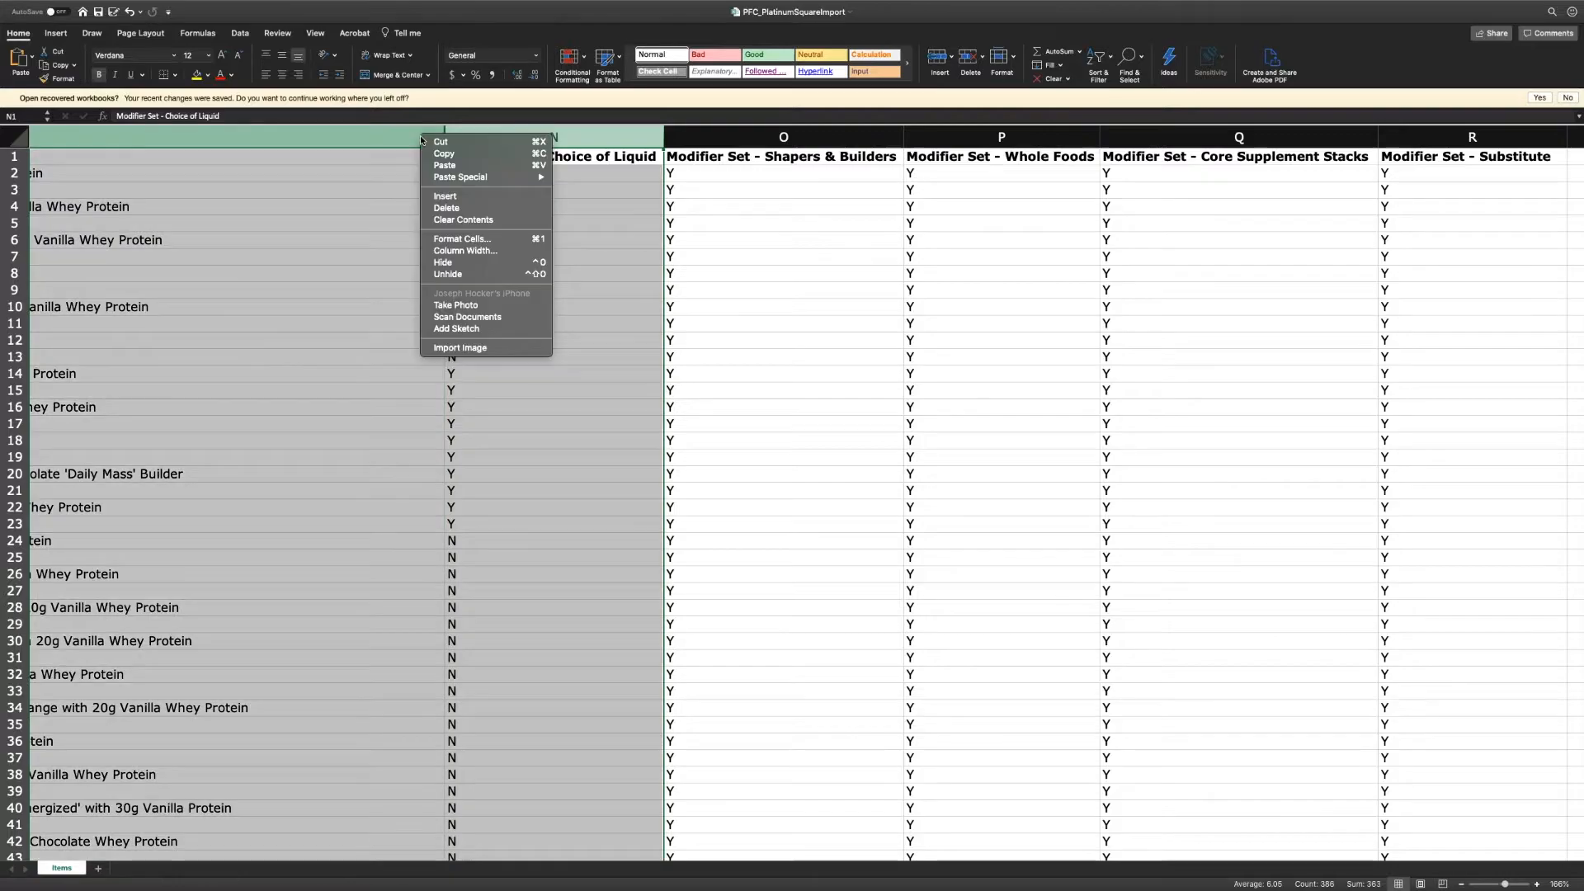
{"action": "left_click", "coordinate": [449, 274]}
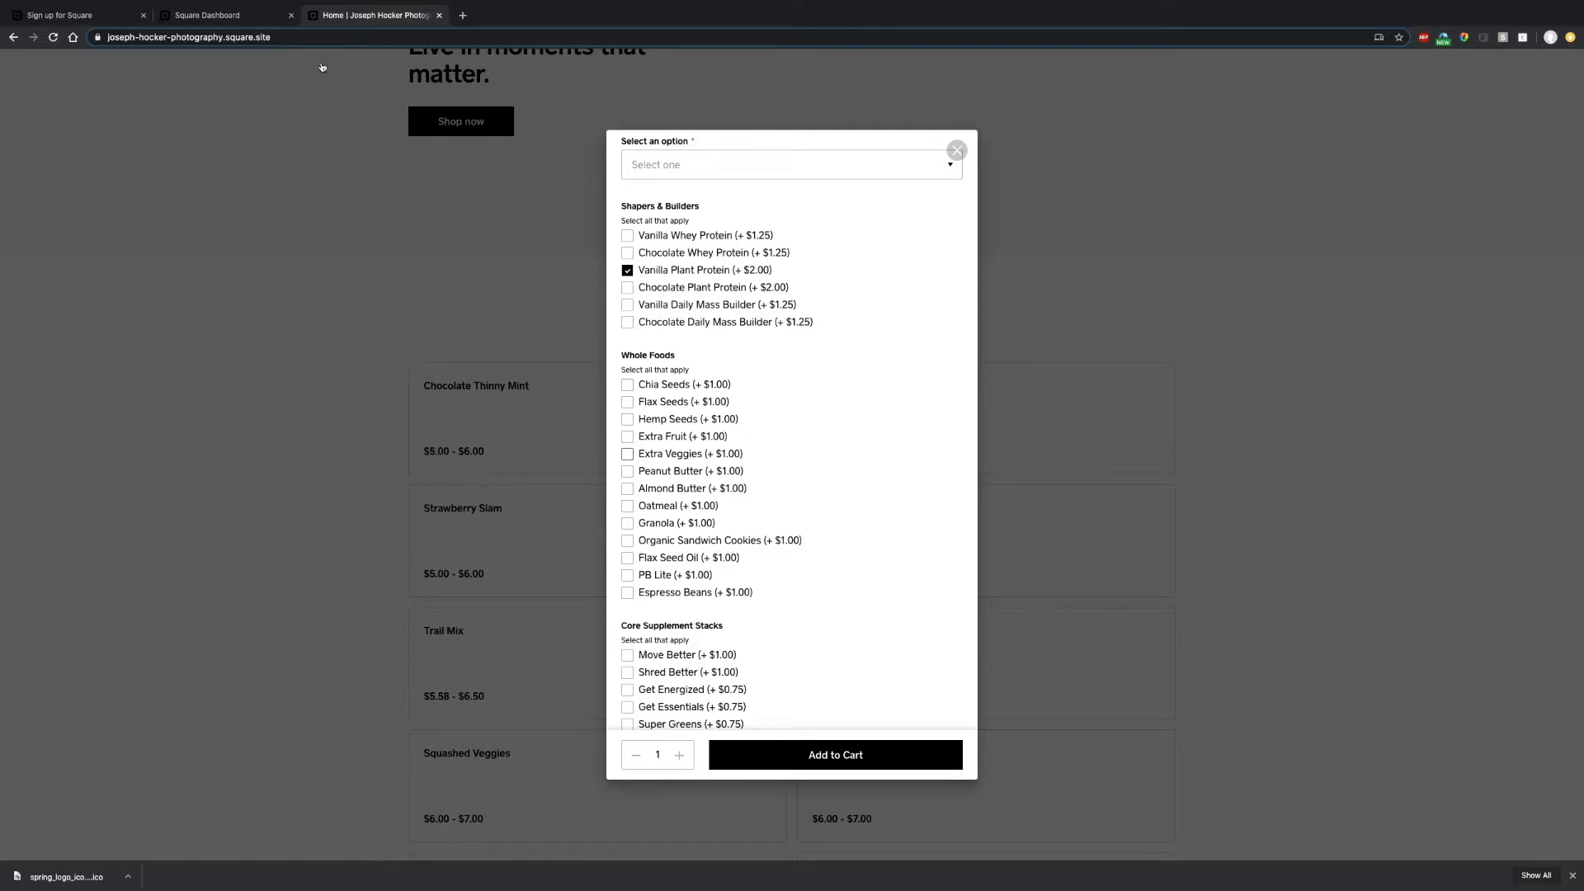
- Review the Modifier Set columns of the import sheet, then switch to the PFC_ModifierSetLists workbook
{"action": "left_click", "coordinate": [225, 16]}
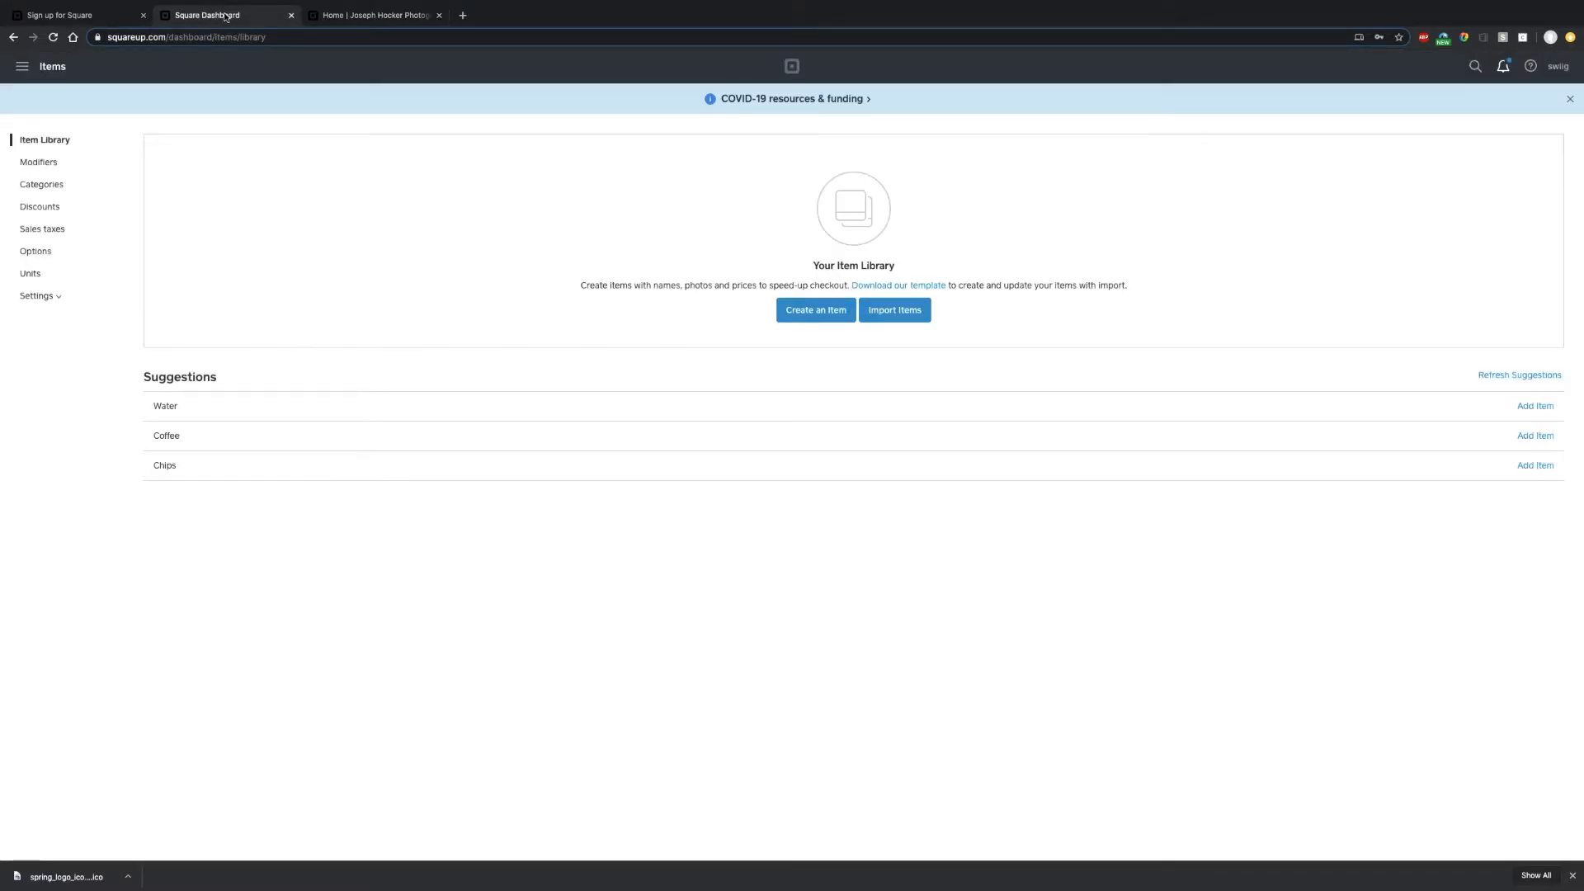
{"action": "key", "text": "ctrl+Right"}
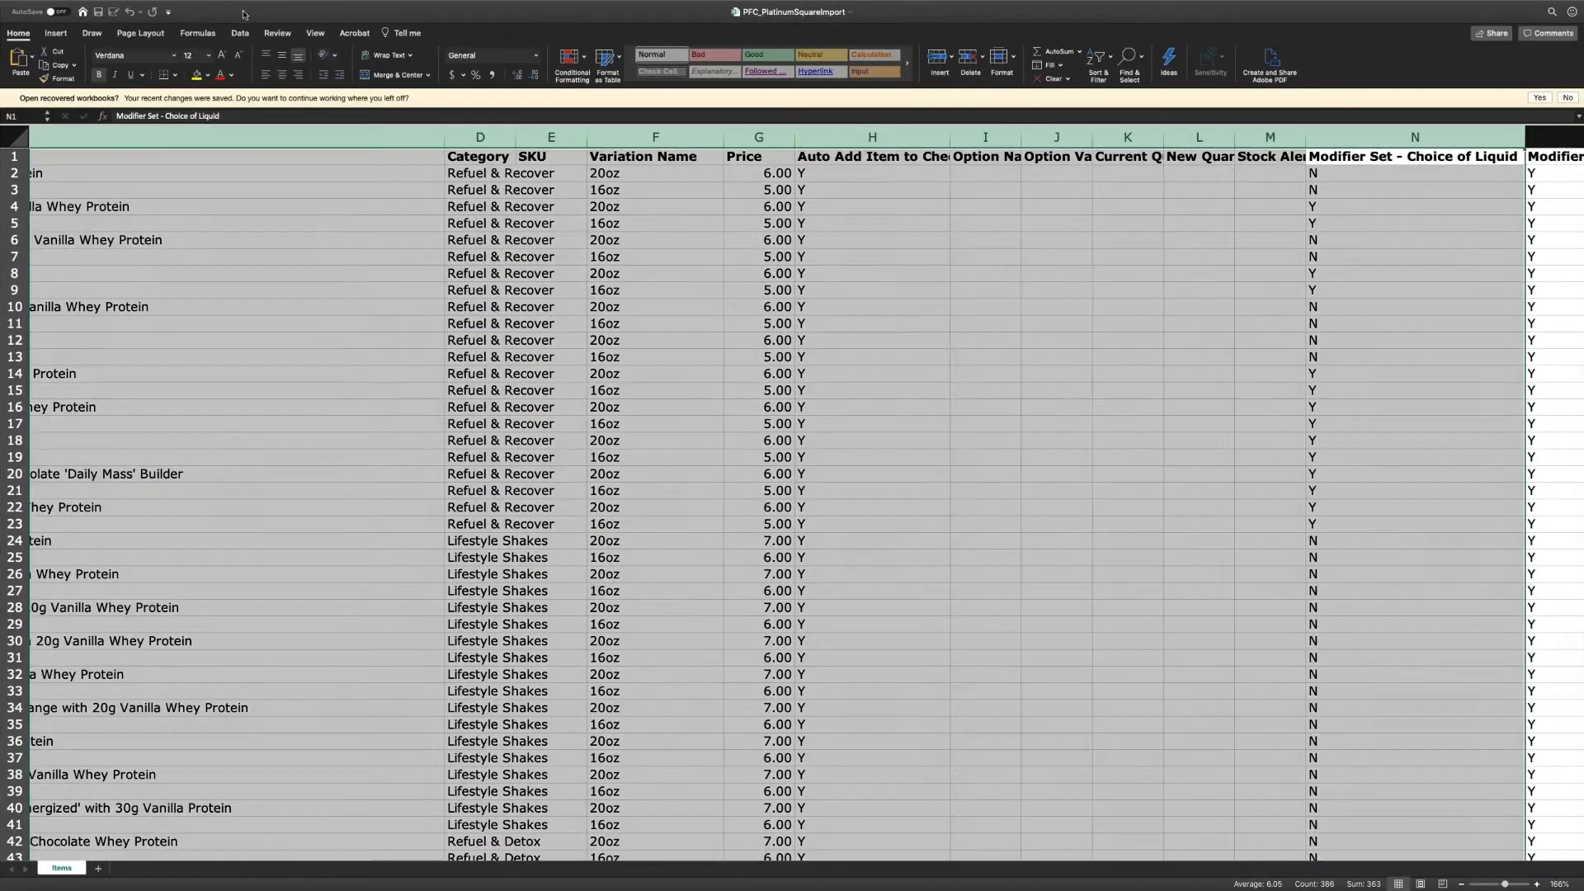
{"action": "scroll", "coordinate": [686, 239], "scroll_direction": "right", "scroll_amount": 5}
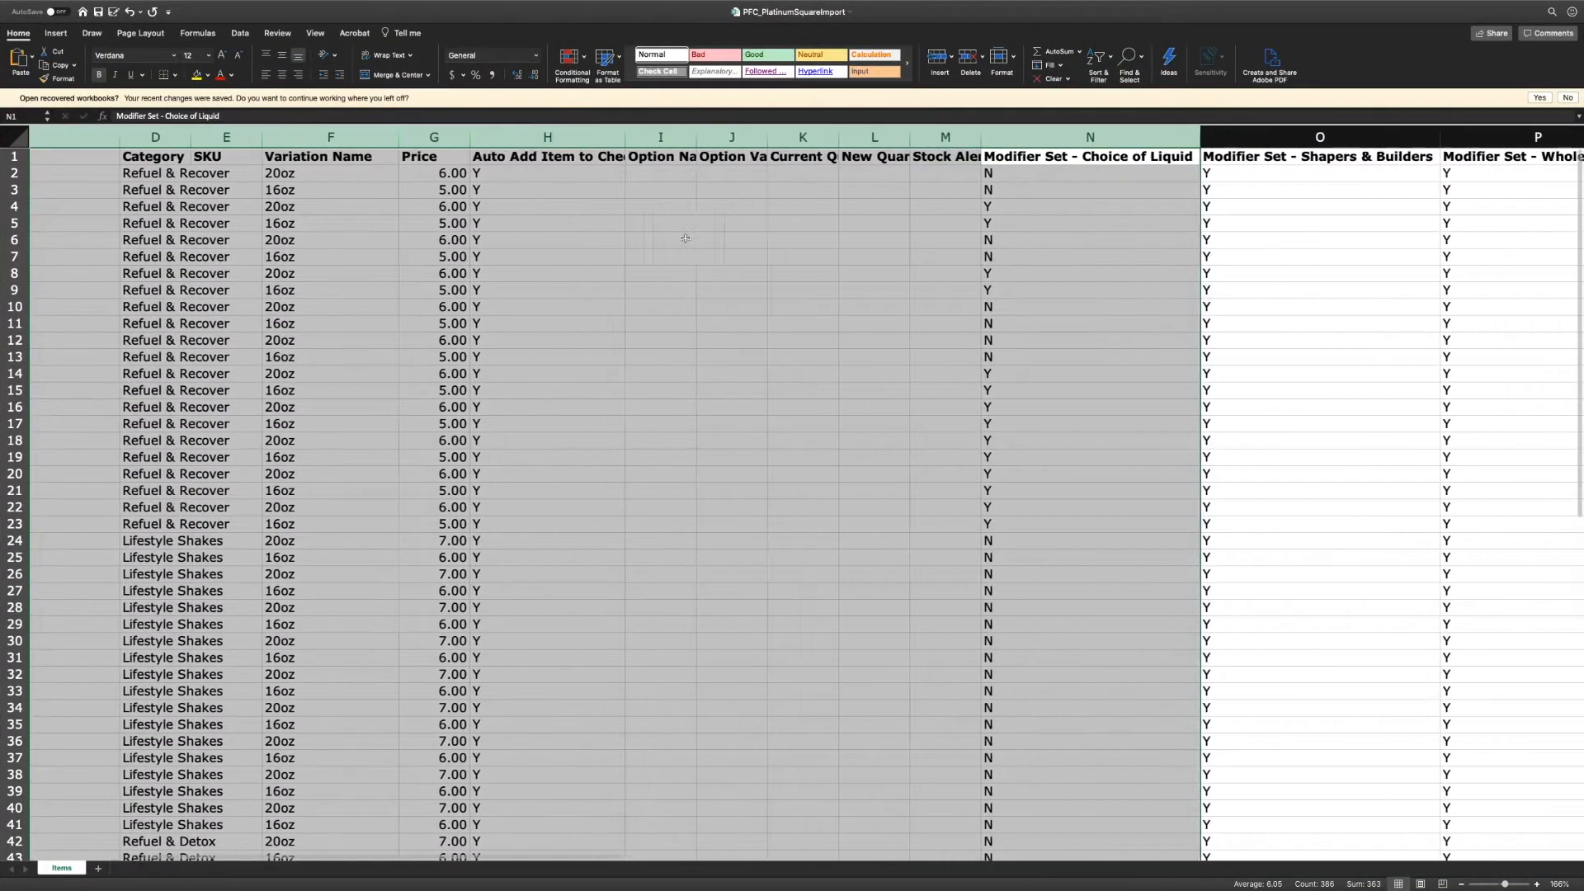
{"action": "scroll", "coordinate": [685, 238], "scroll_direction": "right", "scroll_amount": 5}
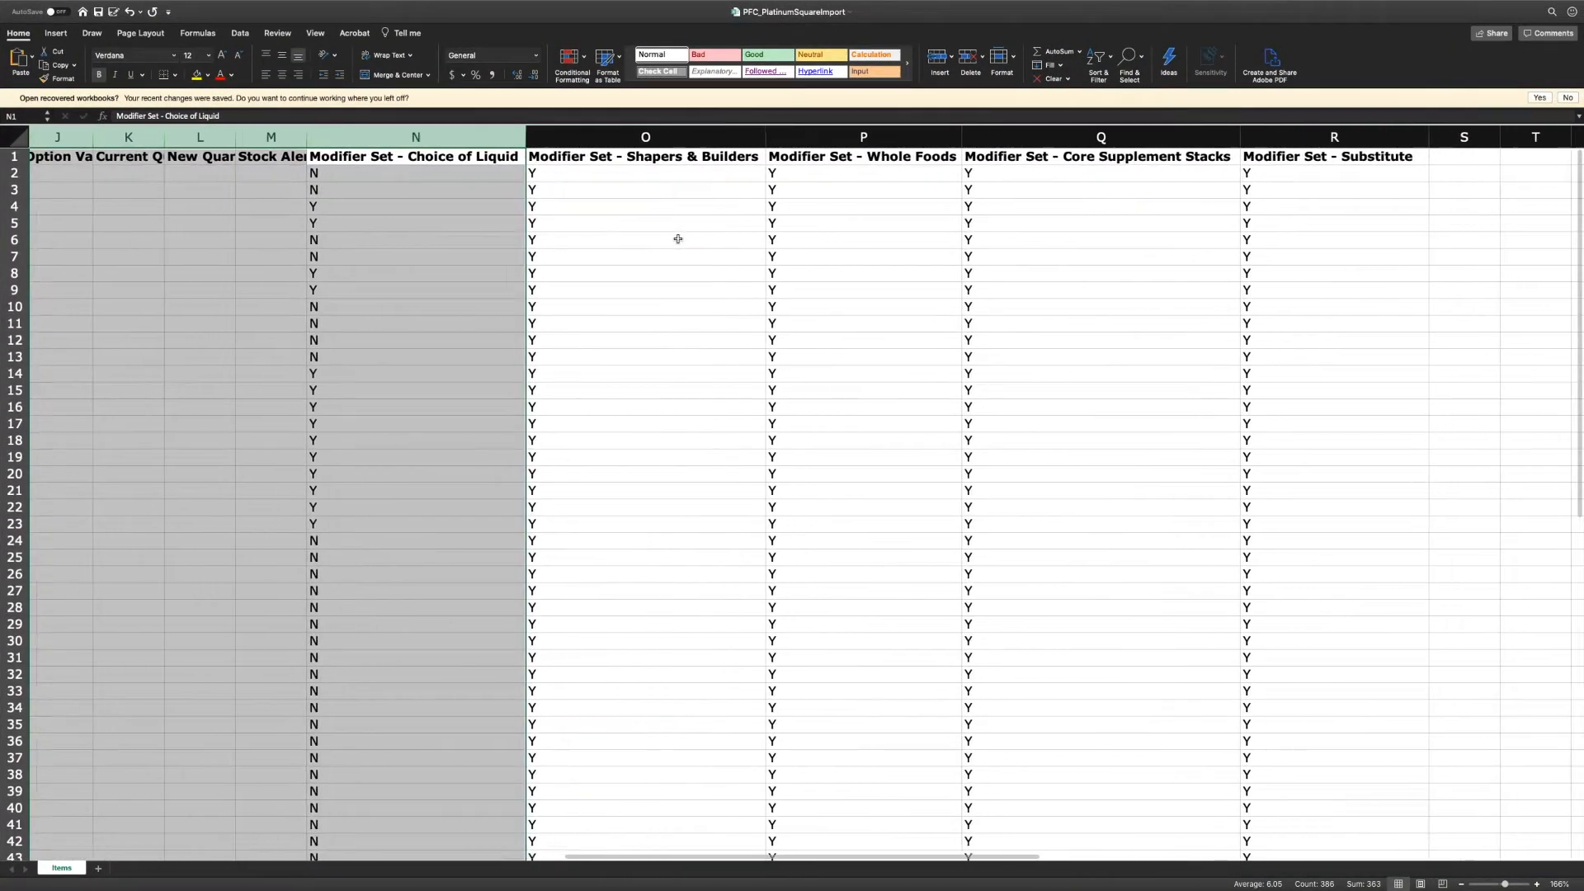
{"action": "scroll", "coordinate": [677, 241], "scroll_direction": "left", "scroll_amount": 1}
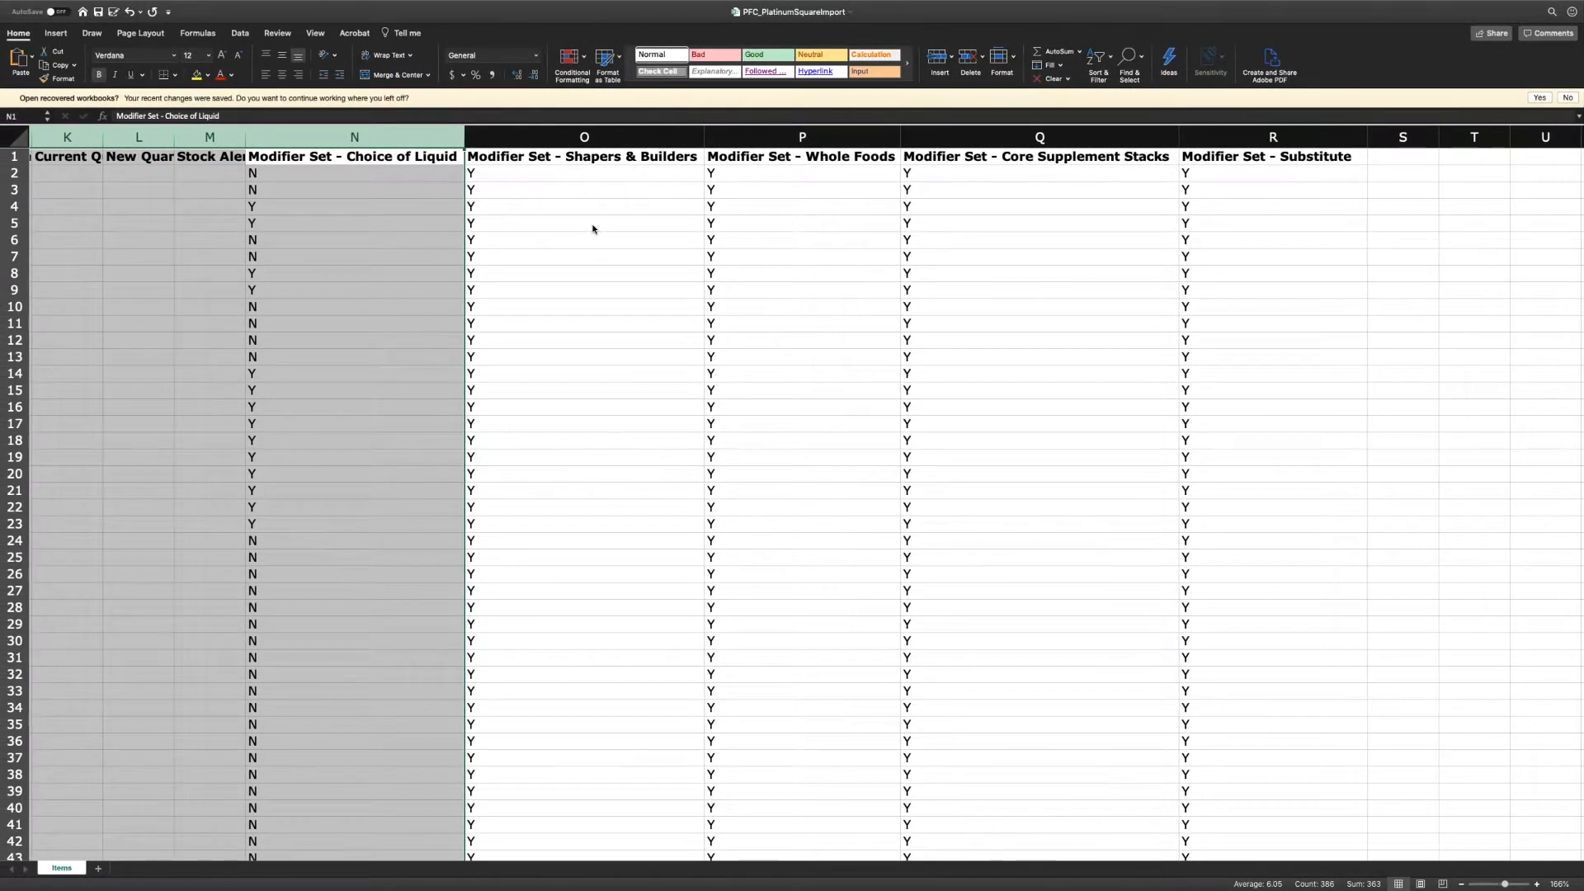
{"action": "key", "text": "ctrl+Left"}
{"action": "key", "text": "ctrl+Left"}
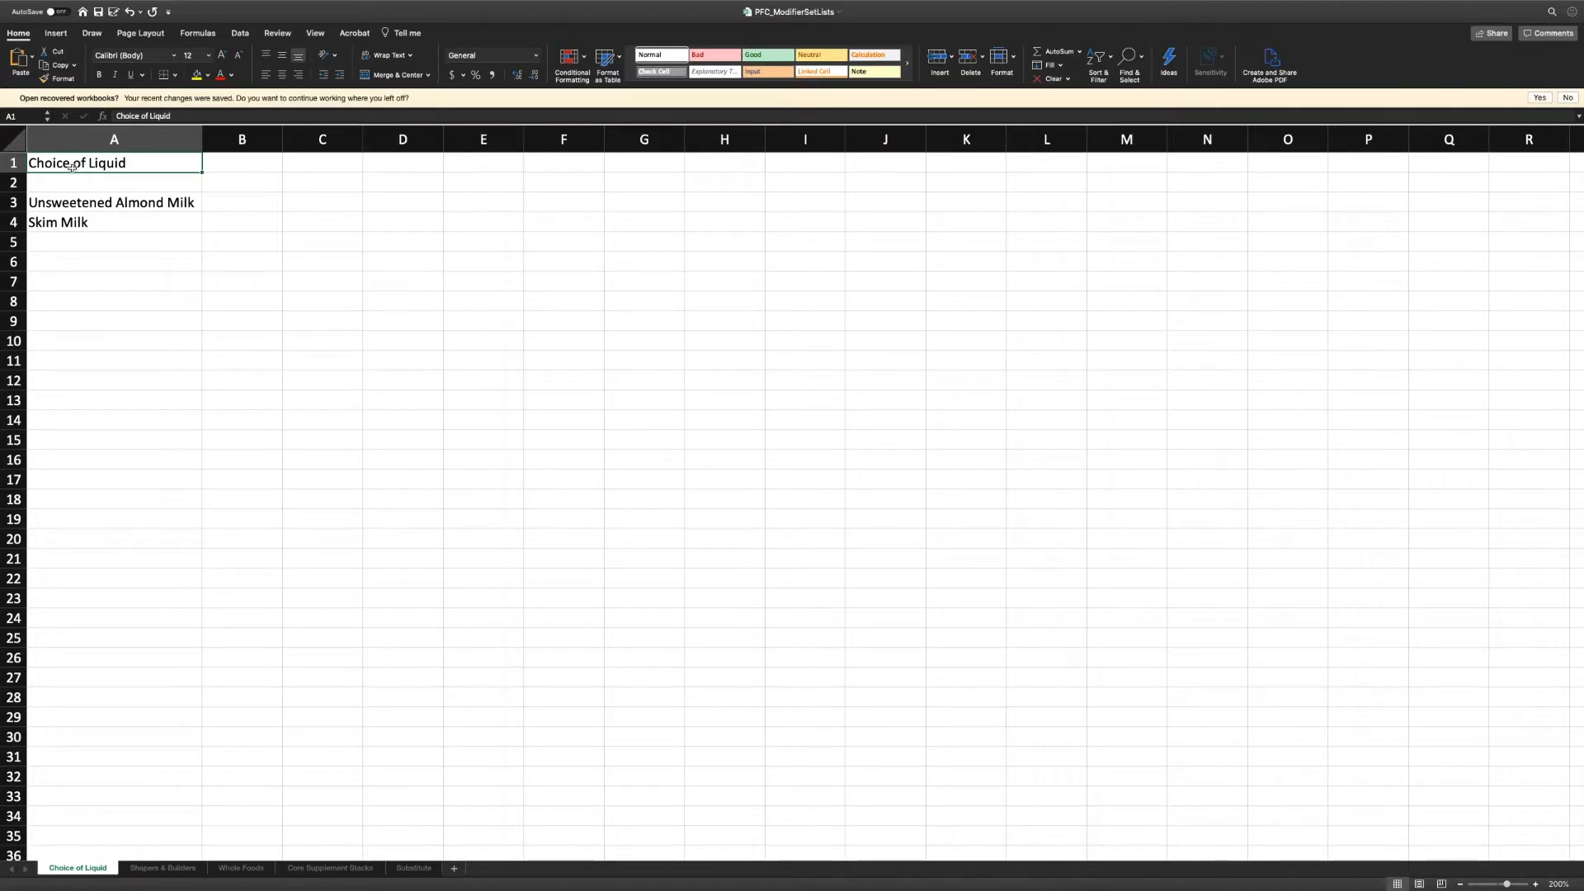
- Browse the Shapers & Builders, Whole Foods and Substitute sheets, then return to Choice of Liquid
{"action": "left_click", "coordinate": [163, 868]}
{"action": "left_click", "coordinate": [268, 868]}
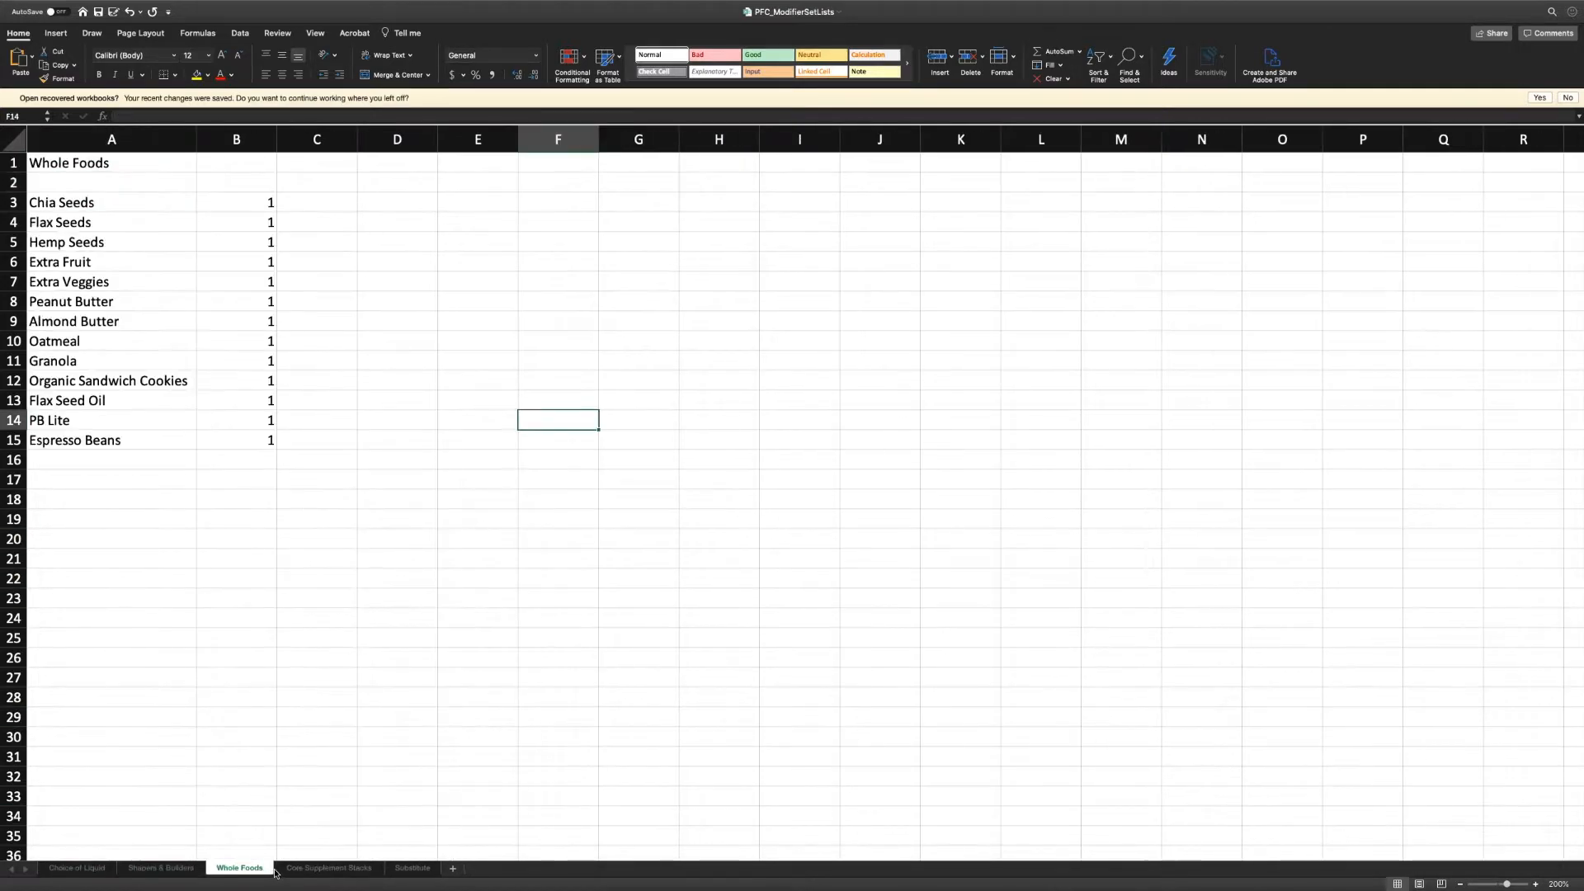
{"action": "left_click", "coordinate": [414, 870]}
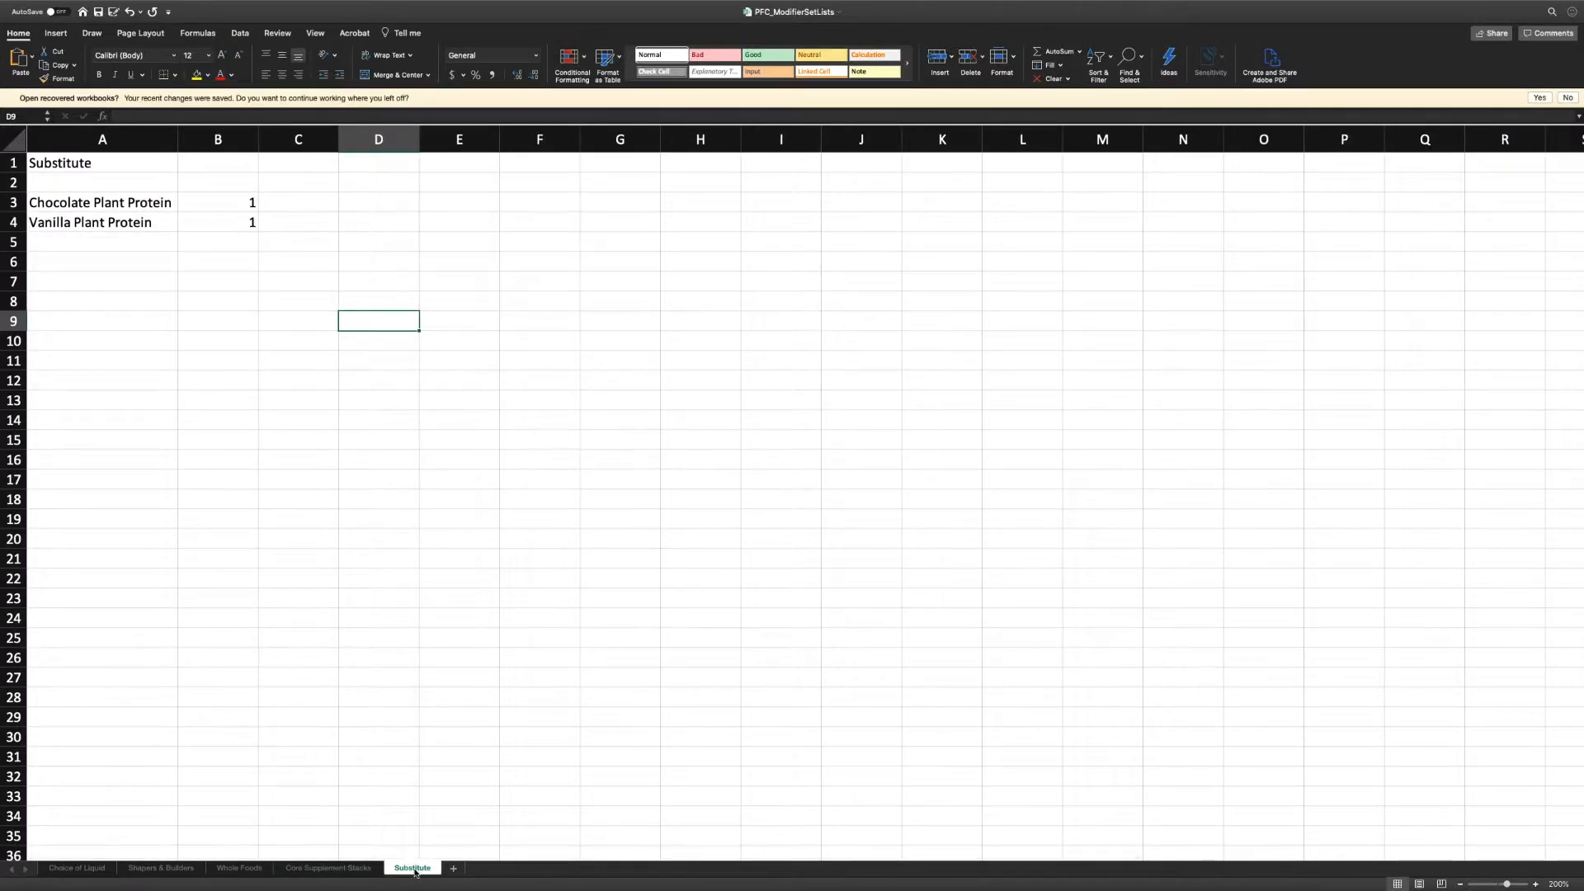
{"action": "left_click", "coordinate": [56, 871]}
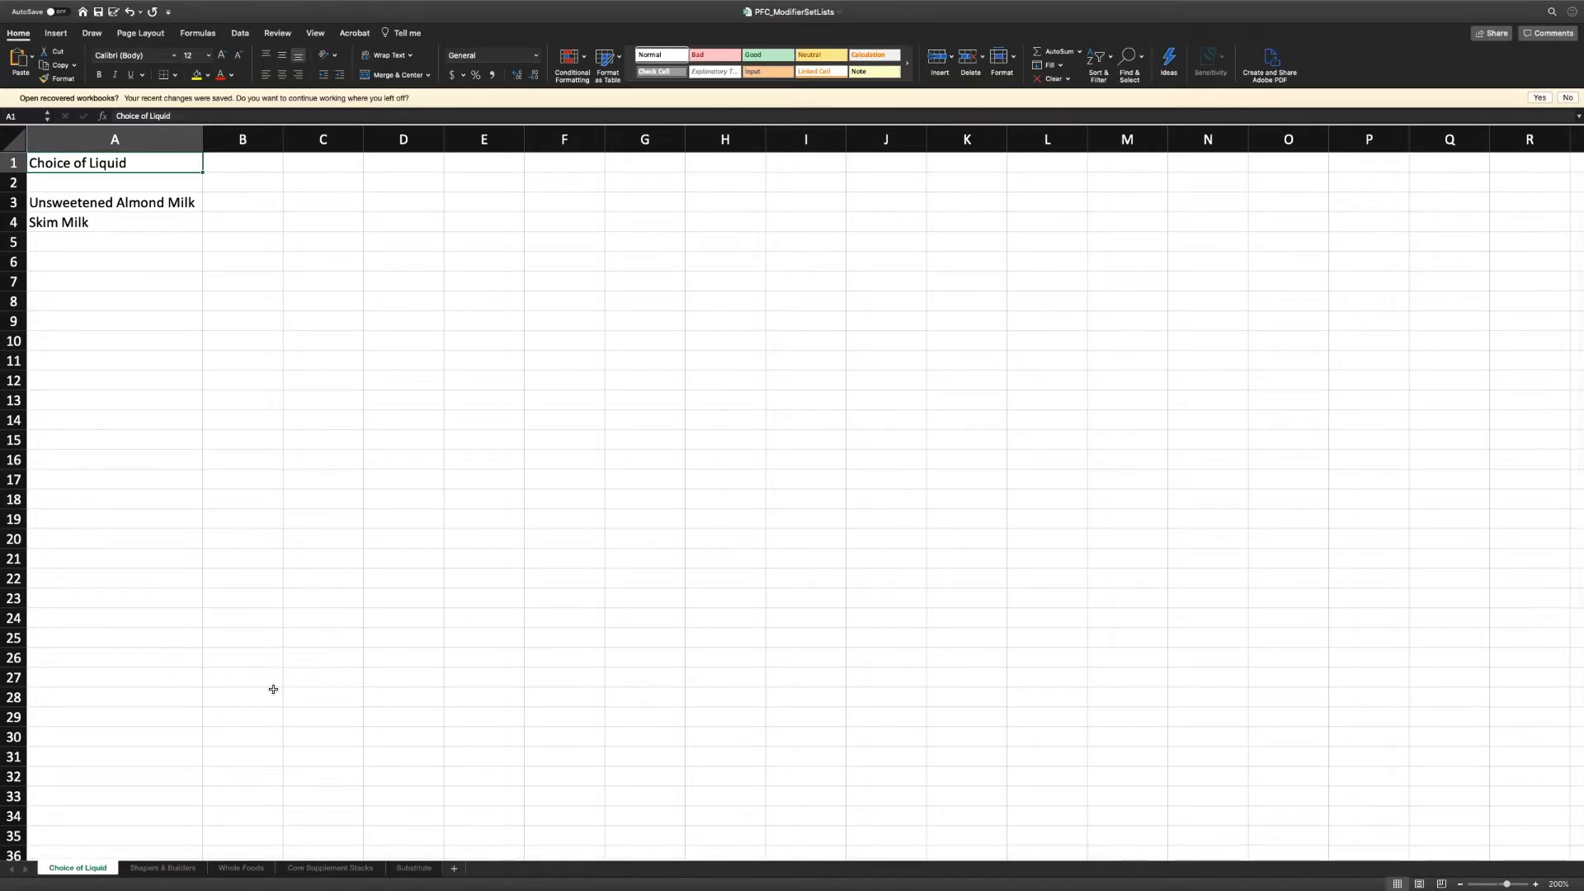
{"action": "key", "text": "ctrl+Right"}
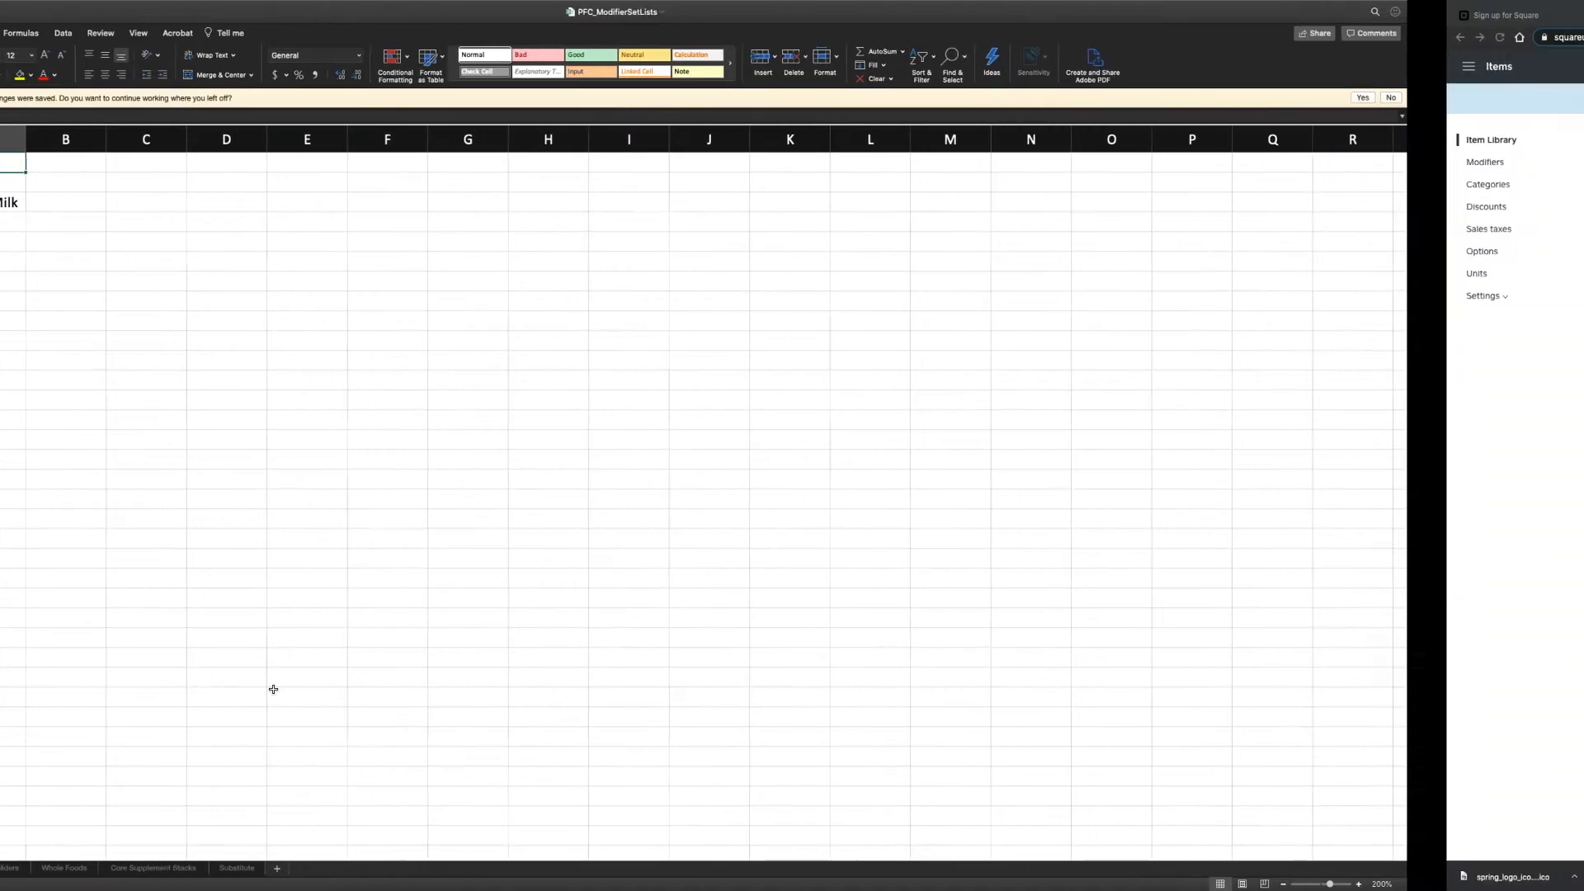
{"action": "key", "text": "ctrl+Right"}
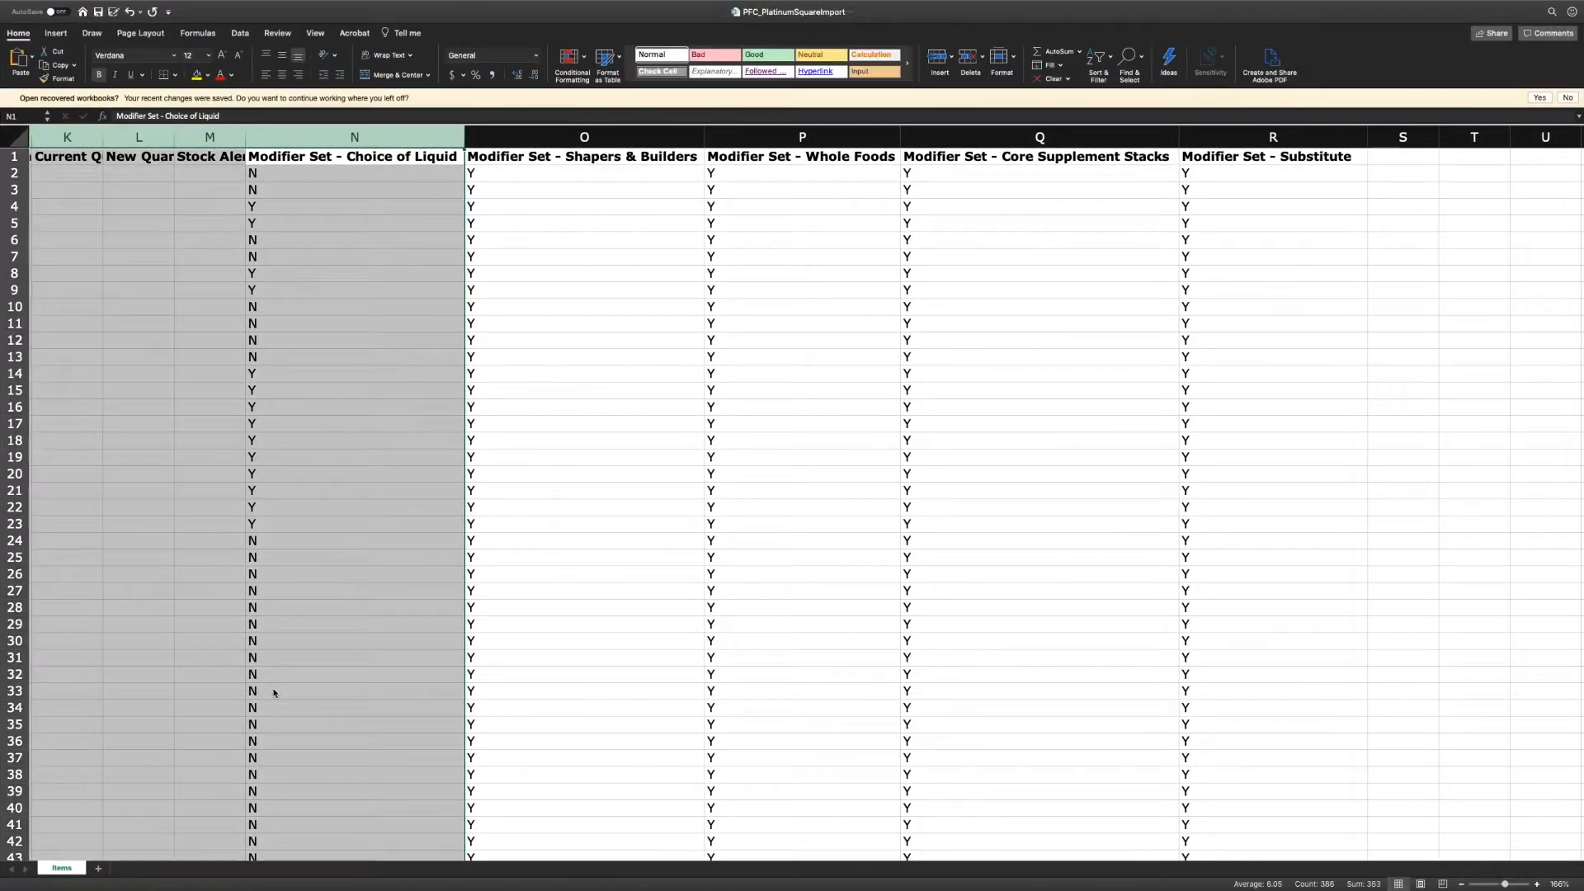
{"action": "scroll", "coordinate": [153, 607], "scroll_direction": "left", "scroll_amount": 10}
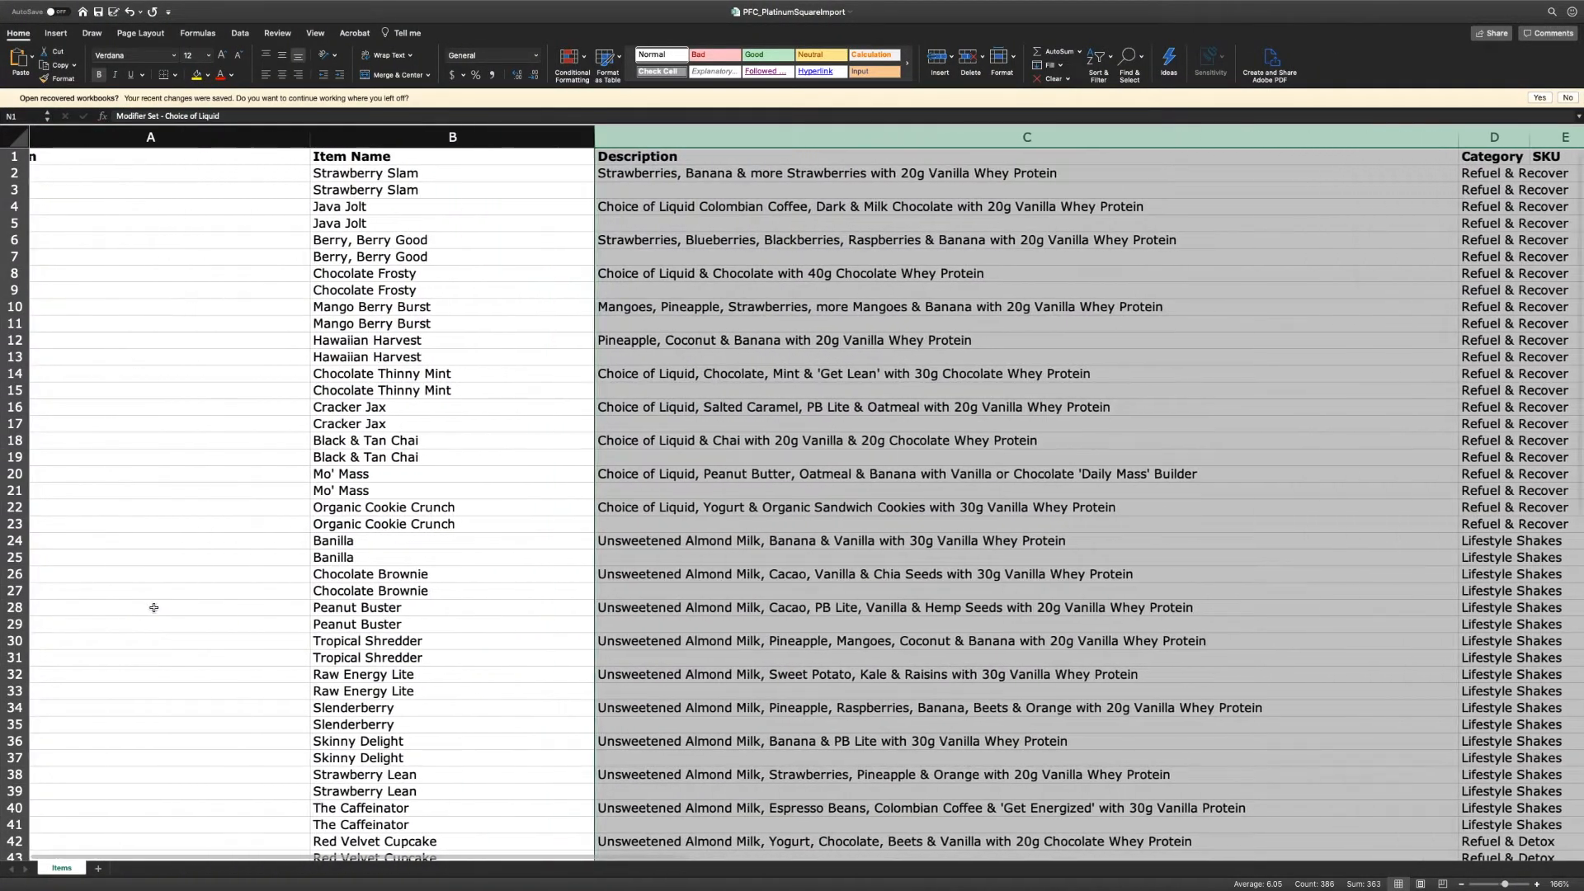
{"action": "scroll", "coordinate": [153, 607], "scroll_direction": "left", "scroll_amount": 2}
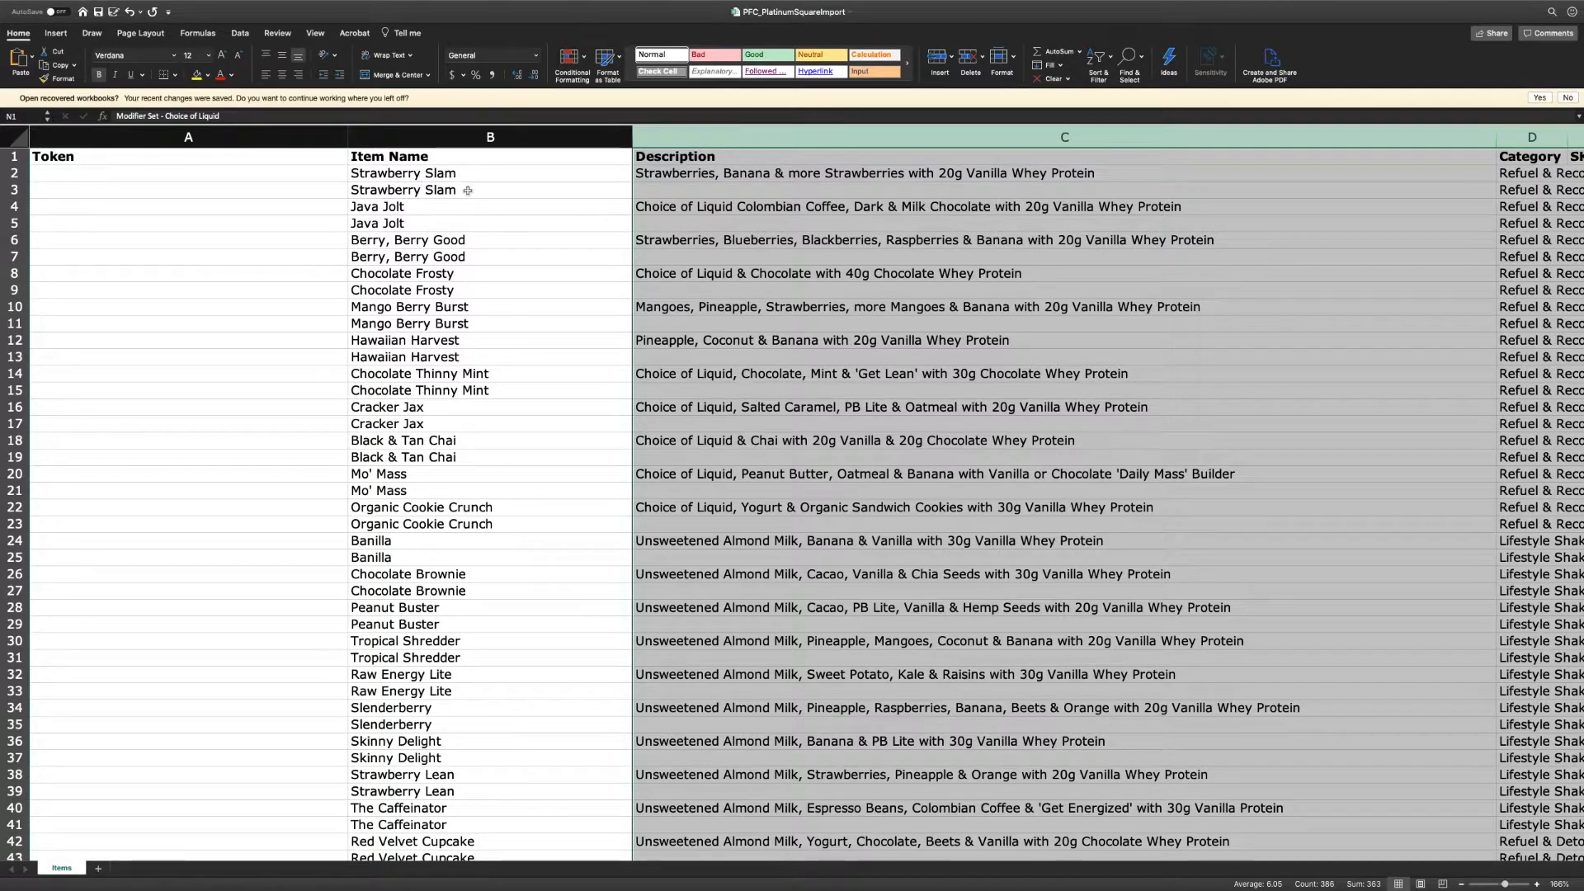
{"action": "scroll", "coordinate": [469, 191], "scroll_direction": "right", "scroll_amount": 5}
{"action": "scroll", "coordinate": [516, 199], "scroll_direction": "right", "scroll_amount": 5}
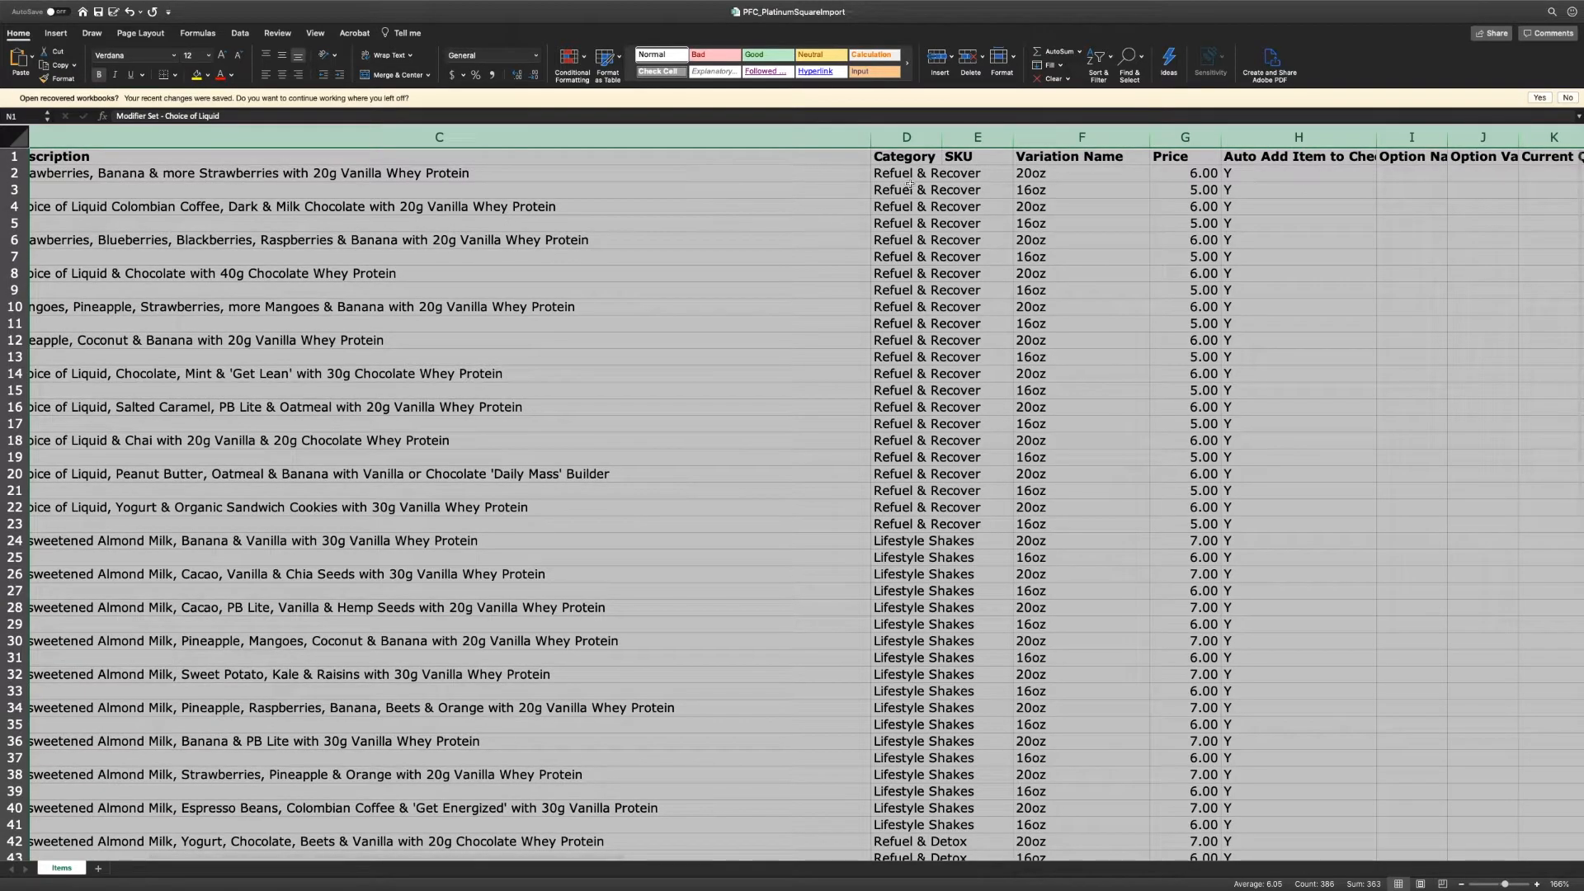
{"action": "scroll", "coordinate": [932, 174], "scroll_direction": "right", "scroll_amount": 1}
{"action": "scroll", "coordinate": [946, 176], "scroll_direction": "right", "scroll_amount": 4}
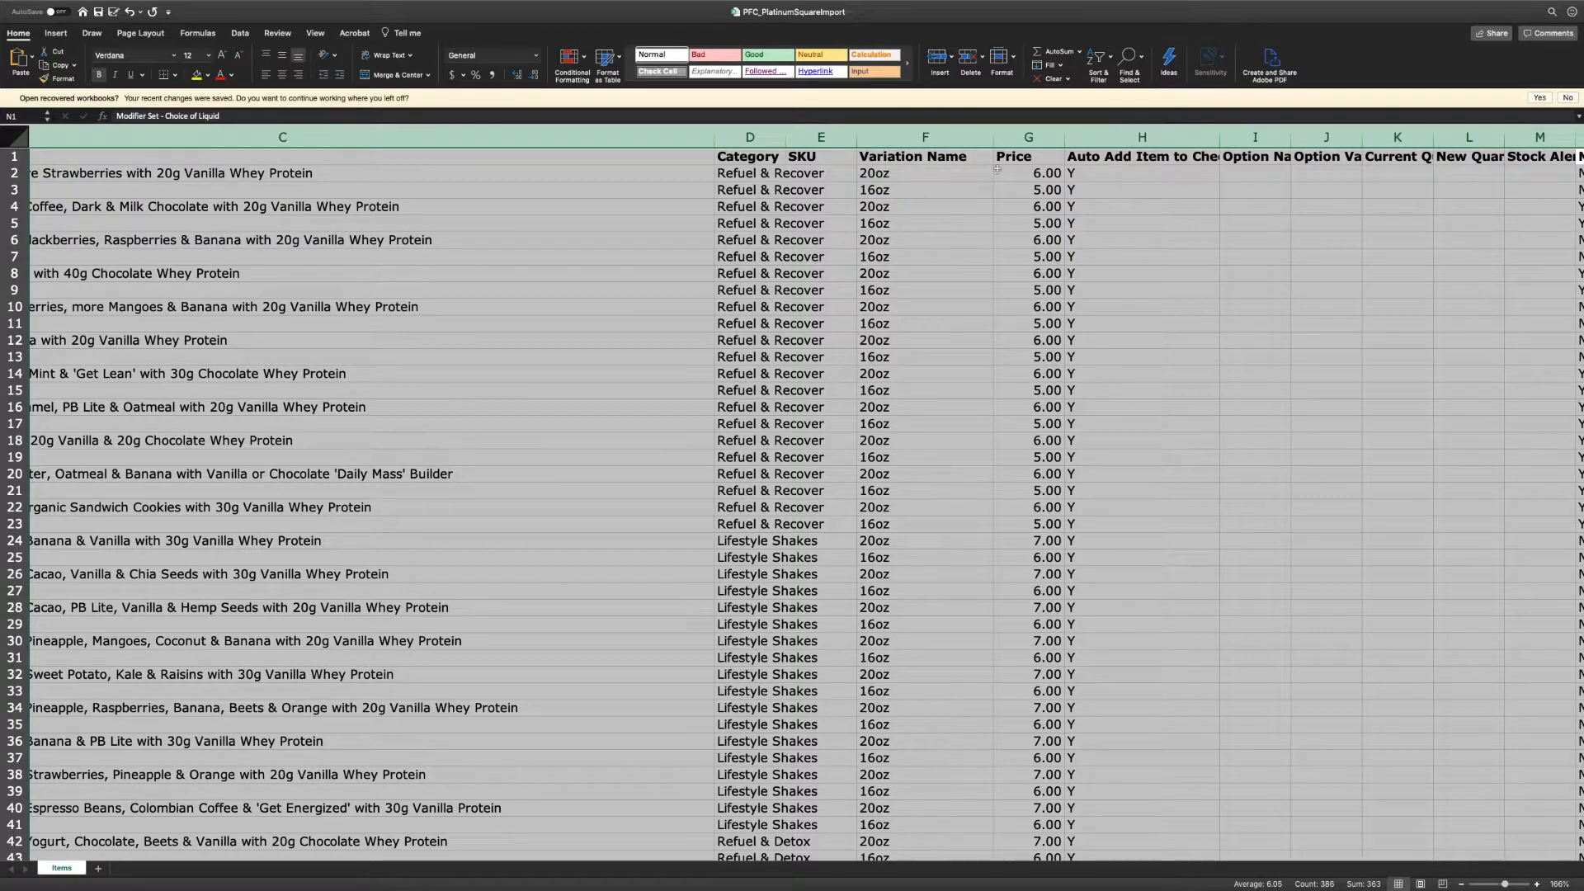
{"action": "scroll", "coordinate": [1040, 171], "scroll_direction": "right", "scroll_amount": 1}
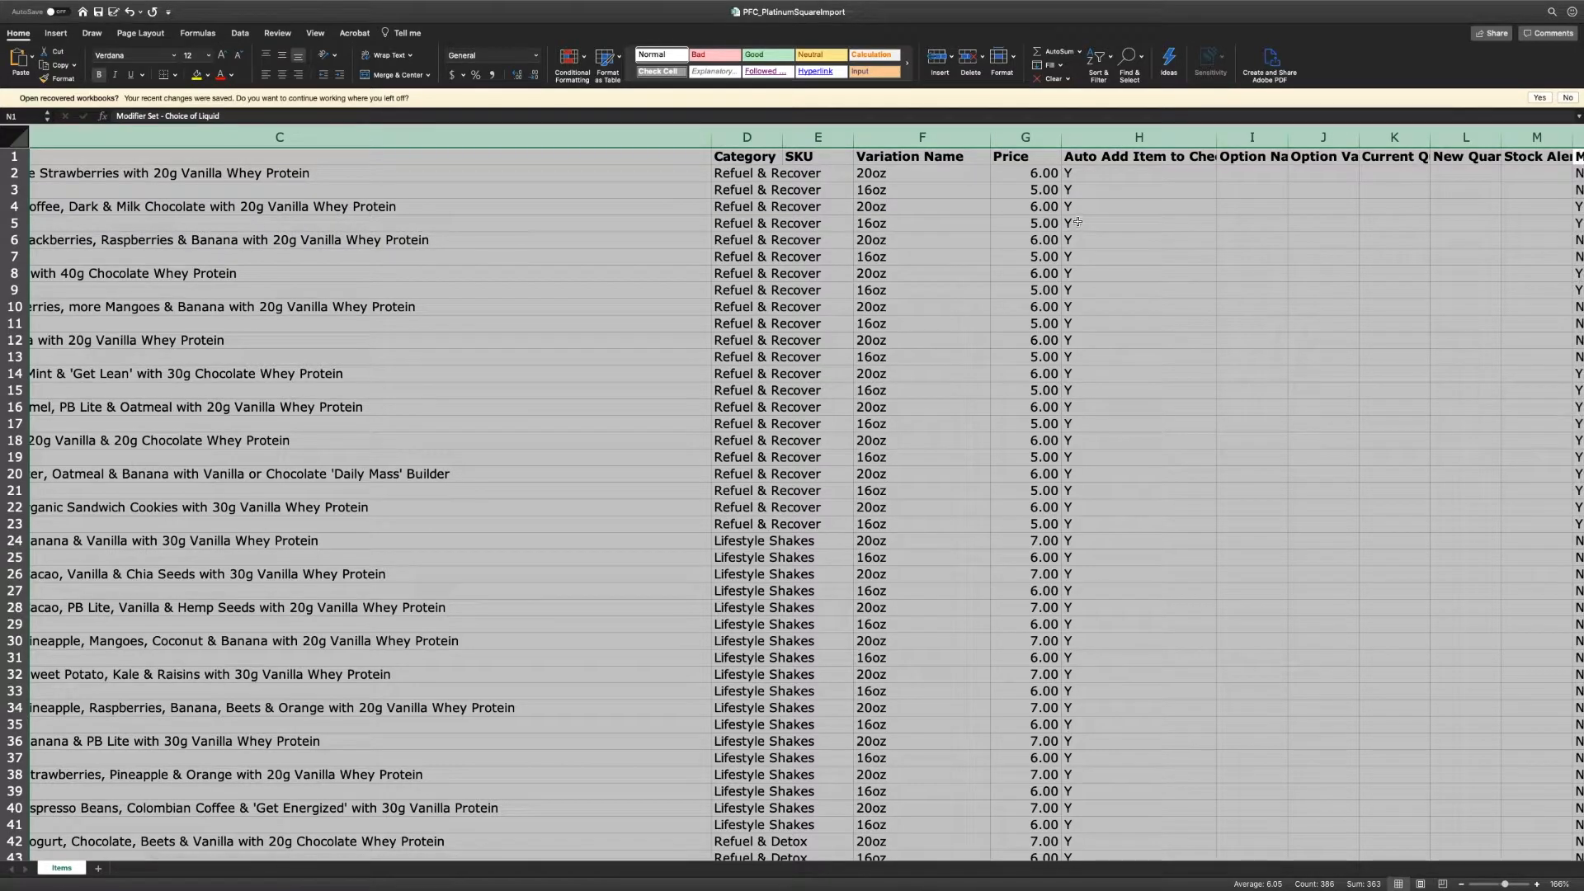
{"action": "scroll", "coordinate": [1075, 219], "scroll_direction": "right", "scroll_amount": 5}
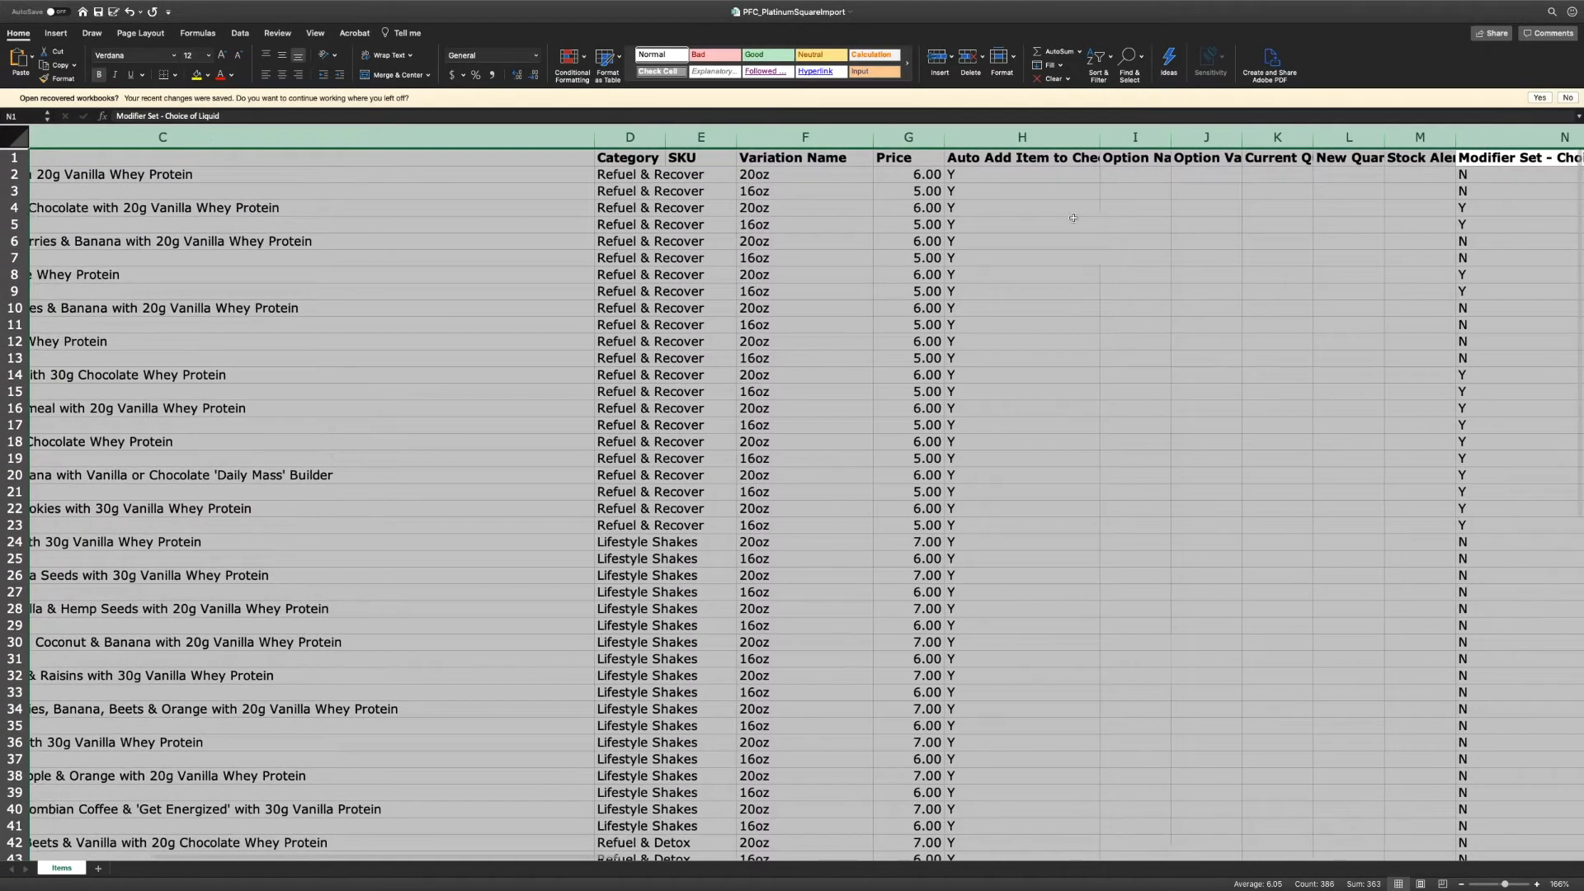
{"action": "scroll", "coordinate": [1073, 218], "scroll_direction": "right", "scroll_amount": 2}
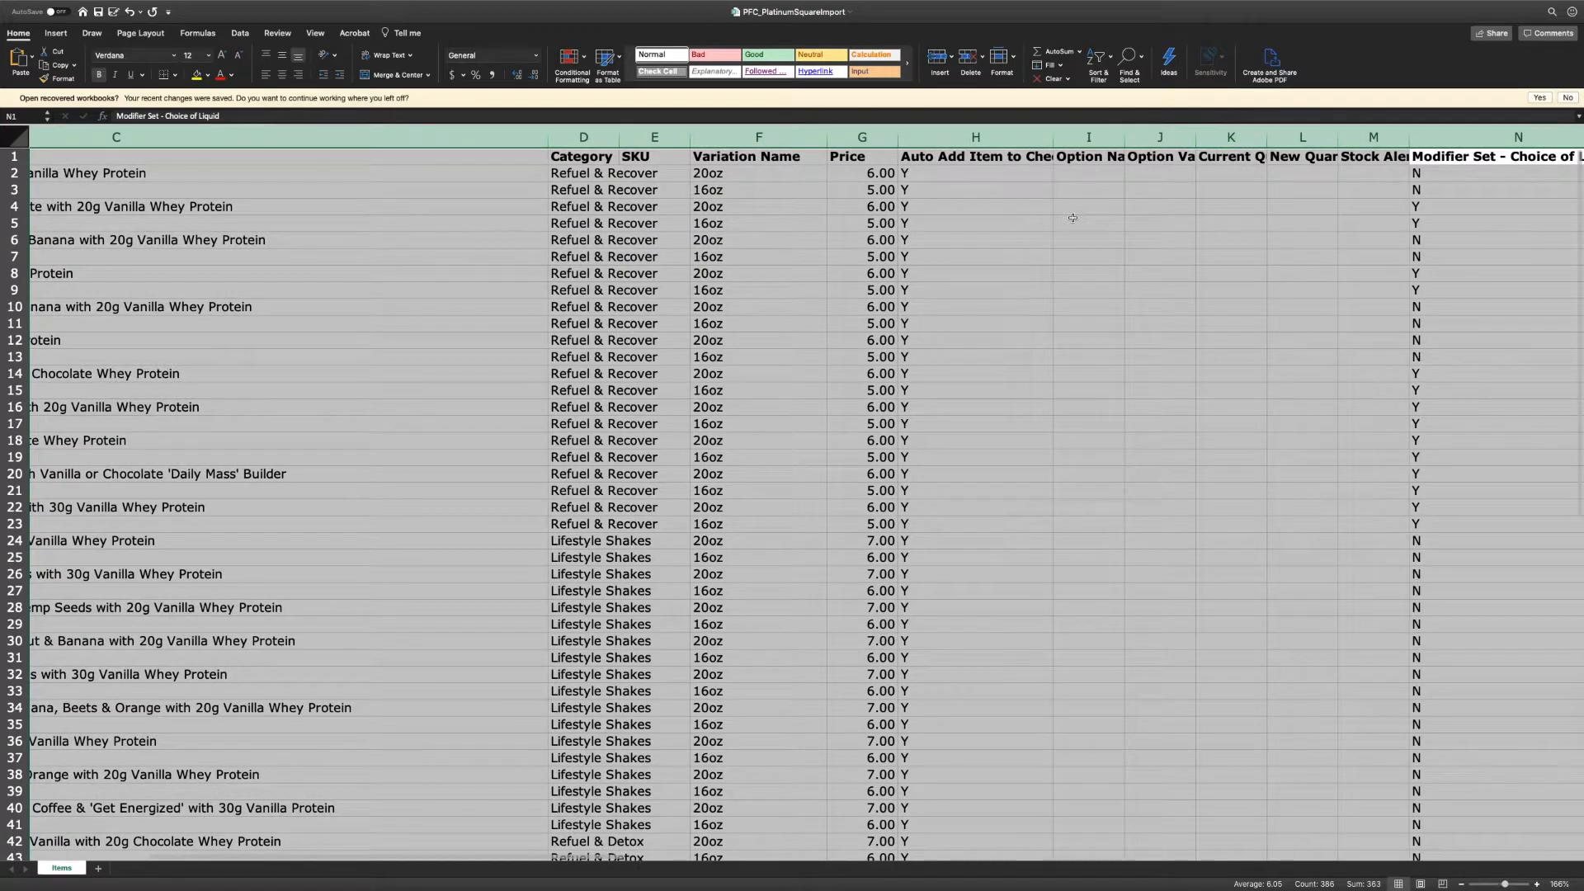
{"action": "scroll", "coordinate": [1073, 218], "scroll_direction": "right", "scroll_amount": 14}
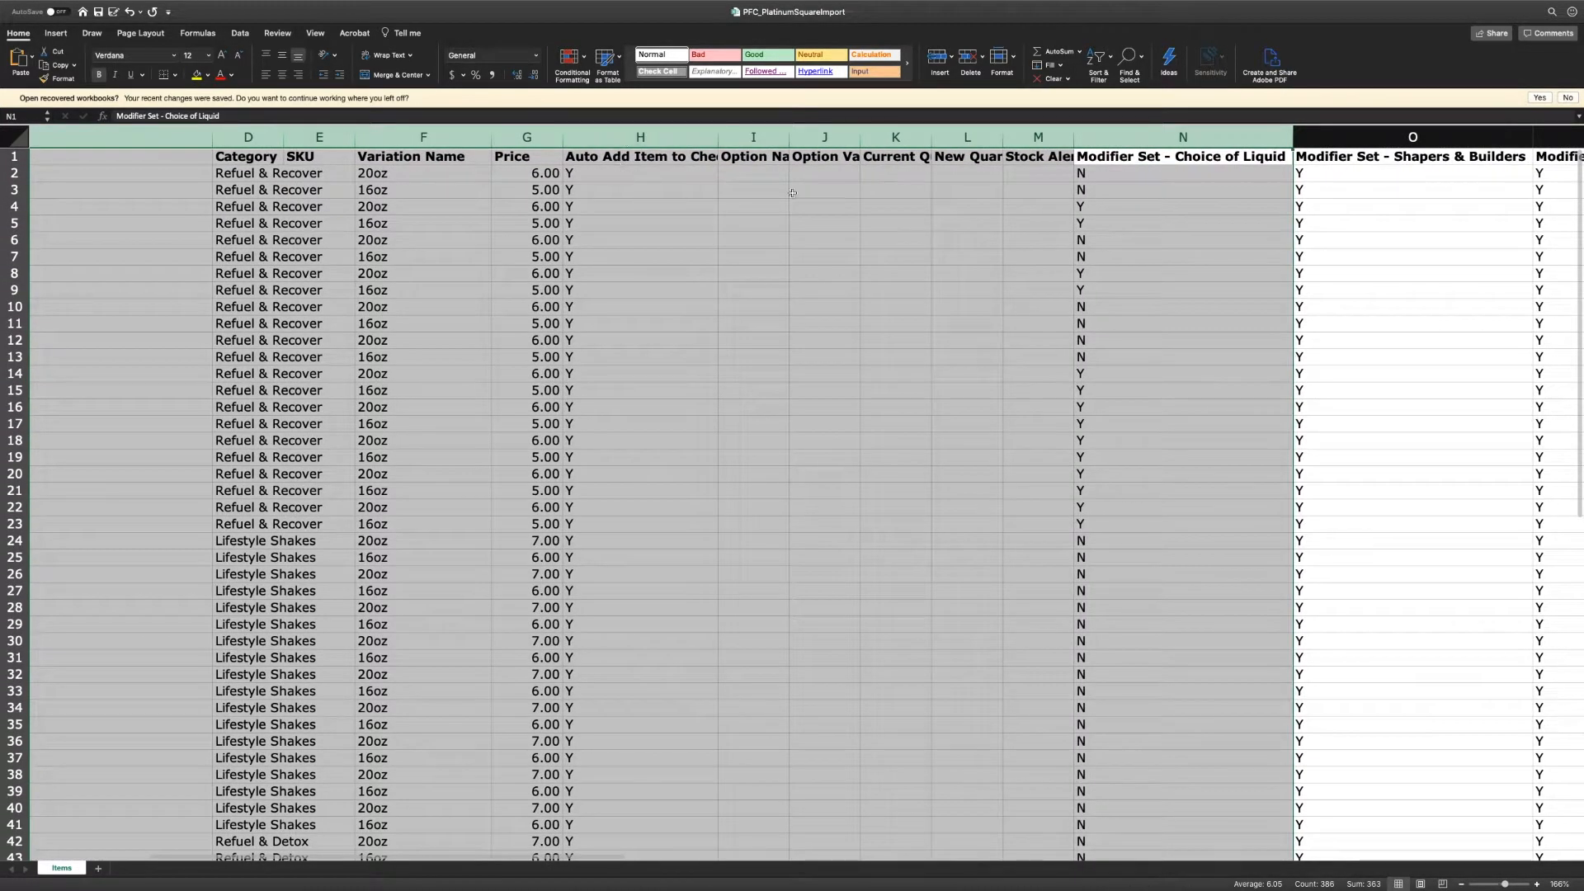
{"action": "scroll", "coordinate": [1060, 228], "scroll_direction": "right", "scroll_amount": 9}
{"action": "scroll", "coordinate": [1007, 212], "scroll_direction": "right", "scroll_amount": 5}
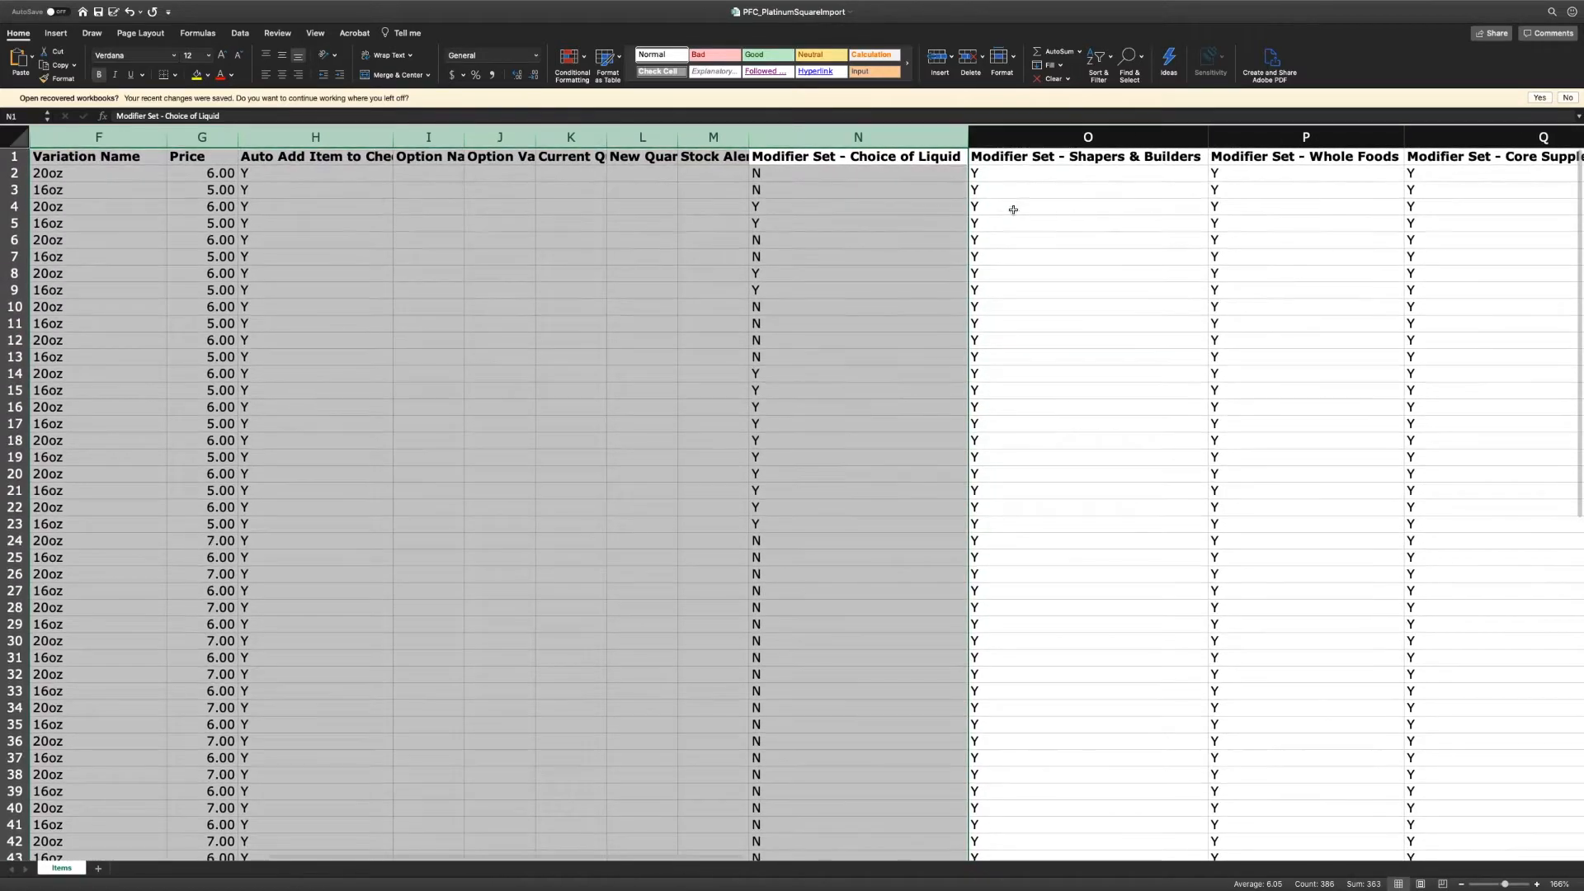
{"action": "scroll", "coordinate": [897, 158], "scroll_direction": "left", "scroll_amount": 1}
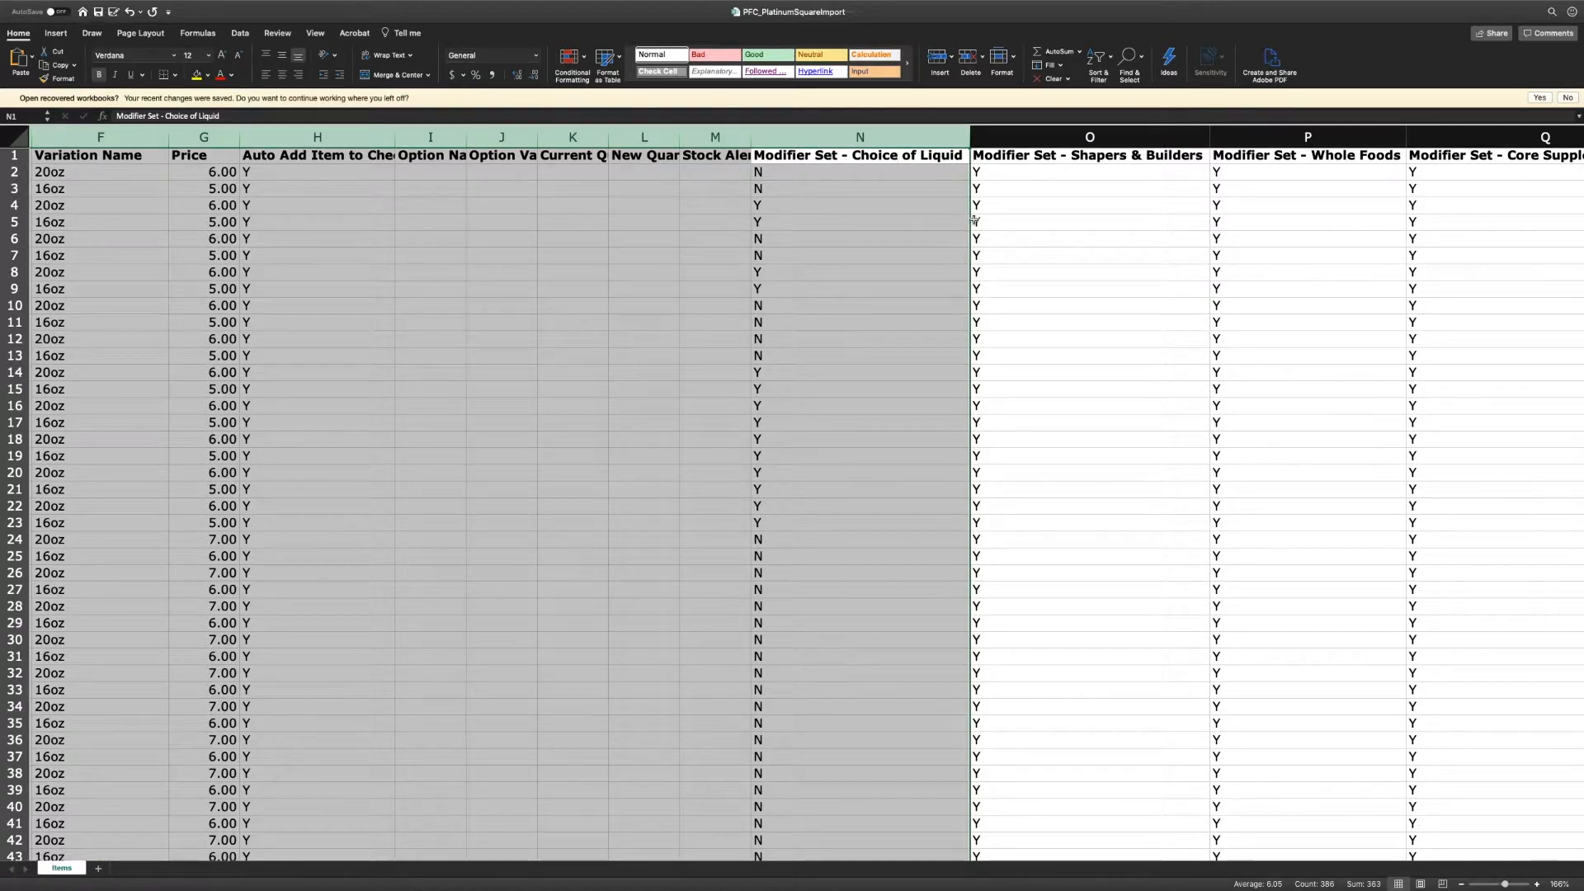
{"action": "key", "text": "ctrl+Right"}
{"action": "key", "text": "ctrl+Left"}
{"action": "key", "text": "ctrl+Left"}
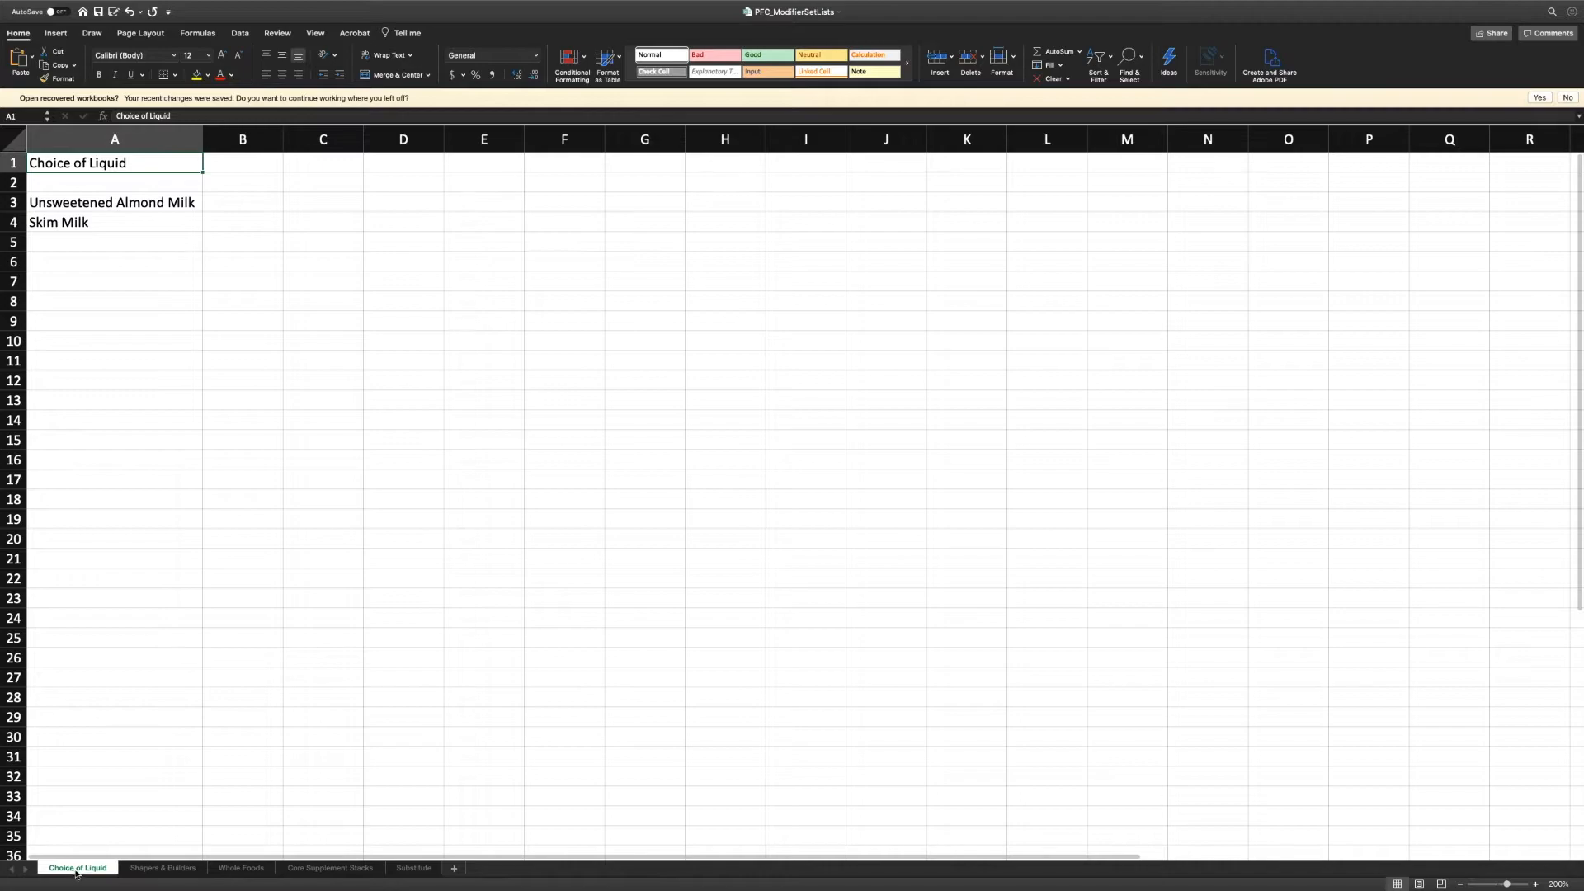
{"action": "key", "text": "super+a"}
- Copy the Choice of Liquid set name from cell A1 and switch to Square Dashboard
{"action": "left_click", "coordinate": [112, 163]}
{"action": "key", "text": "super+c"}
{"action": "key", "text": "ctrl+Right"}
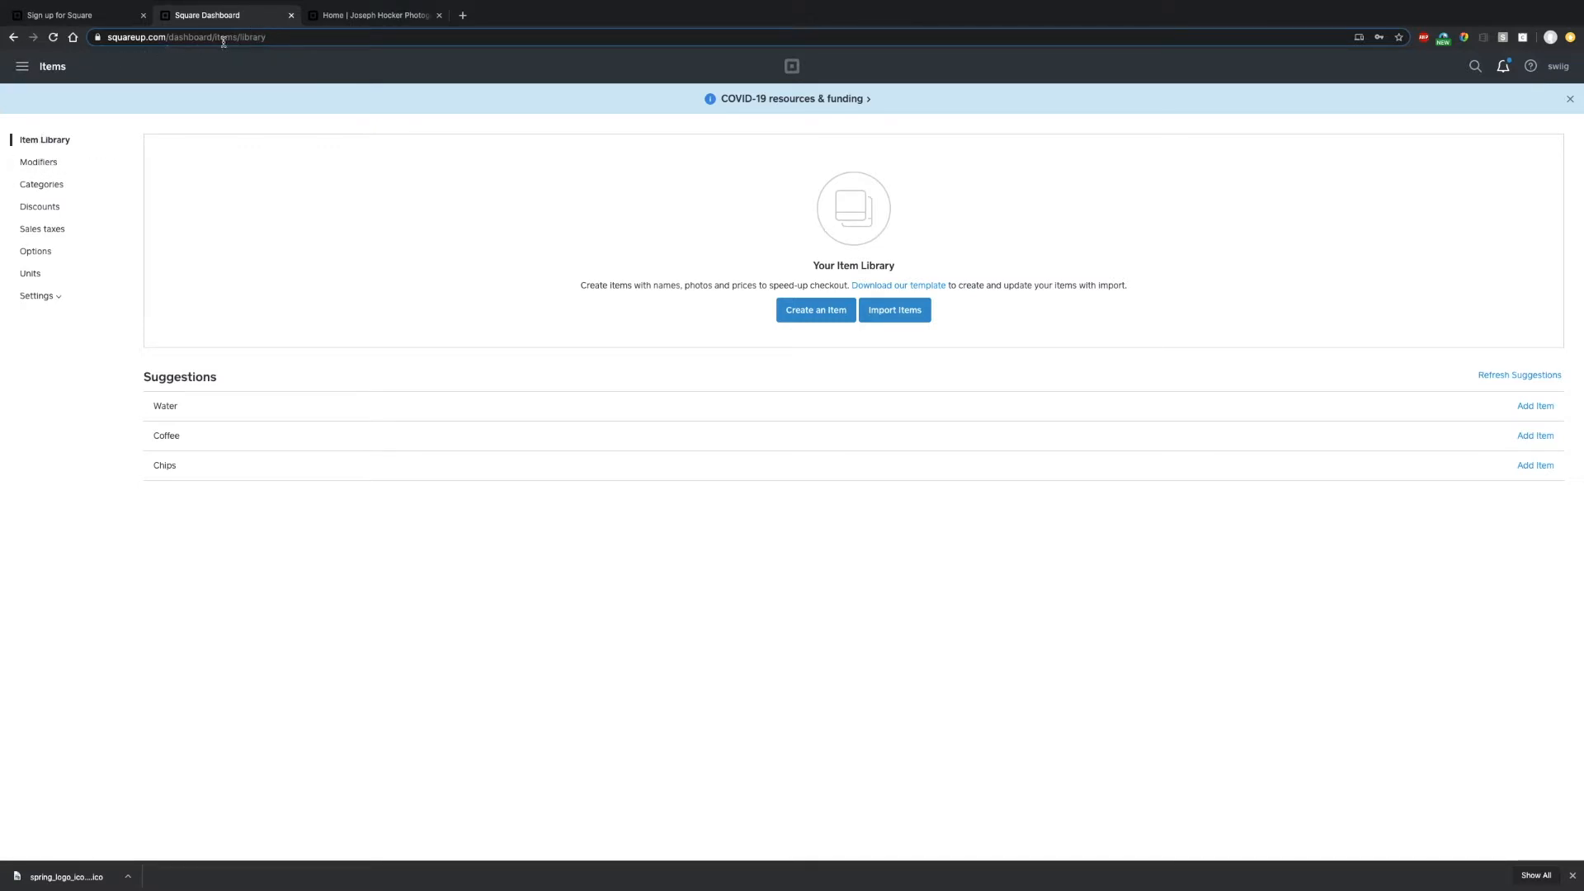
- Start a new modifier set named Choice of Liquid, limited to a single selection
{"action": "left_click", "coordinate": [37, 164]}
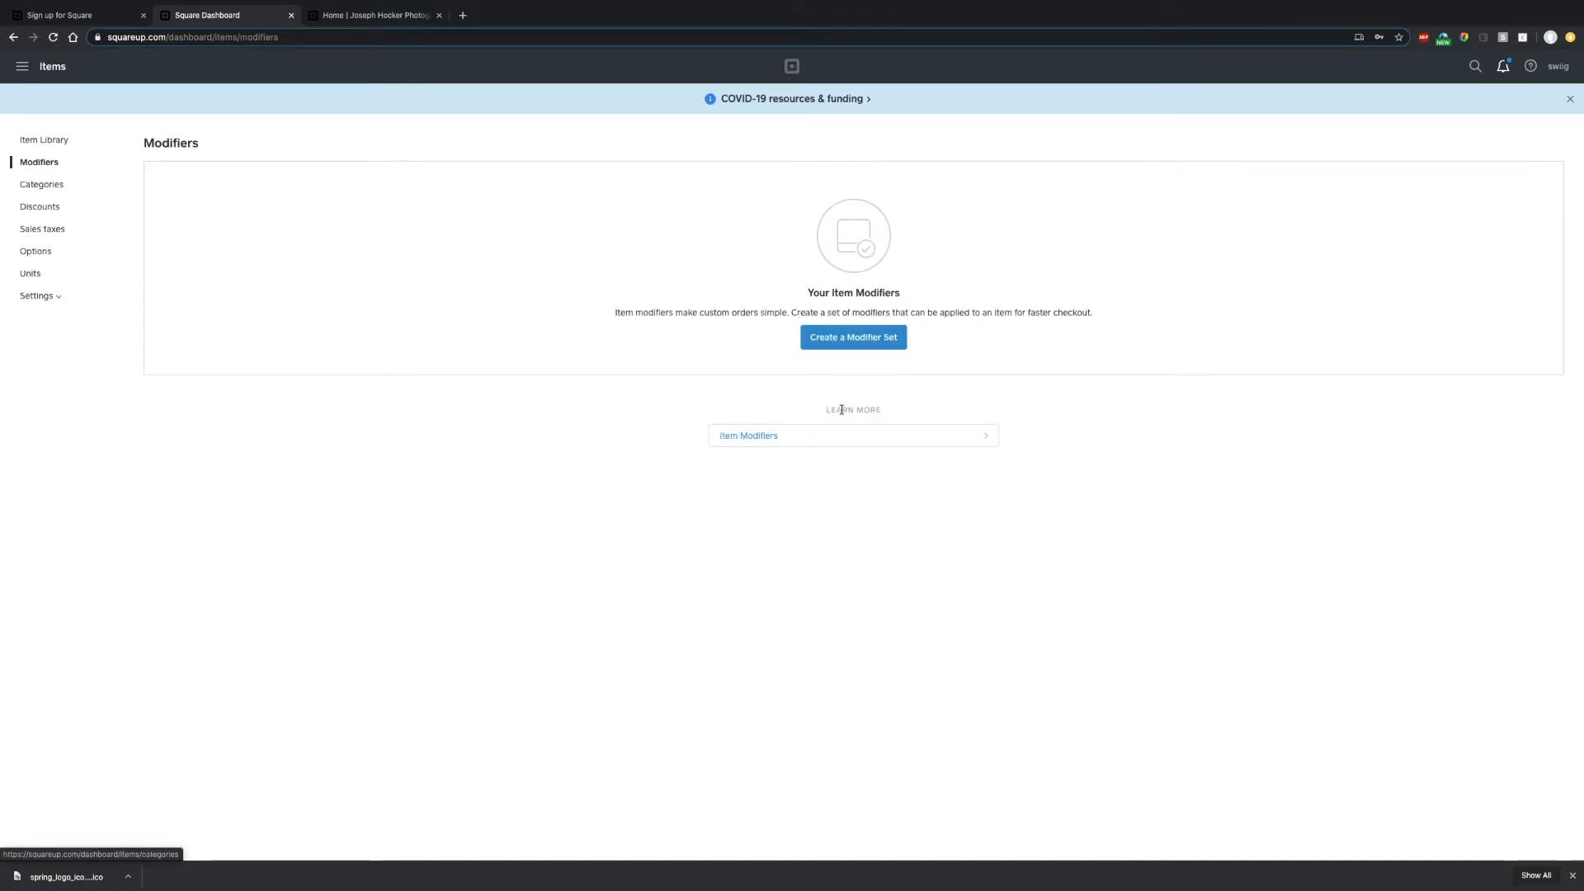
{"action": "left_click", "coordinate": [853, 340]}
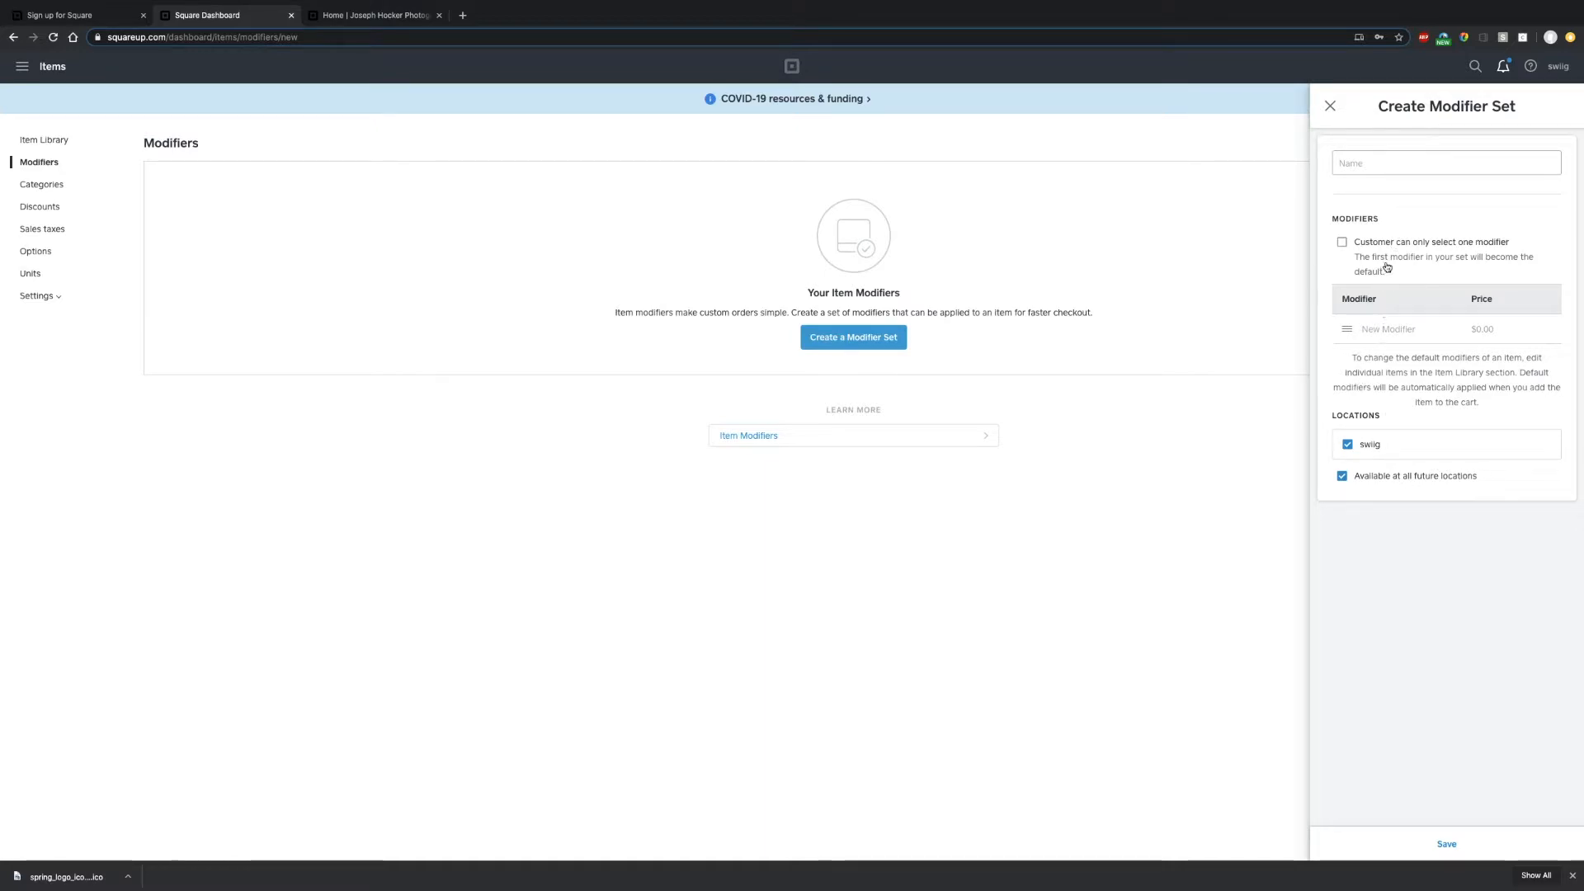
{"action": "left_click", "coordinate": [1375, 163]}
{"action": "type", "text": "Choice of Liquid"}
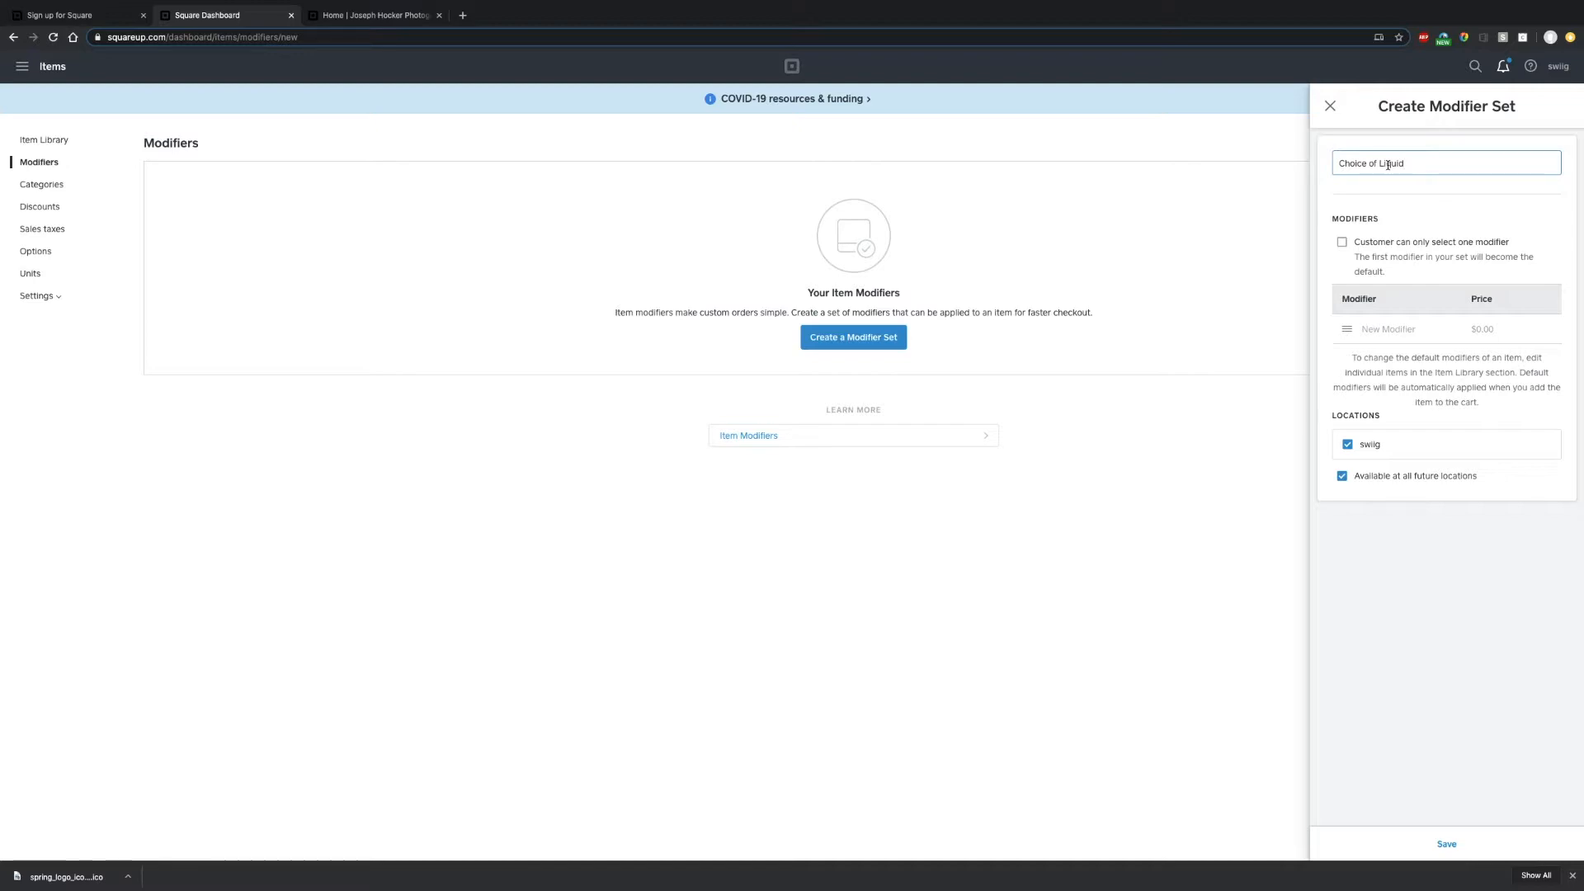
{"action": "left_click", "coordinate": [1341, 242]}
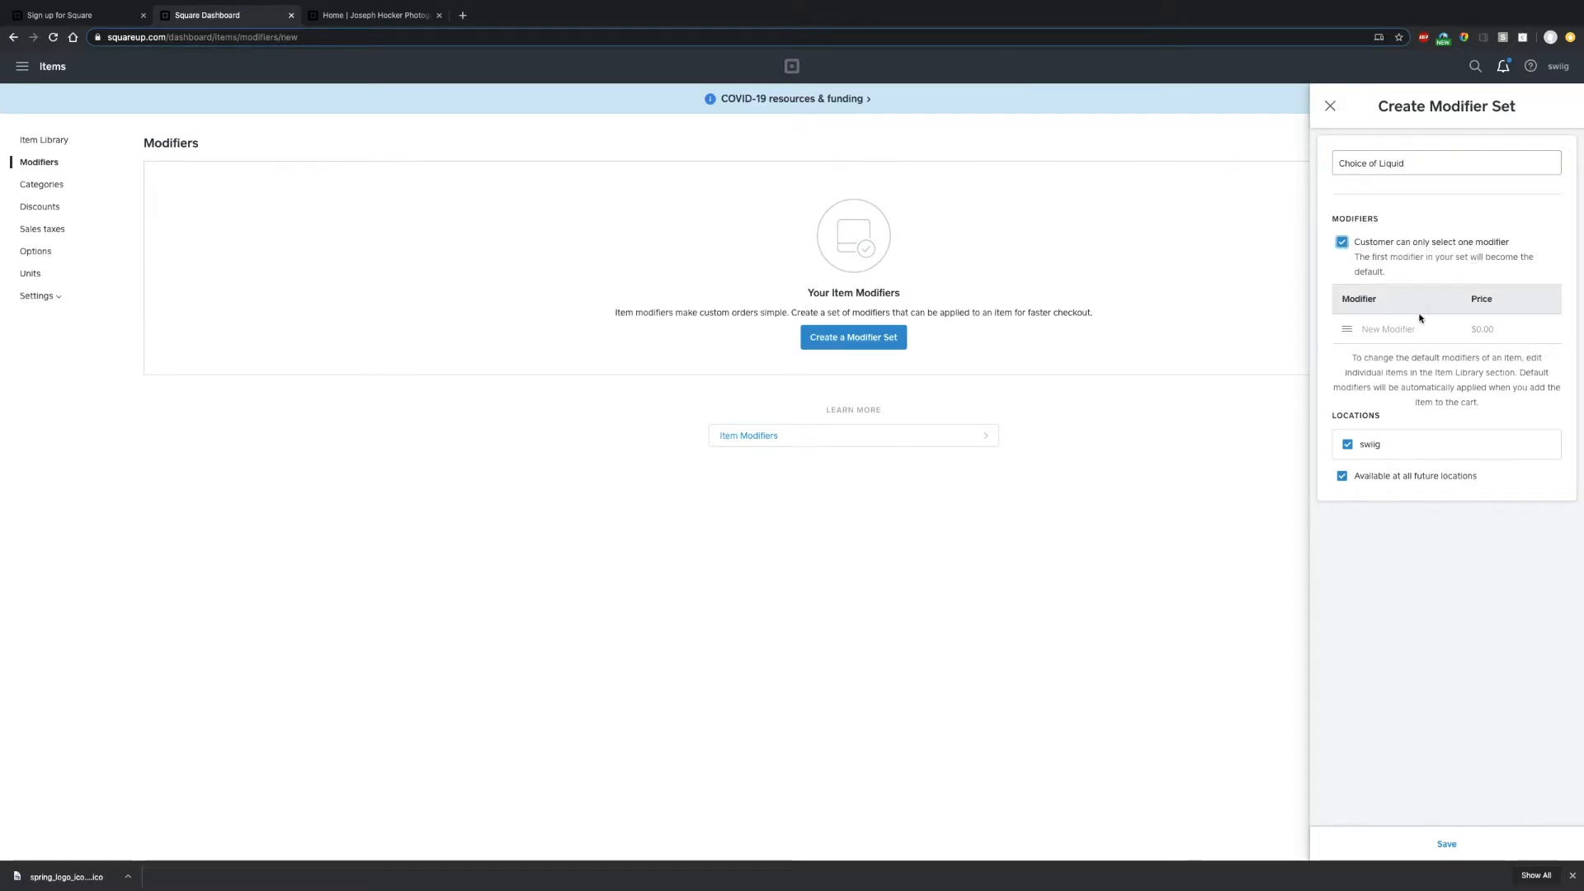
- Add Unsweetened Almond Milk and Skim Milk as modifiers and save the set
{"action": "left_click", "coordinate": [1387, 330]}
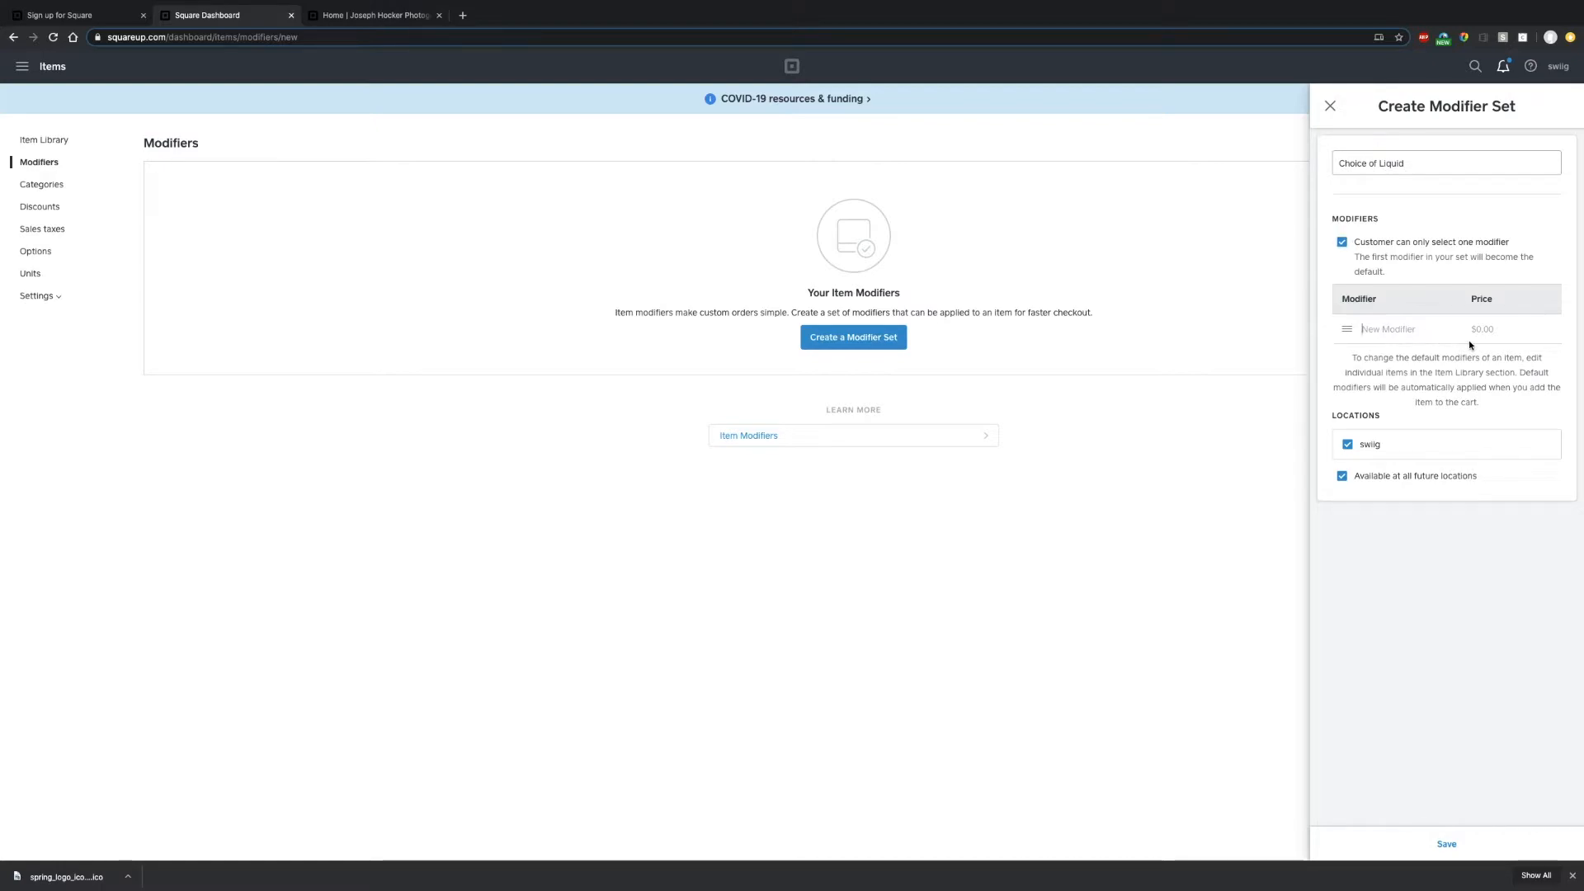
{"action": "type", "text": "Almond"}
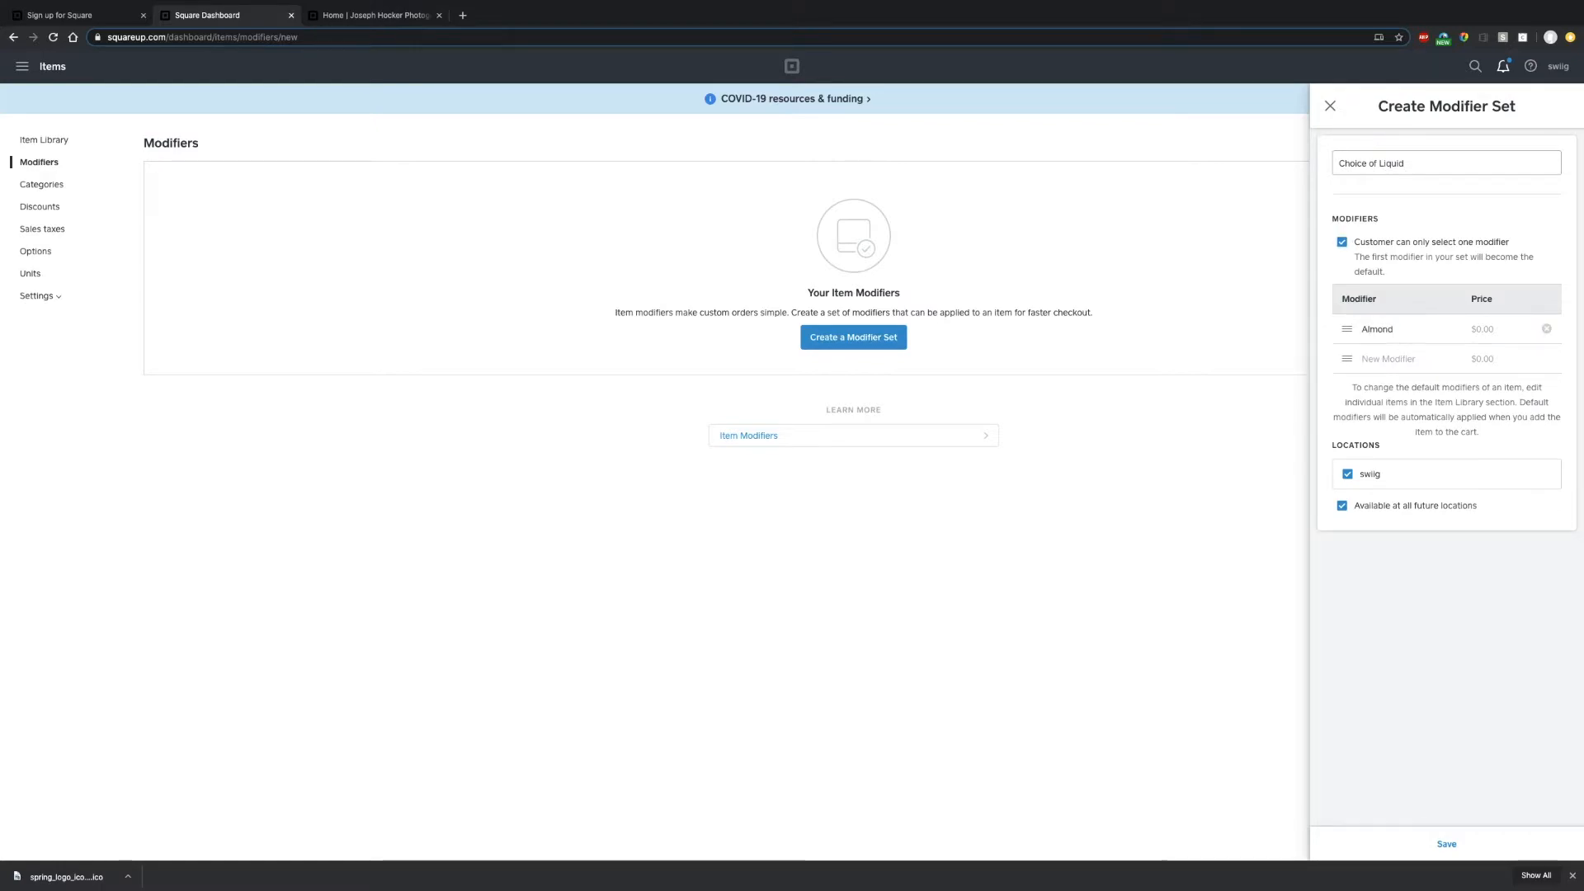
{"action": "key", "text": "BackSpace"}
{"action": "key", "text": "BackSpace"}
{"action": "key", "text": "BackSpace"}
{"action": "key", "text": "BackSpace"}
{"action": "key", "text": "BackSpace"}
{"action": "key", "text": "BackSpace"}
{"action": "type", "text": "Uni"}
{"action": "type", "text": "weete"}
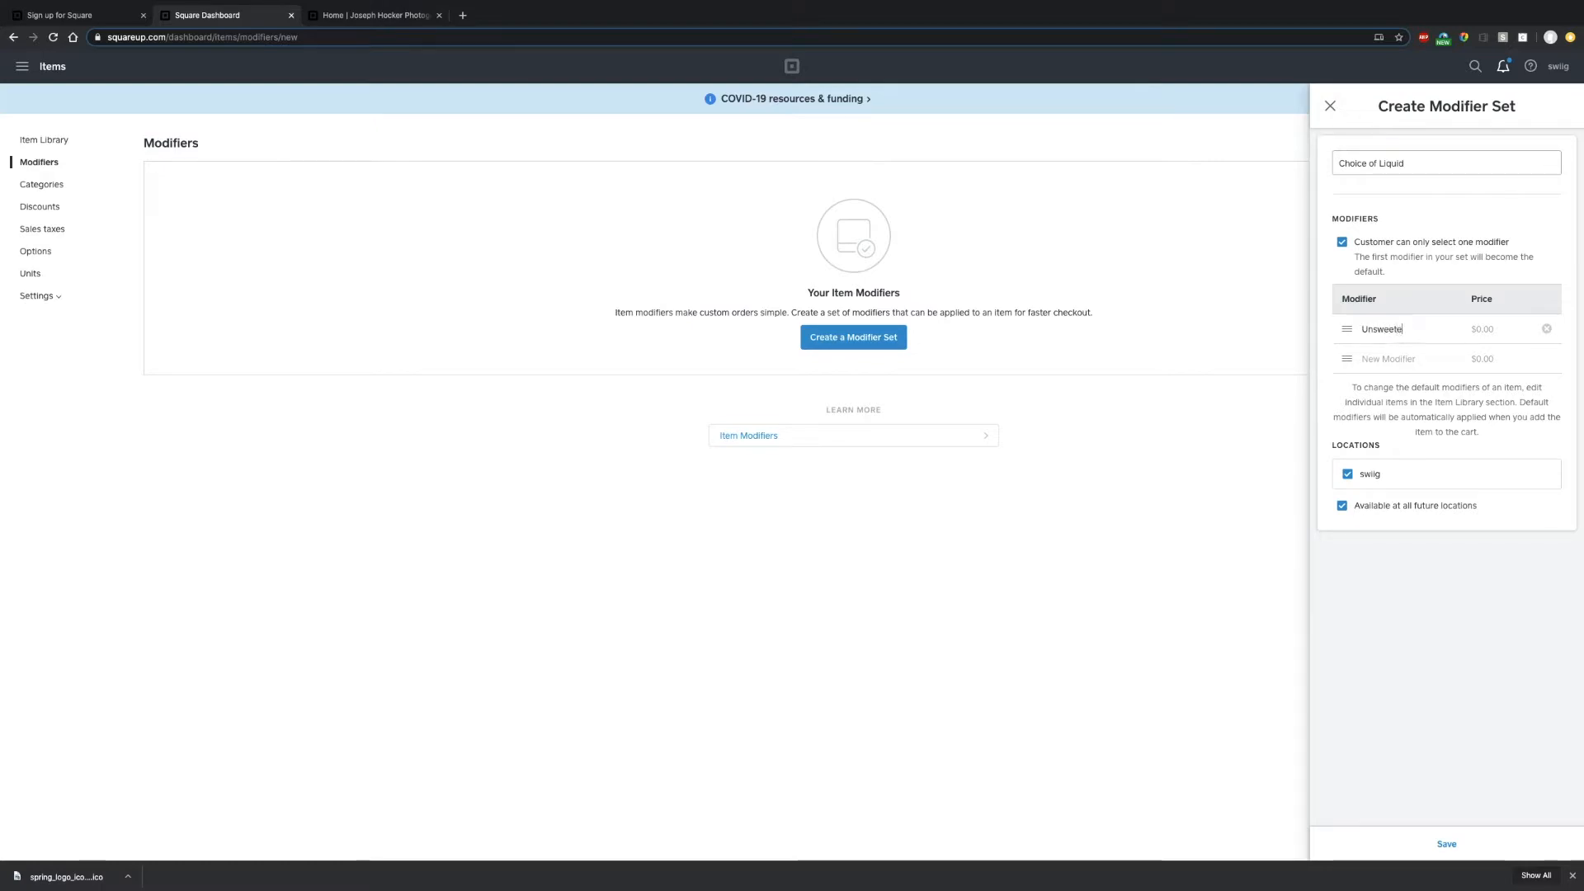
{"action": "type", "text": "ned Almon"}
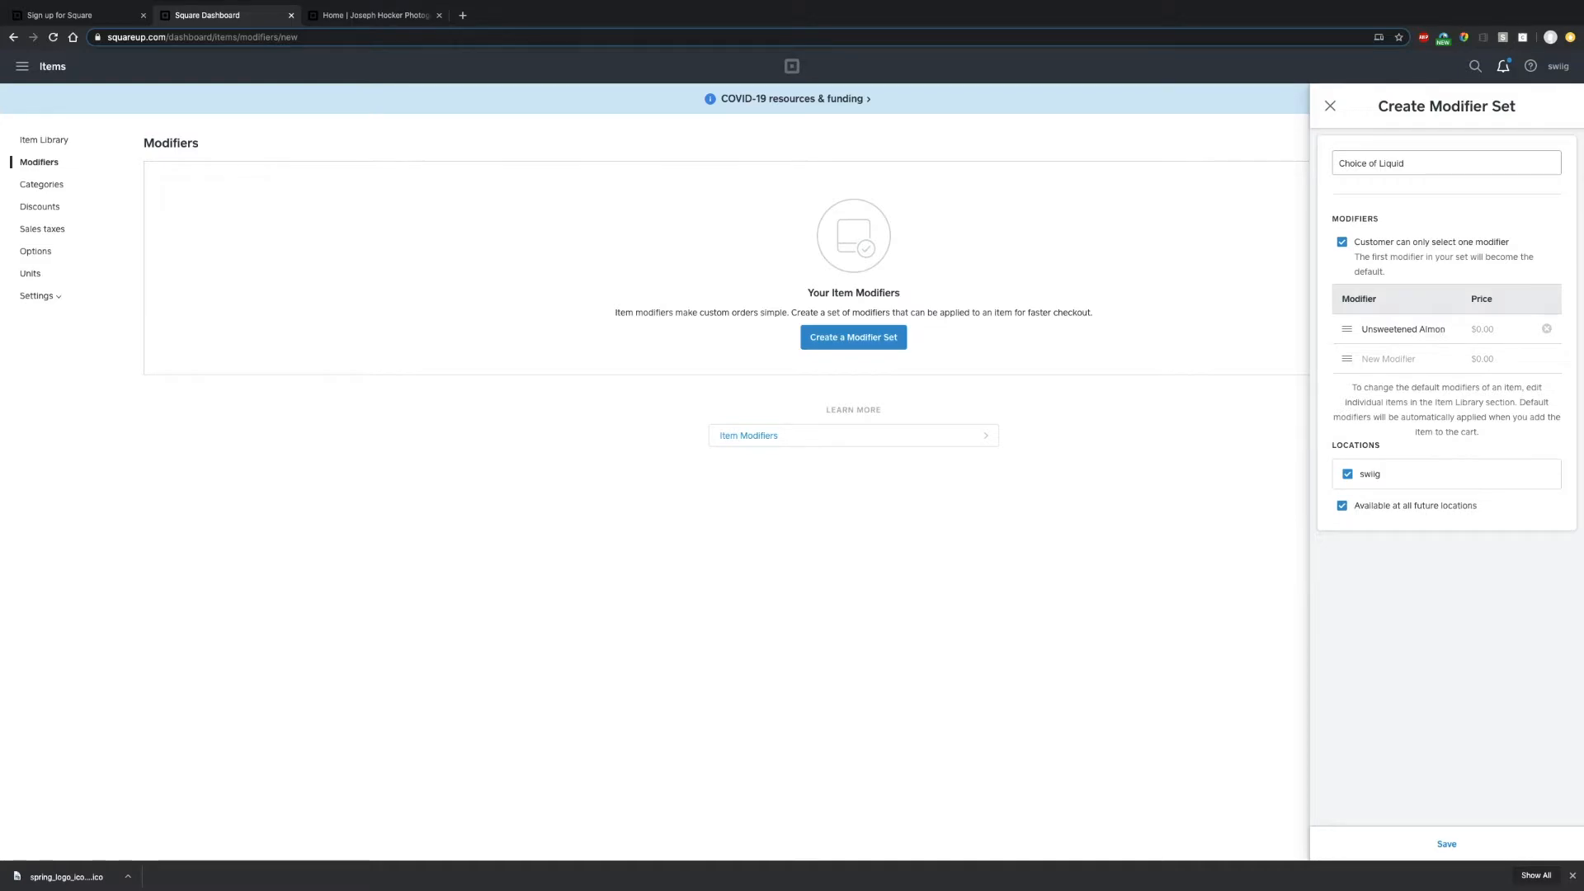
{"action": "type", "text": "d "}
{"action": "type", "text": "Milk"}
{"action": "key", "text": "Tab"}
{"action": "type", "text": "Ski"}
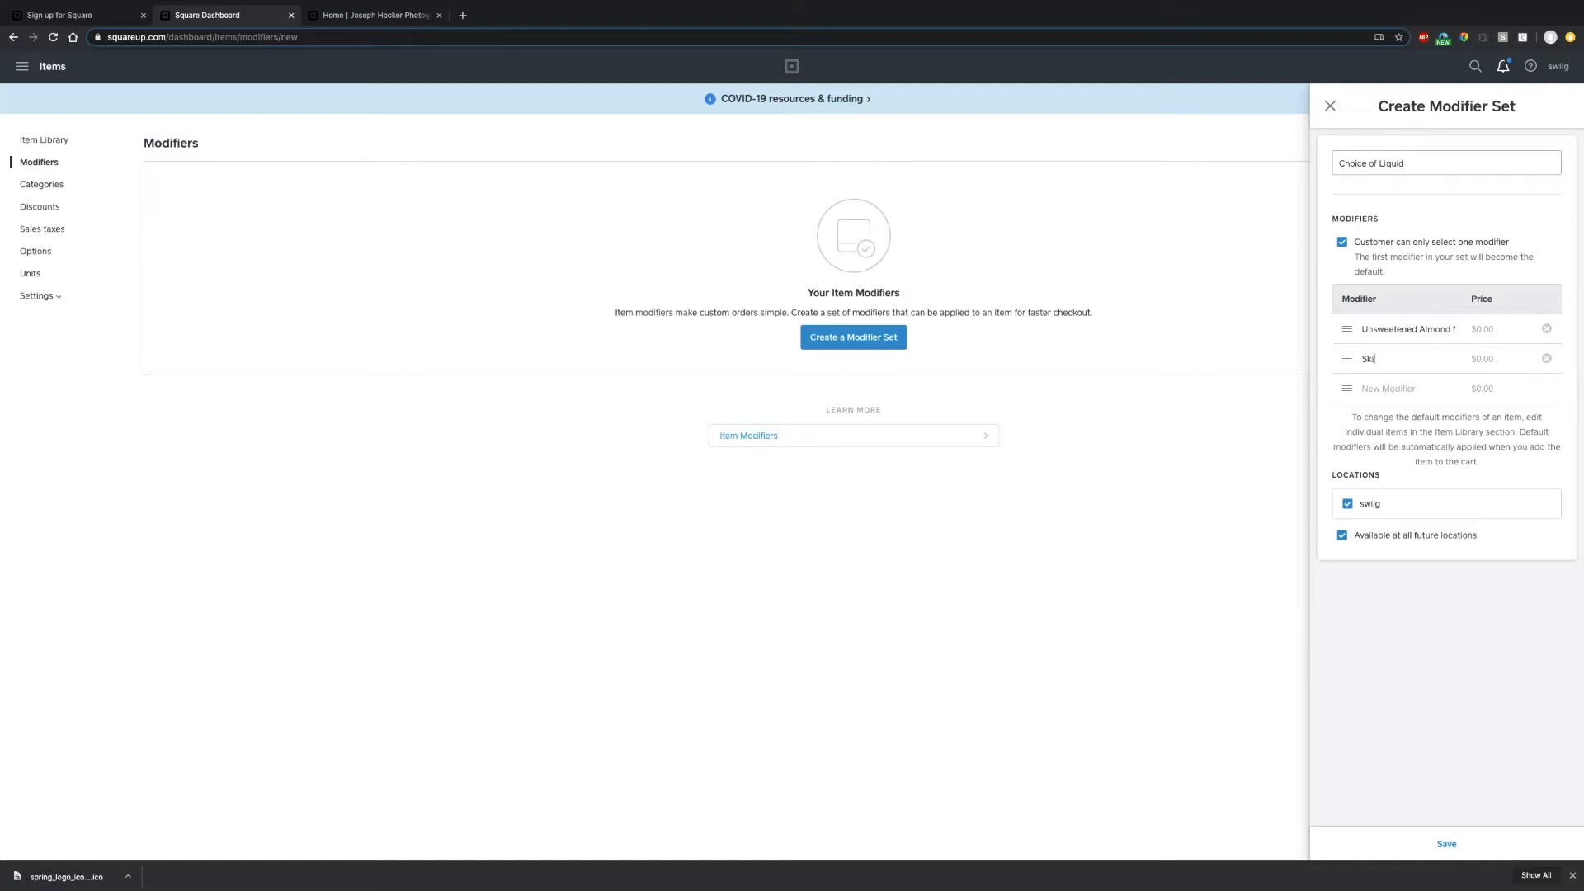
{"action": "type", "text": "m Milk"}
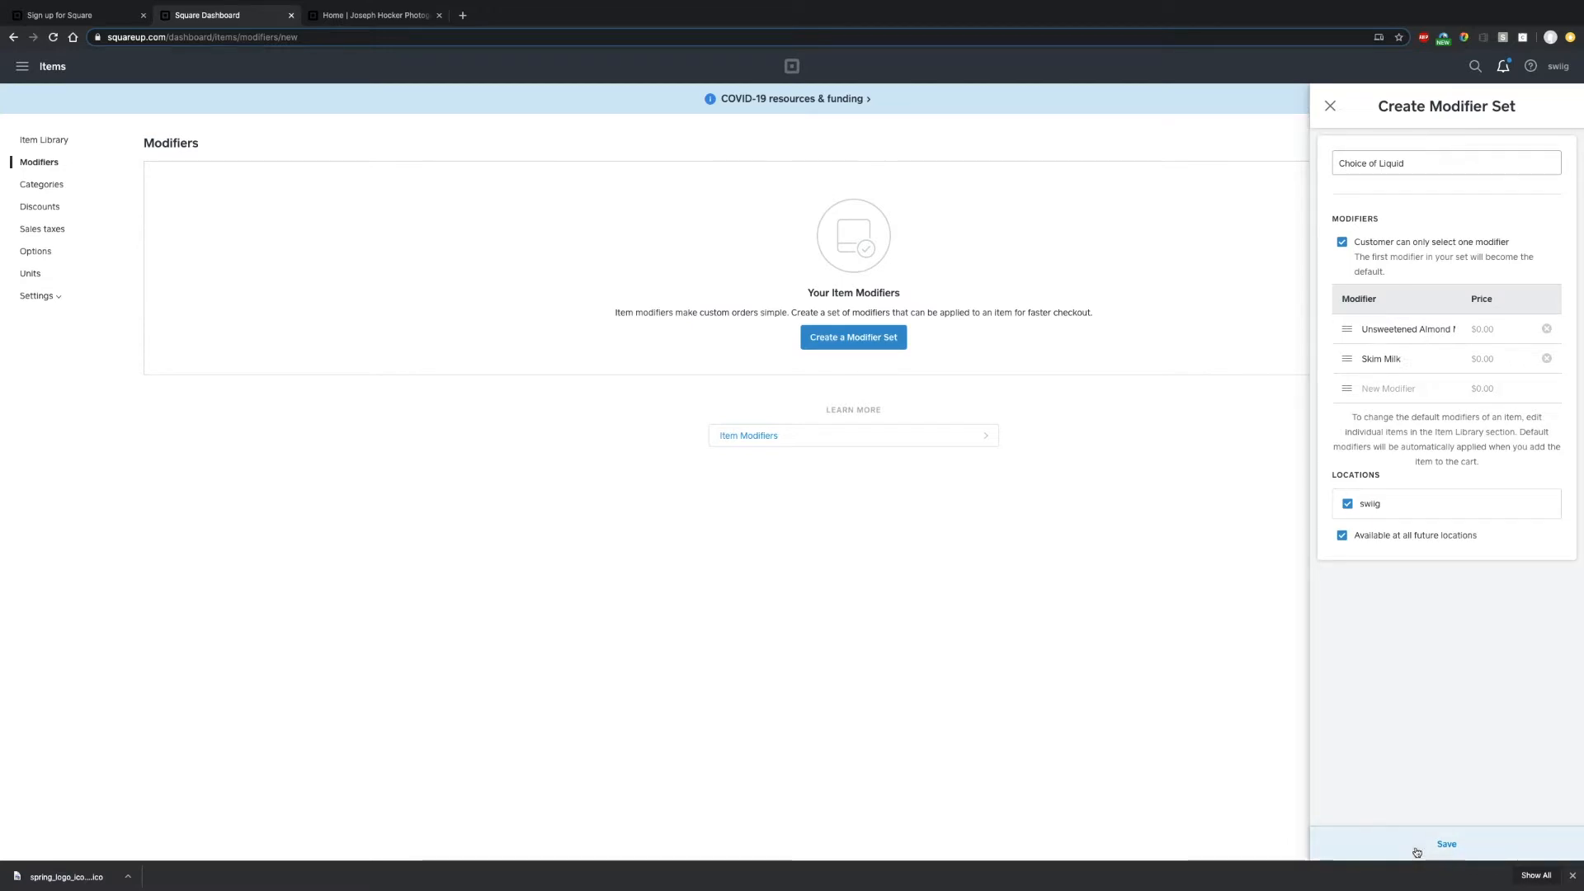
{"action": "left_click", "coordinate": [1417, 852]}
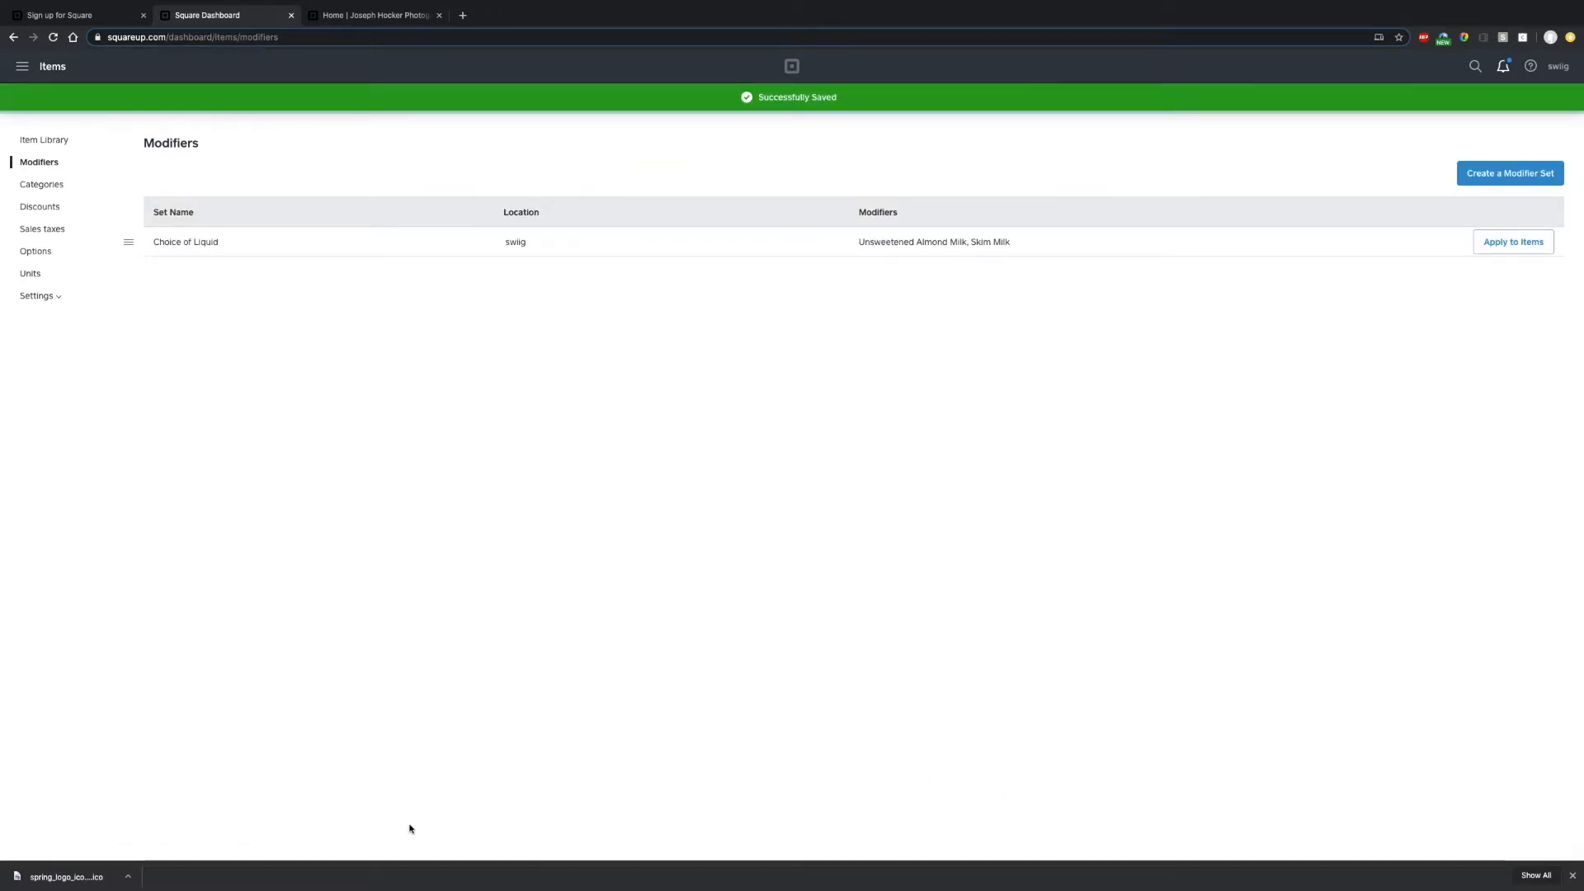
- Copy the Shapers & Builders set name from cell A1, then show the workspace overview
{"action": "key", "text": "super+Tab"}
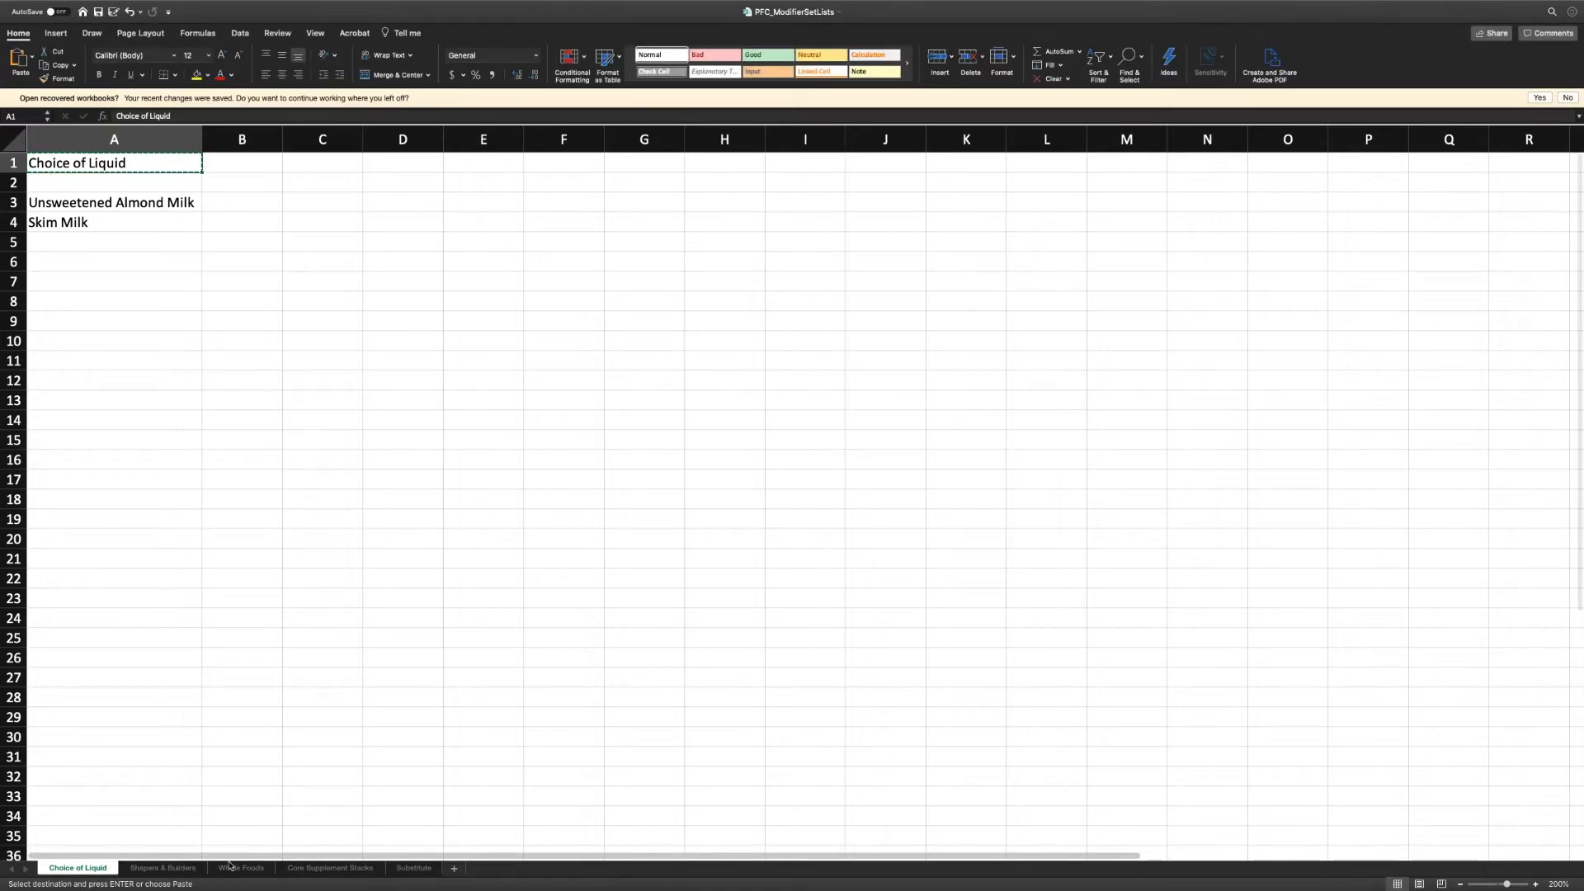
{"action": "left_click", "coordinate": [177, 868]}
{"action": "left_click", "coordinate": [110, 162]}
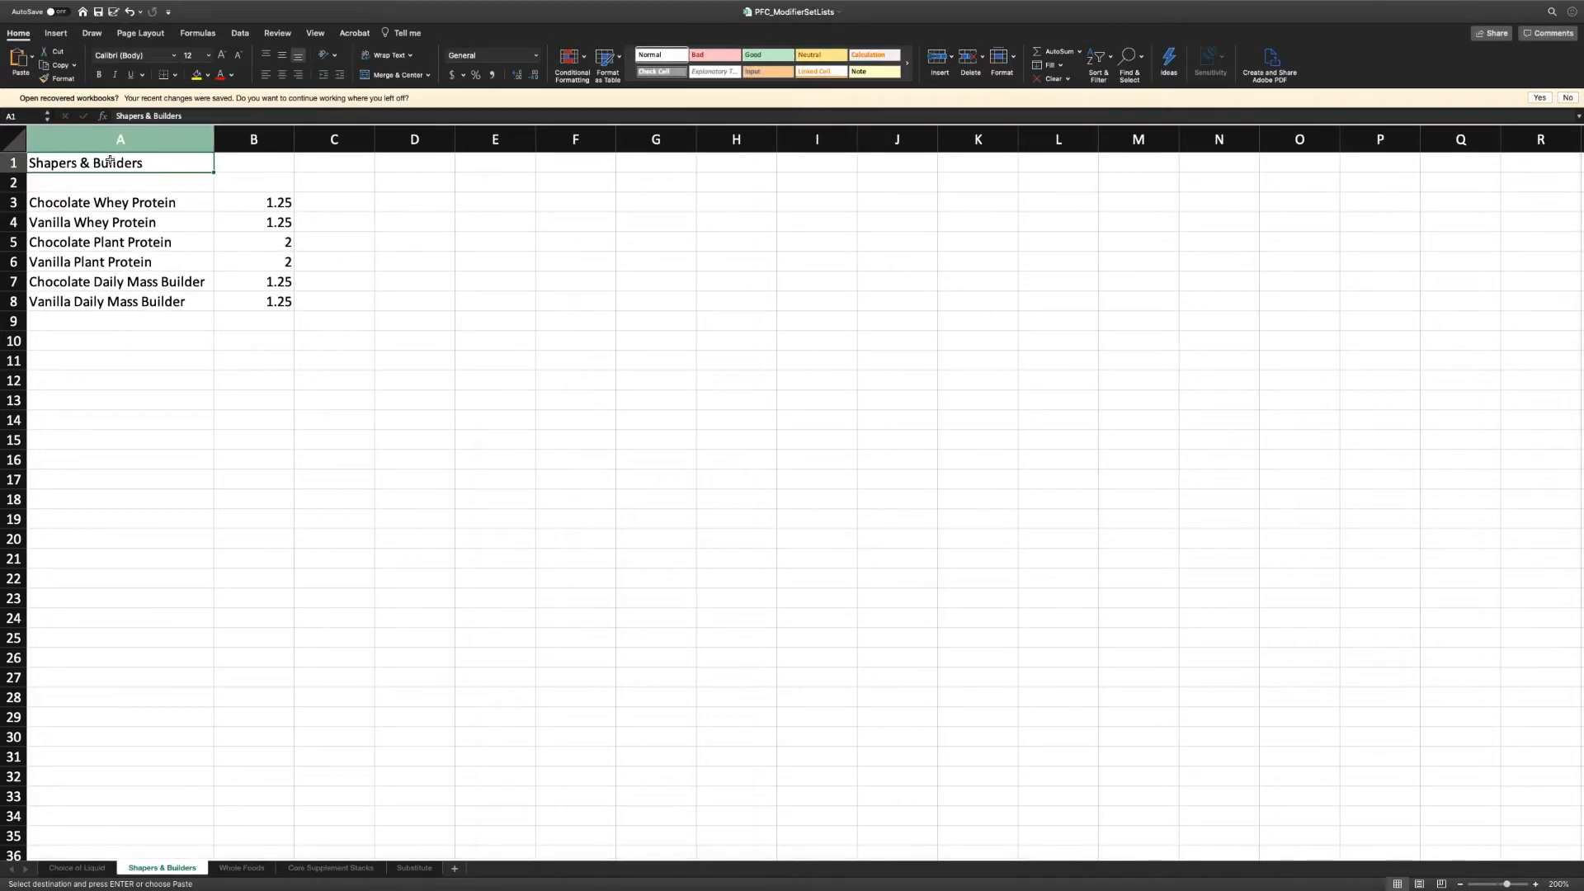
{"action": "key", "text": "super+c"}
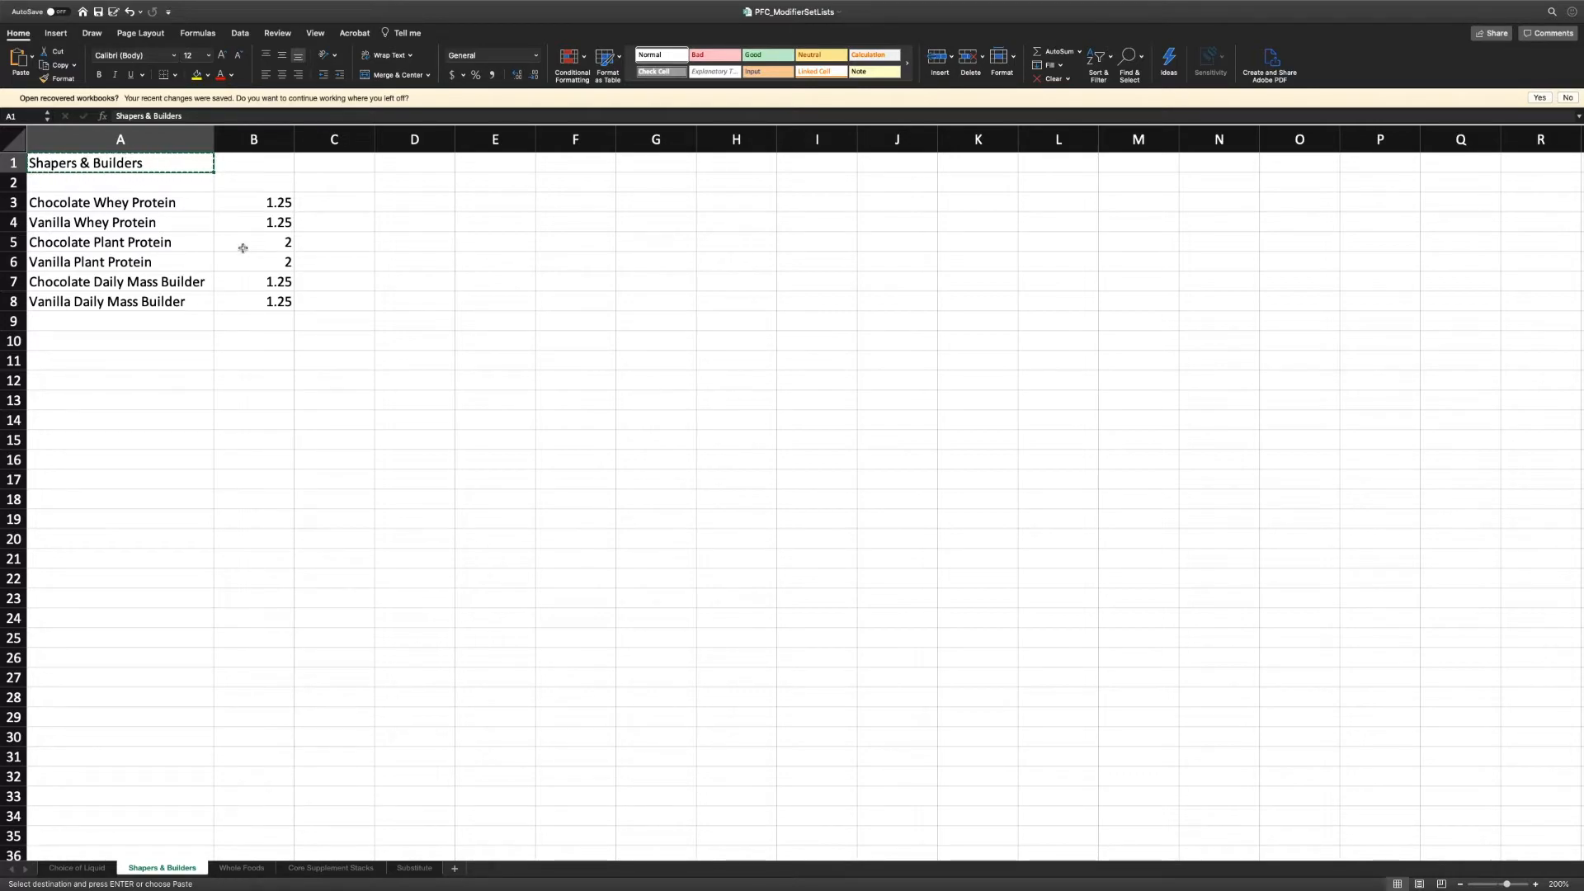
{"action": "key", "text": "ctrl+Up"}
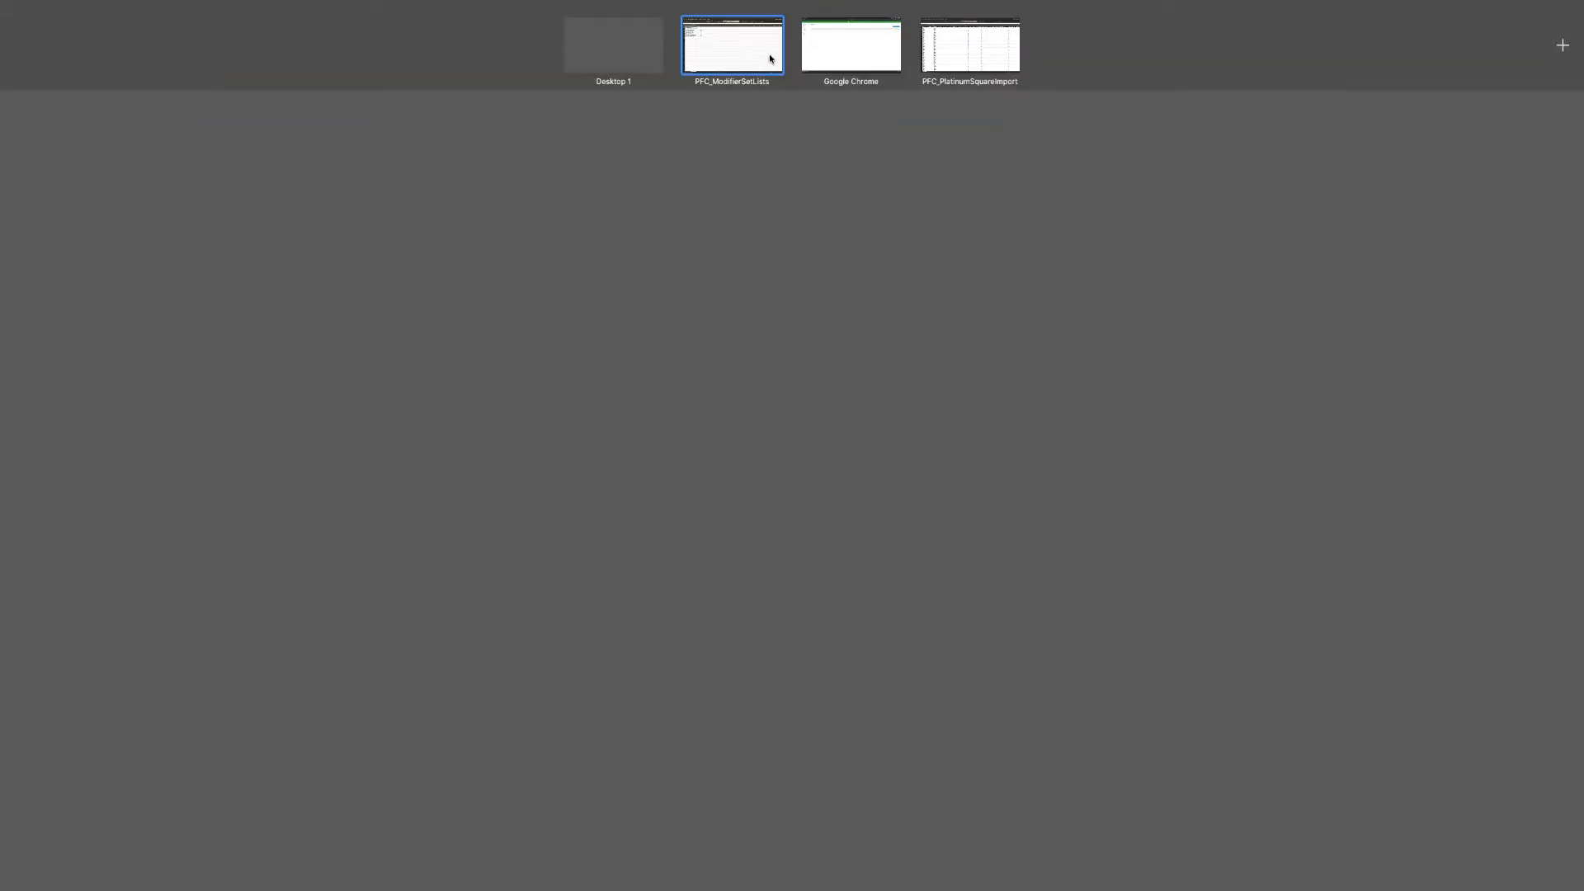
- Pair the modifier workbook with Chrome in split view and start a set named Shapers & Builders
{"action": "left_click_drag", "start_coordinate": [778, 58], "coordinate": [843, 48]}
{"action": "left_click", "coordinate": [812, 60]}
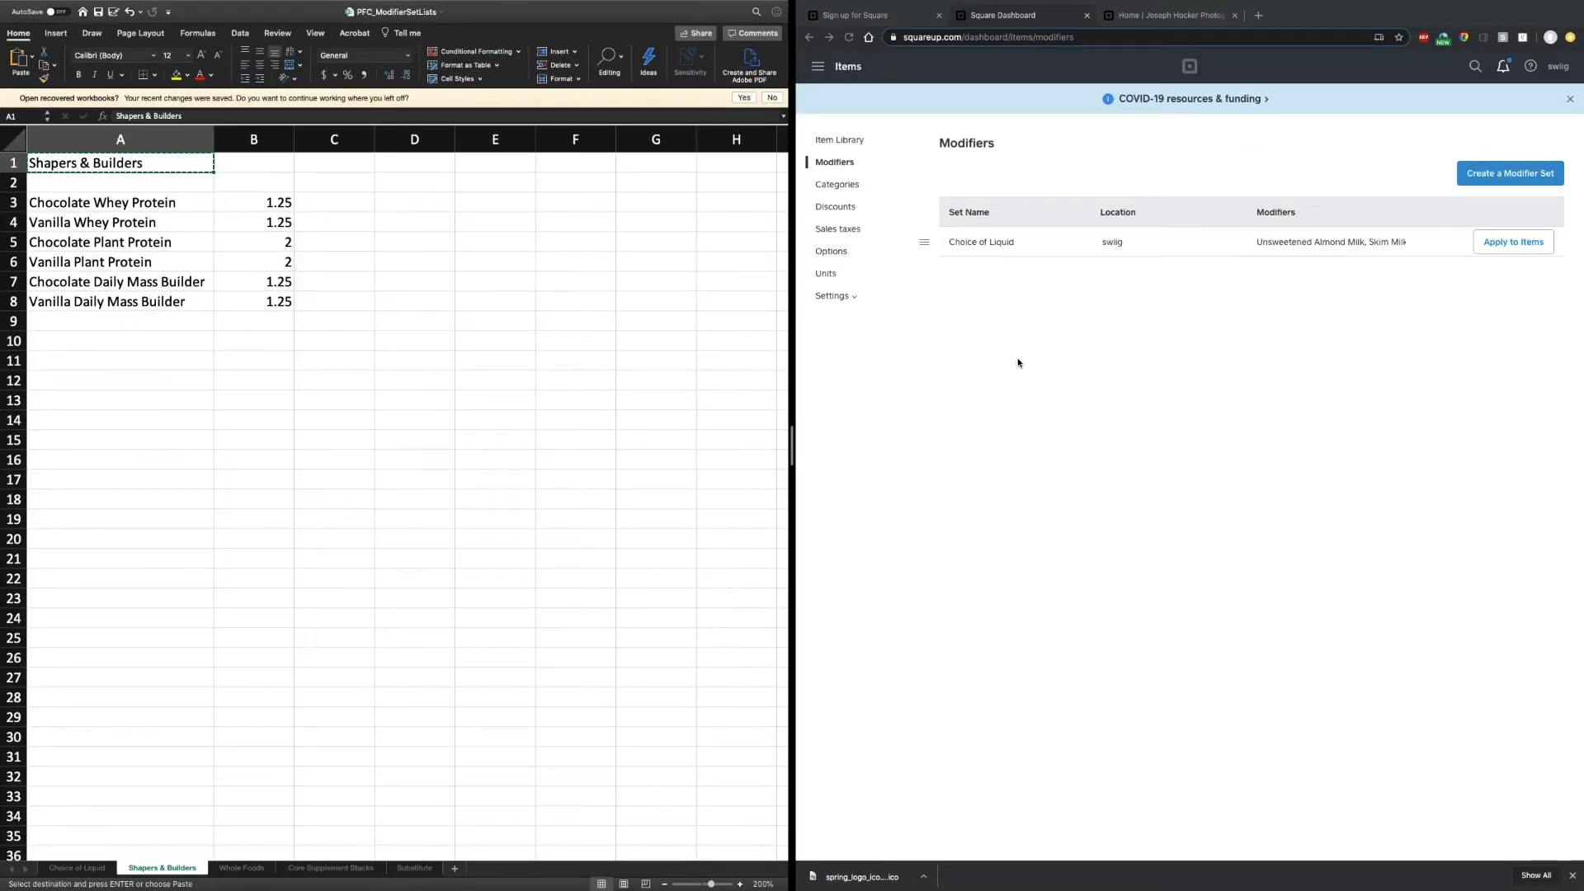
{"action": "left_click", "coordinate": [1490, 177]}
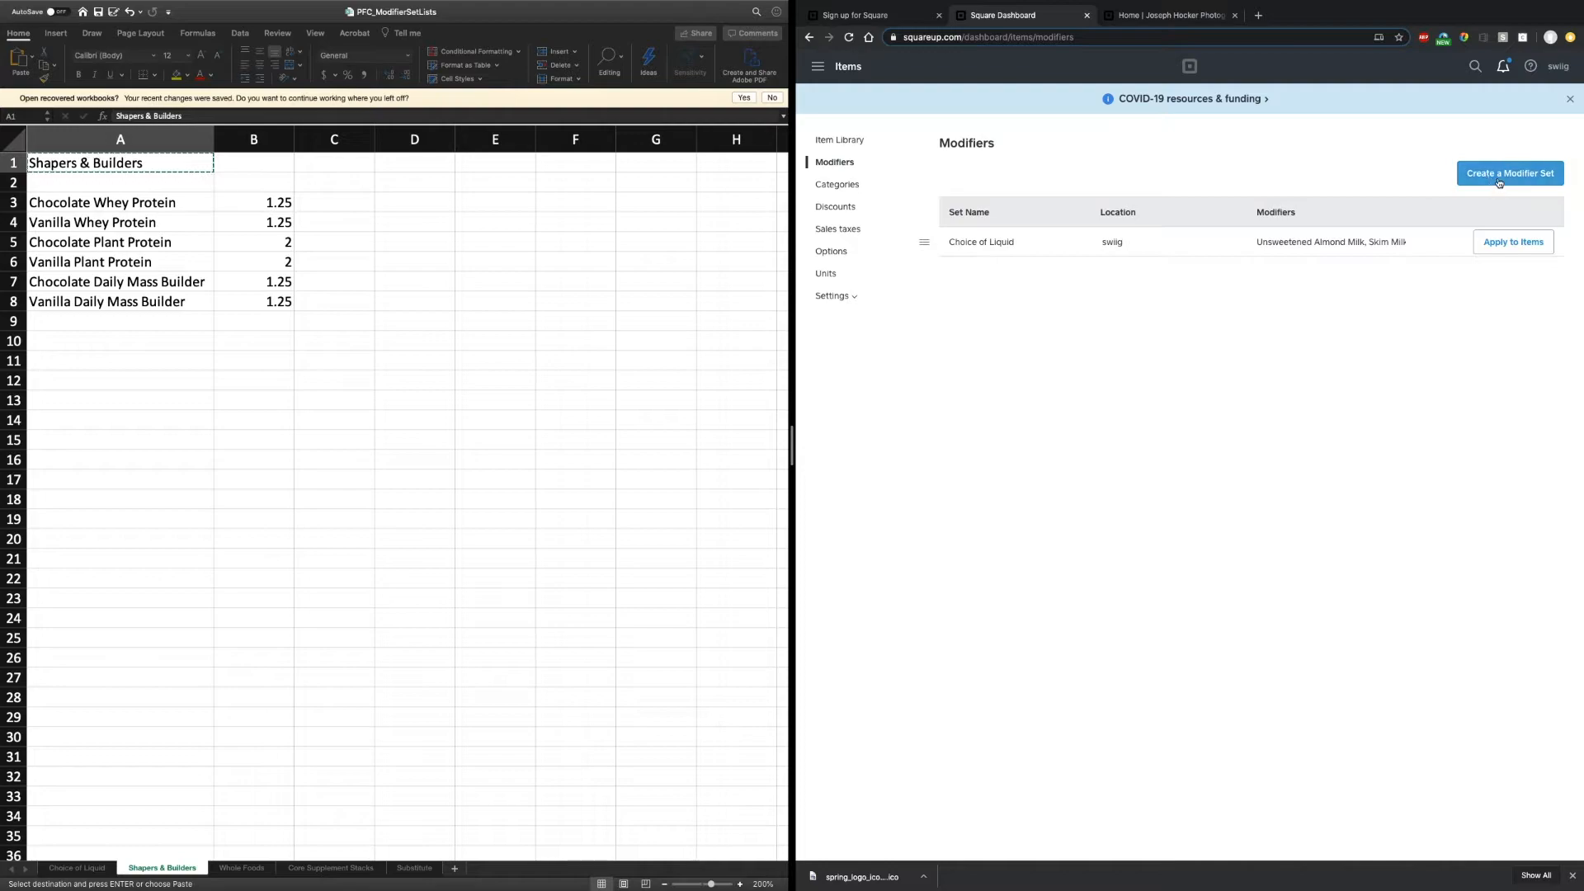
{"action": "left_click", "coordinate": [1499, 182]}
{"action": "left_click", "coordinate": [1406, 189]}
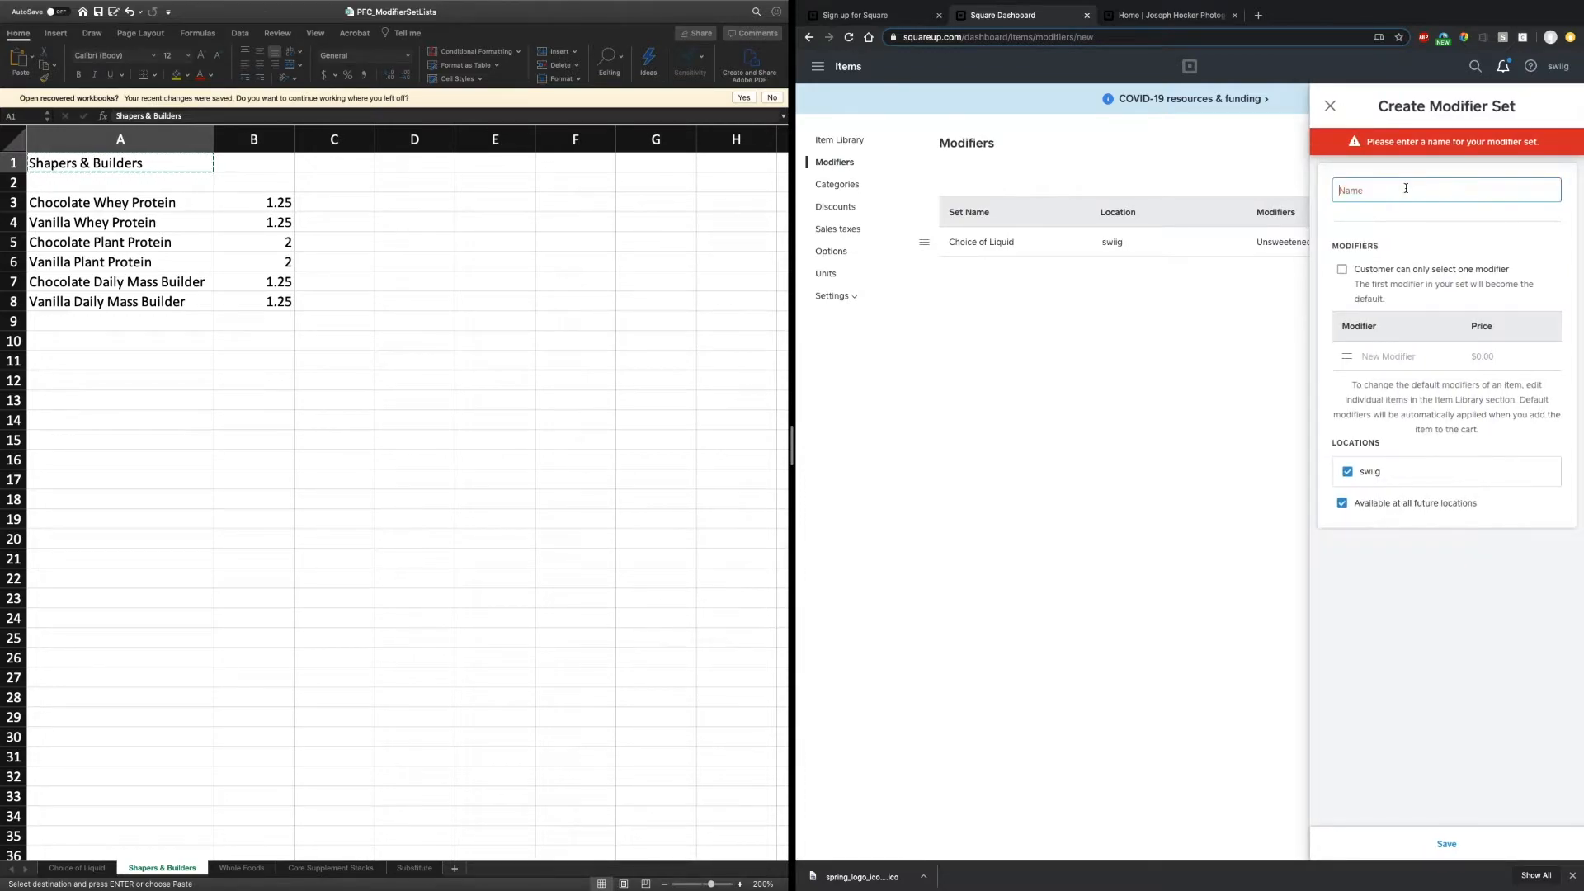
{"action": "key", "text": "super+v"}
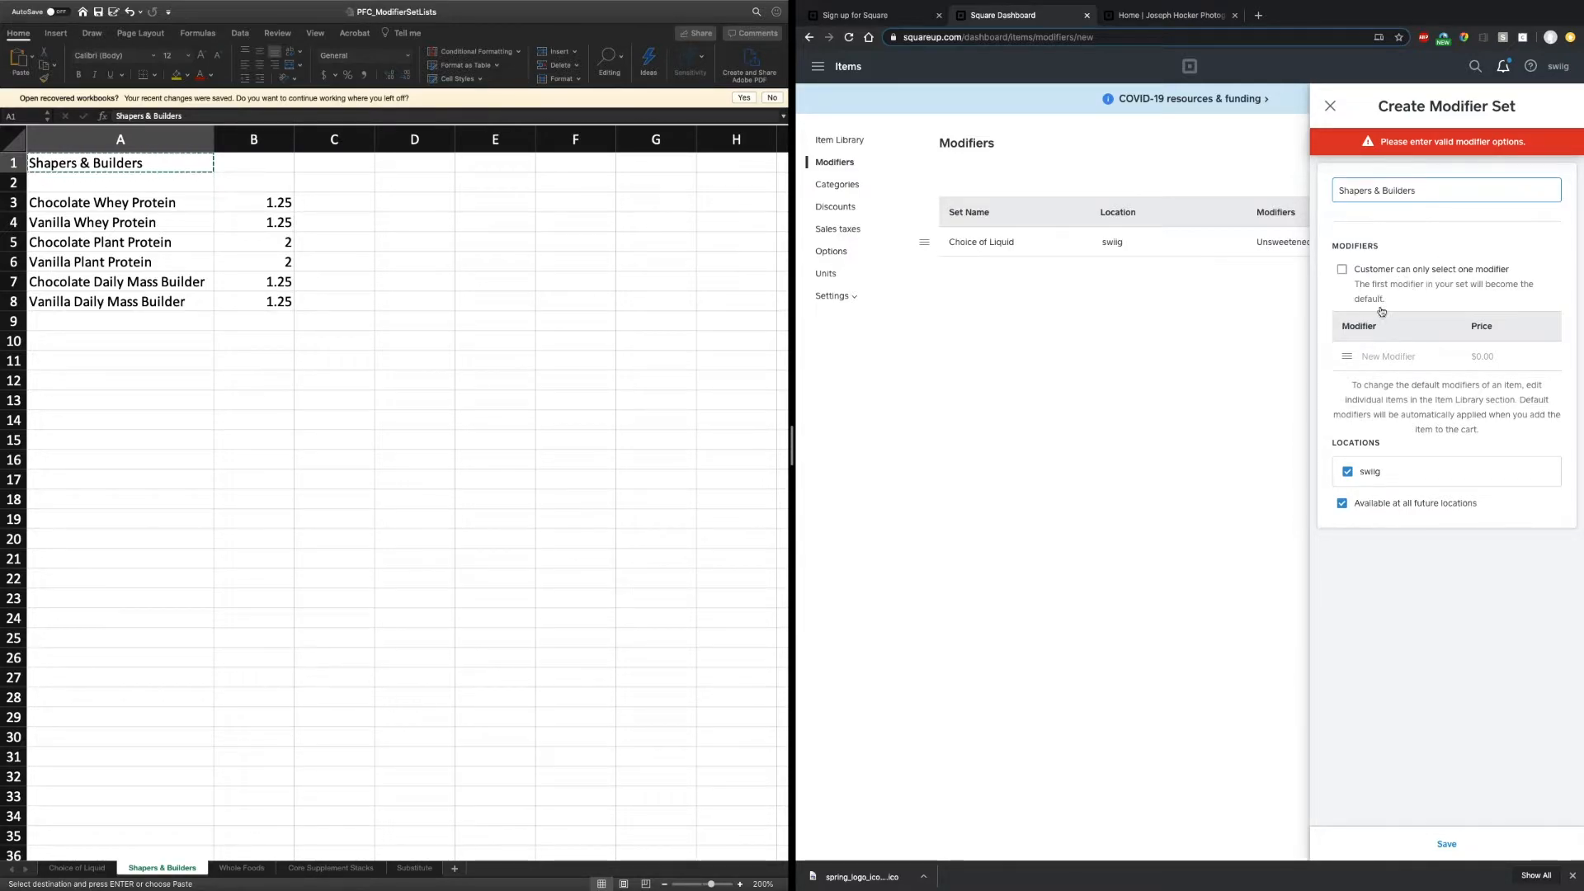
- Add Chocolate and Vanilla Whey Protein at $1.25 and Chocolate Plant Protein at $2.00
{"action": "left_click", "coordinate": [1382, 359]}
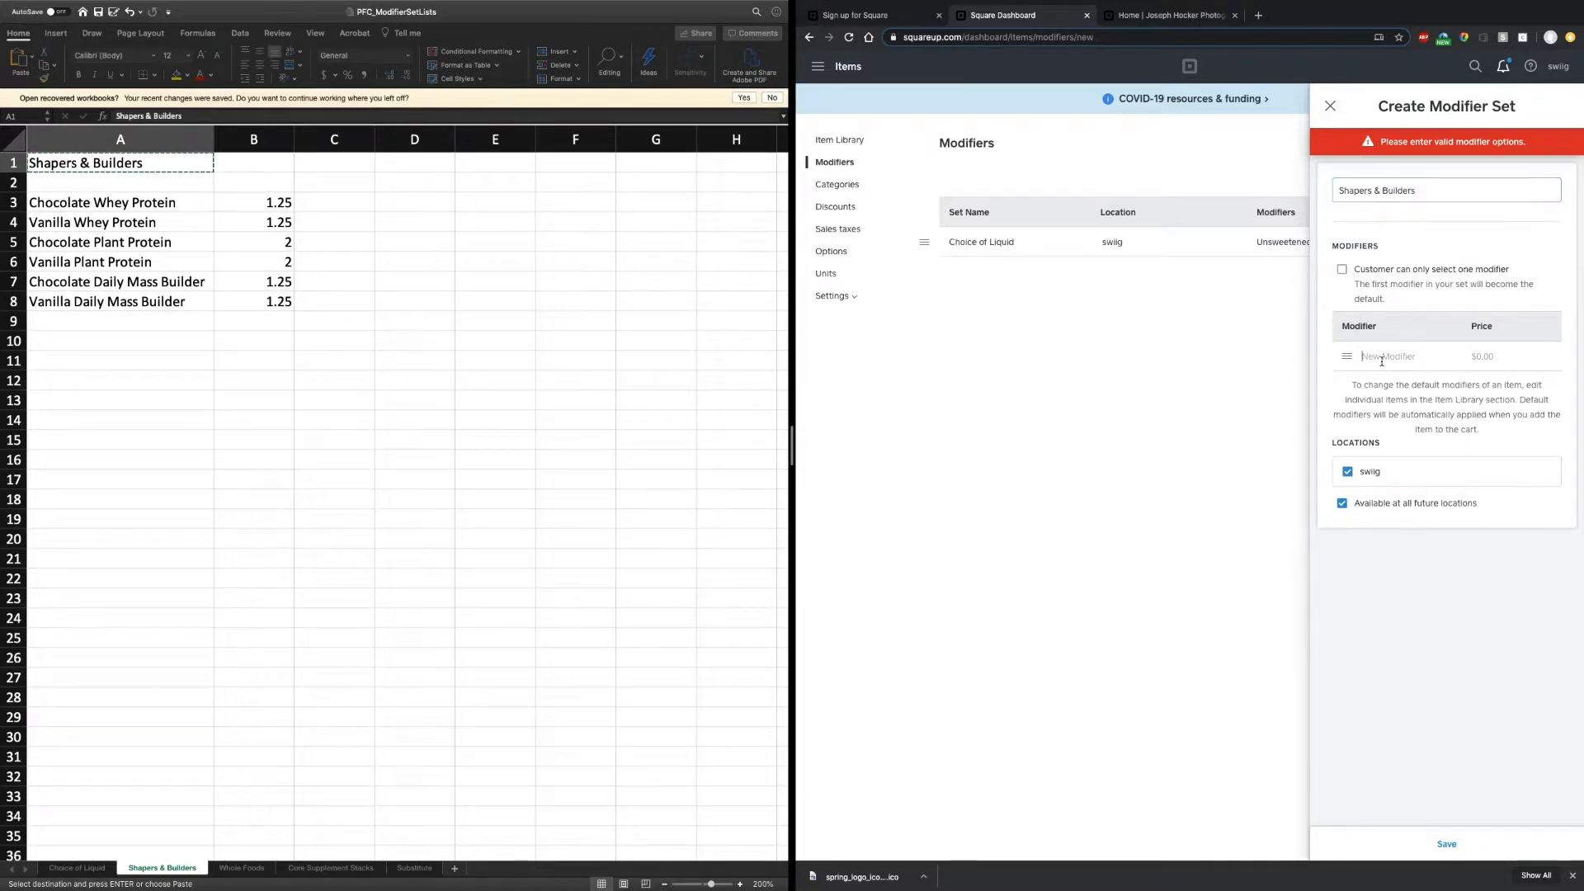
{"action": "type", "text": "Choc"}
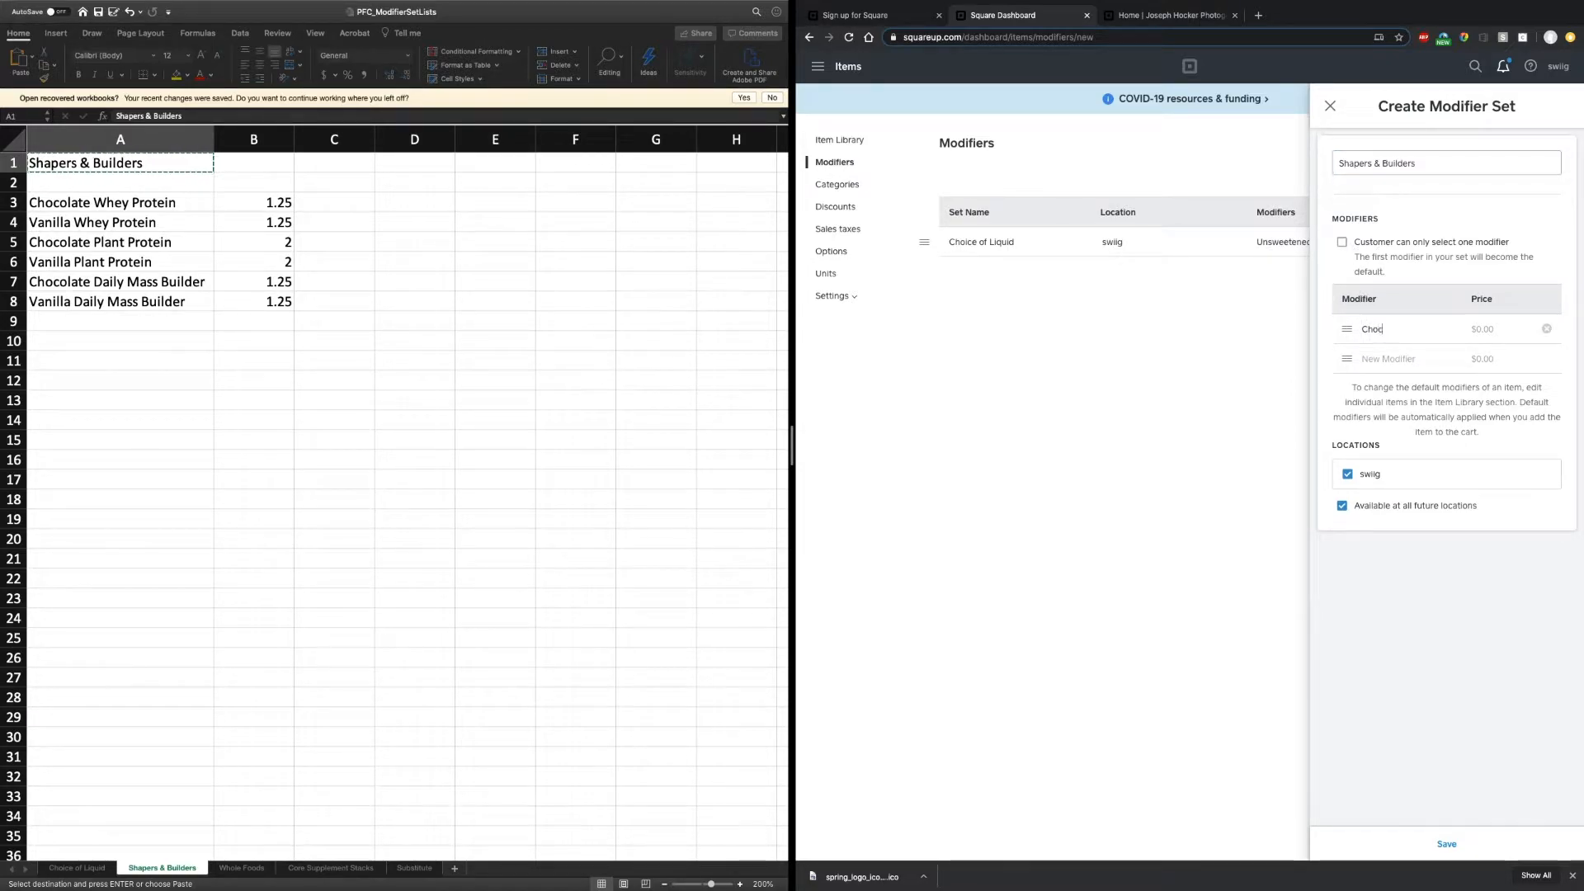
{"action": "type", "text": "olate Whey "}
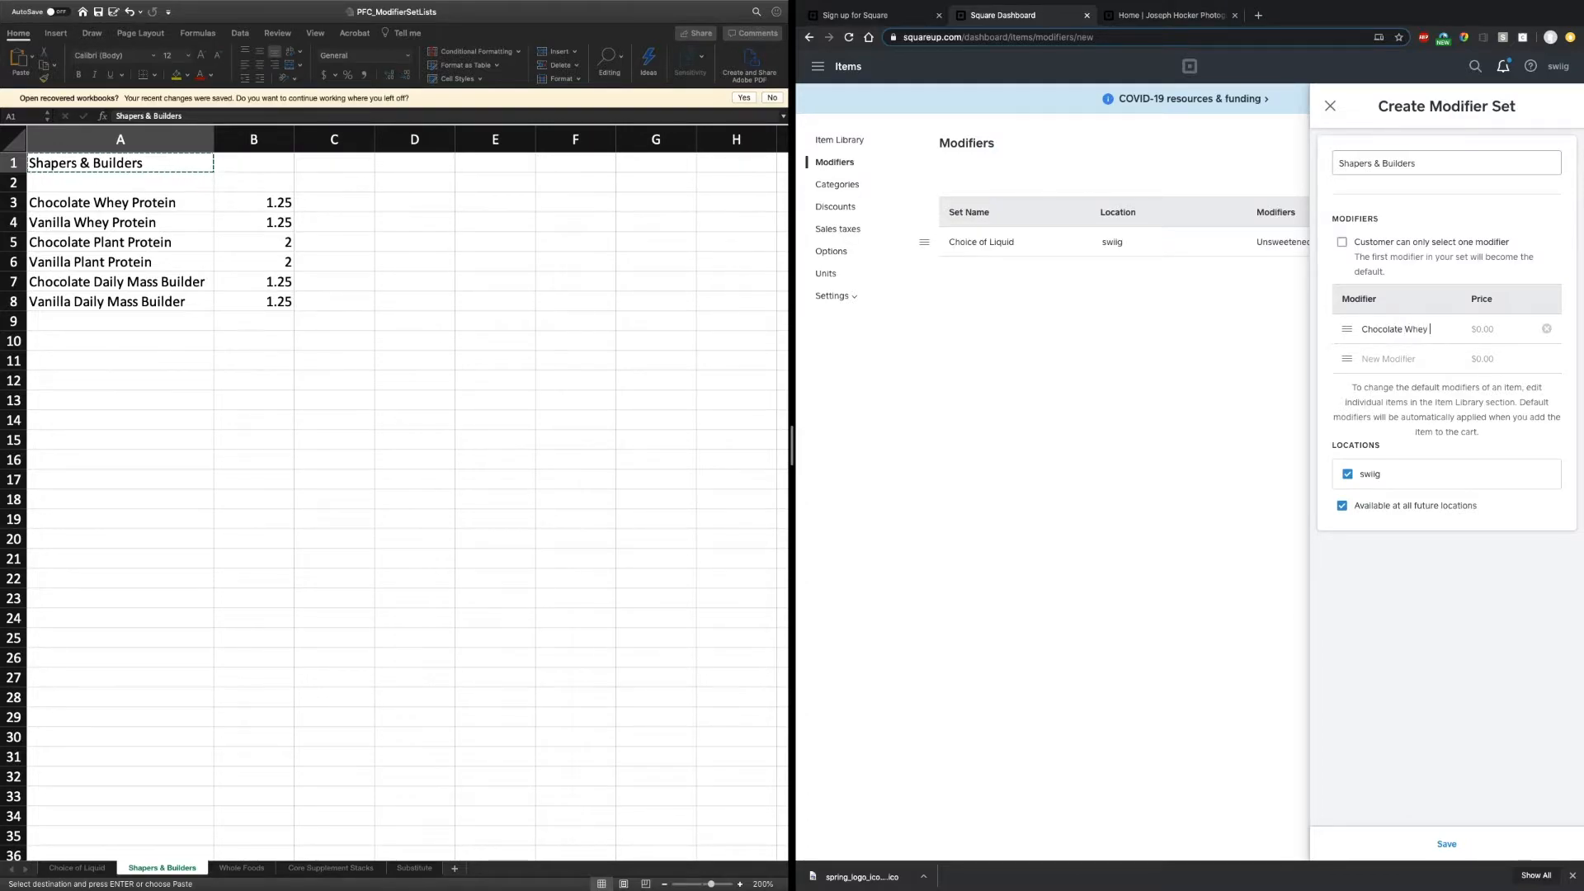
{"action": "type", "text": "Protein"}
{"action": "type", "text": "1.25"}
{"action": "left_click", "coordinate": [1376, 355]}
{"action": "type", "text": "Vanilla W"}
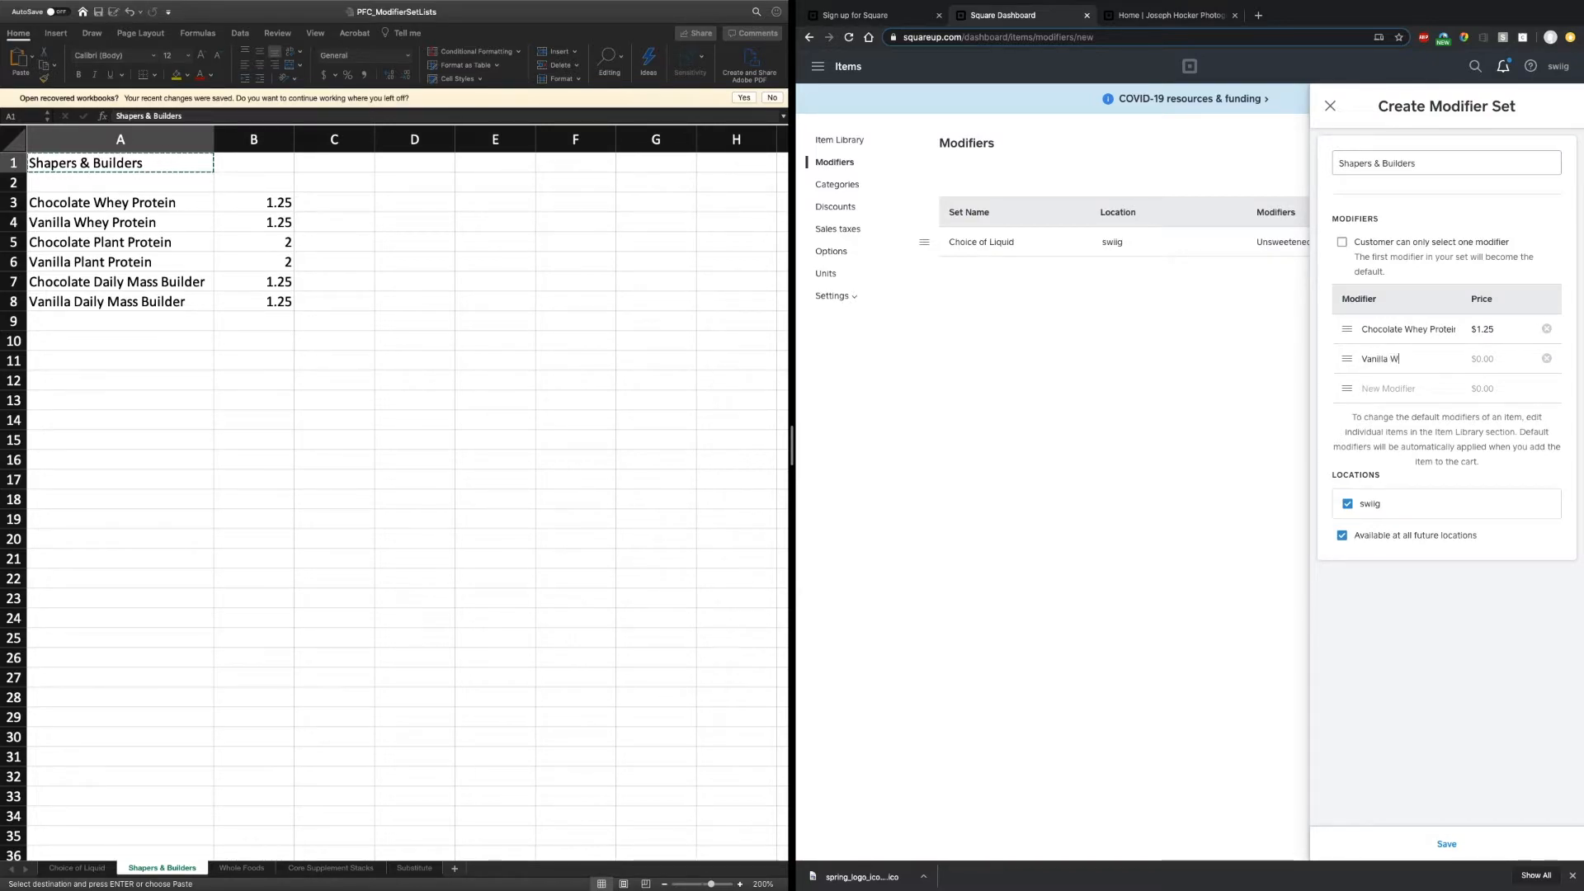
{"action": "type", "text": "hey "}
{"action": "type", "text": "Protein"}
{"action": "type", "text": "1.25"}
{"action": "left_click", "coordinate": [1366, 385]}
{"action": "type", "text": "Choco"}
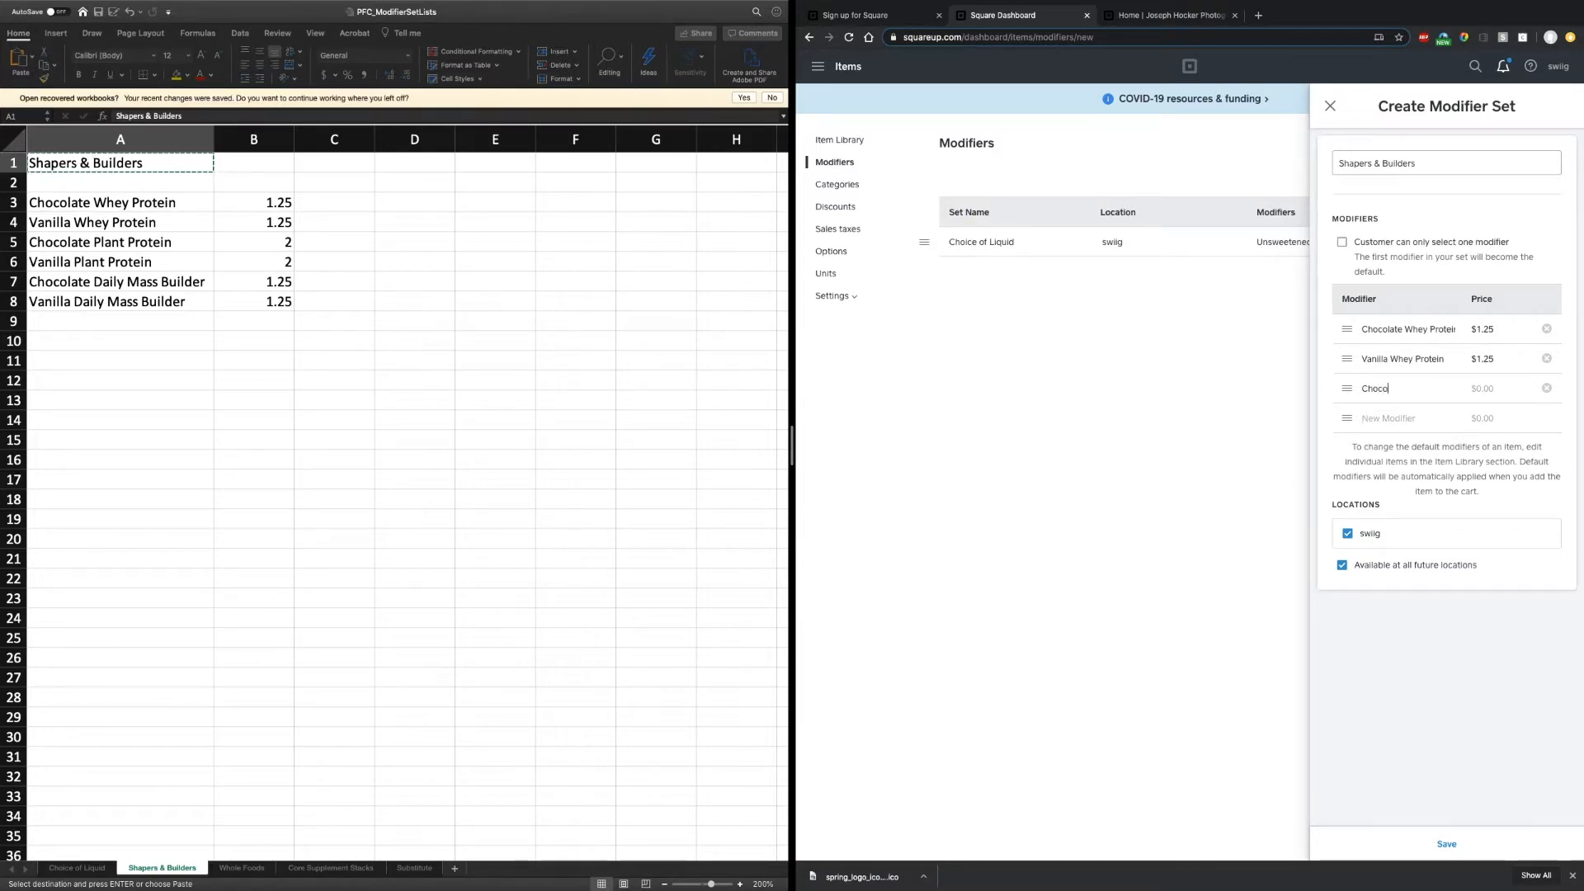
{"action": "type", "text": "late Plany Protein"}
{"action": "key", "text": "Tab"}
{"action": "type", "text": "2"}
- Add Vanilla Plant Protein at $2.00, Chocolate and Vanilla Daily Mass Builder at $1.25, and save
{"action": "key", "text": "Tab"}
{"action": "type", "text": "Vanilla "}
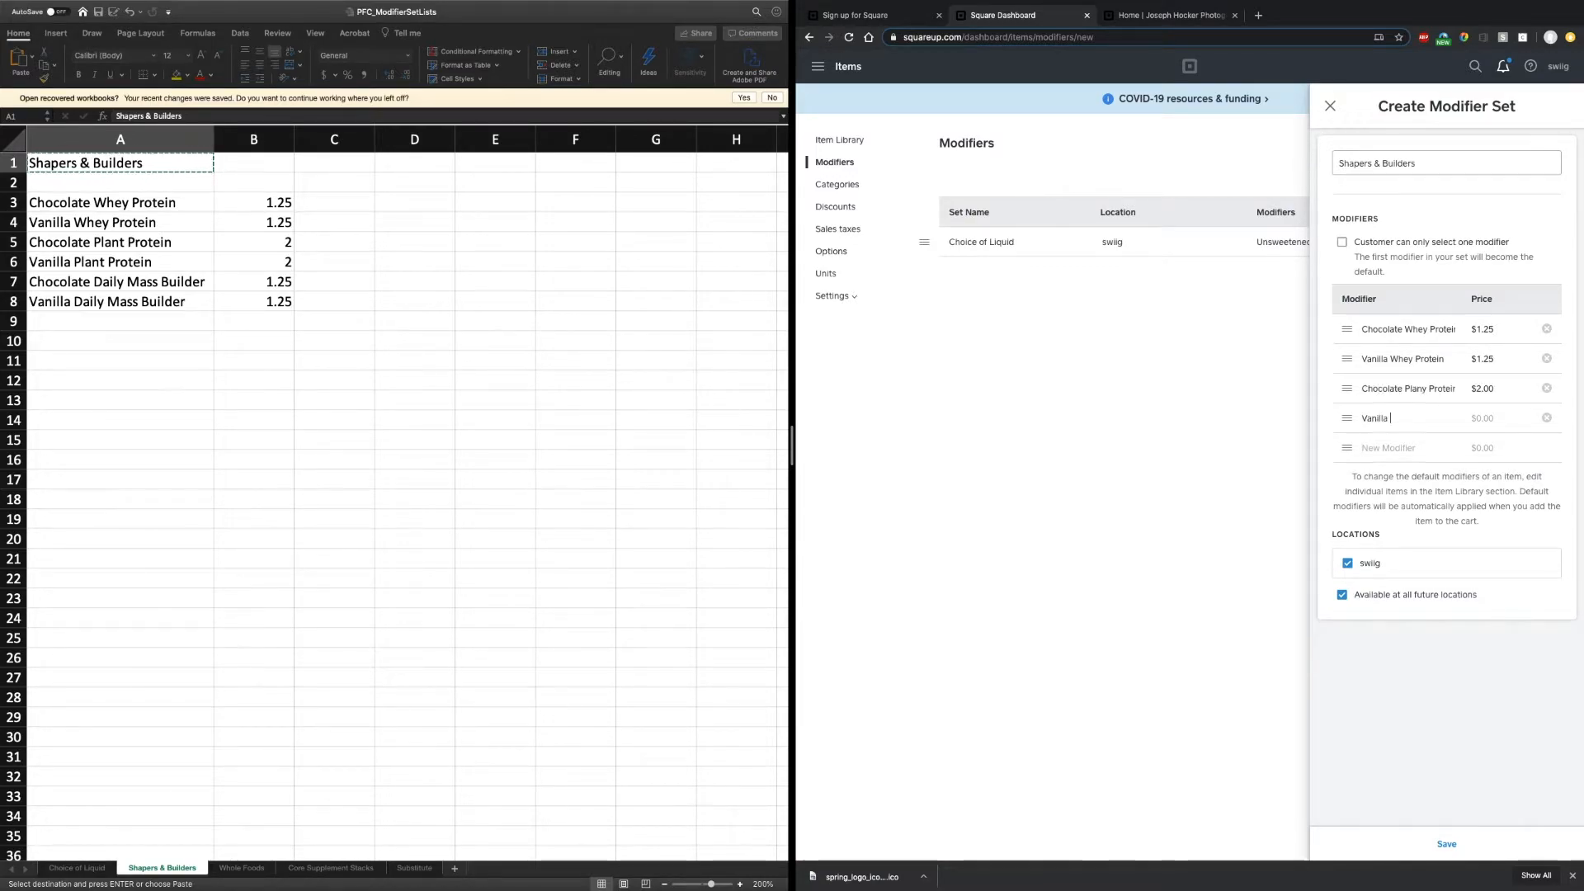
{"action": "type", "text": "Plant Protein"}
{"action": "key", "text": "Tab"}
{"action": "type", "text": "2"}
{"action": "key", "text": "Tab"}
{"action": "type", "text": "Chocolate Da"}
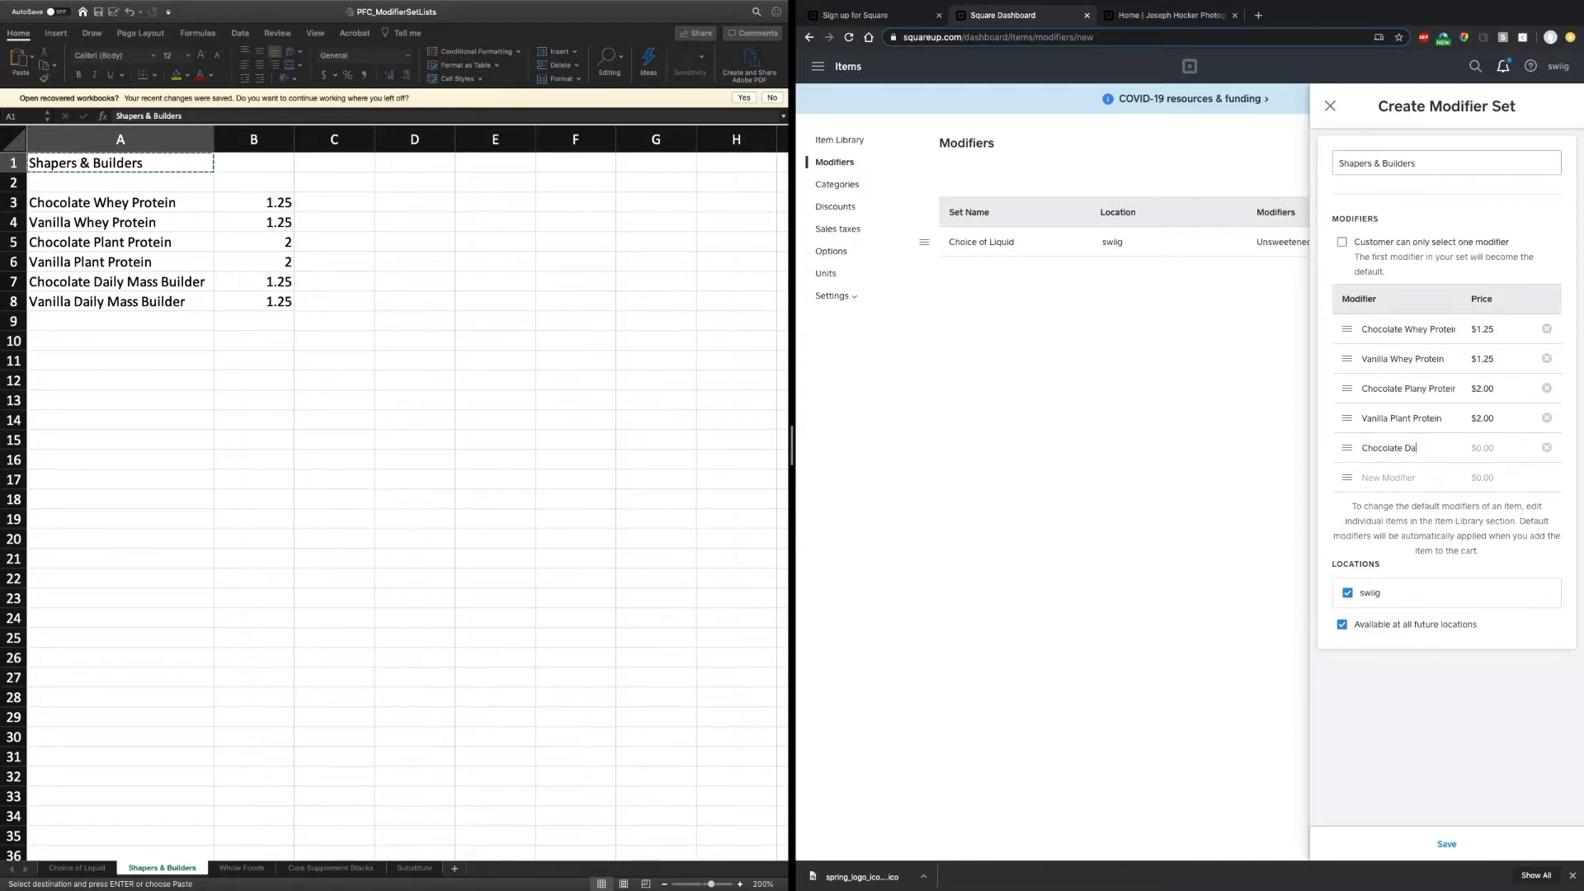
{"action": "type", "text": "ily Mass Builder"}
{"action": "key", "text": "Tab"}
{"action": "type", "text": "1.25"}
{"action": "key", "text": "Tab"}
{"action": "type", "text": "Vanilla Dai"}
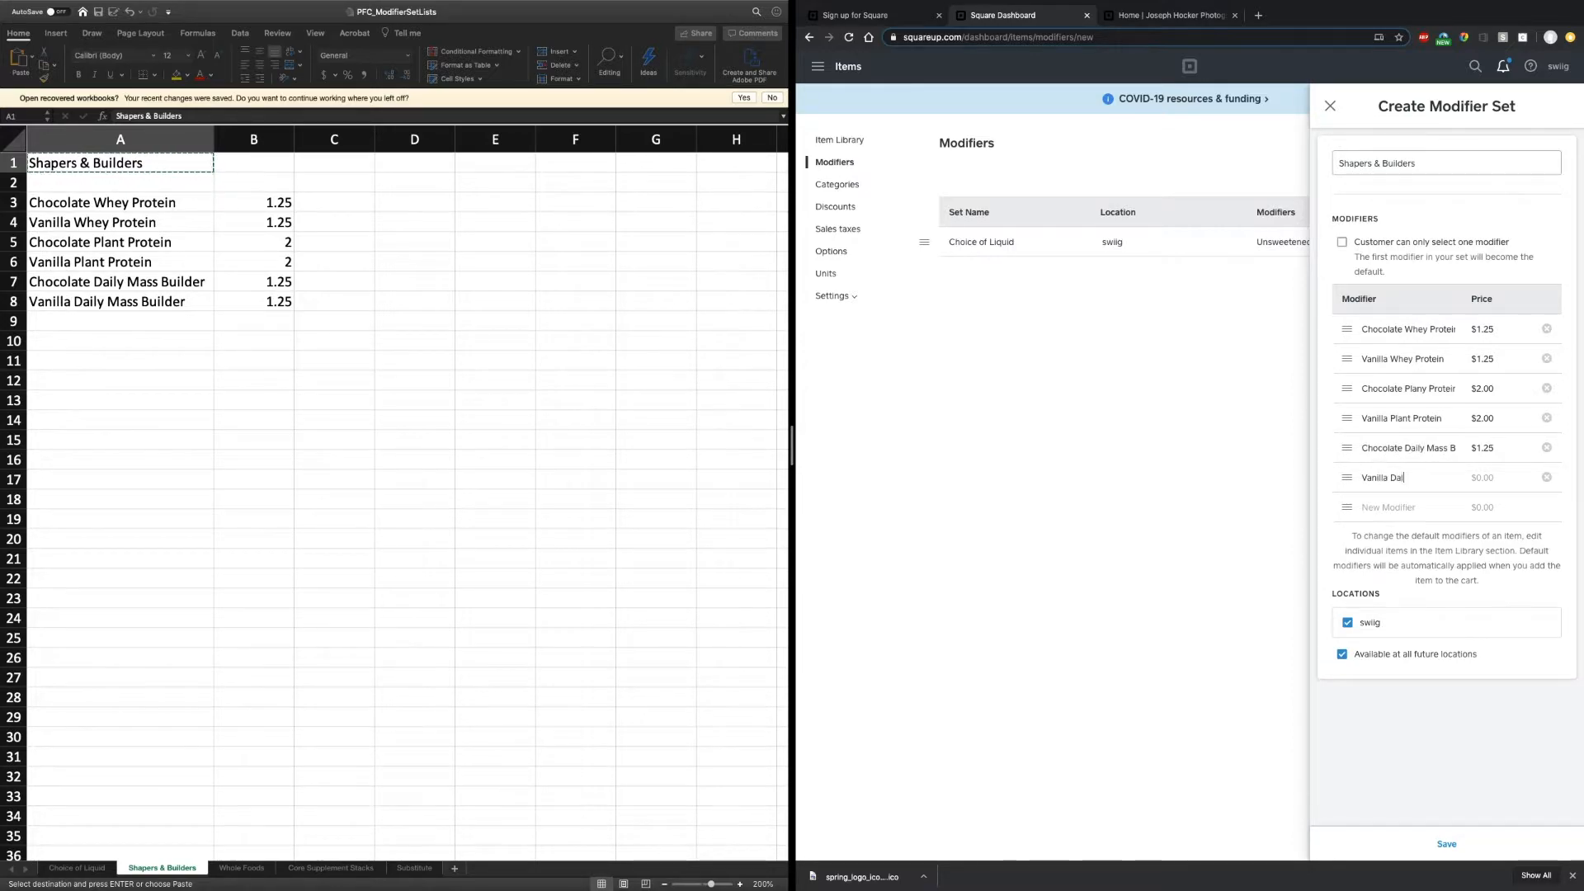
{"action": "type", "text": "ly Mass Builder"}
{"action": "key", "text": "Tab"}
{"action": "type", "text": "1.25"}
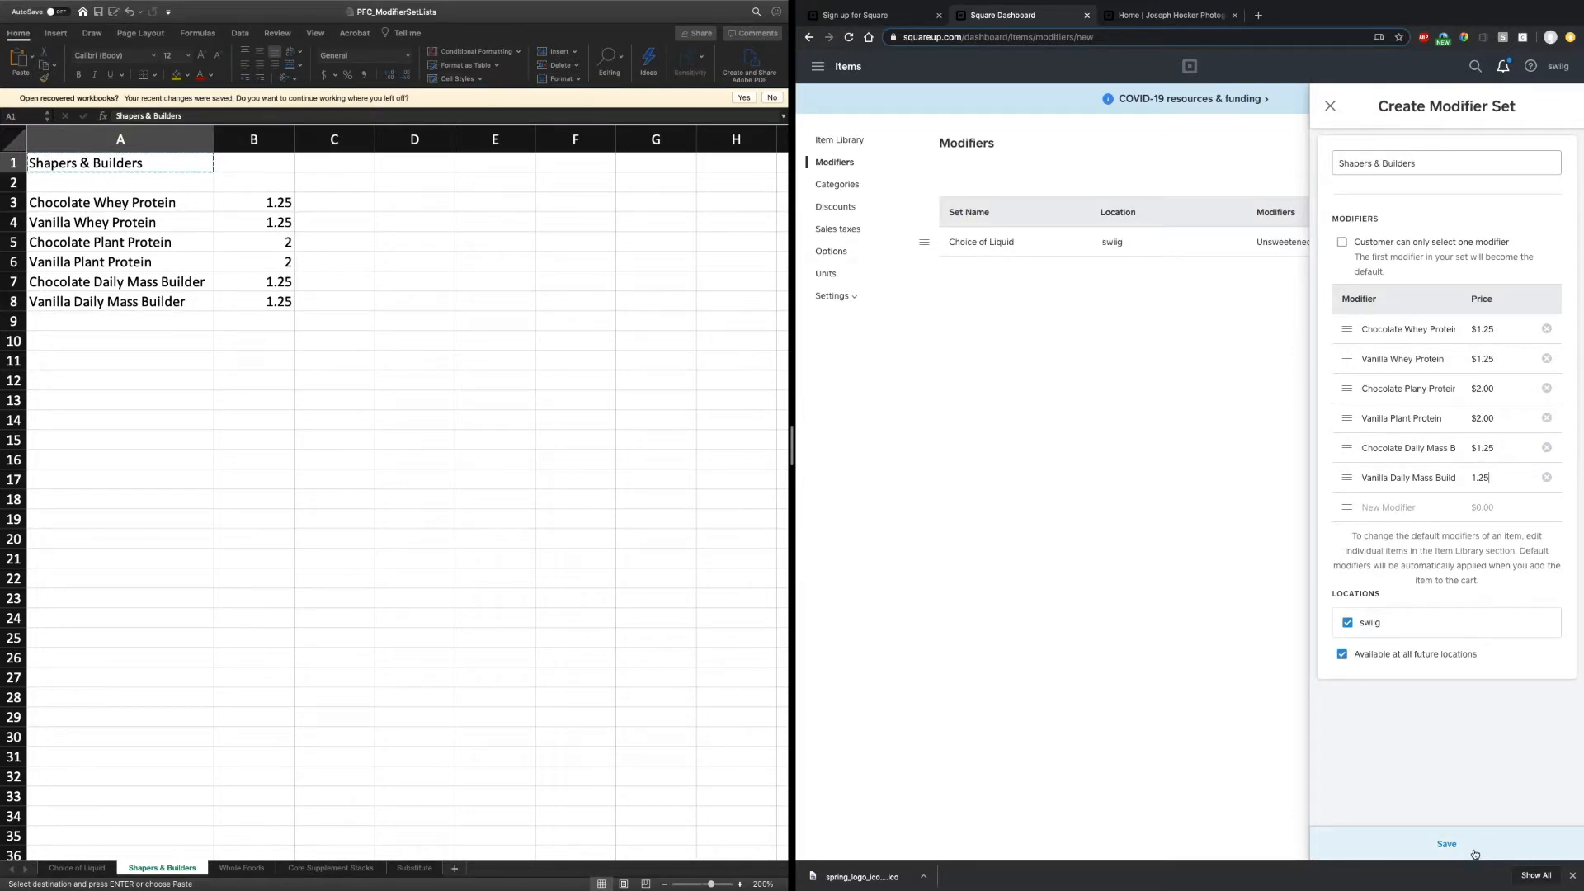
{"action": "left_click", "coordinate": [1471, 844]}
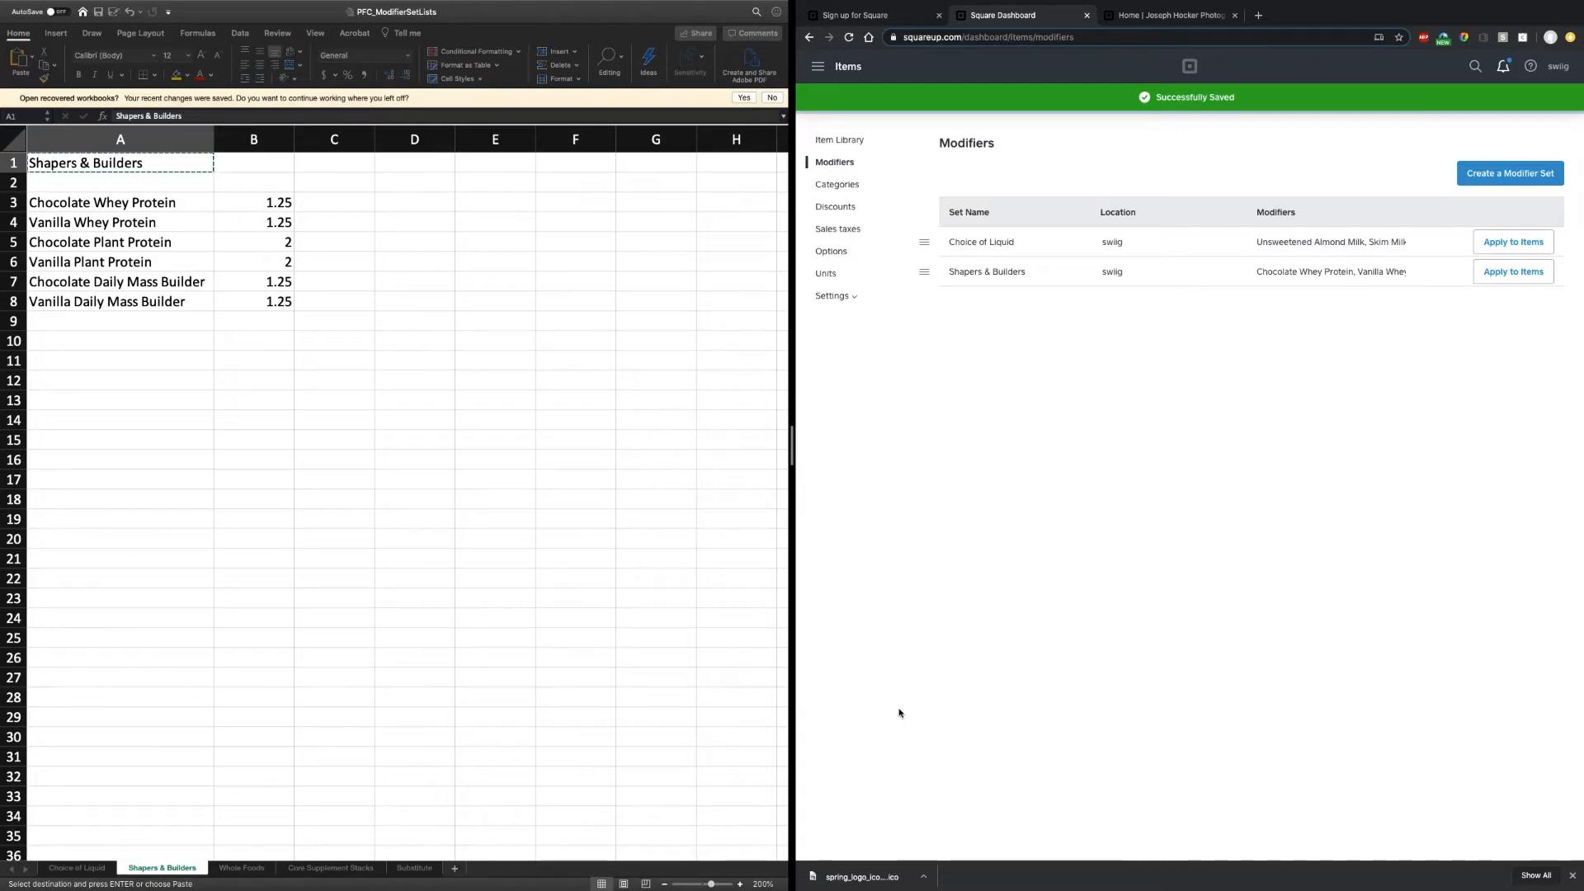
- Copy the Whole Foods sheet title and paste it as the name of a new modifier set
{"action": "left_click", "coordinate": [253, 865]}
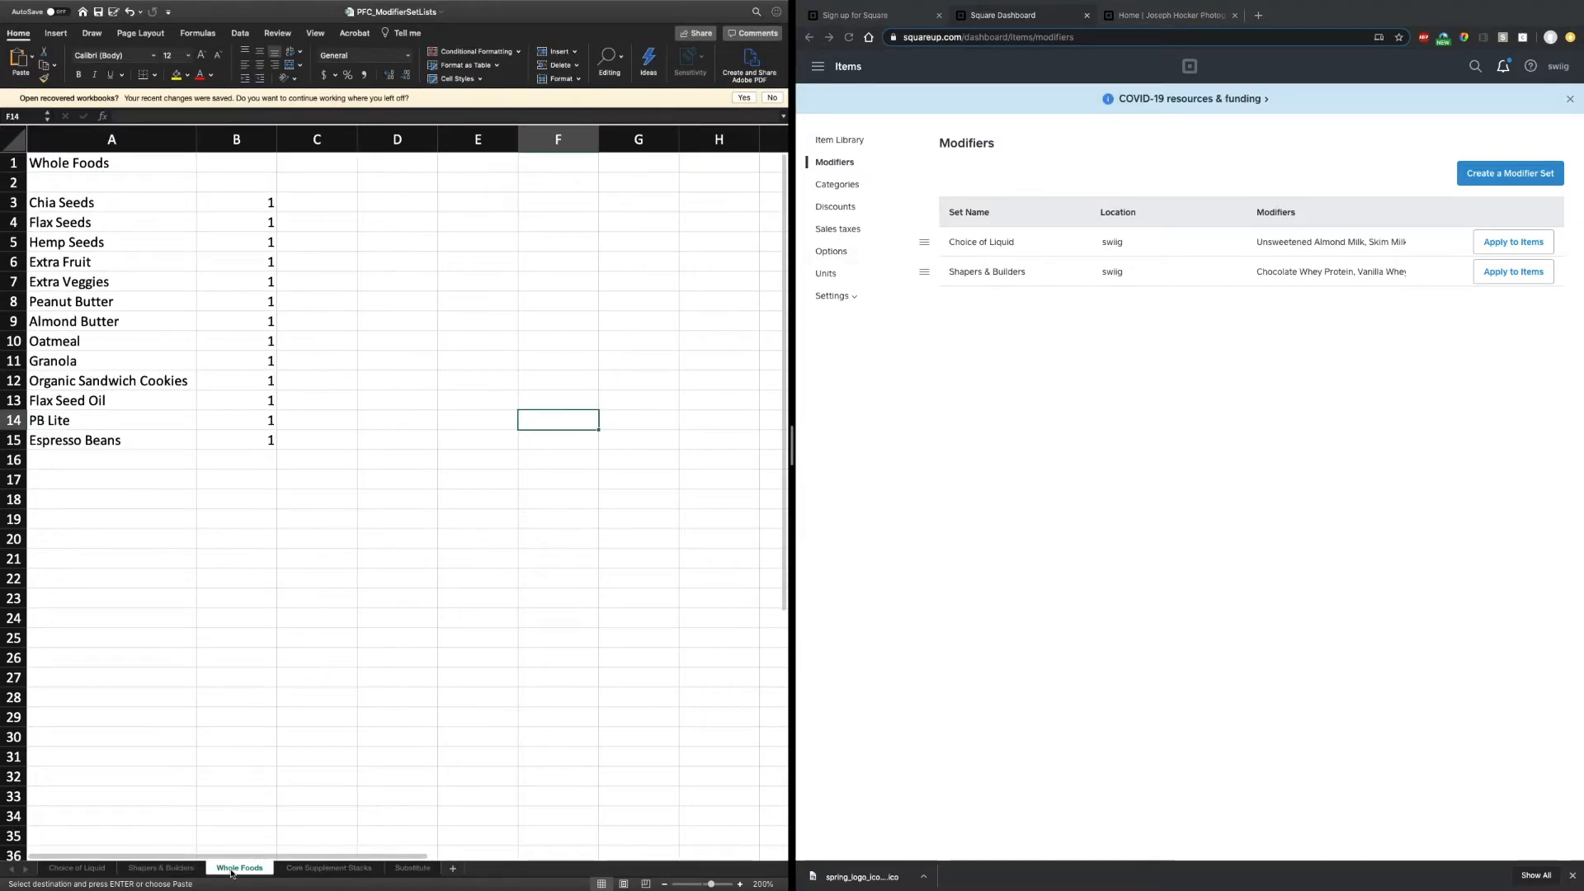
{"action": "right_click", "coordinate": [51, 165]}
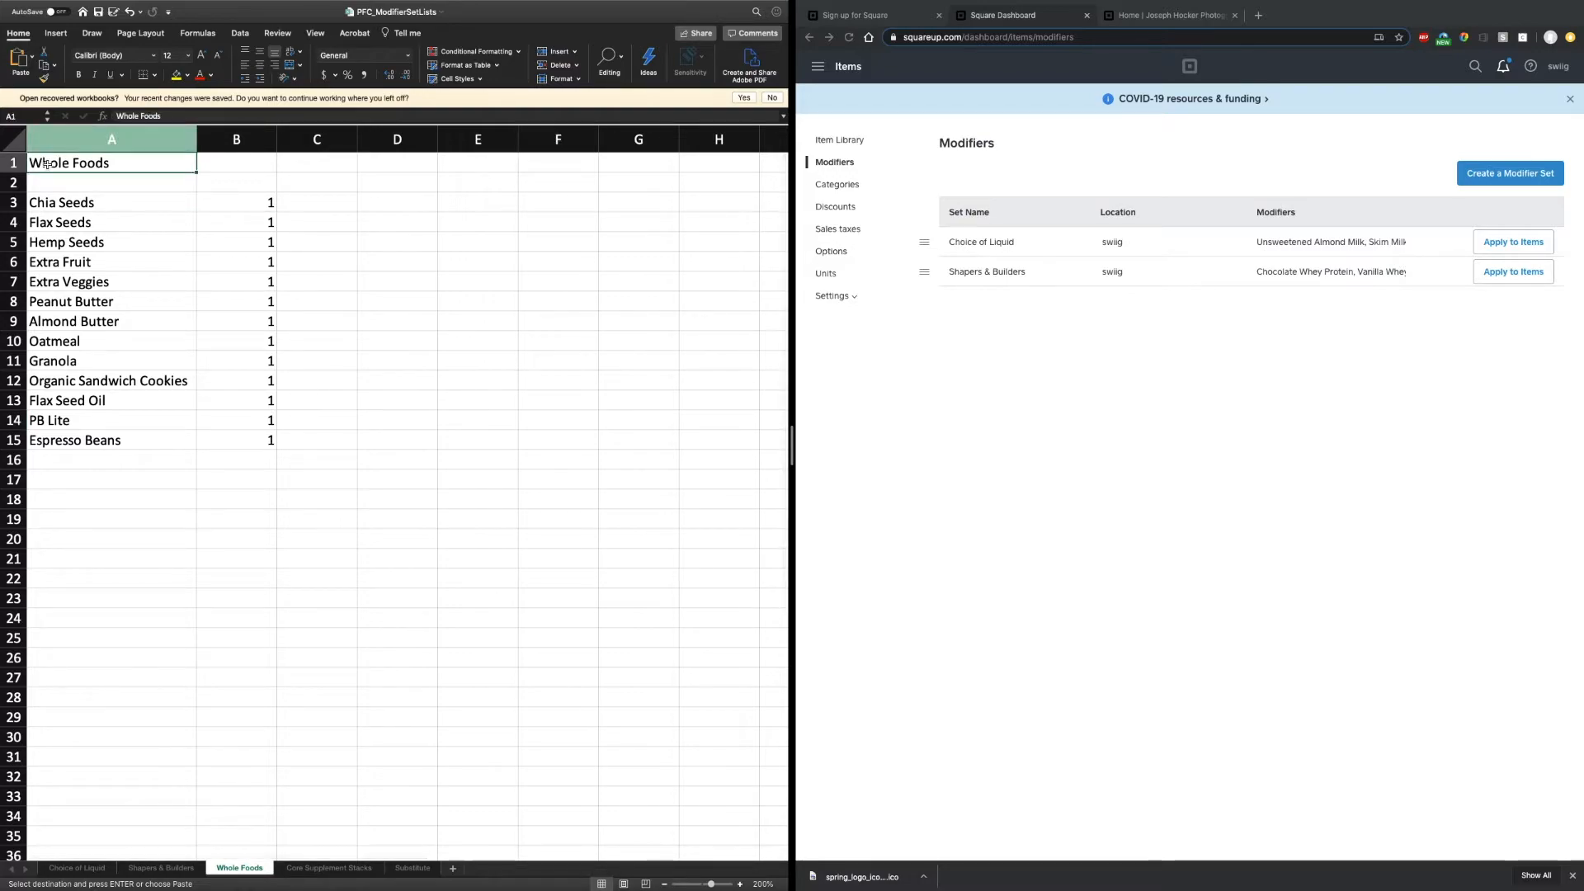
{"action": "left_click", "coordinate": [76, 183]}
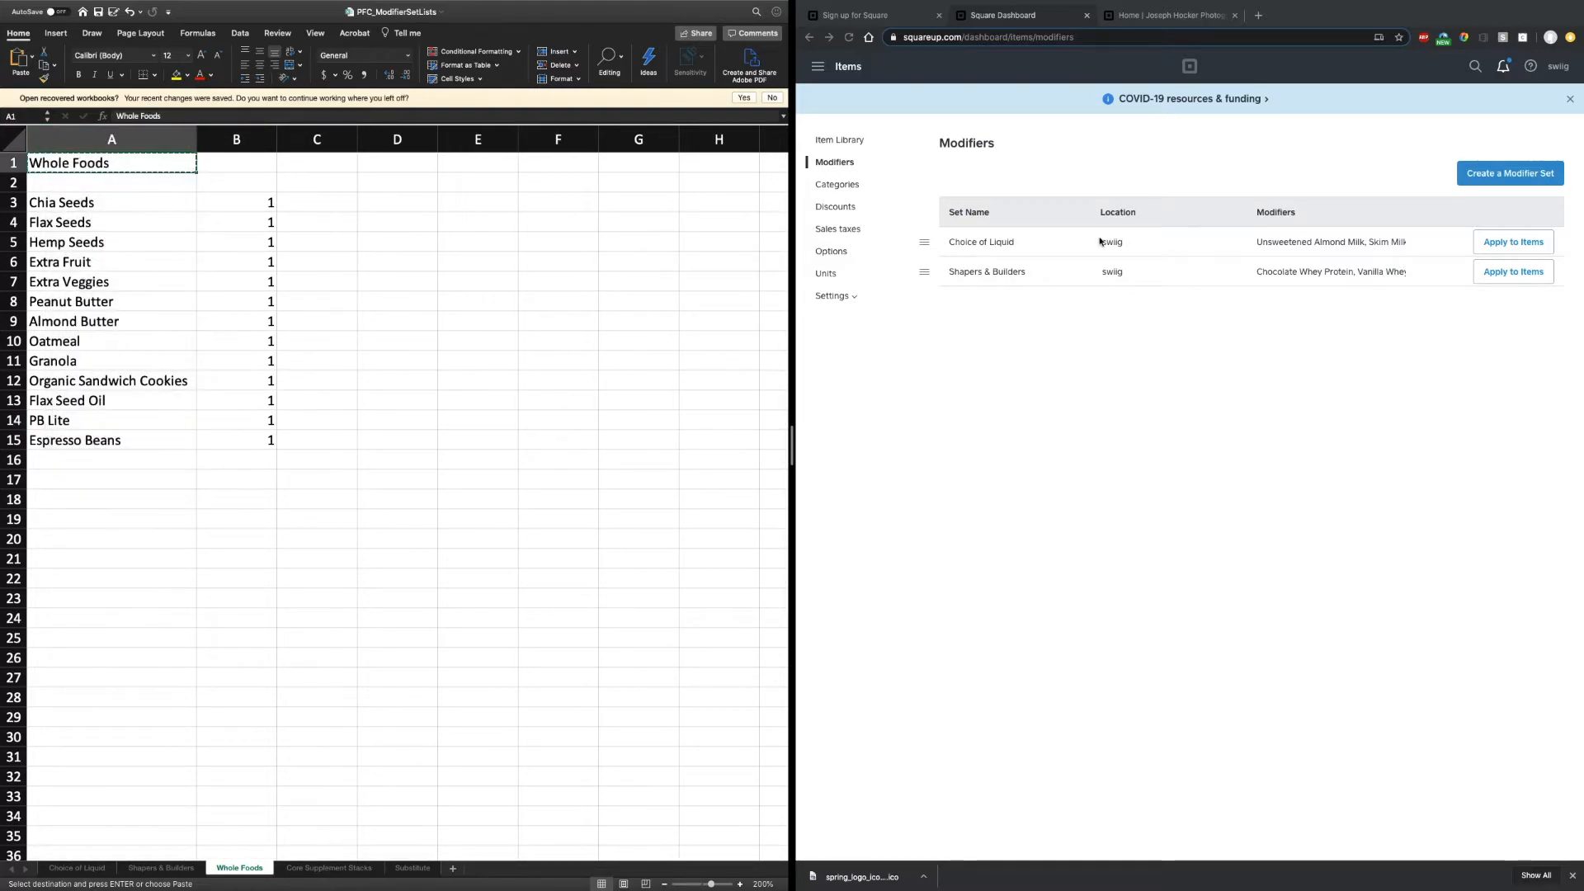
{"action": "left_click", "coordinate": [1509, 172]}
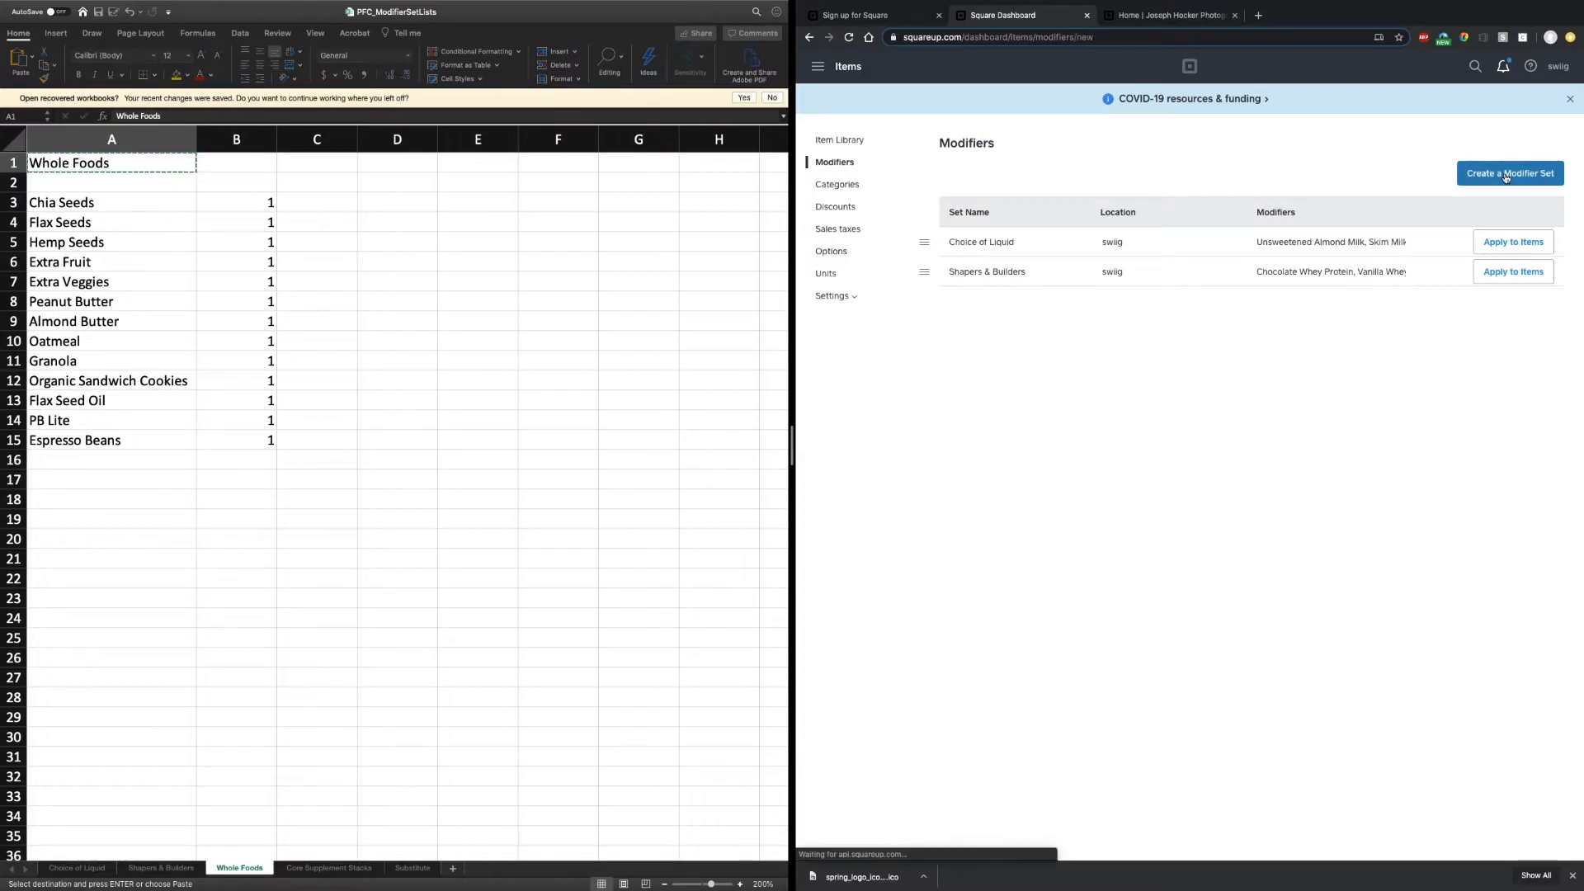
{"action": "key", "text": "super+v"}
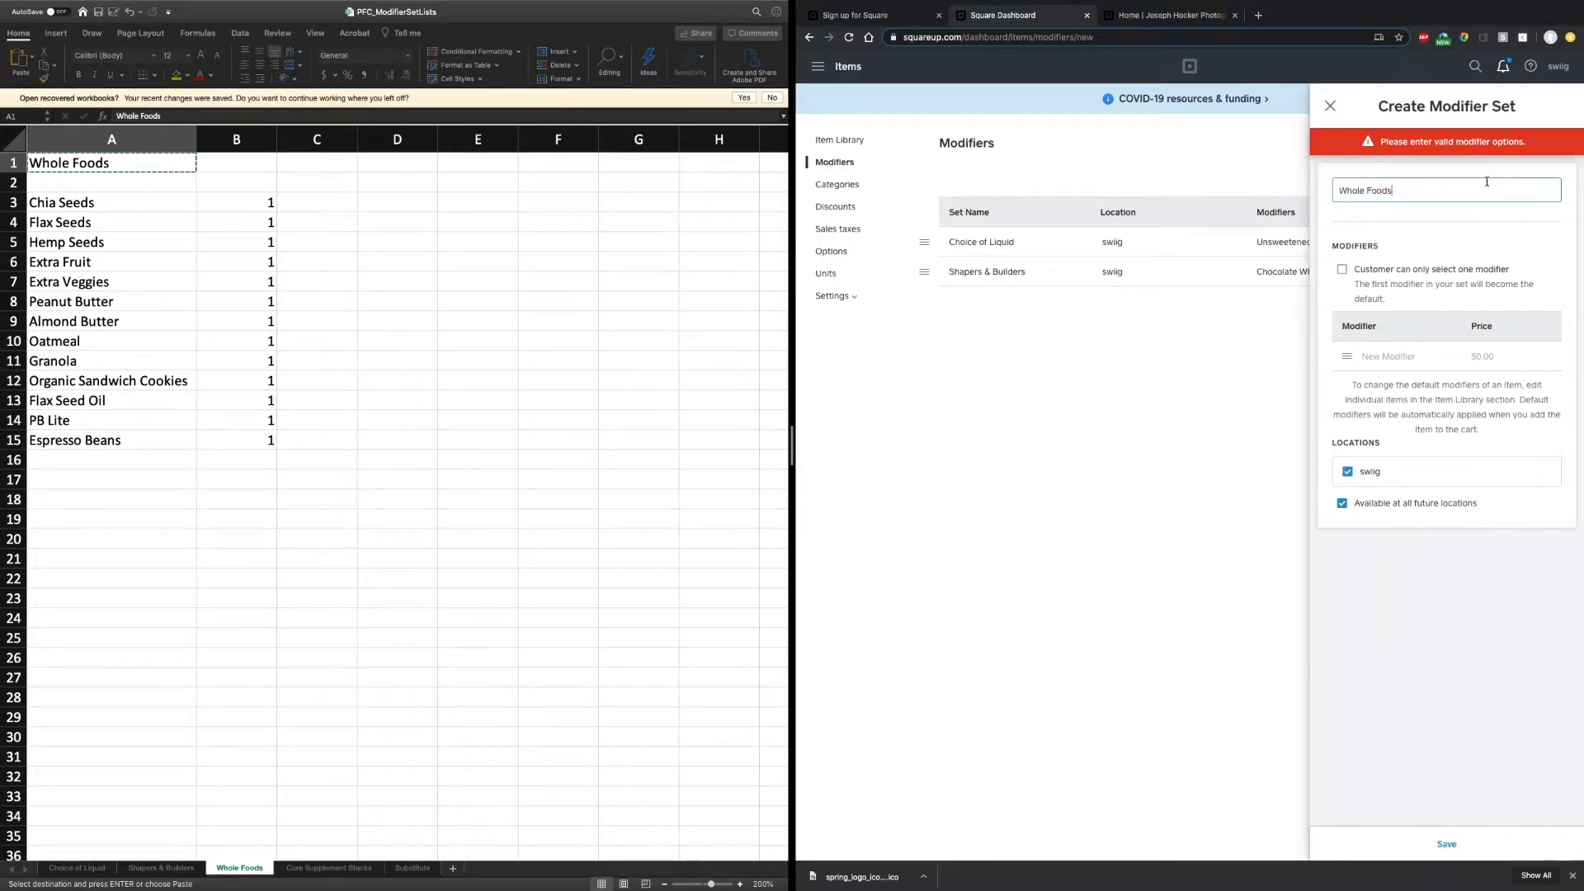
- Add a Chia Seeds modifier priced 1 to the Whole Foods set, then return to the import workbook
{"action": "left_click", "coordinate": [1398, 362]}
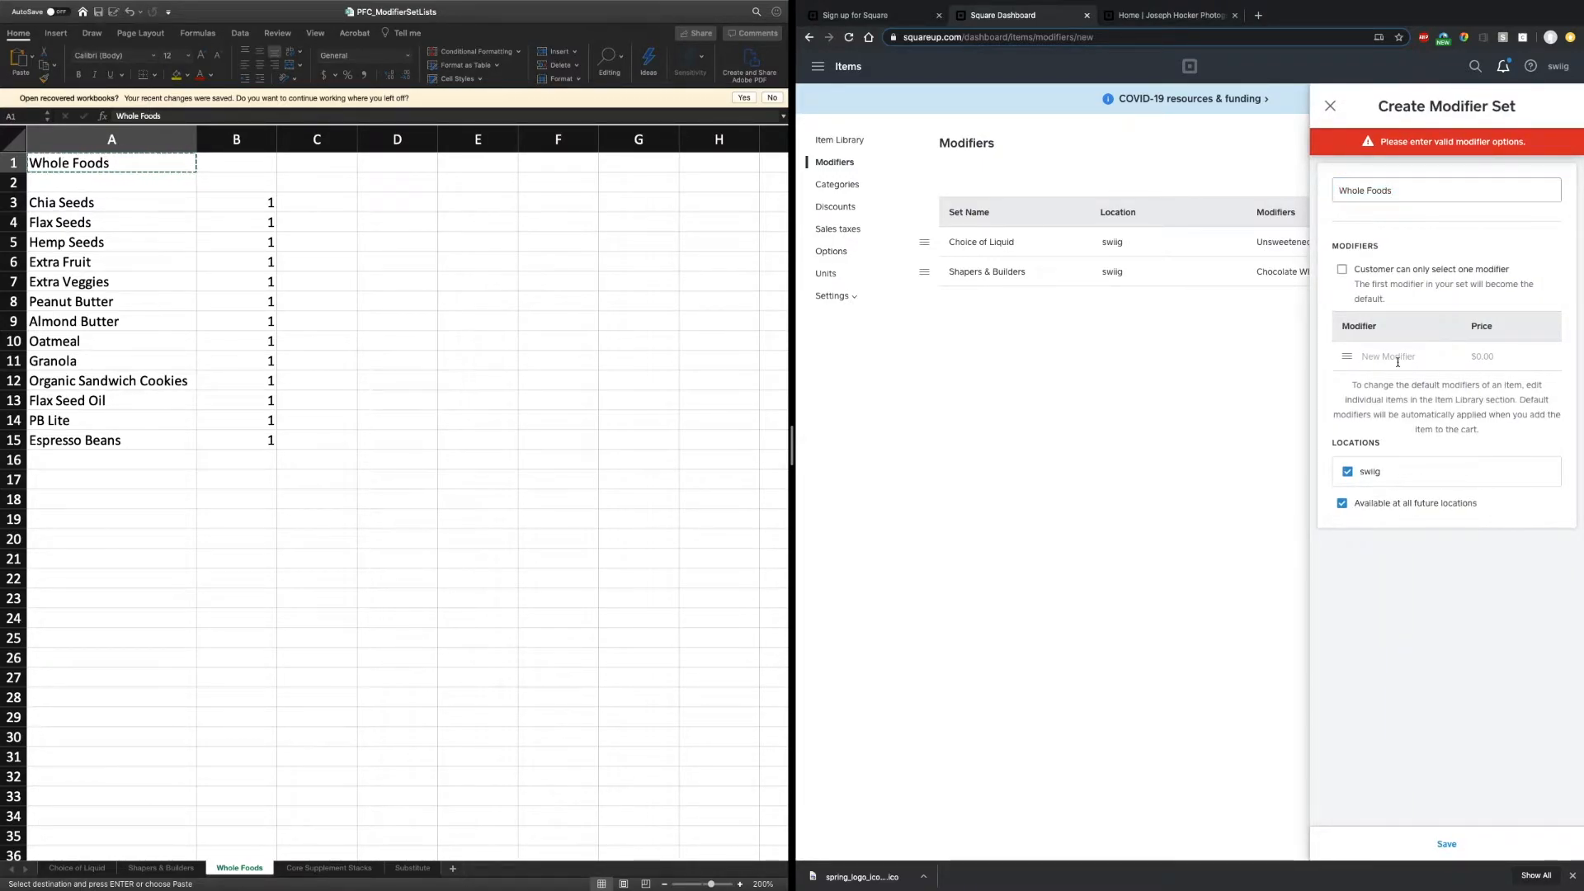
{"action": "type", "text": "Chia"}
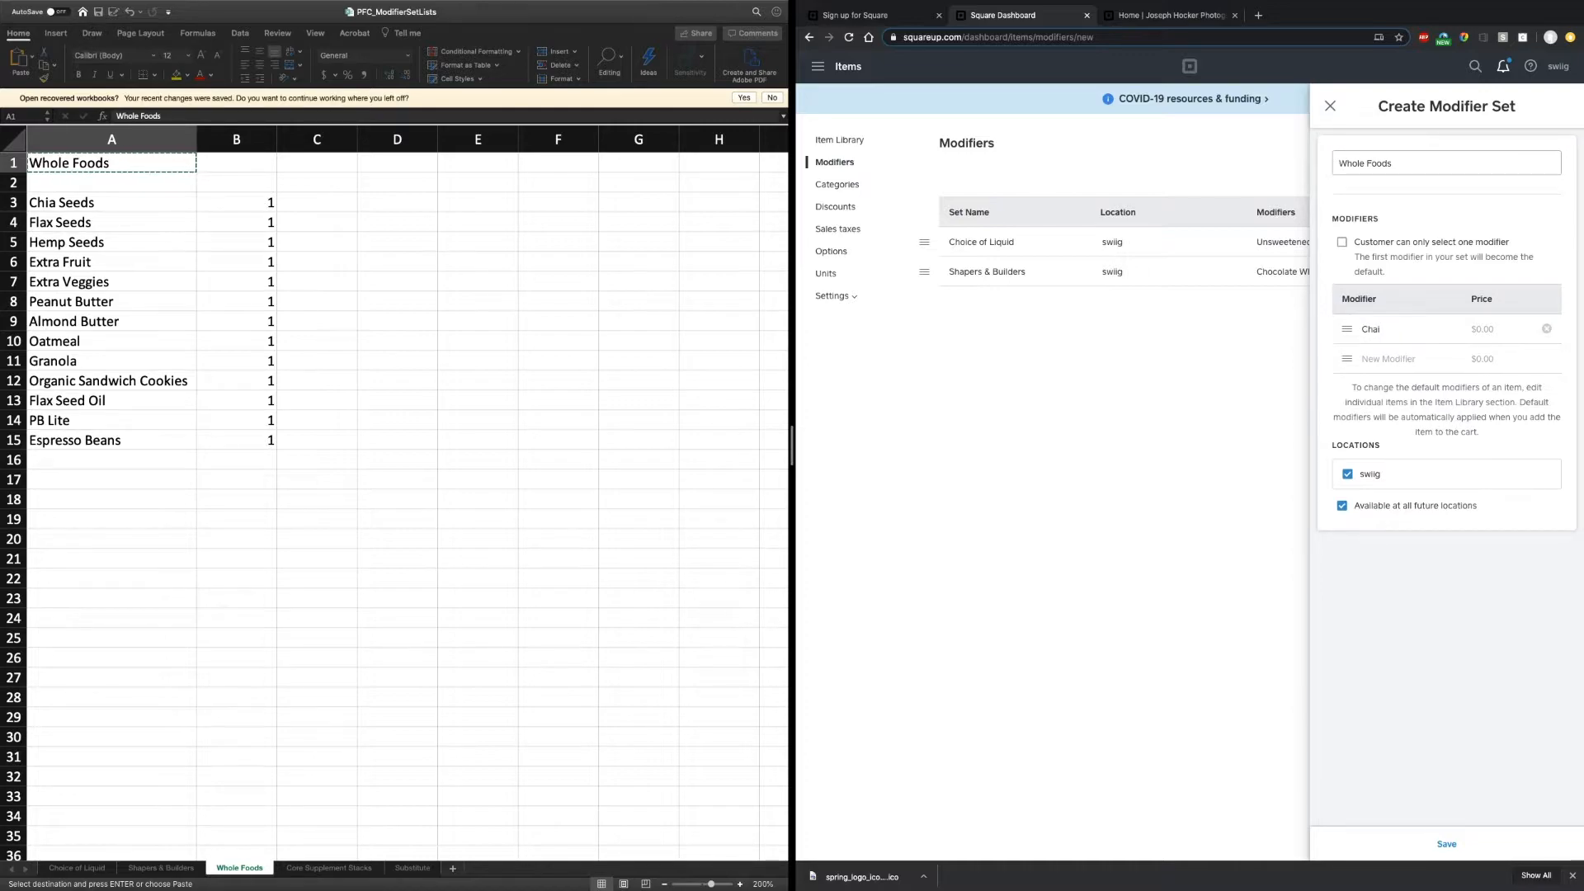
{"action": "type", "text": " Seeds"}
{"action": "type", "text": "1"}
{"action": "key", "text": "Tab"}
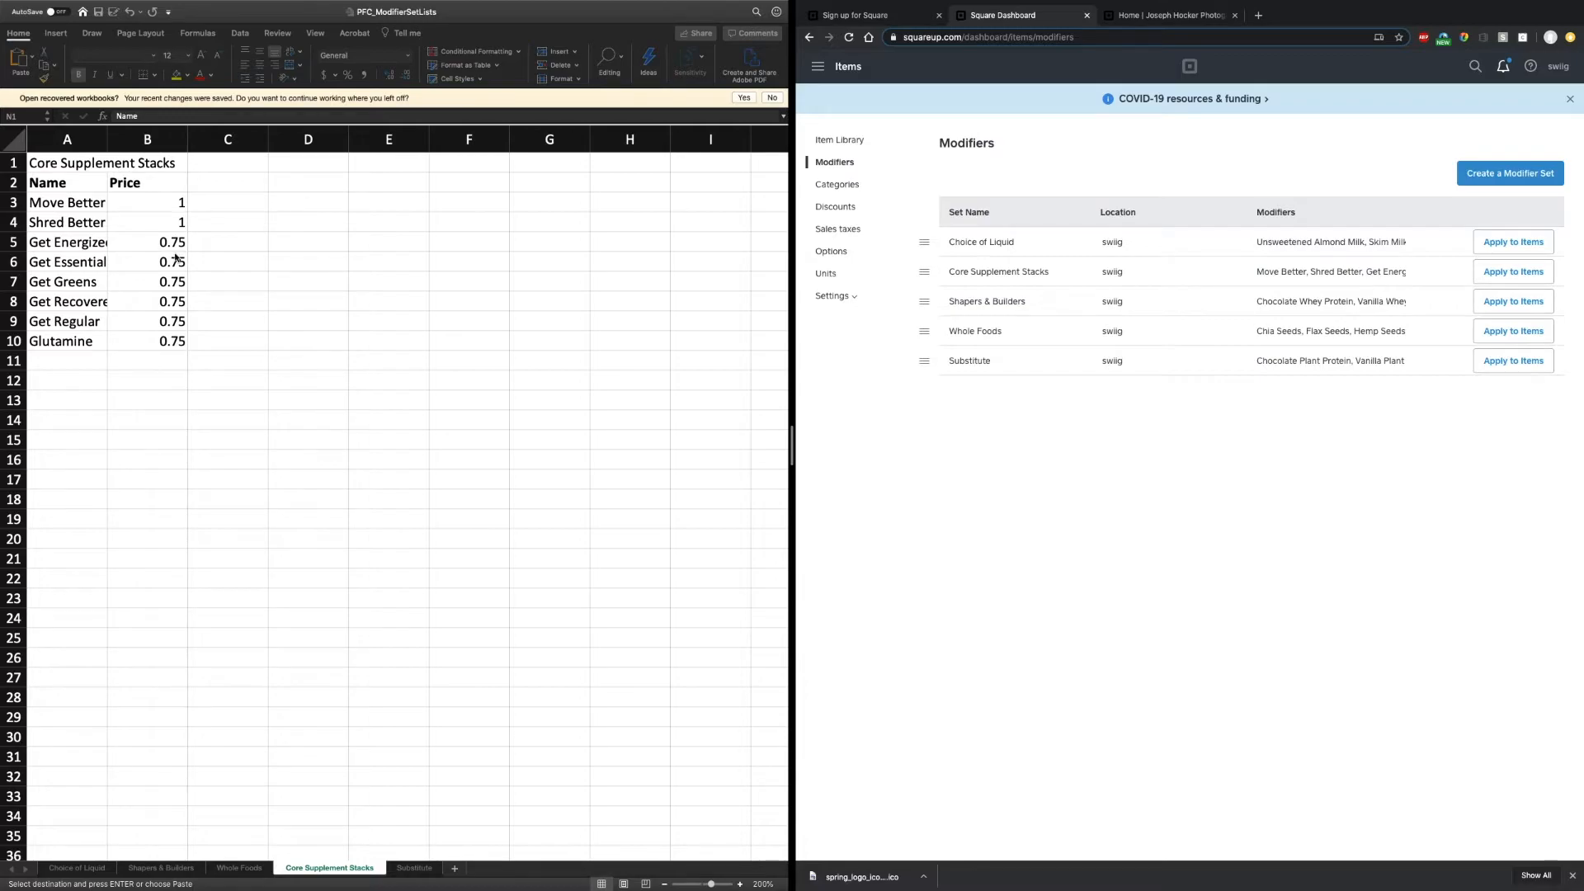
{"action": "key", "text": "ctrl+Left"}
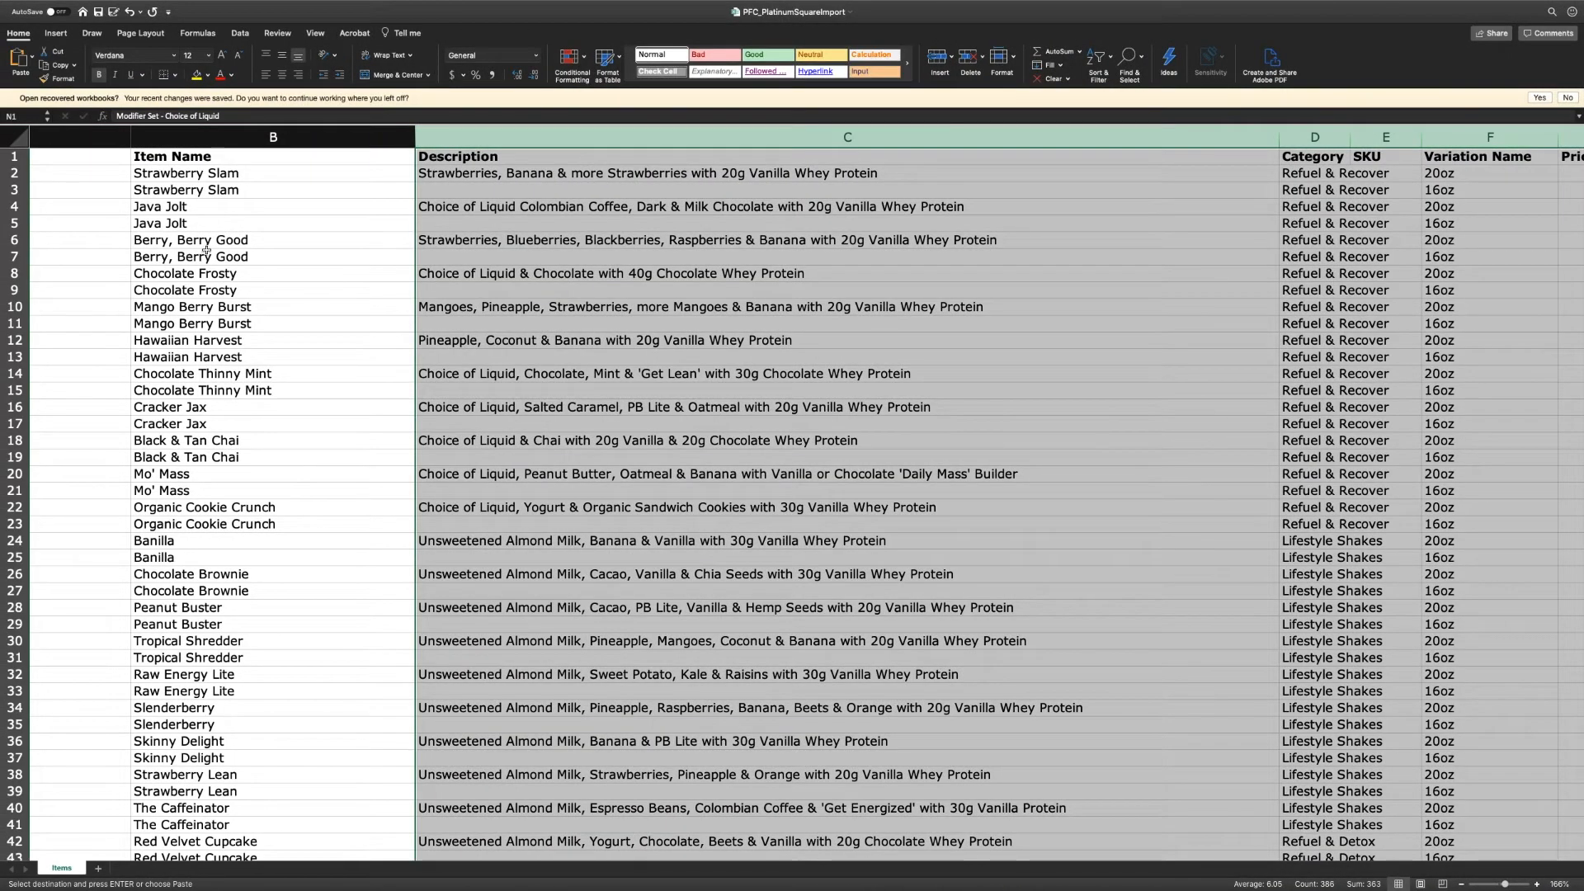
- Clear the column C selection in the PFC_PlatinumSquareImport sheet by selecting cell B8
{"action": "left_click", "coordinate": [399, 266]}
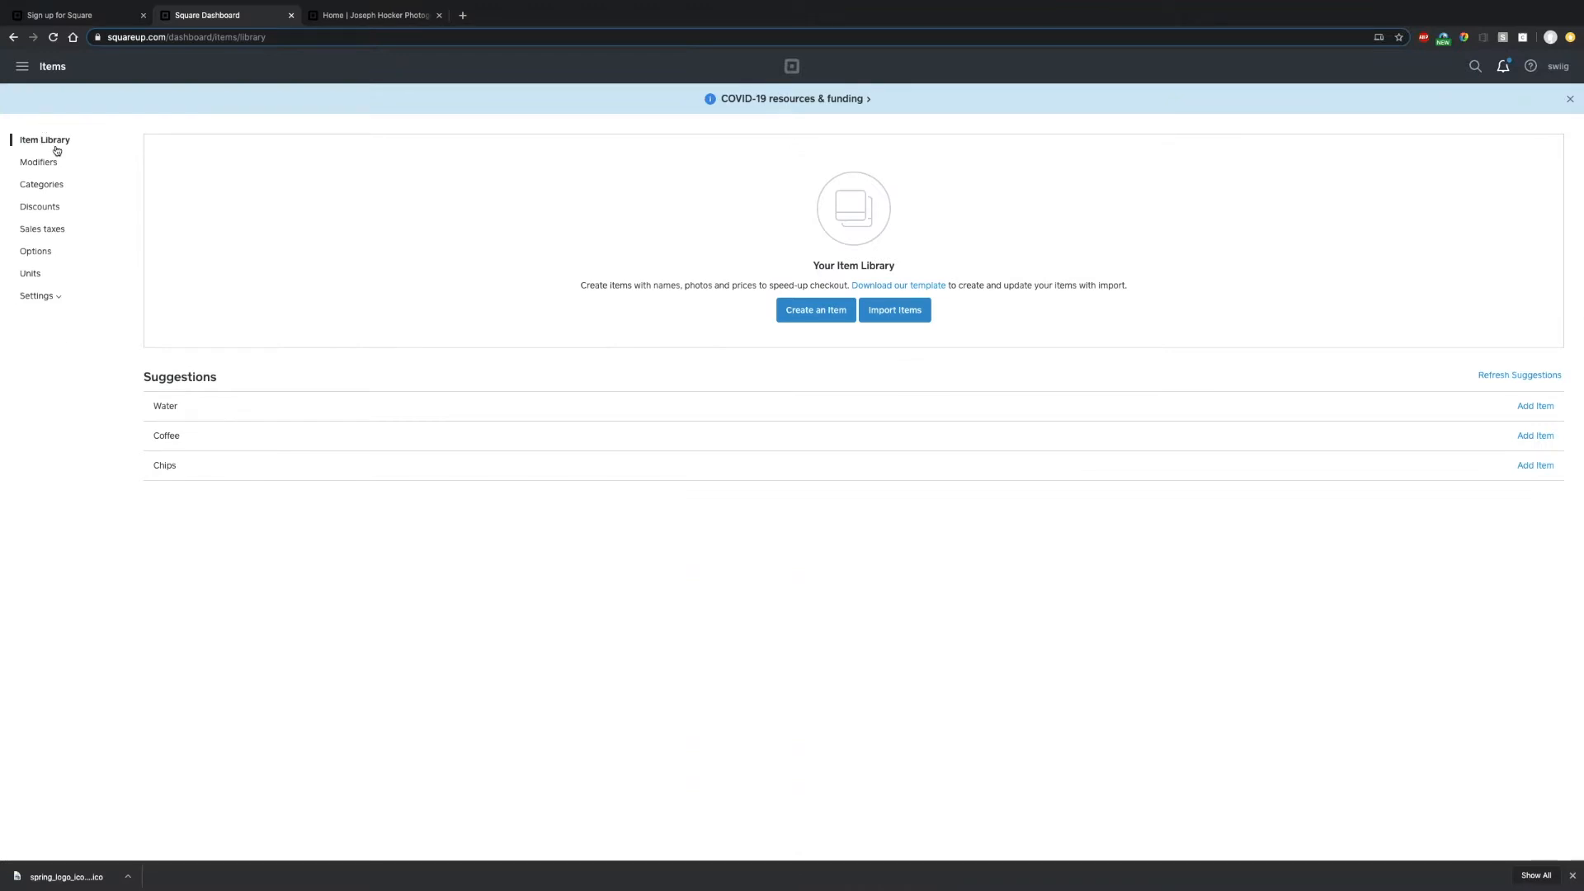
{"action": "left_click", "coordinate": [40, 161]}
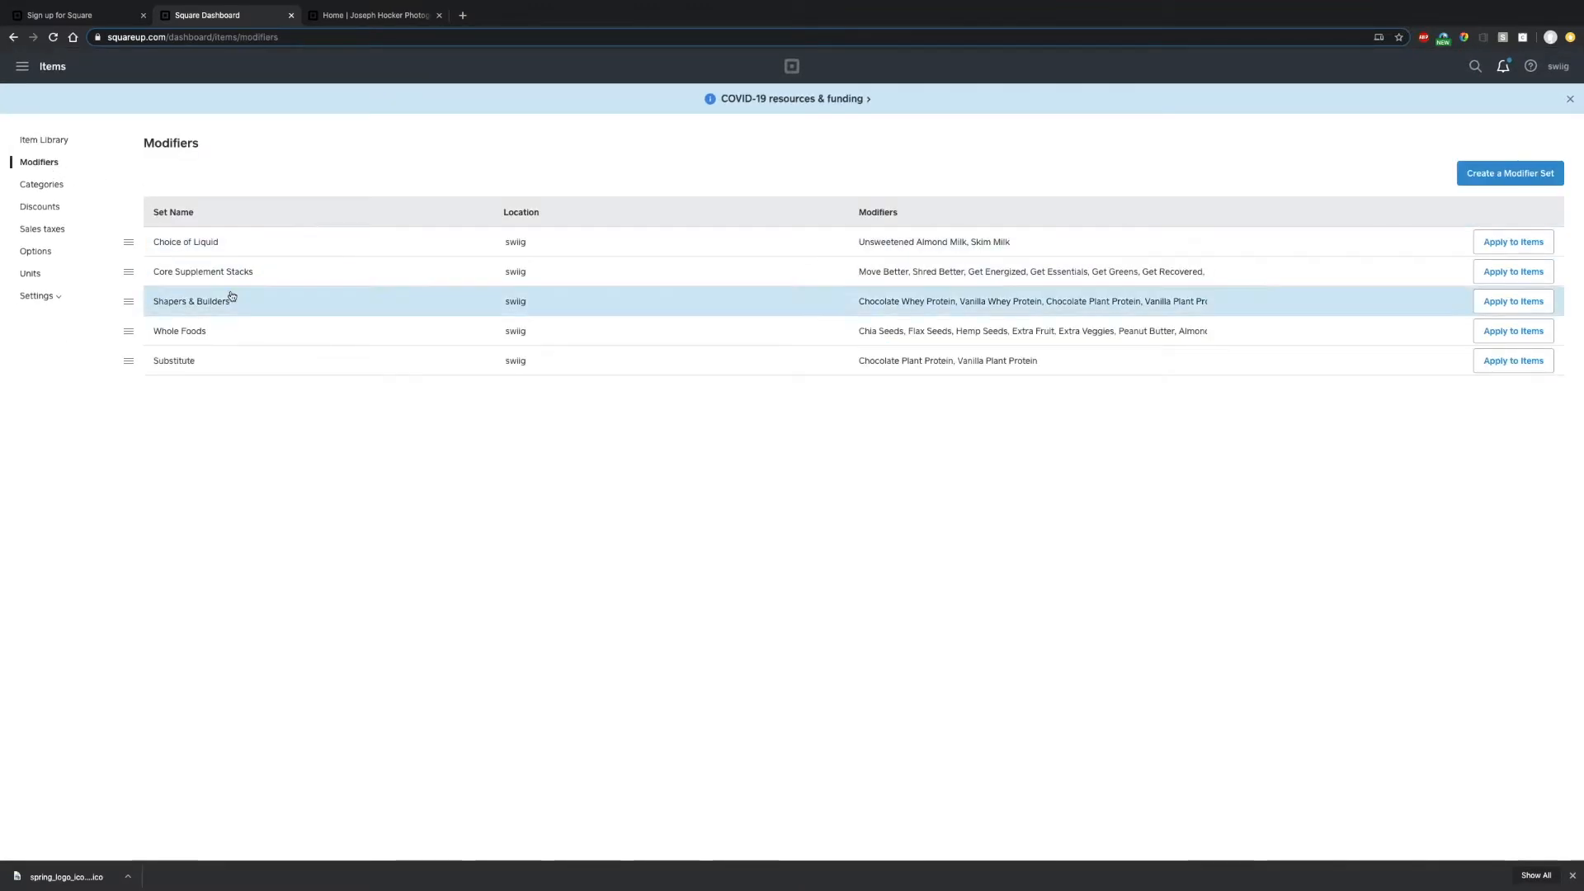
{"action": "left_click", "coordinate": [41, 142]}
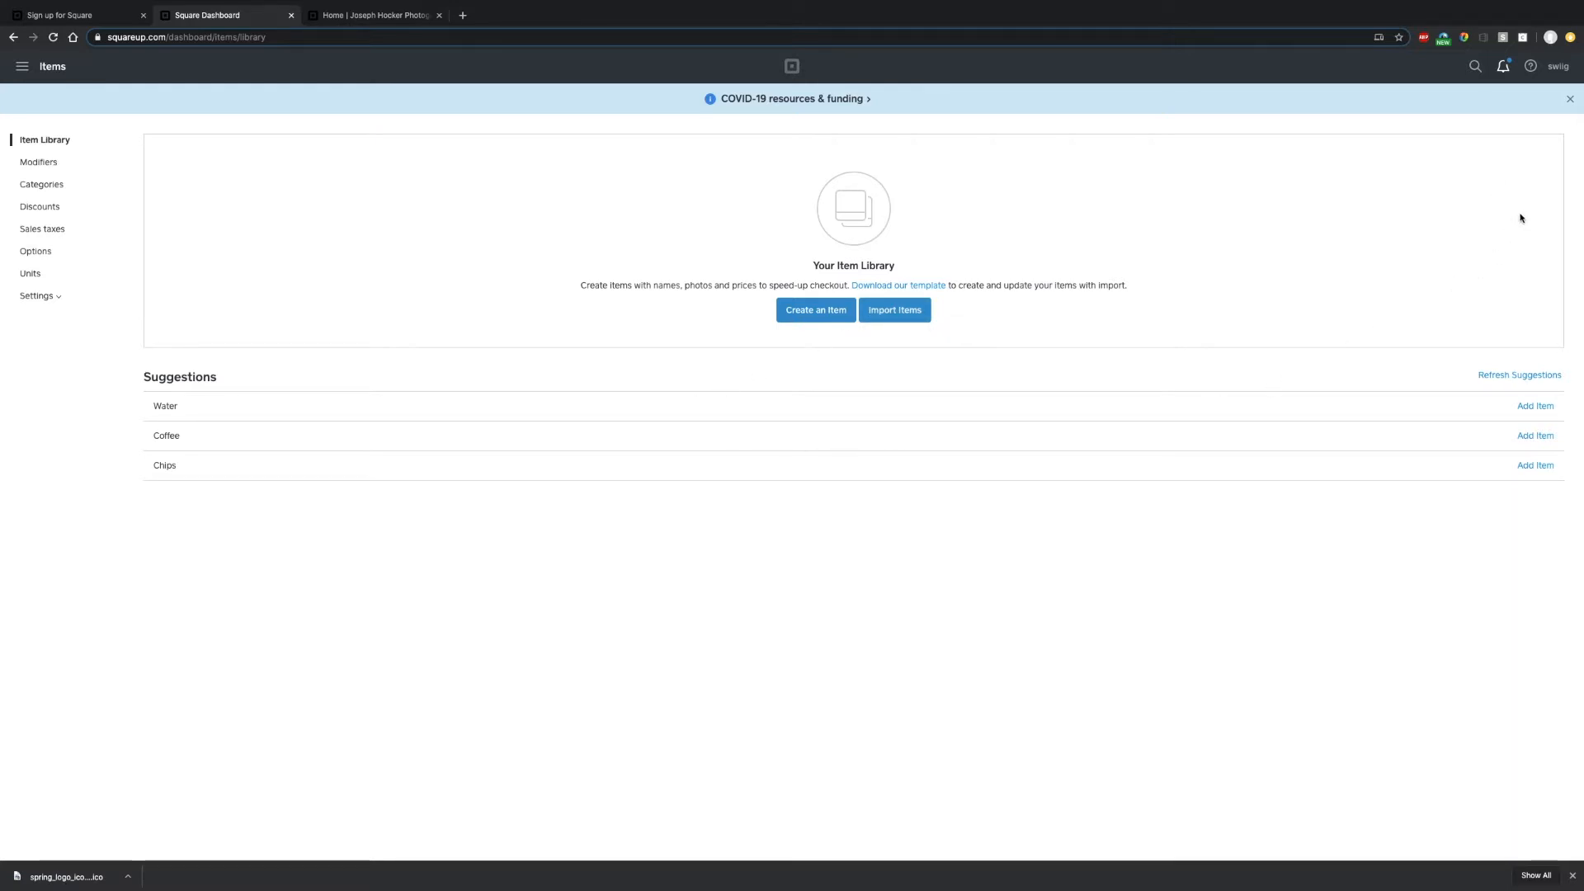
- Load the PFC_PlatinumSquareImport workbook into Square's spreadsheet item import
{"action": "left_click", "coordinate": [896, 318]}
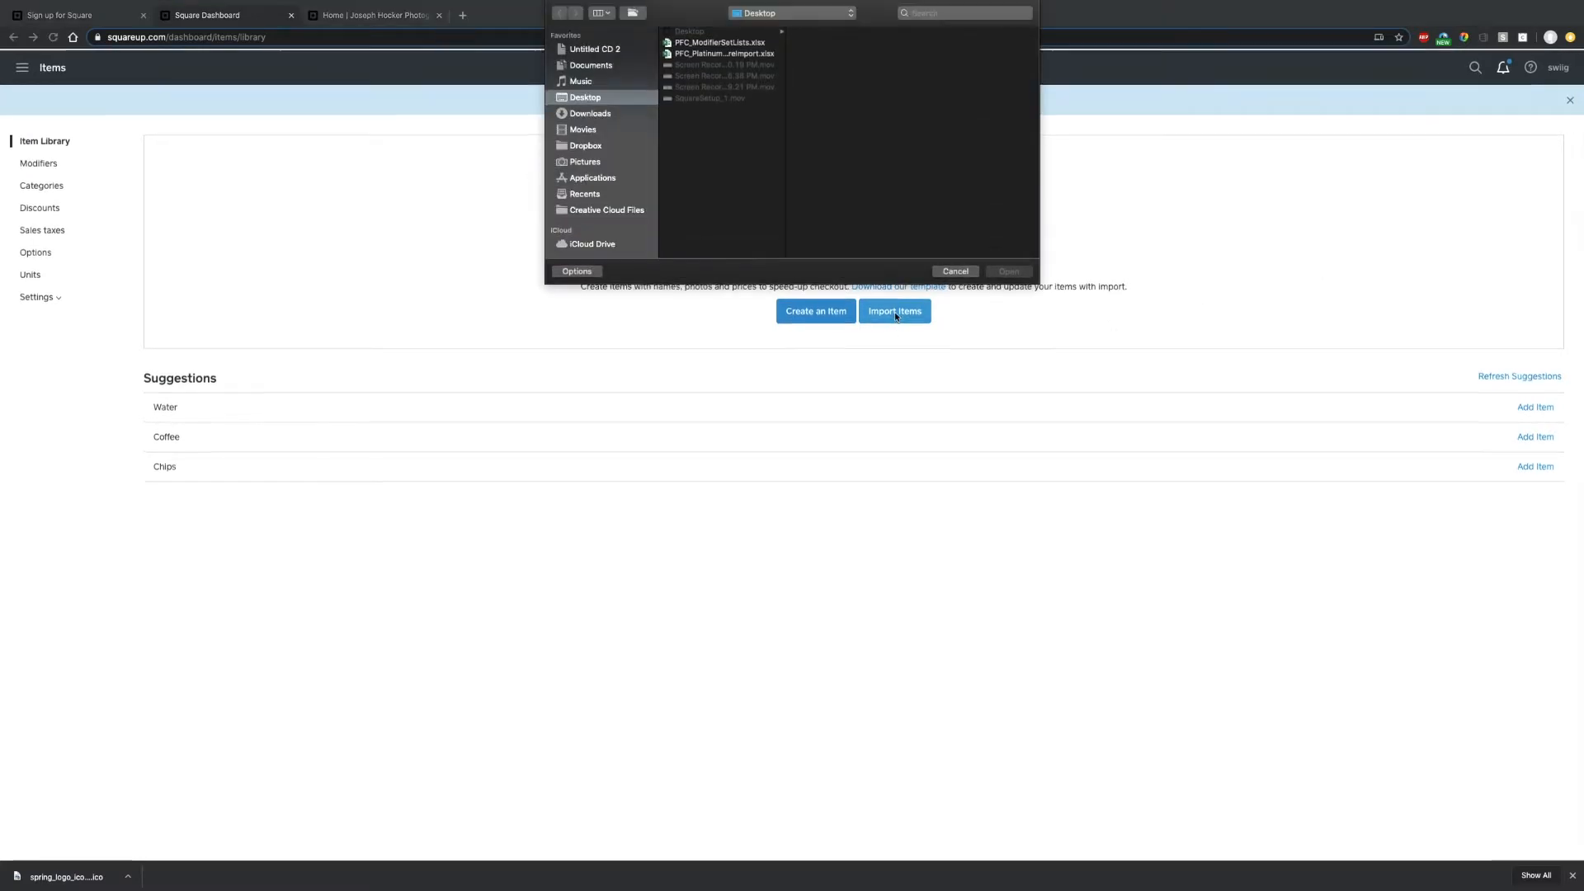
{"action": "left_click", "coordinate": [706, 54]}
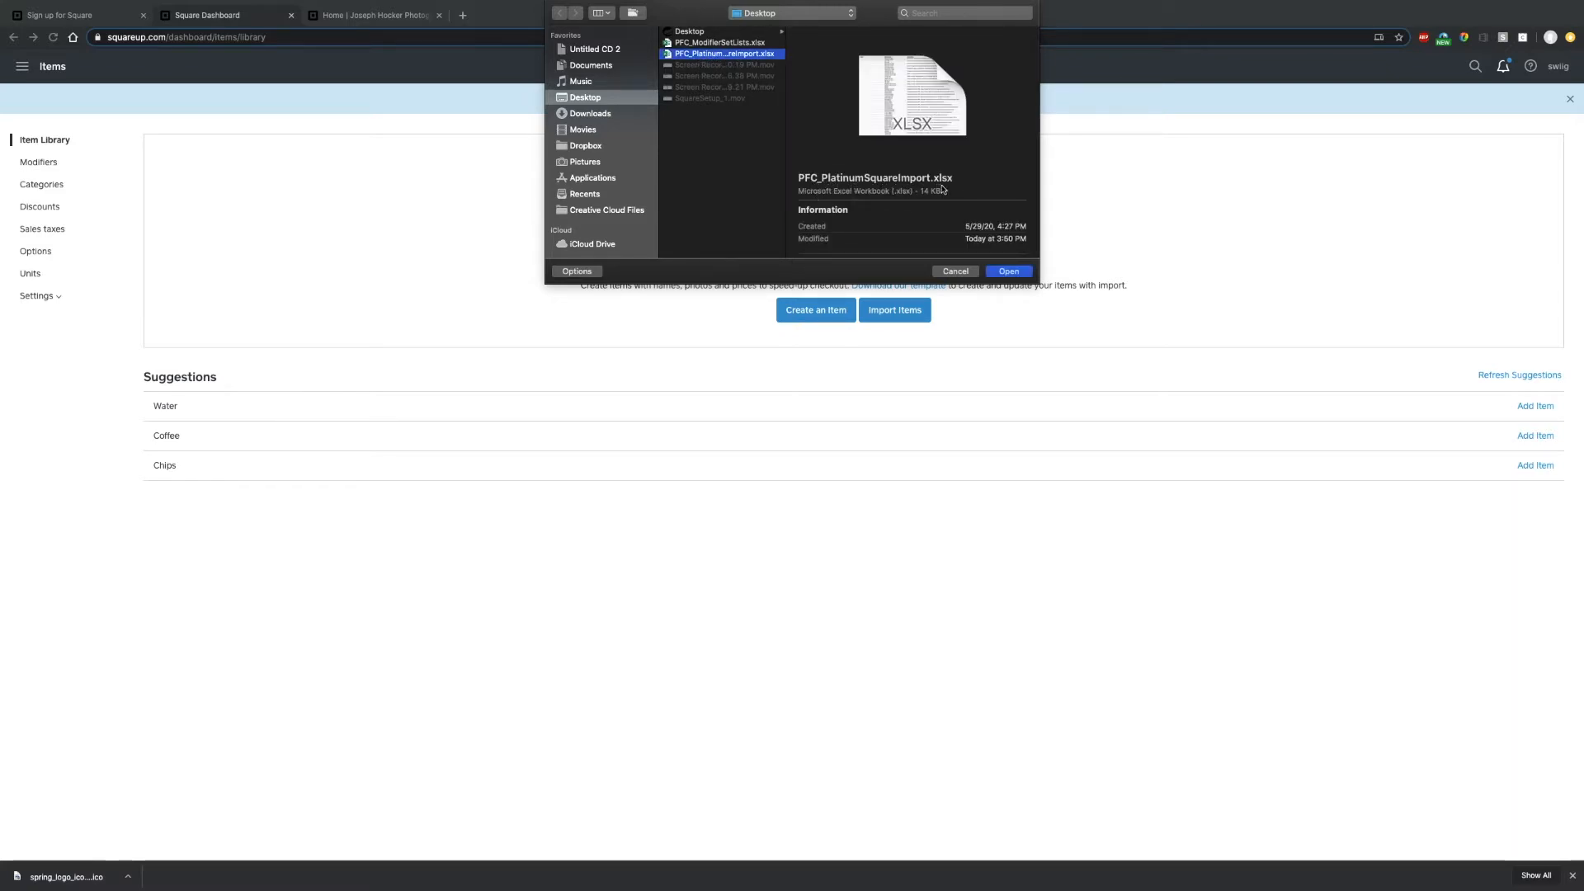
{"action": "left_click", "coordinate": [1009, 272]}
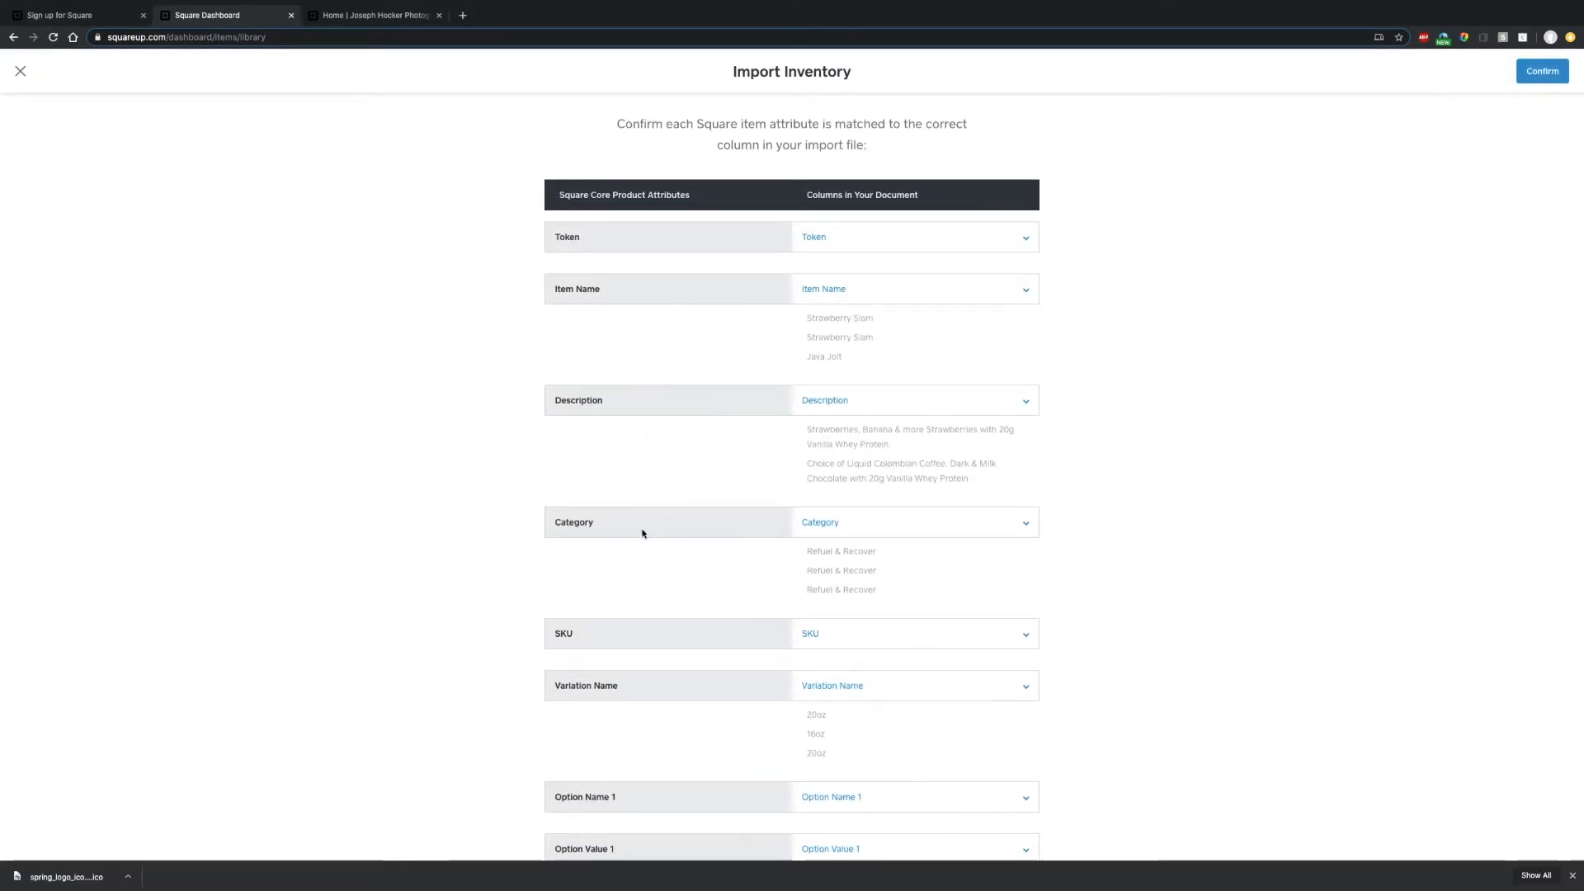
- Review and confirm the column mapping, overwriting location-specific information
{"action": "scroll", "coordinate": [822, 663], "scroll_direction": "down", "scroll_amount": 5}
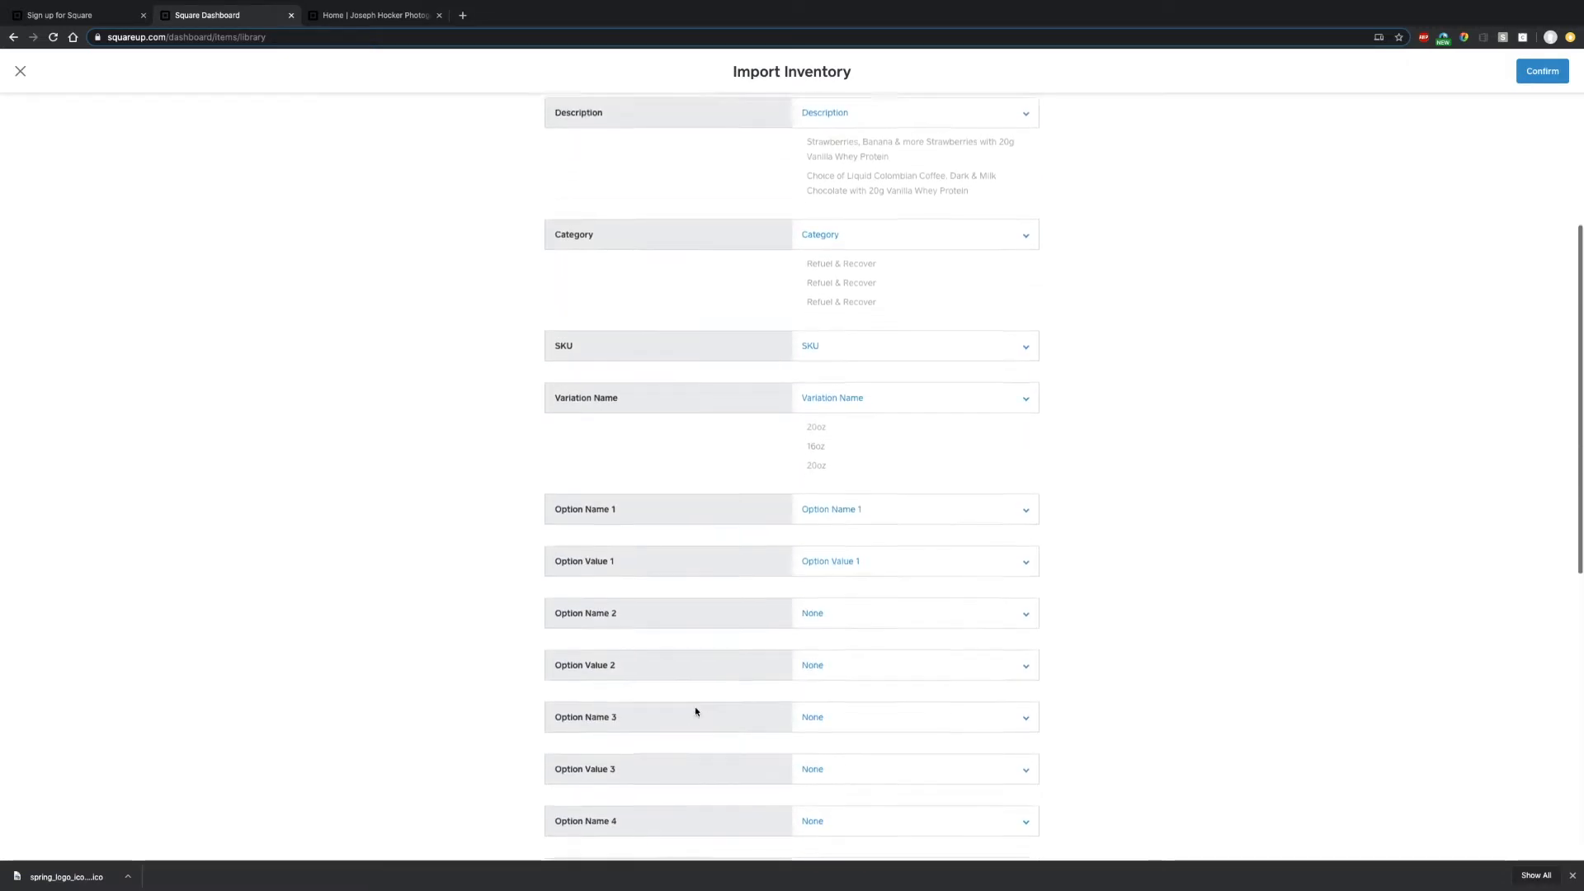
{"action": "scroll", "coordinate": [705, 635], "scroll_direction": "down", "scroll_amount": 5}
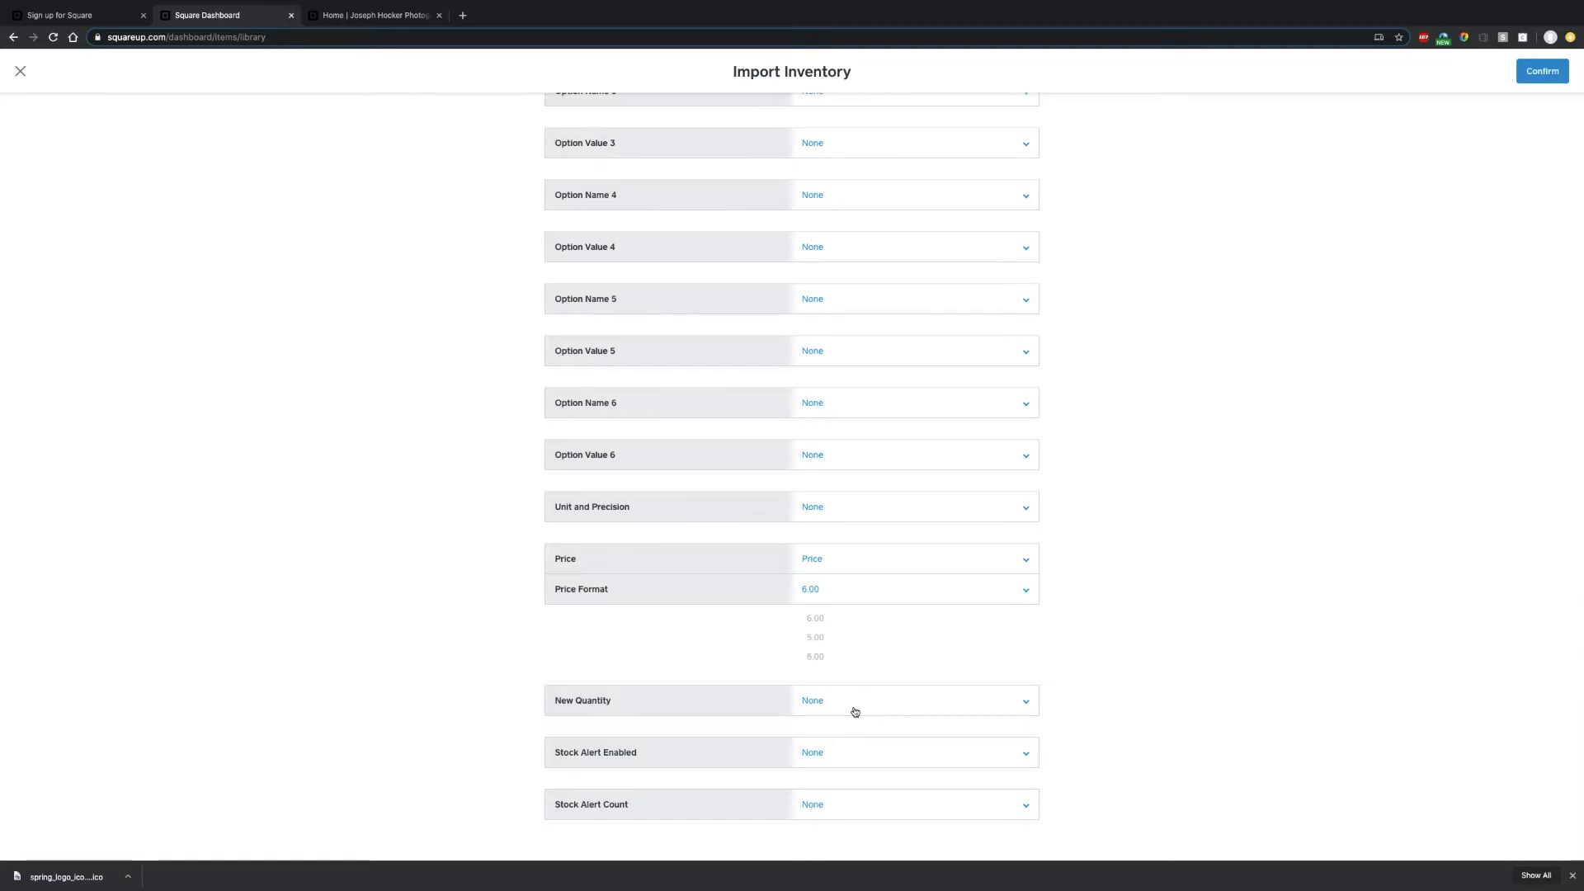
{"action": "scroll", "coordinate": [855, 712], "scroll_direction": "up", "scroll_amount": 10}
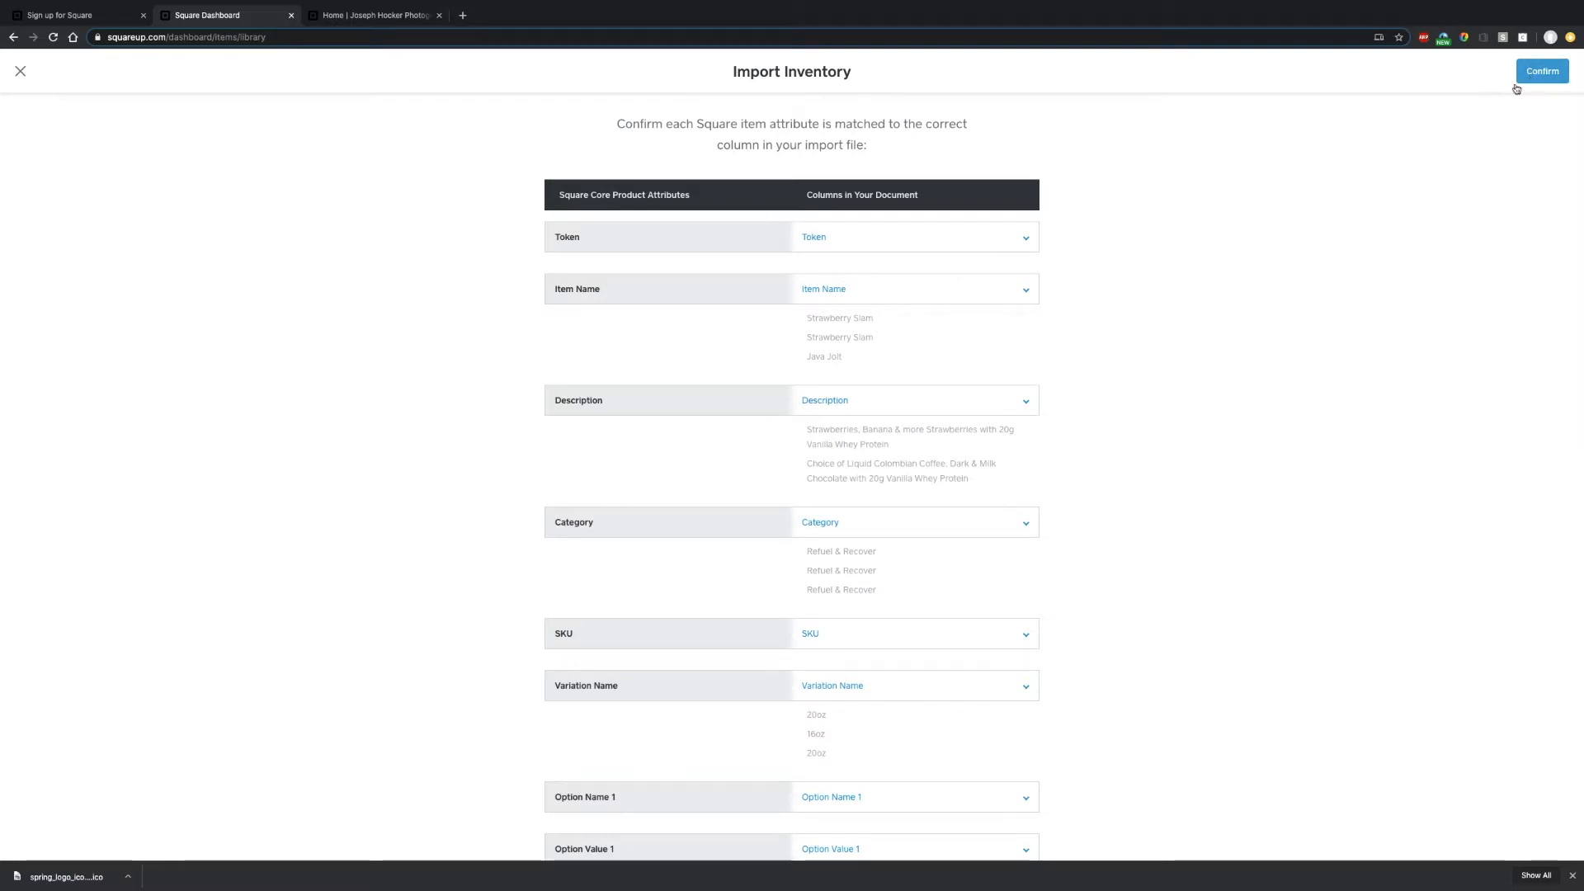
{"action": "scroll", "coordinate": [1159, 486], "scroll_direction": "down", "scroll_amount": 2}
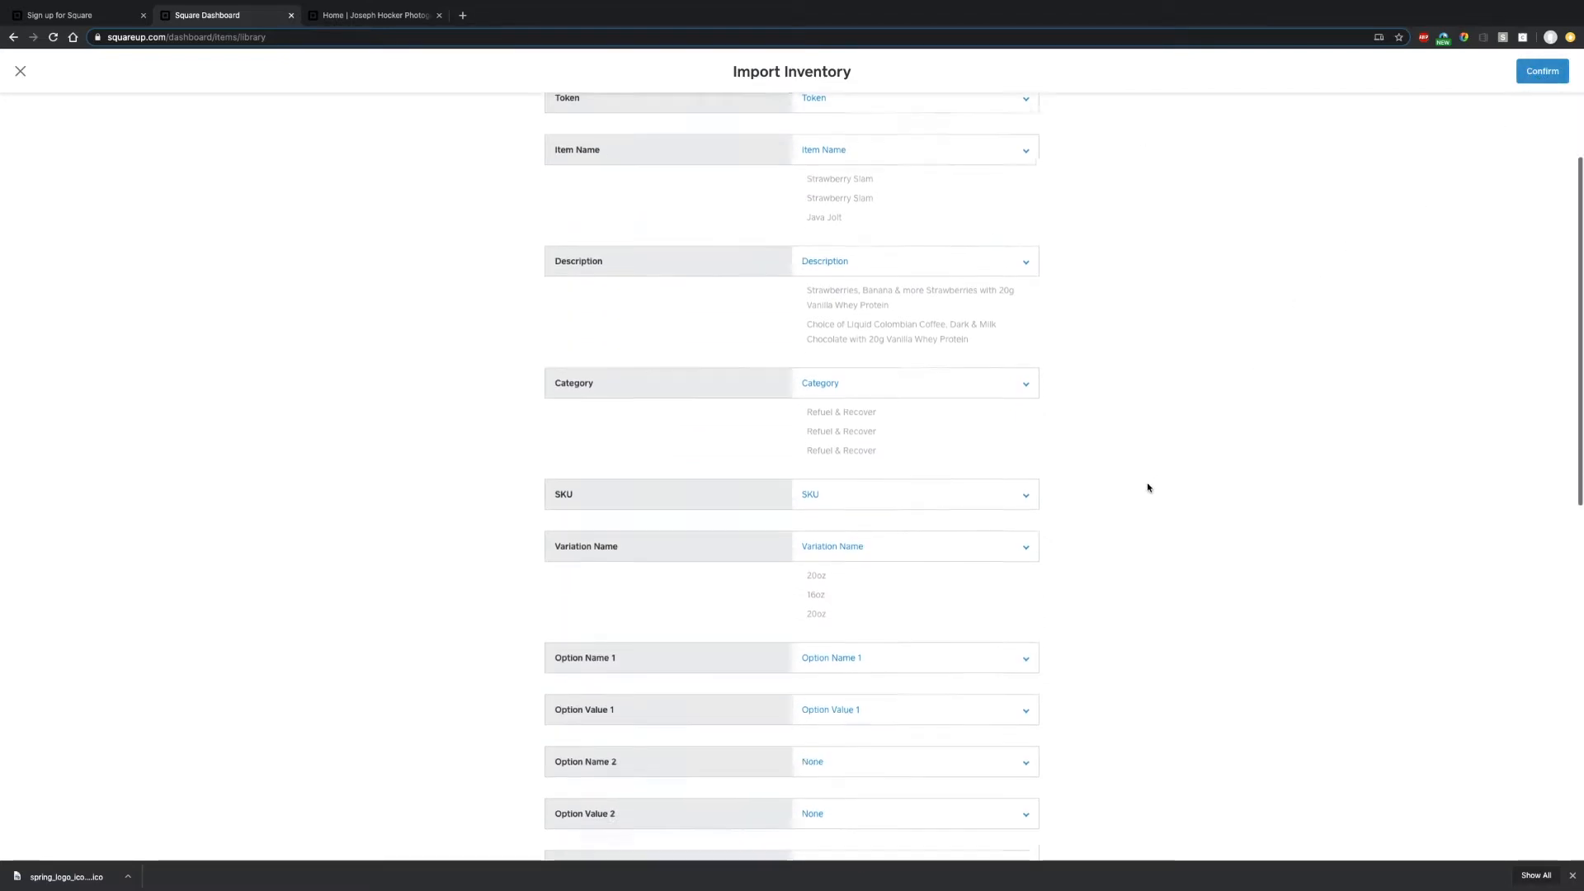
{"action": "scroll", "coordinate": [1130, 493], "scroll_direction": "down", "scroll_amount": 5}
{"action": "scroll", "coordinate": [1159, 488], "scroll_direction": "up", "scroll_amount": 7}
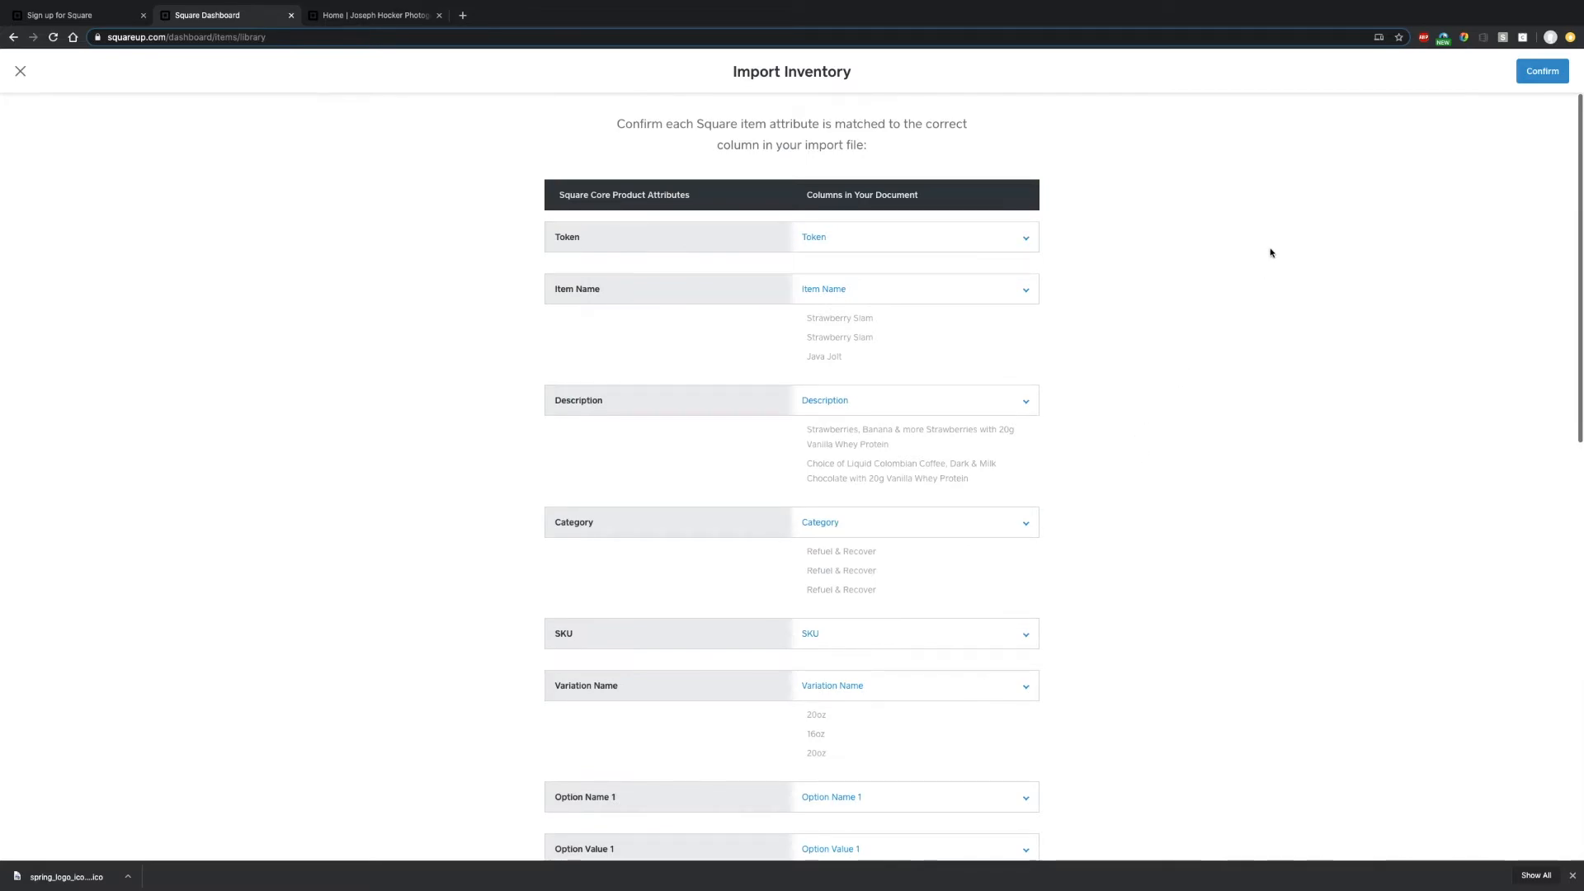
{"action": "left_click", "coordinate": [1537, 74]}
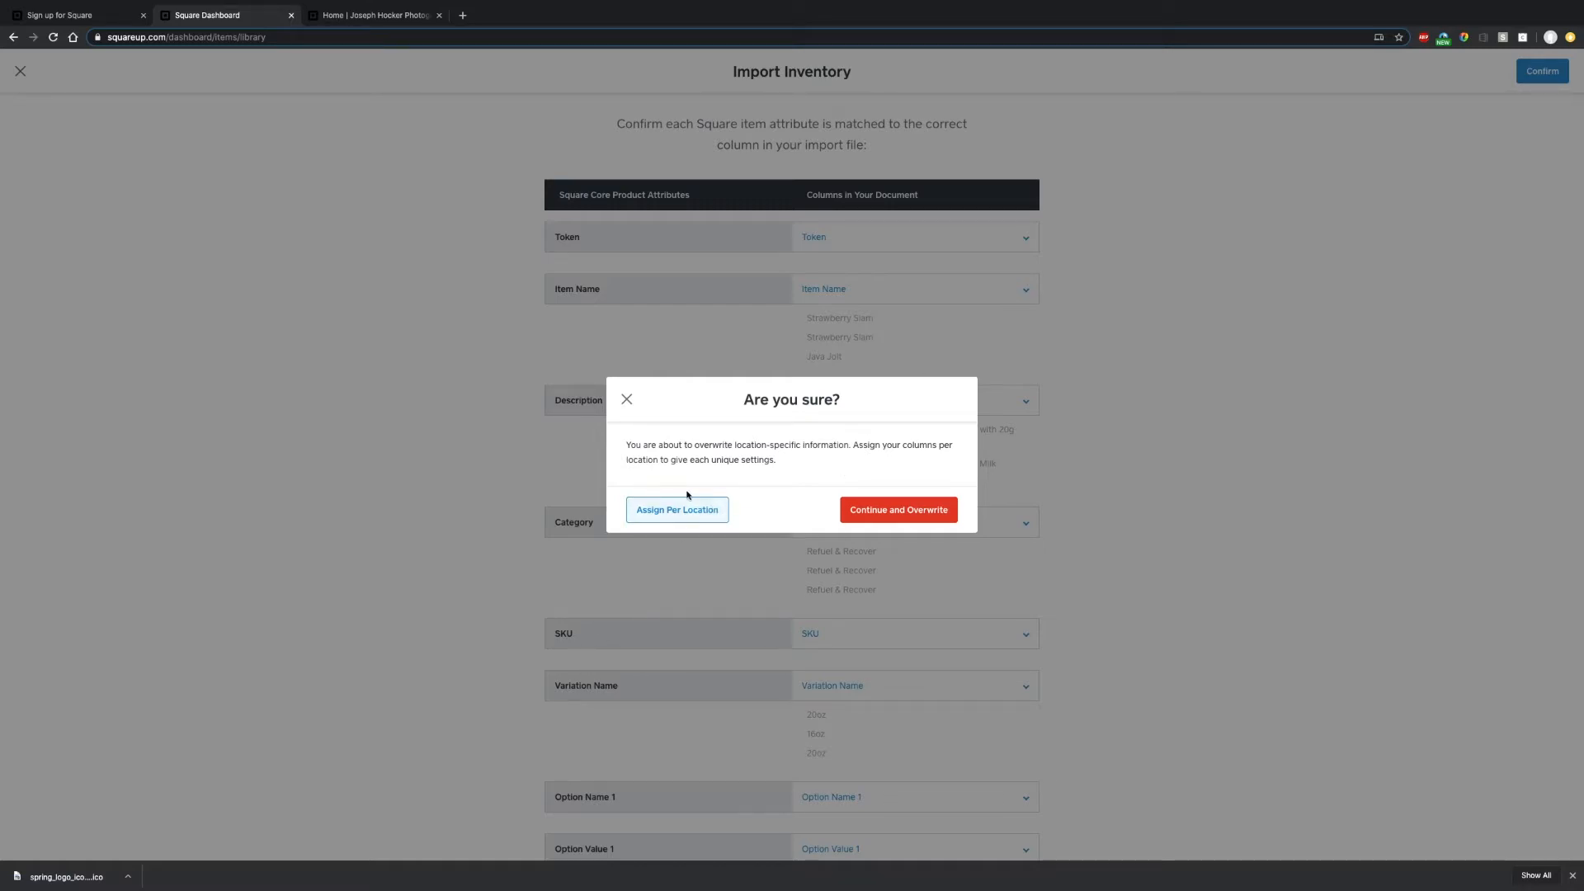
{"action": "left_click", "coordinate": [870, 520]}
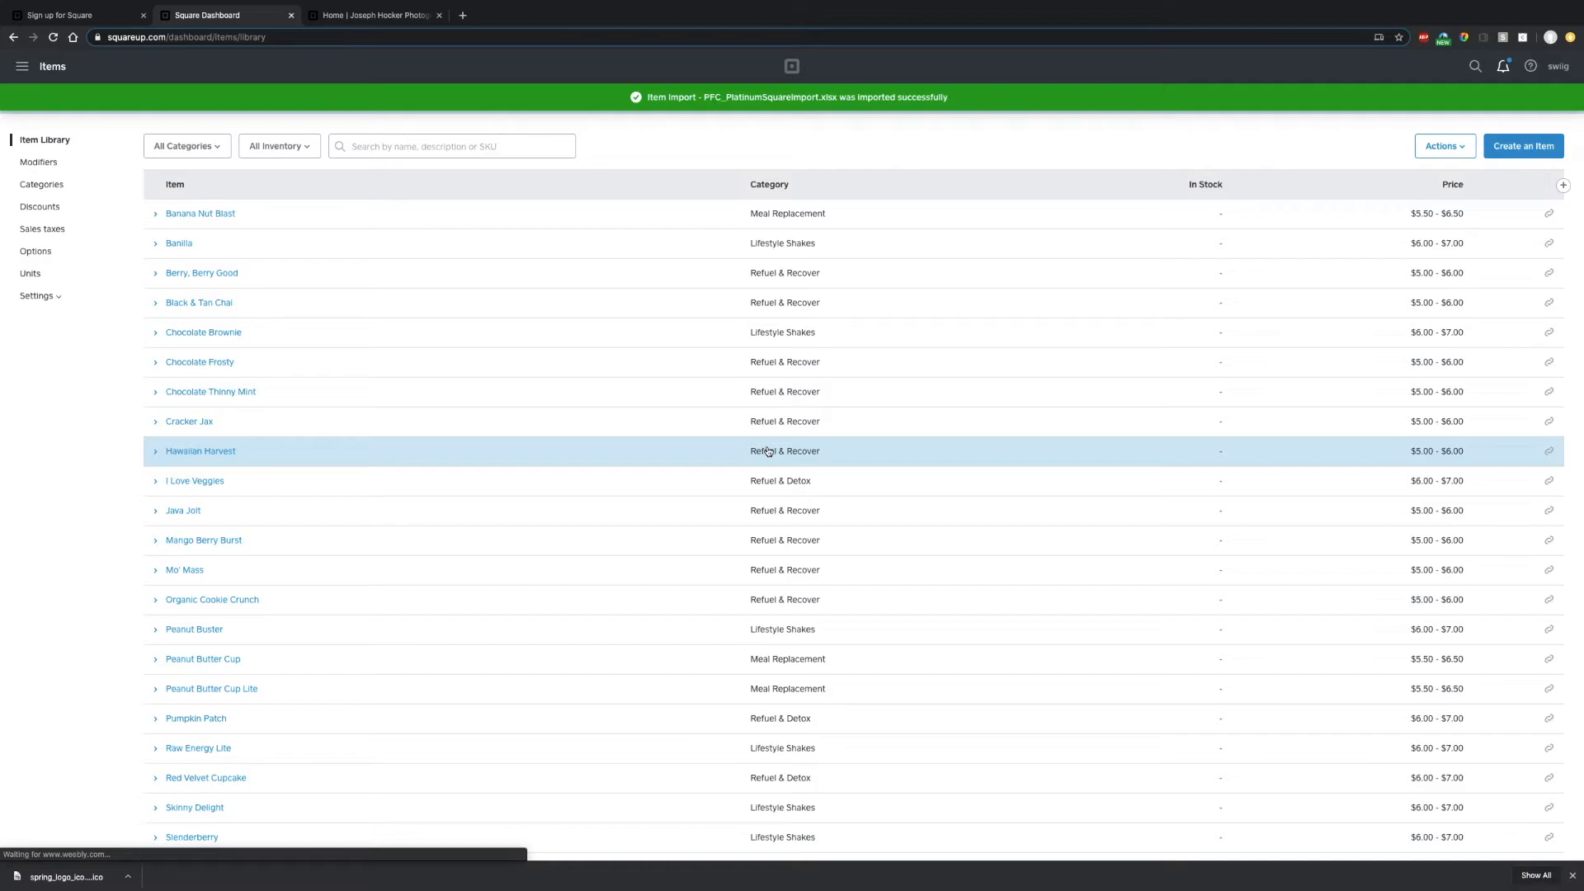
{"action": "left_click", "coordinate": [154, 214]}
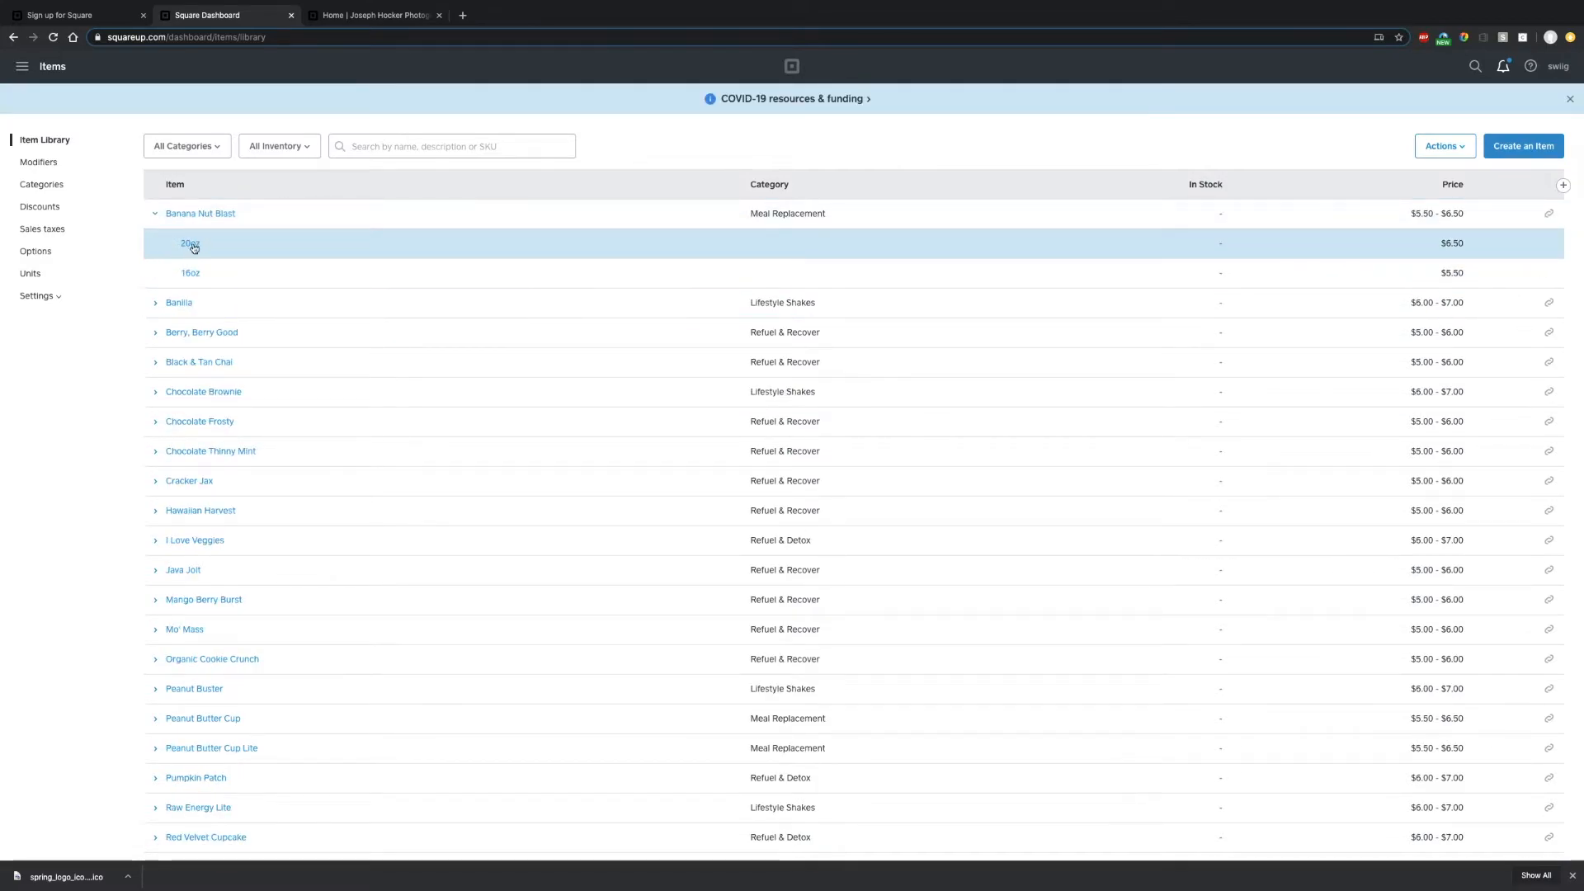
{"action": "left_click", "coordinate": [199, 216]}
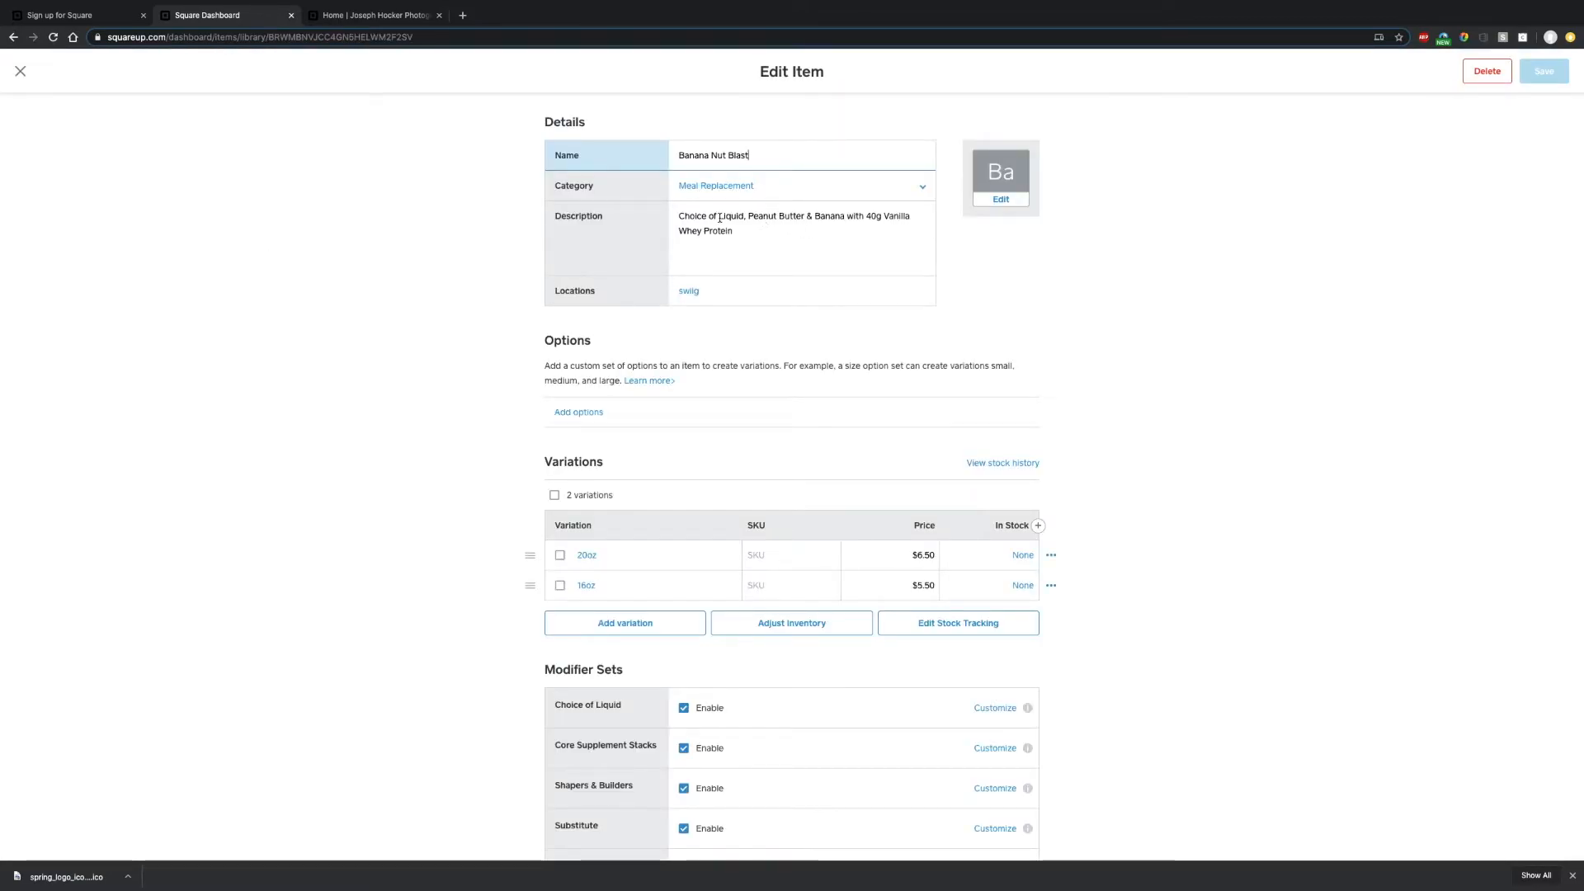
{"action": "scroll", "coordinate": [639, 631], "scroll_direction": "down", "scroll_amount": 2}
{"action": "scroll", "coordinate": [694, 624], "scroll_direction": "down", "scroll_amount": 1}
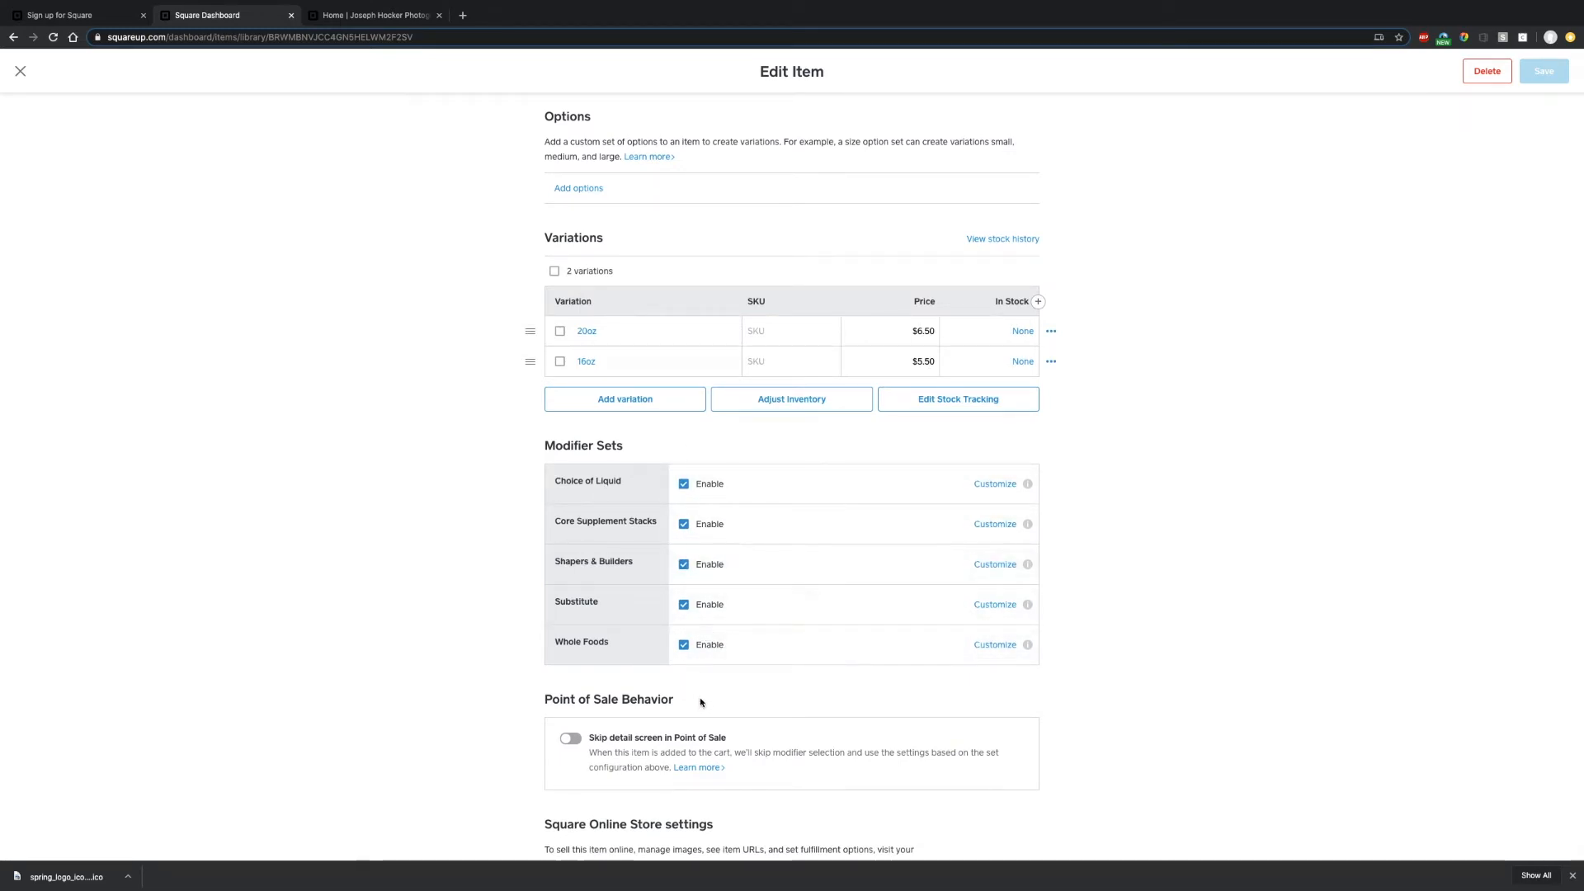
{"action": "scroll", "coordinate": [700, 702], "scroll_direction": "down", "scroll_amount": 2}
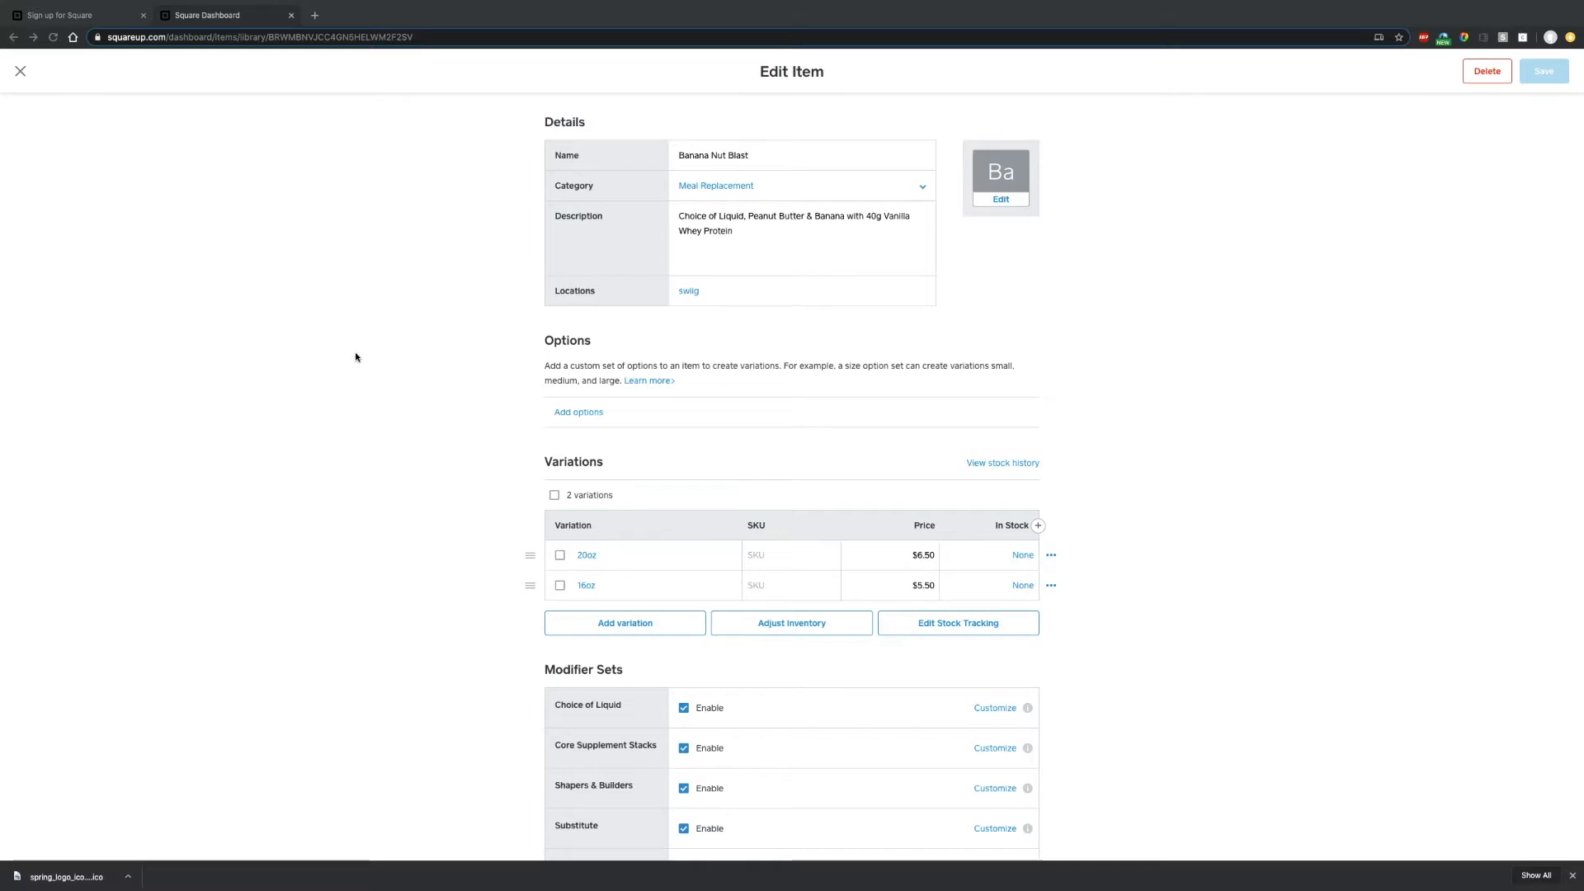
{"action": "scroll", "coordinate": [356, 357], "scroll_direction": "down", "scroll_amount": 3}
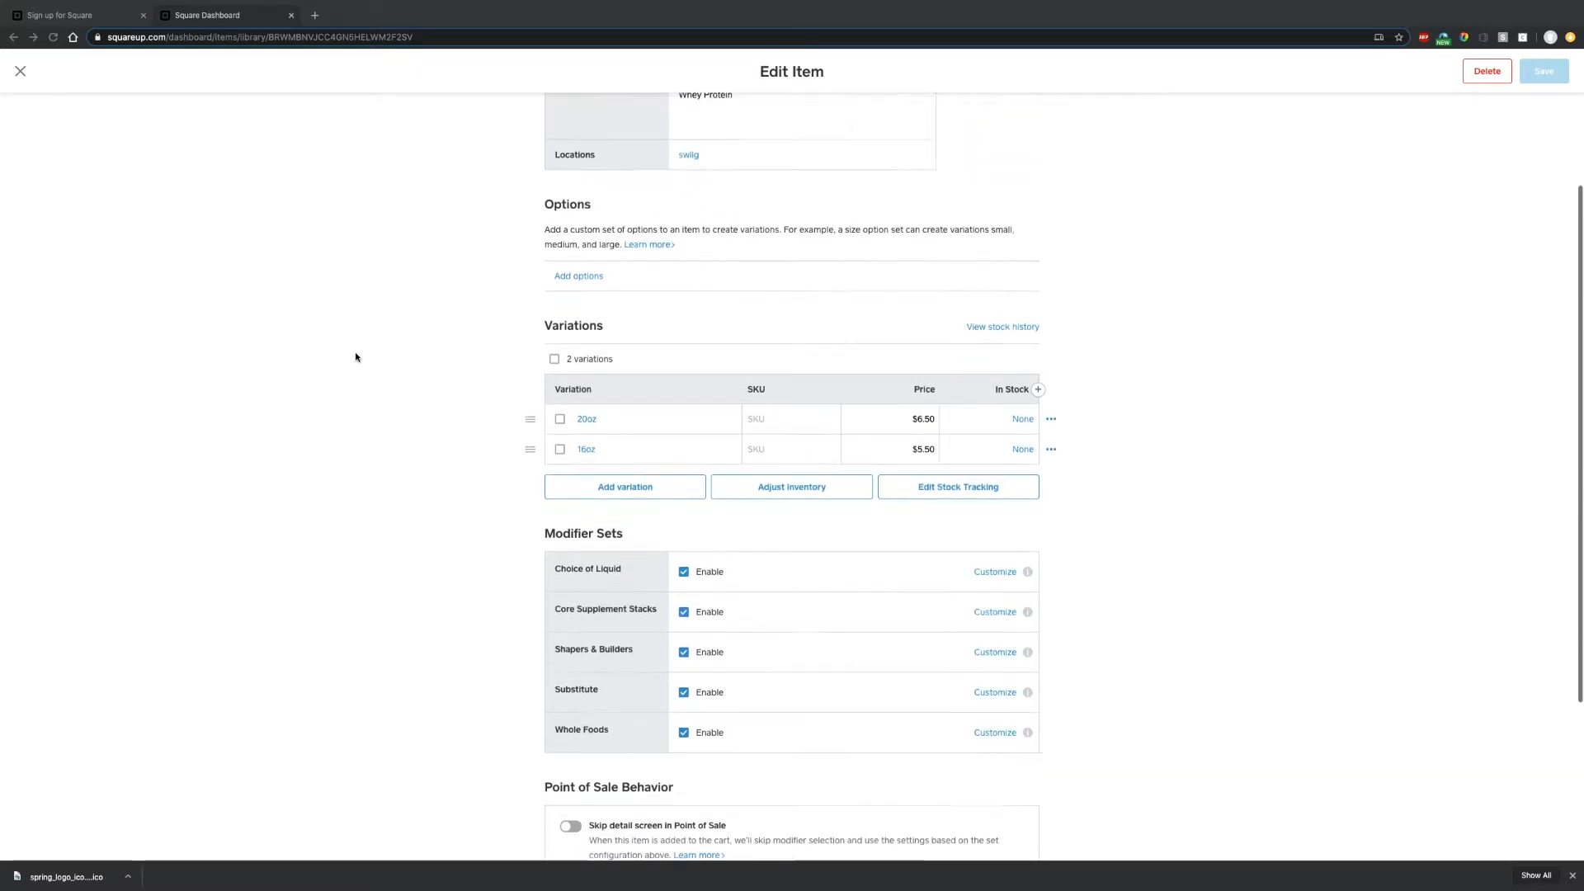
{"action": "scroll", "coordinate": [381, 385], "scroll_direction": "up", "scroll_amount": 3}
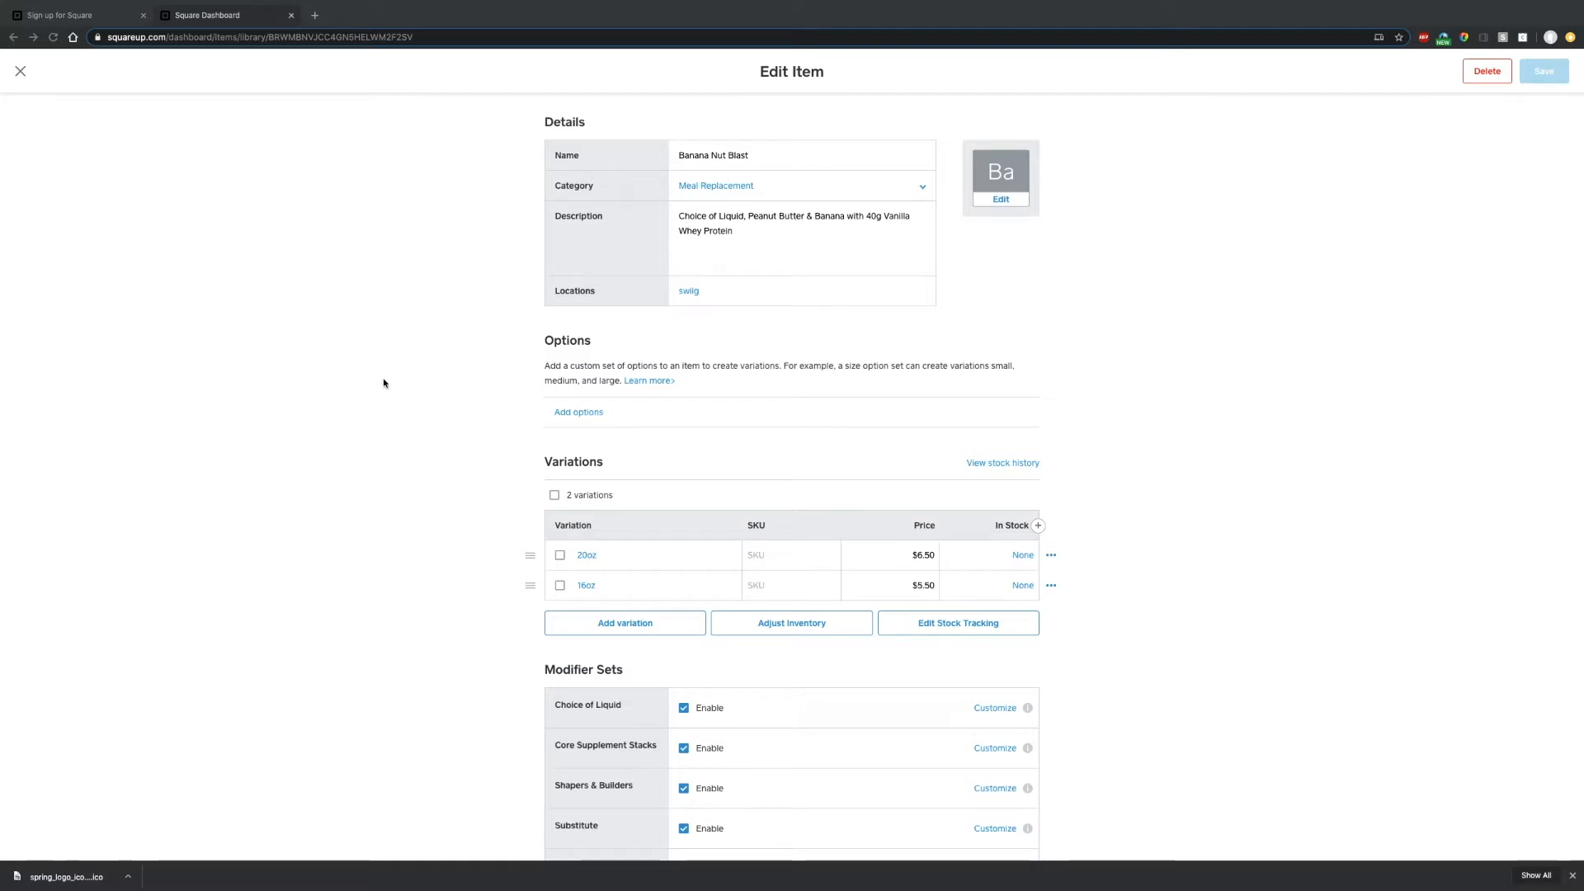
{"action": "left_click", "coordinate": [21, 74]}
{"action": "left_click", "coordinate": [20, 74]}
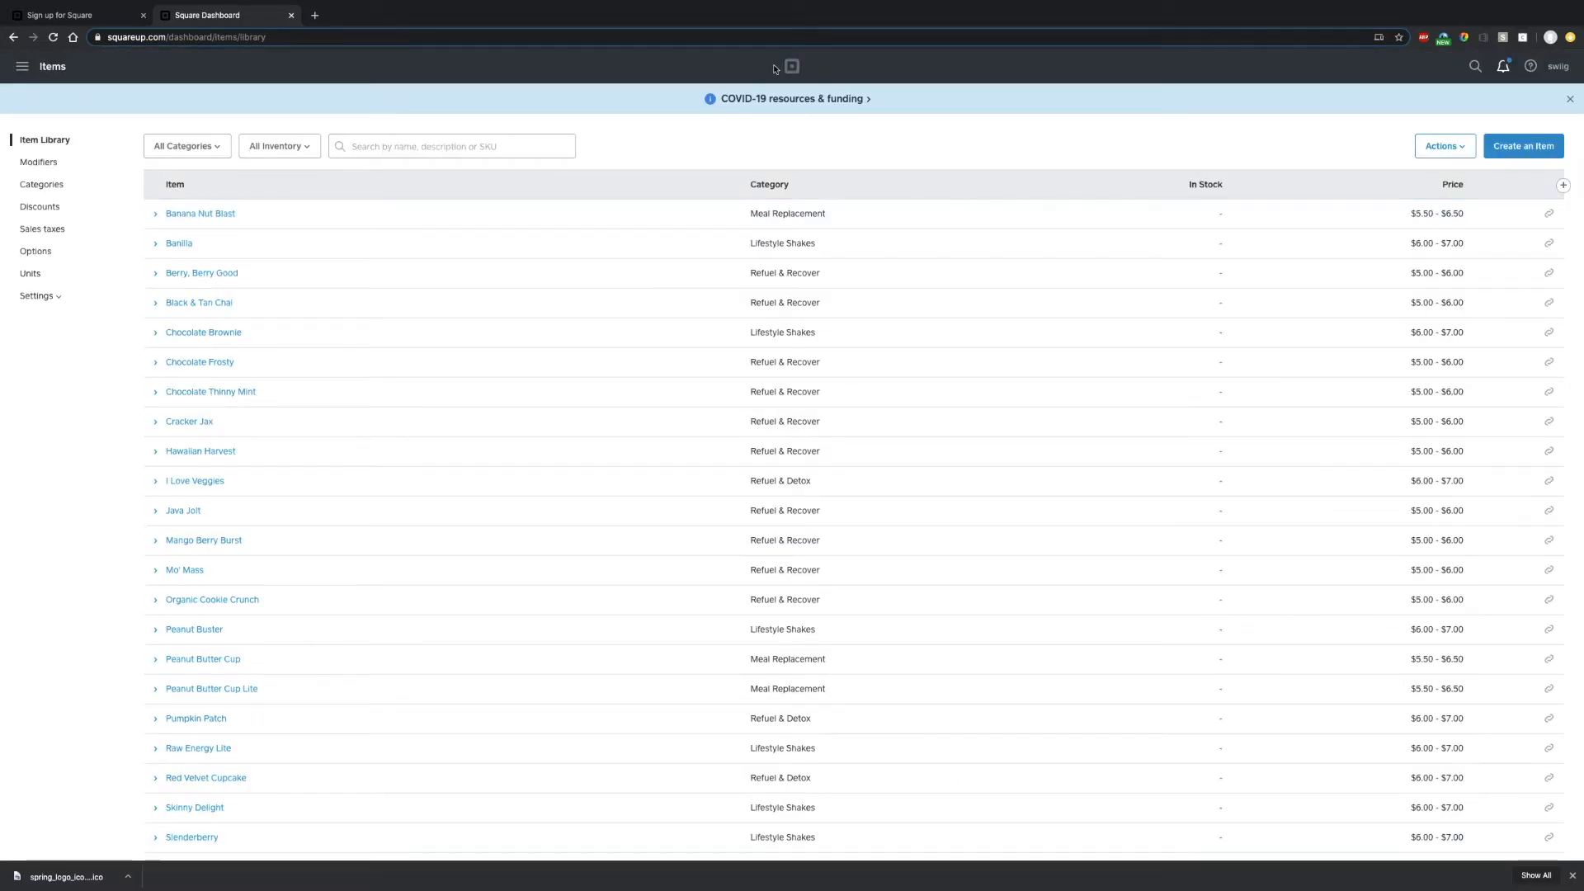
- Navigate from the dashboard home to the Online Store overview of the unpublished swiig site
{"action": "left_click", "coordinate": [22, 71]}
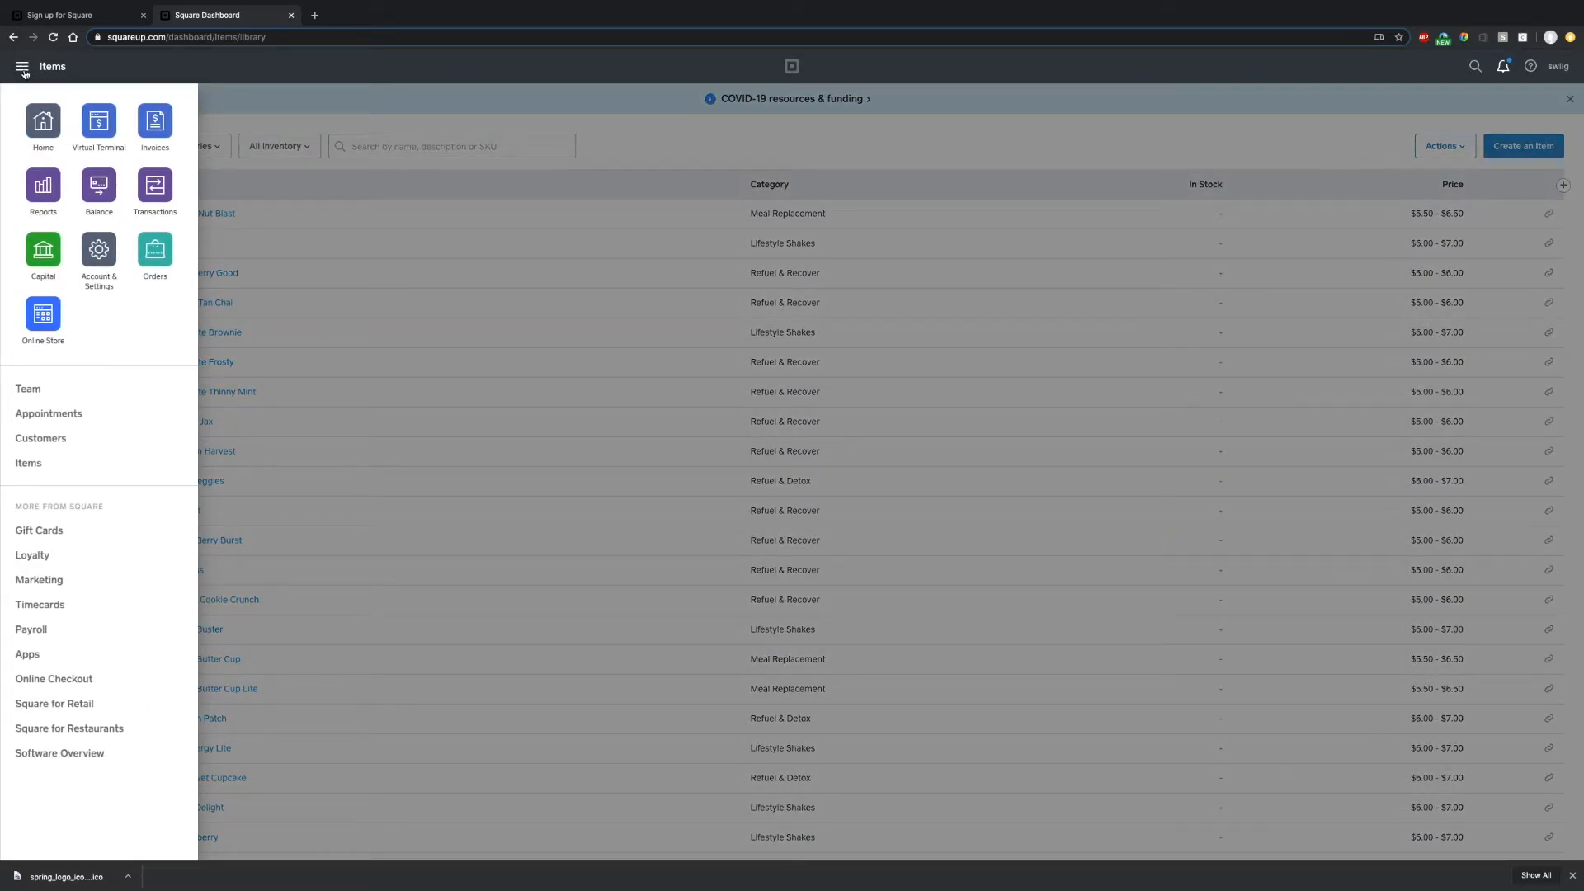
{"action": "left_click", "coordinate": [40, 124]}
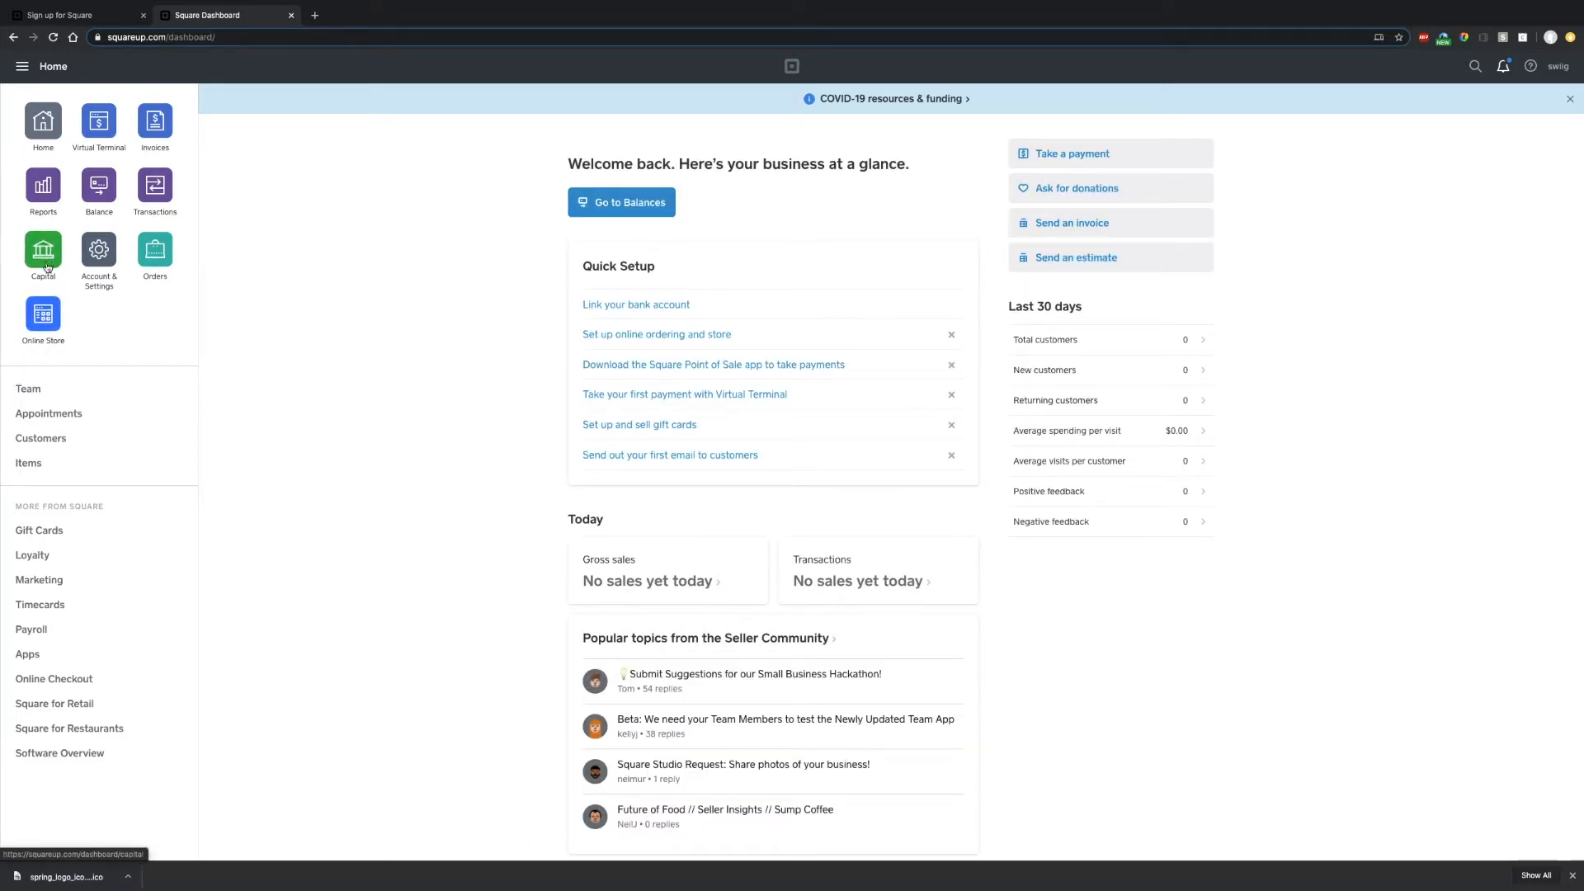
{"action": "left_click", "coordinate": [48, 318]}
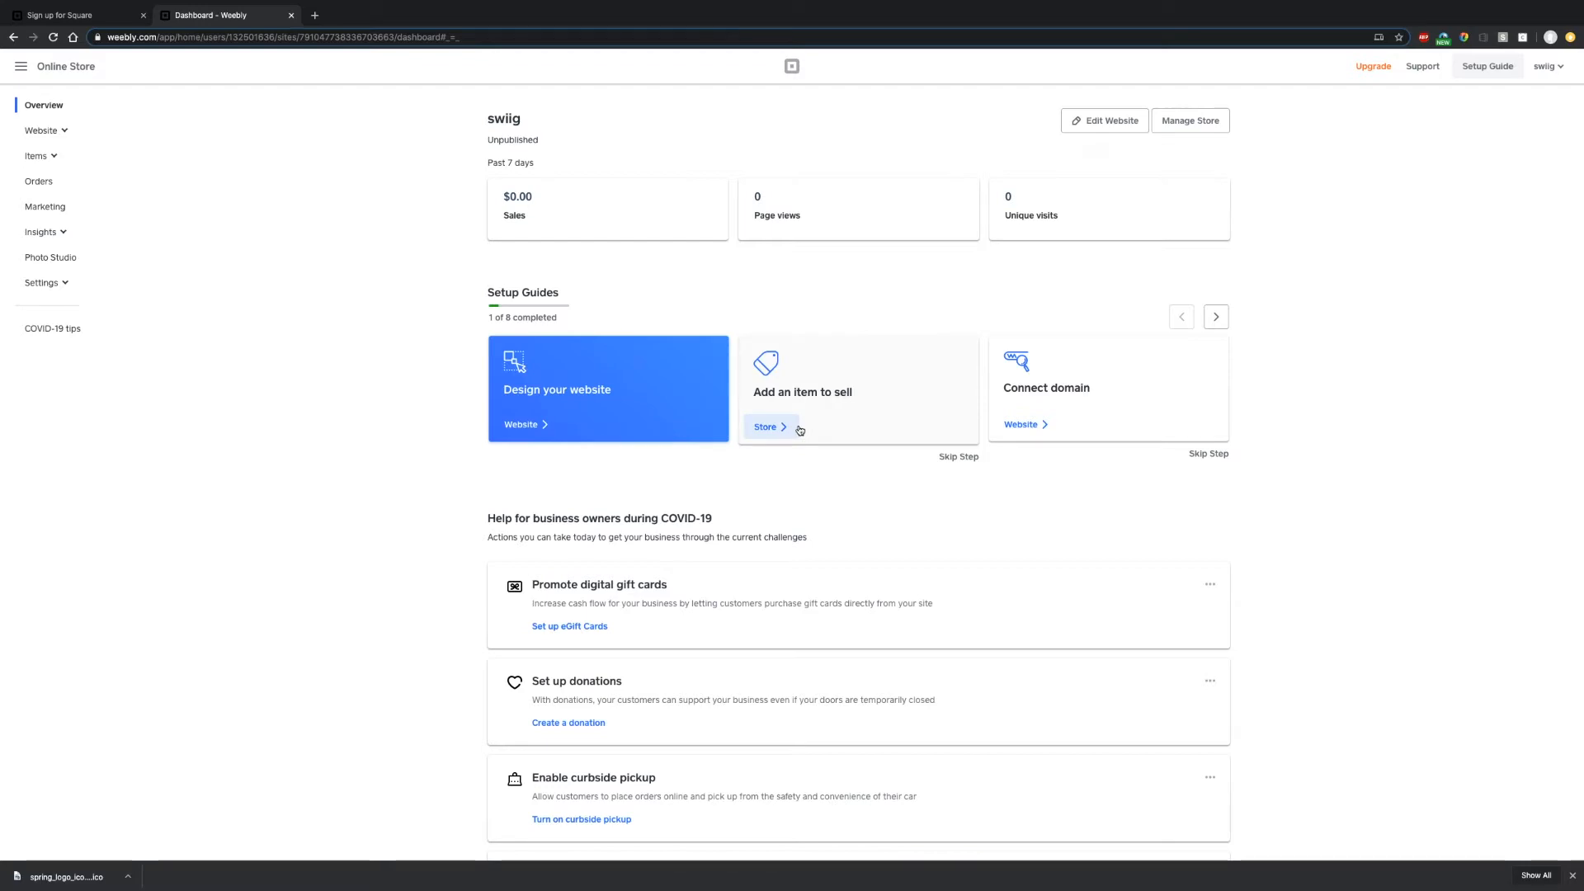
- Select all 30 synced smoothie items in the Item Library and add them to the online store
{"action": "left_click", "coordinate": [50, 159]}
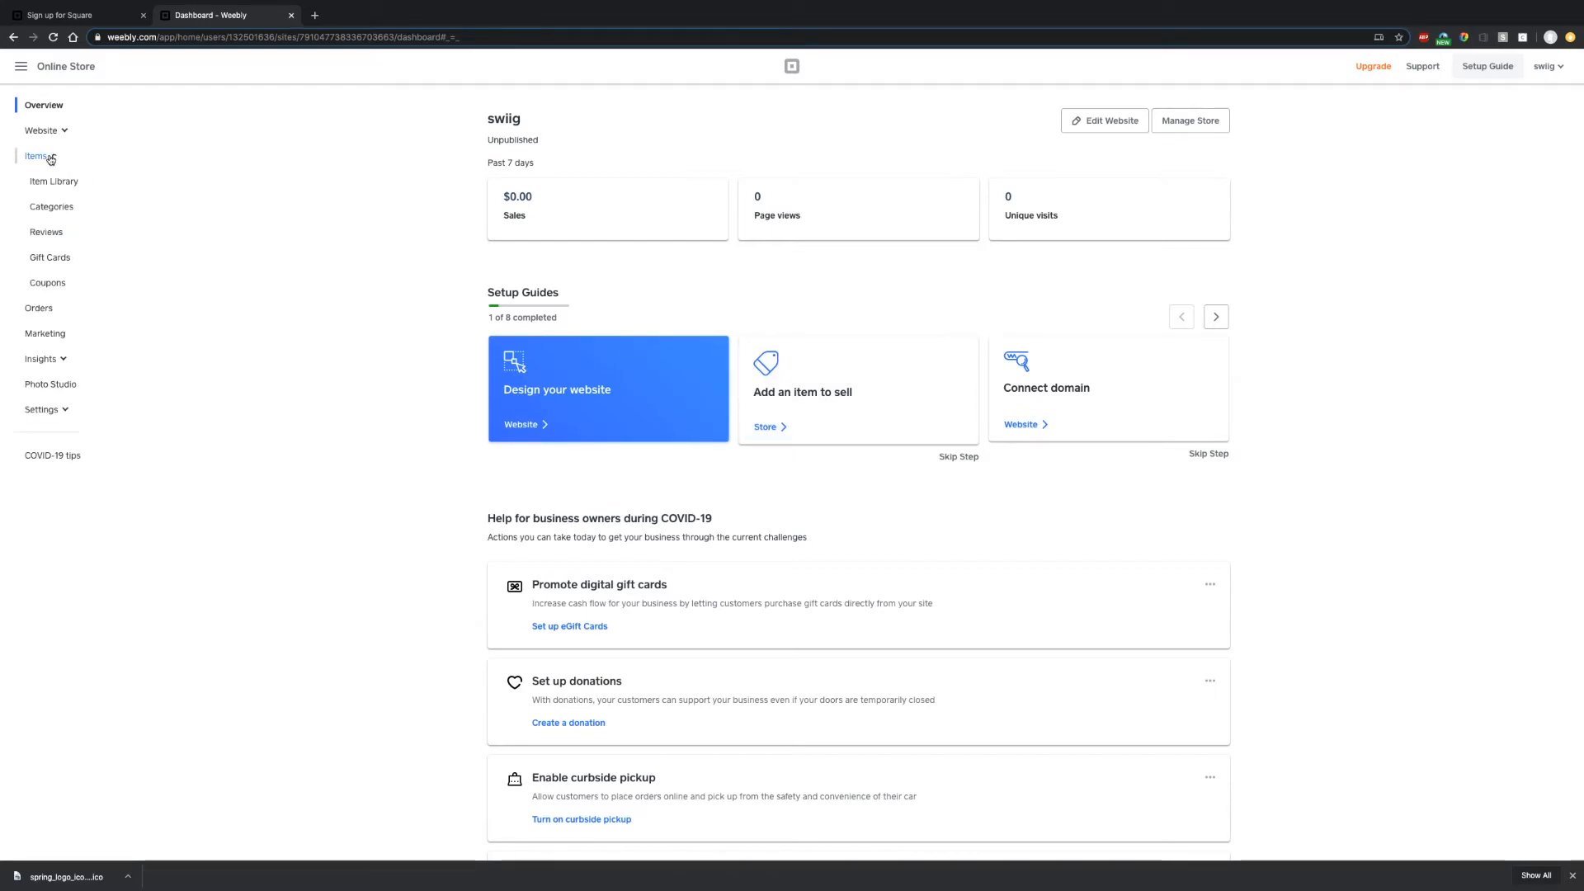
{"action": "left_click", "coordinate": [53, 182]}
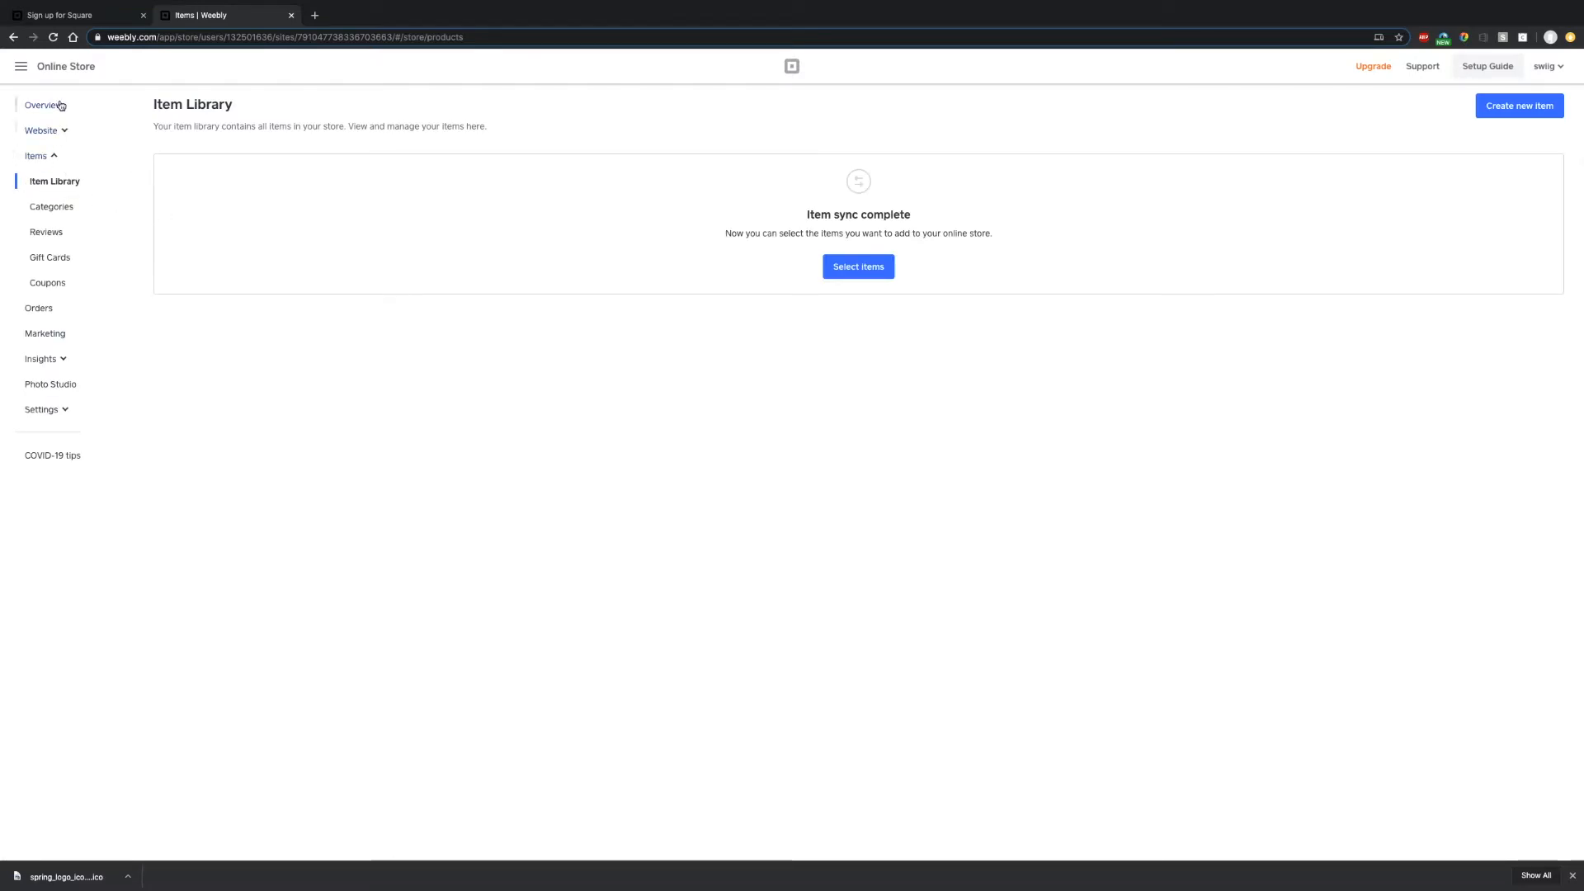
{"action": "left_click", "coordinate": [880, 277]}
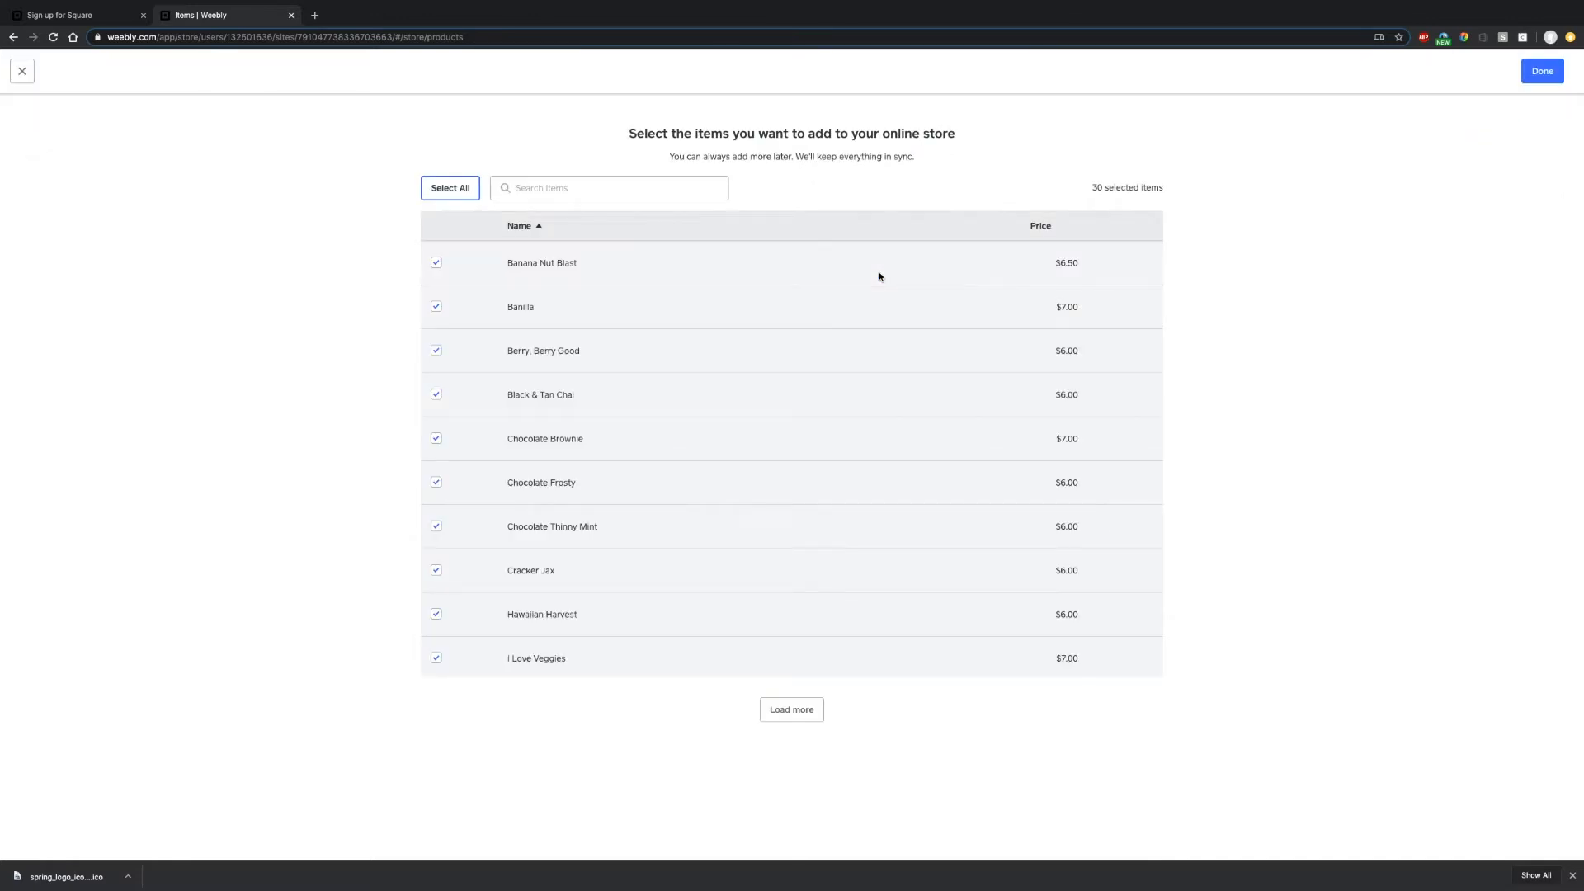
{"action": "left_click", "coordinate": [453, 190]}
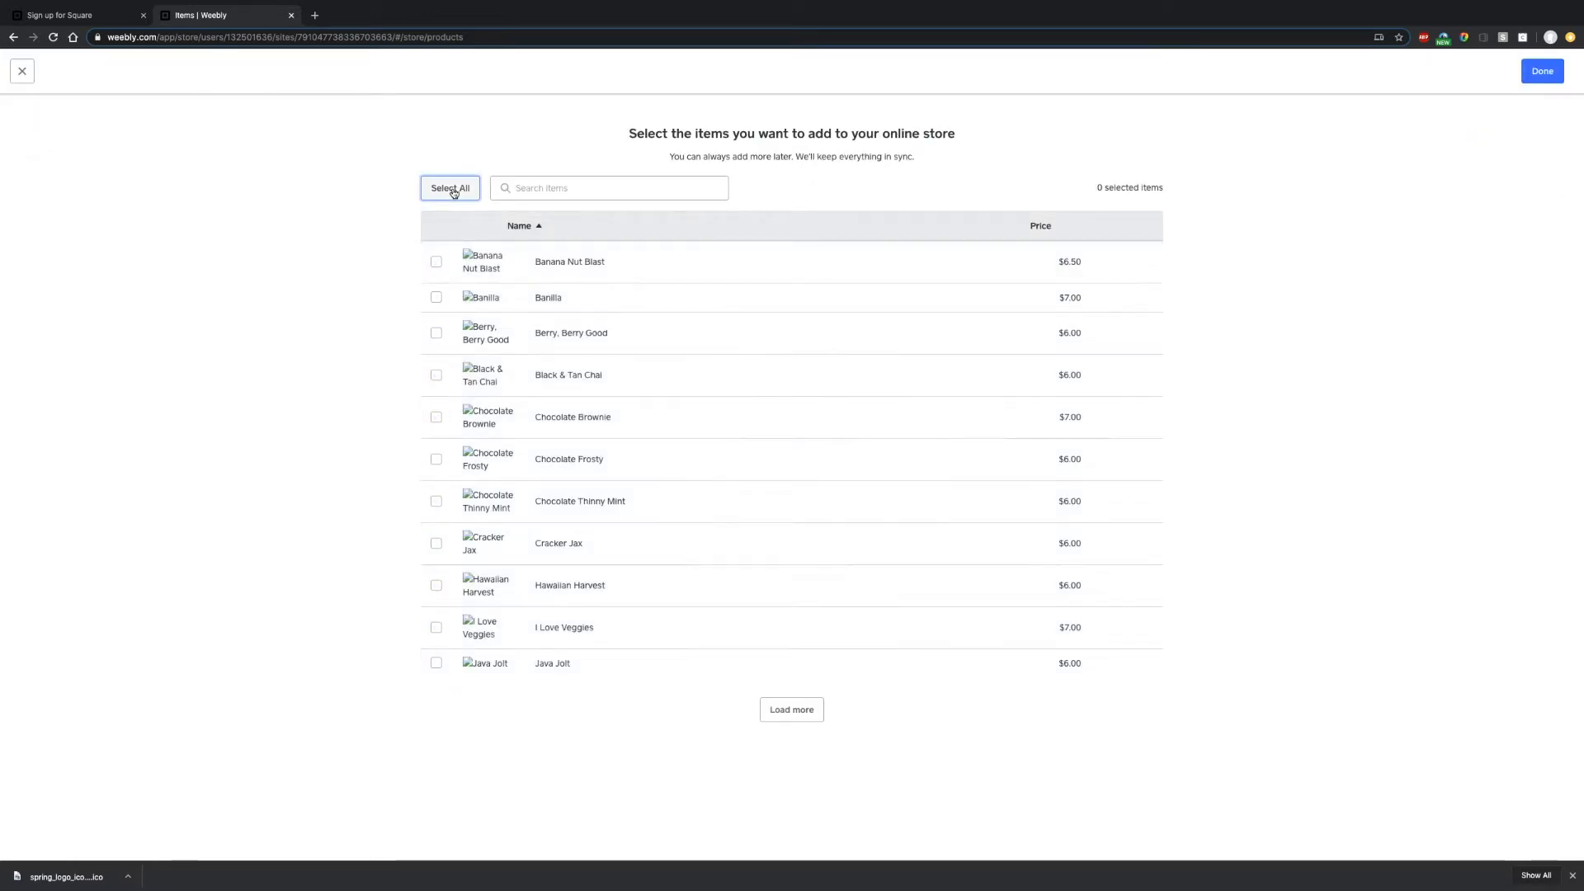
{"action": "left_click", "coordinate": [452, 189]}
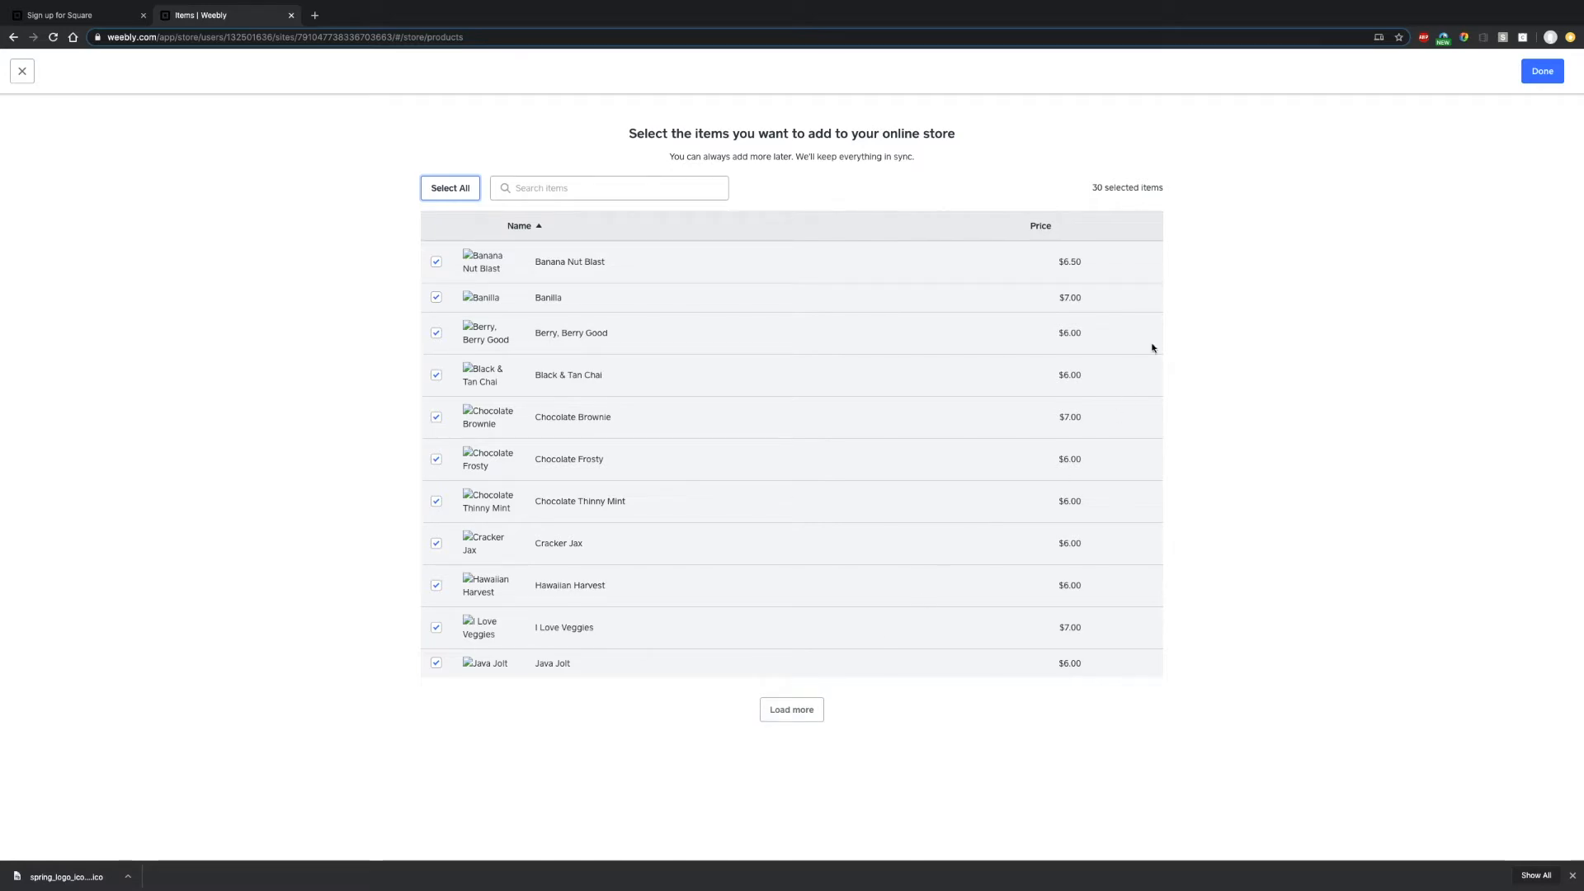
{"action": "left_click", "coordinate": [1542, 71]}
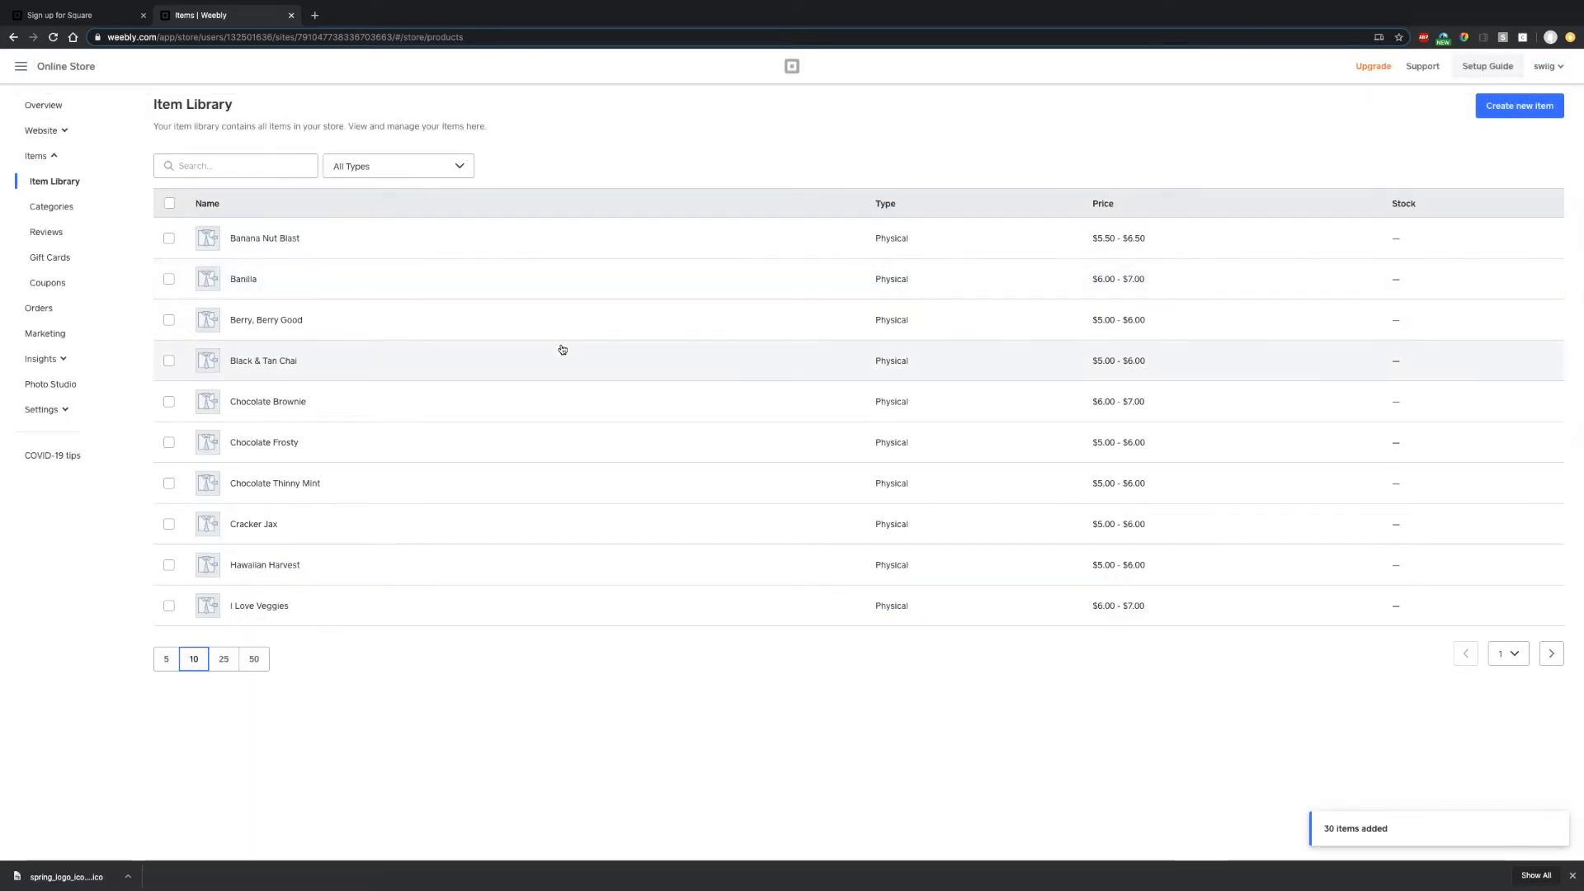
{"action": "scroll", "coordinate": [919, 411], "scroll_direction": "down", "scroll_amount": 1}
{"action": "scroll", "coordinate": [908, 409], "scroll_direction": "up", "scroll_amount": 1}
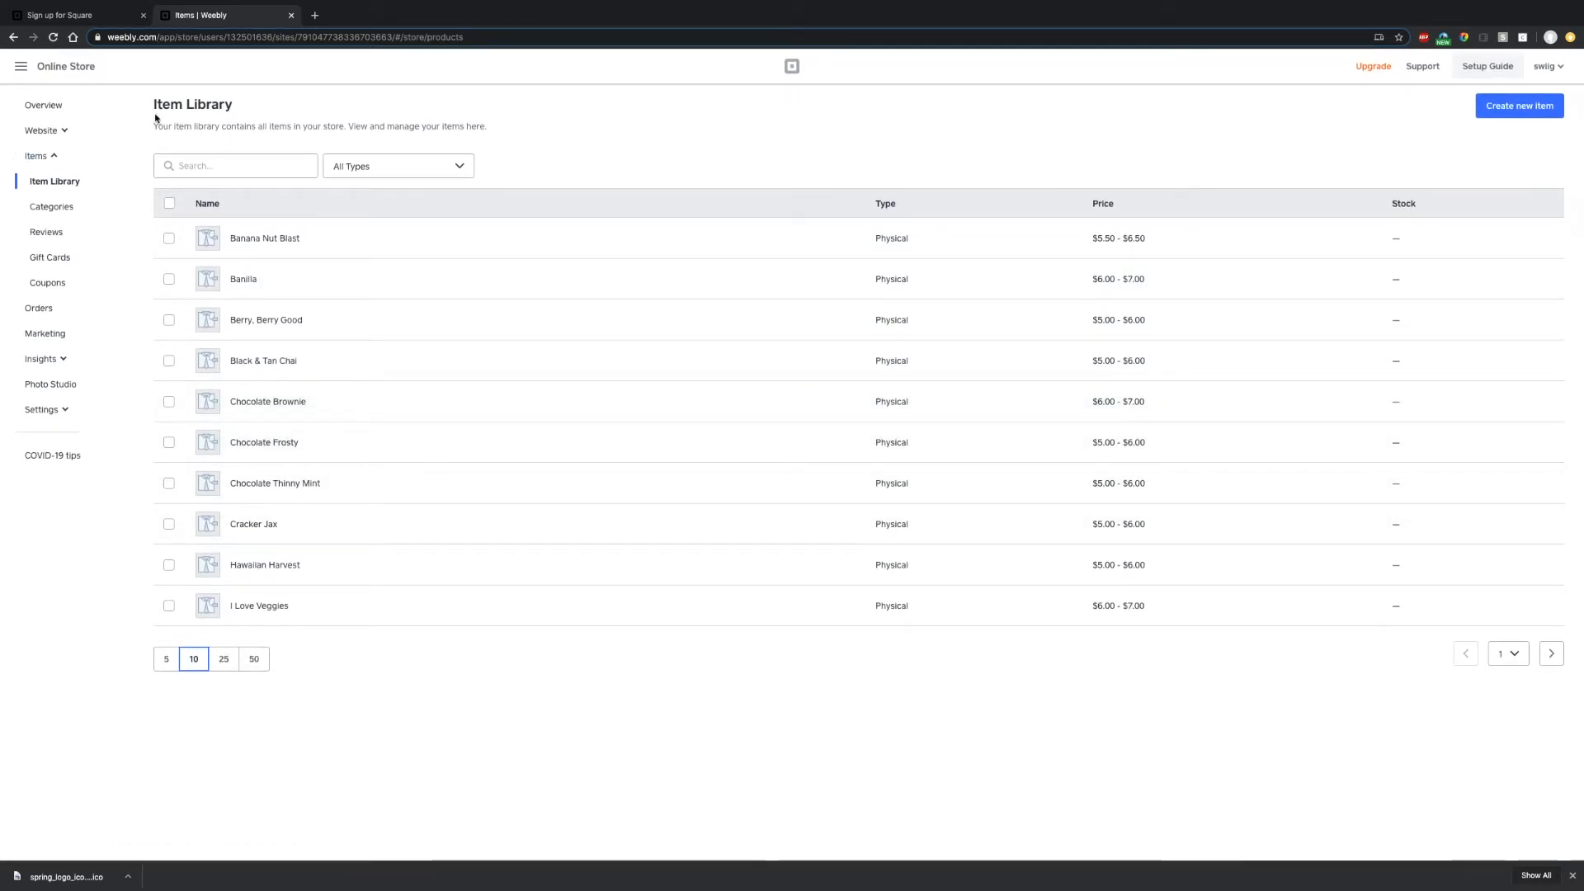
- Return to the Online Store overview, now 2 of 8 guides done, and start Design your site
{"action": "left_click", "coordinate": [46, 129]}
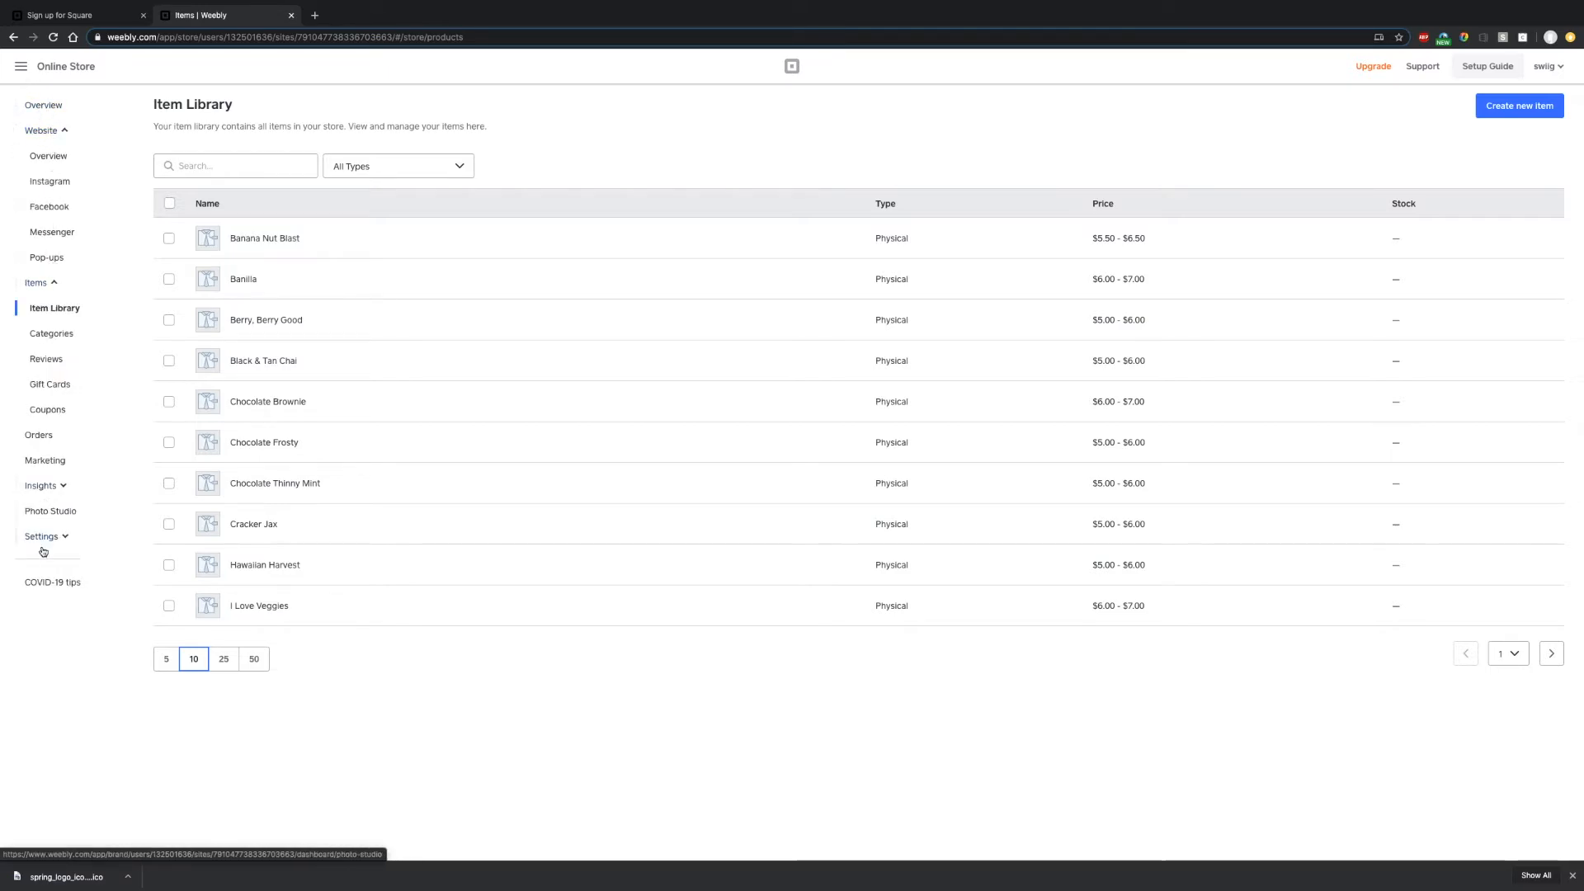
{"action": "left_click", "coordinate": [60, 66]}
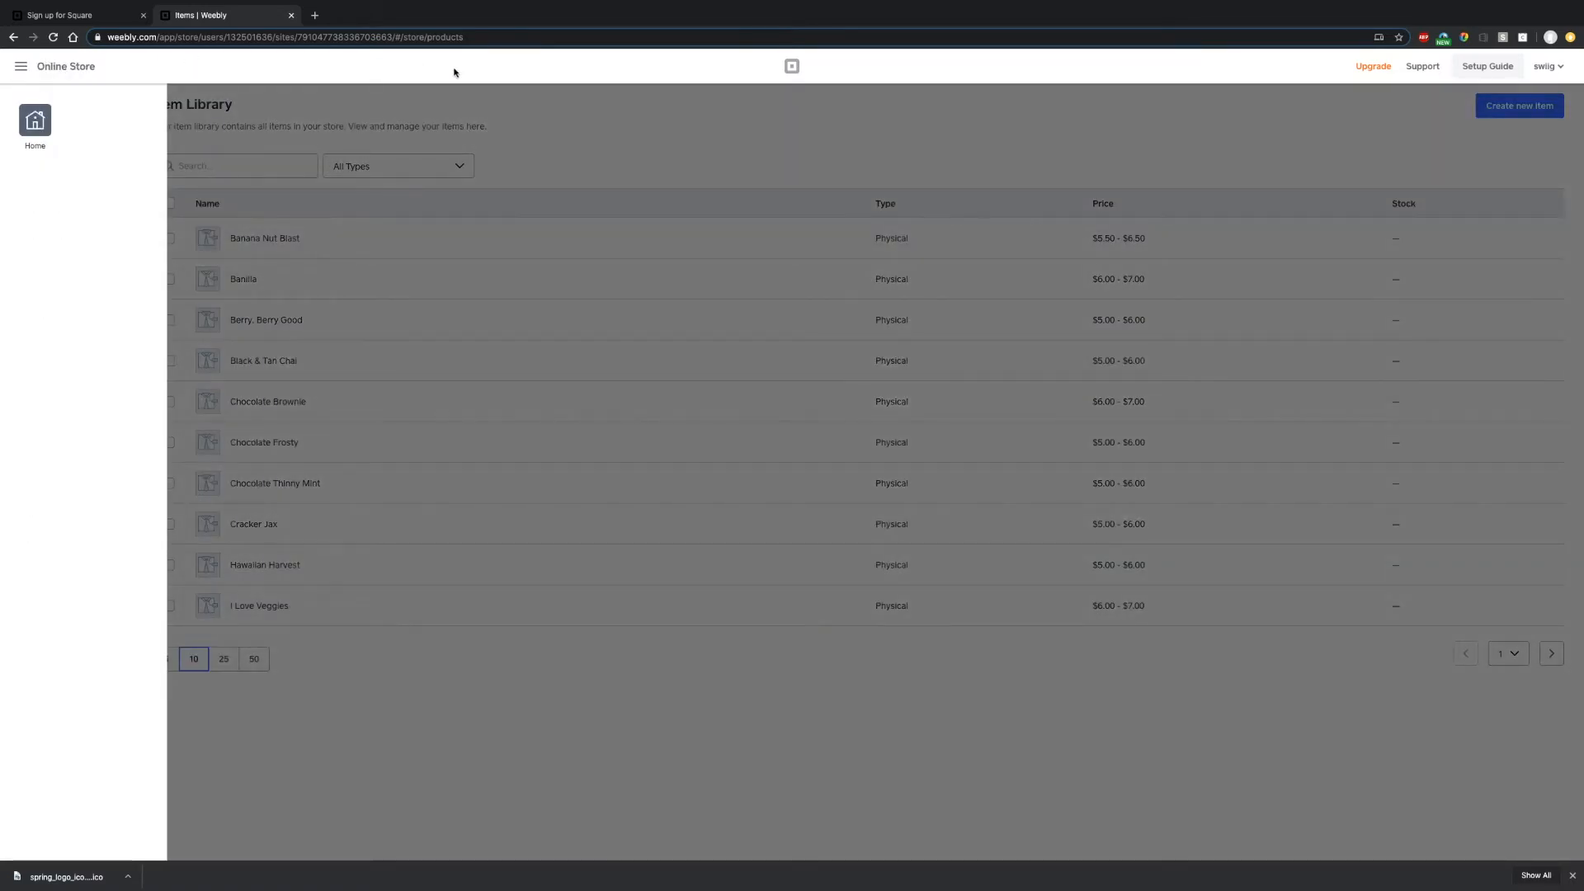
{"action": "left_click", "coordinate": [33, 123]}
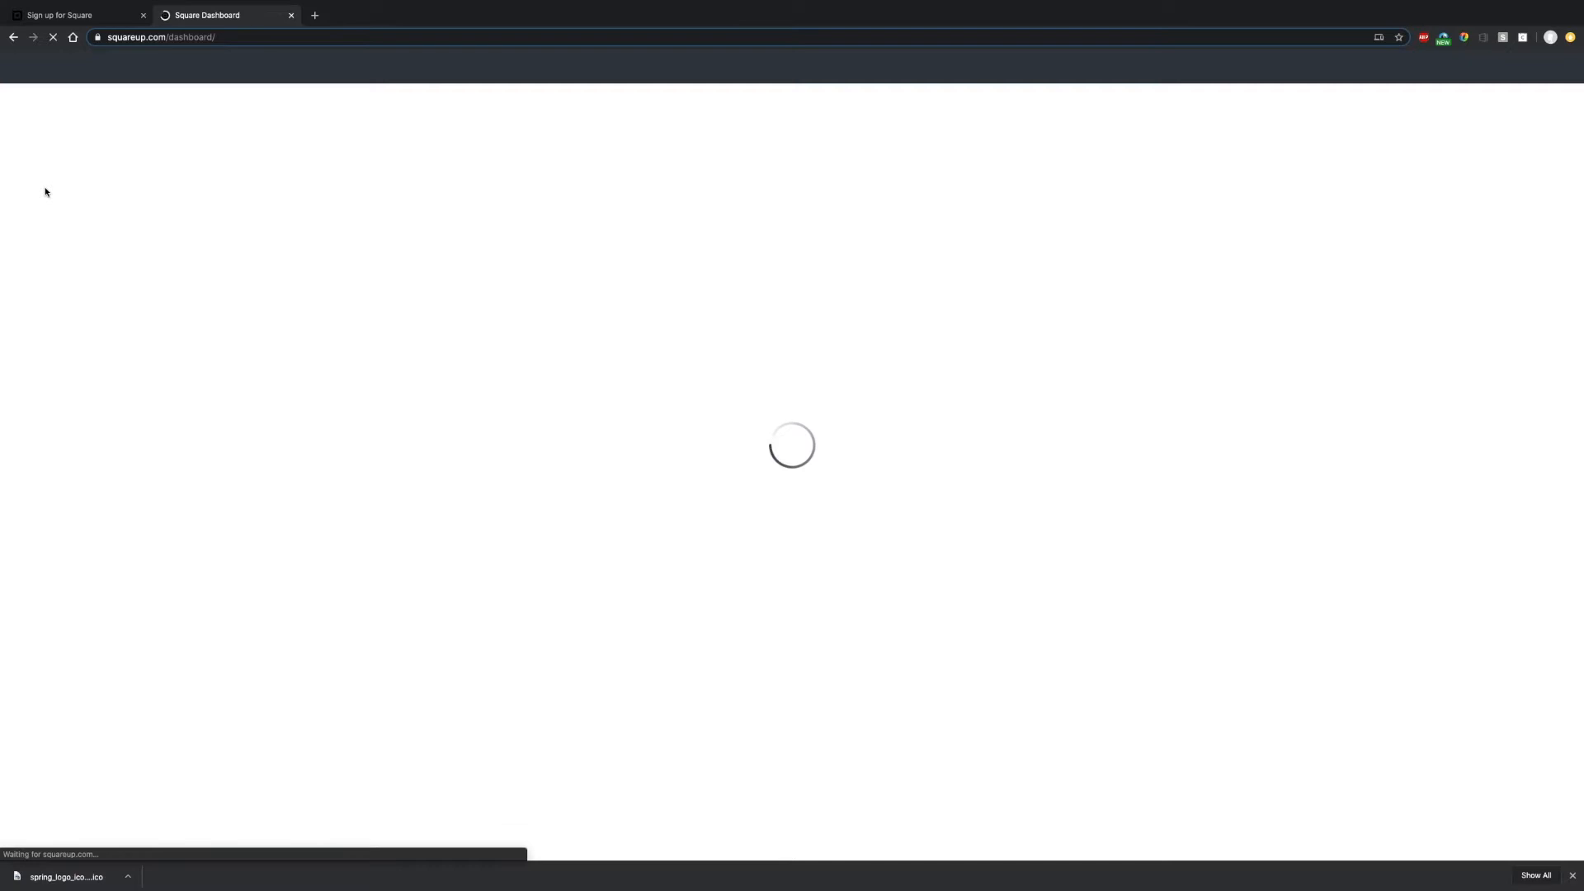
{"action": "left_click", "coordinate": [28, 313]}
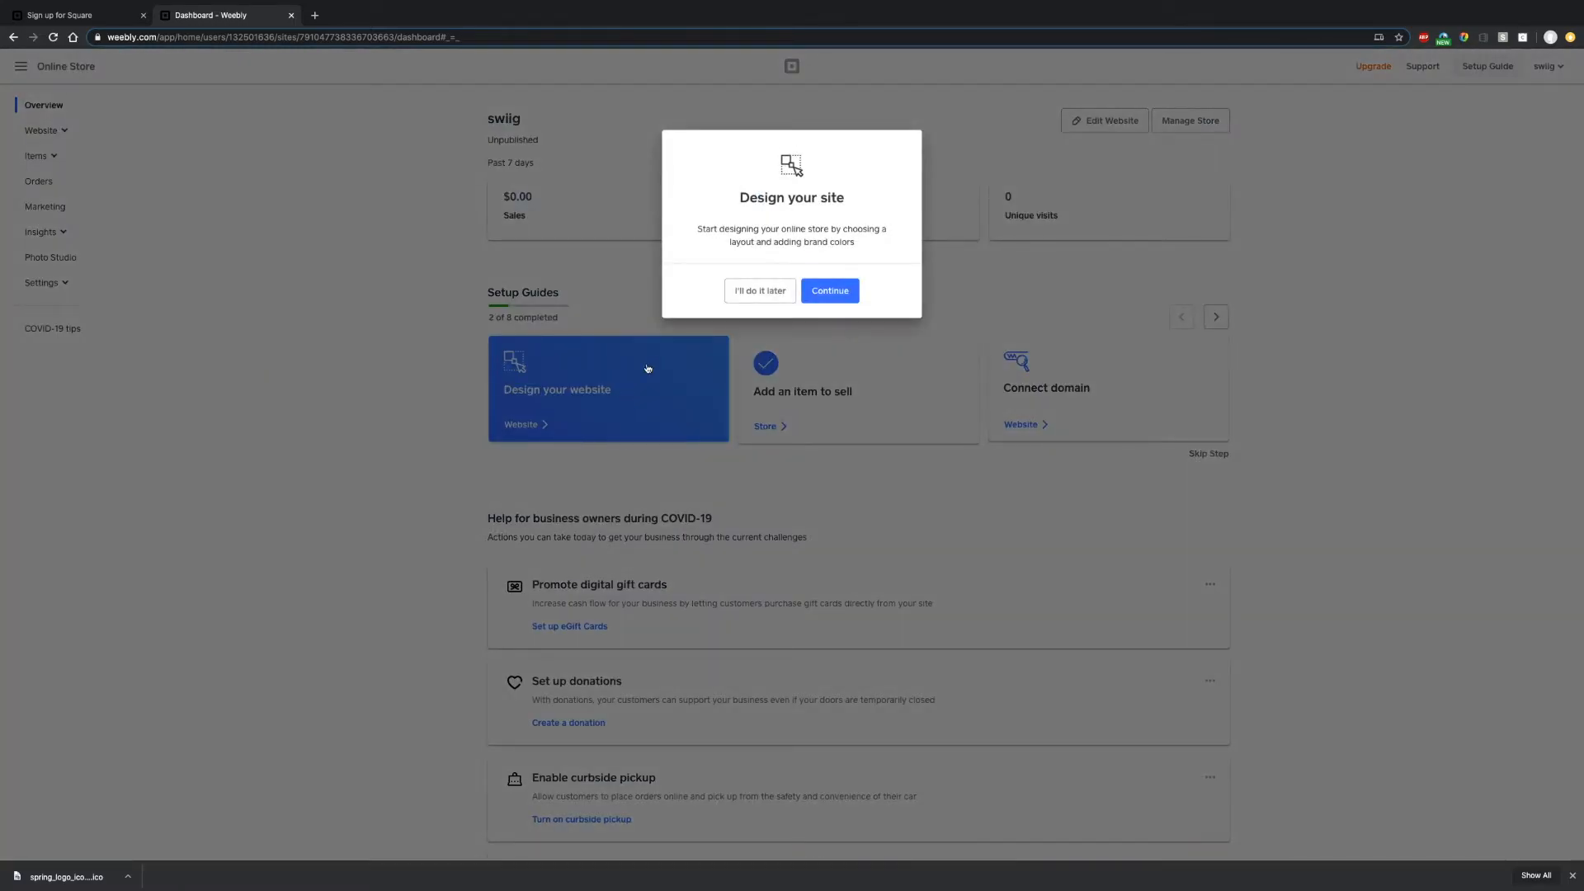
- Keep pickup/delivery, email collection and location & hours features, turning off selling items to ship
{"action": "left_click", "coordinate": [833, 292]}
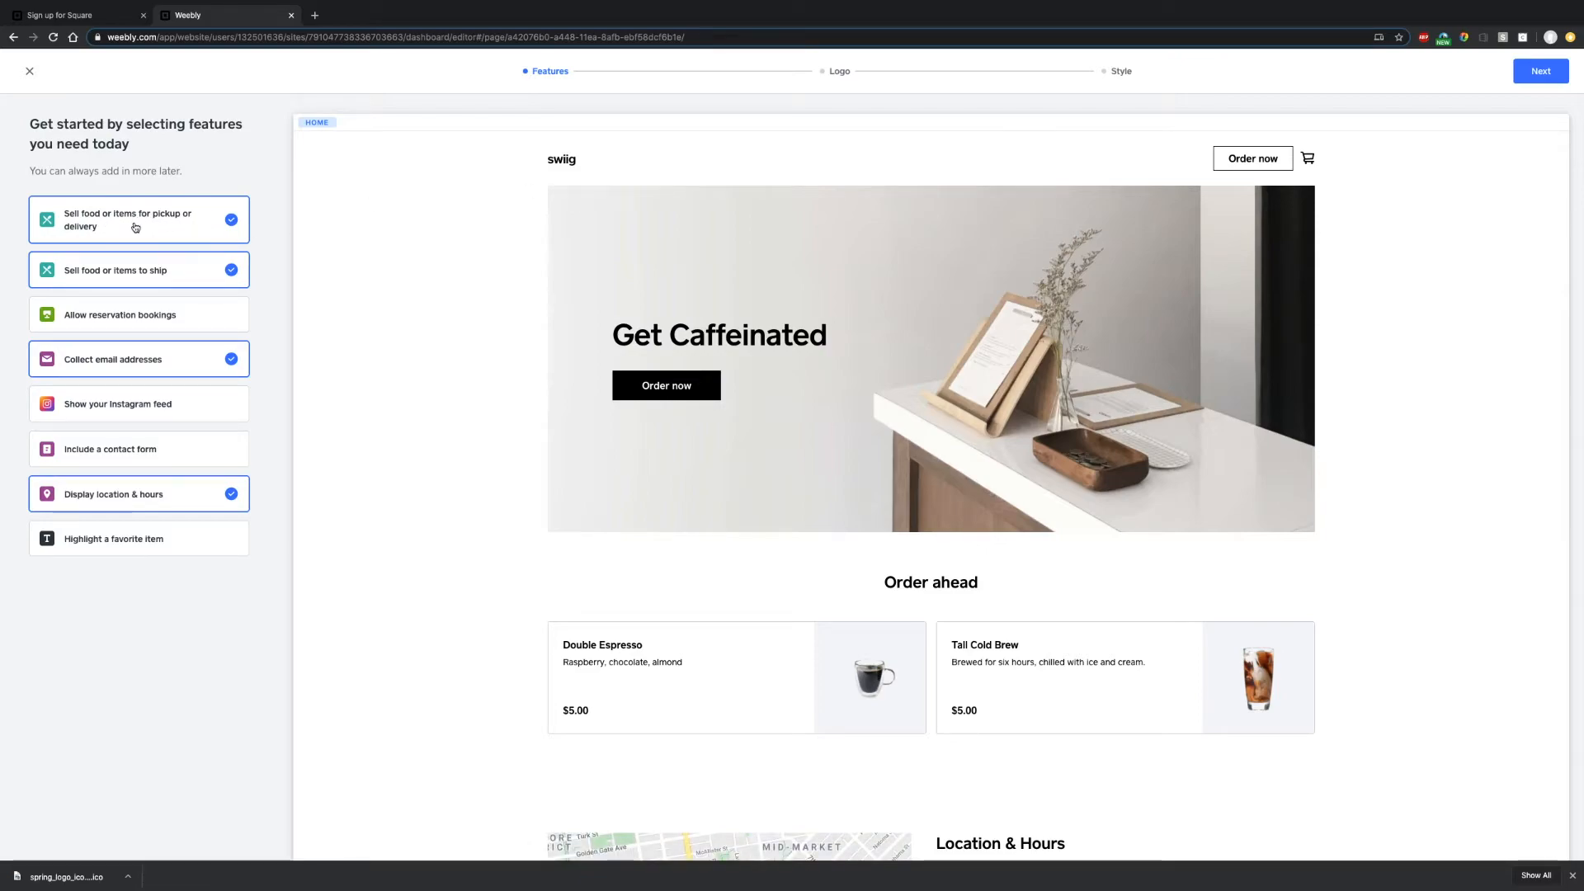
{"action": "left_click", "coordinate": [197, 229]}
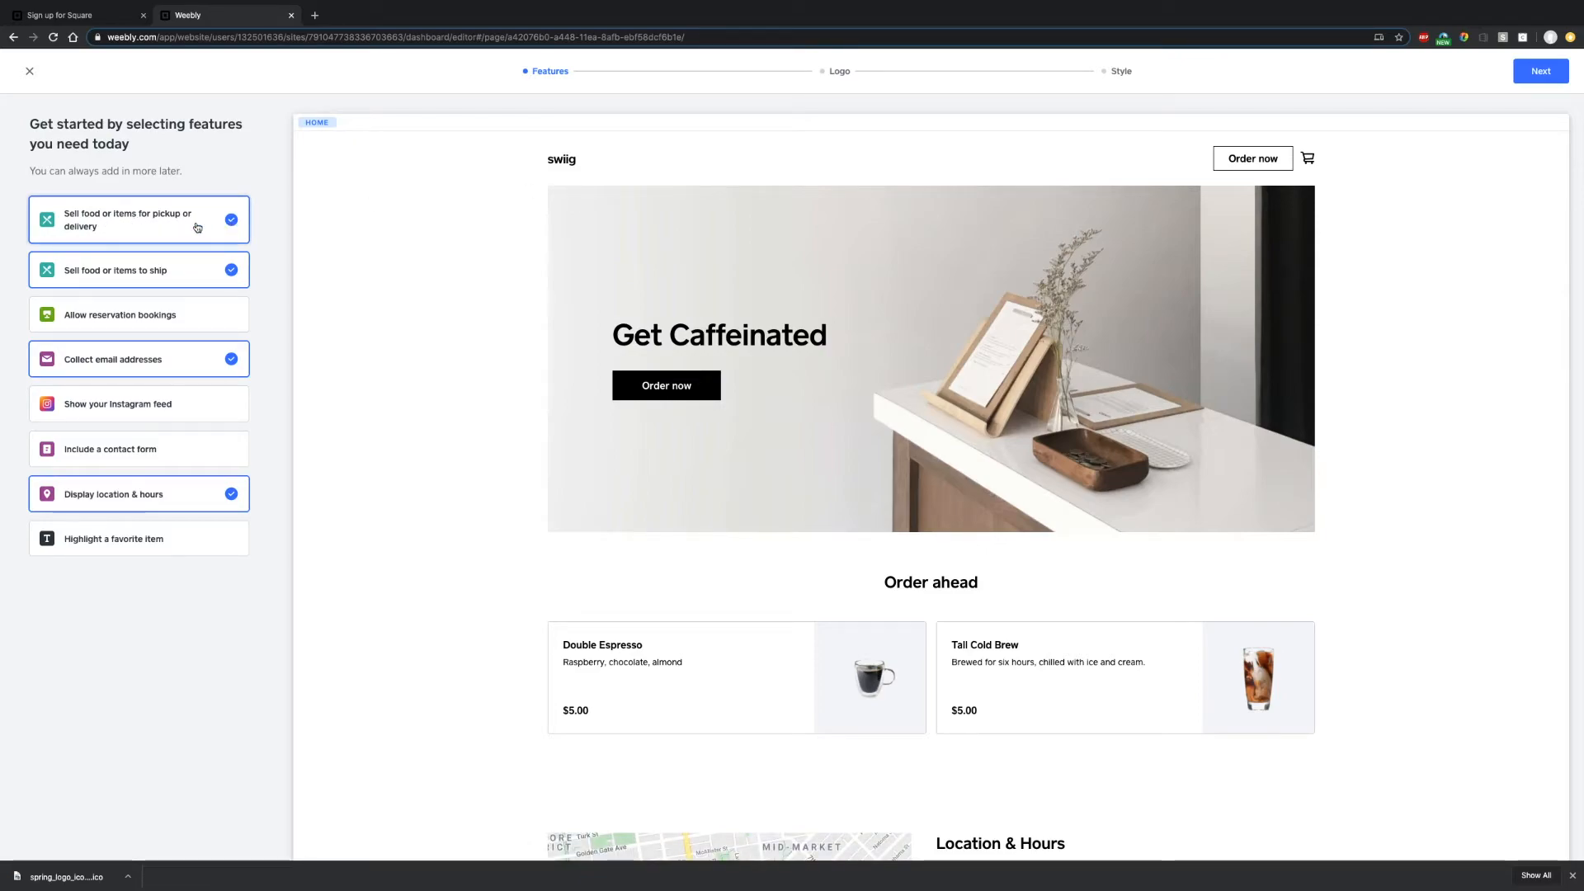
{"action": "left_click", "coordinate": [196, 229]}
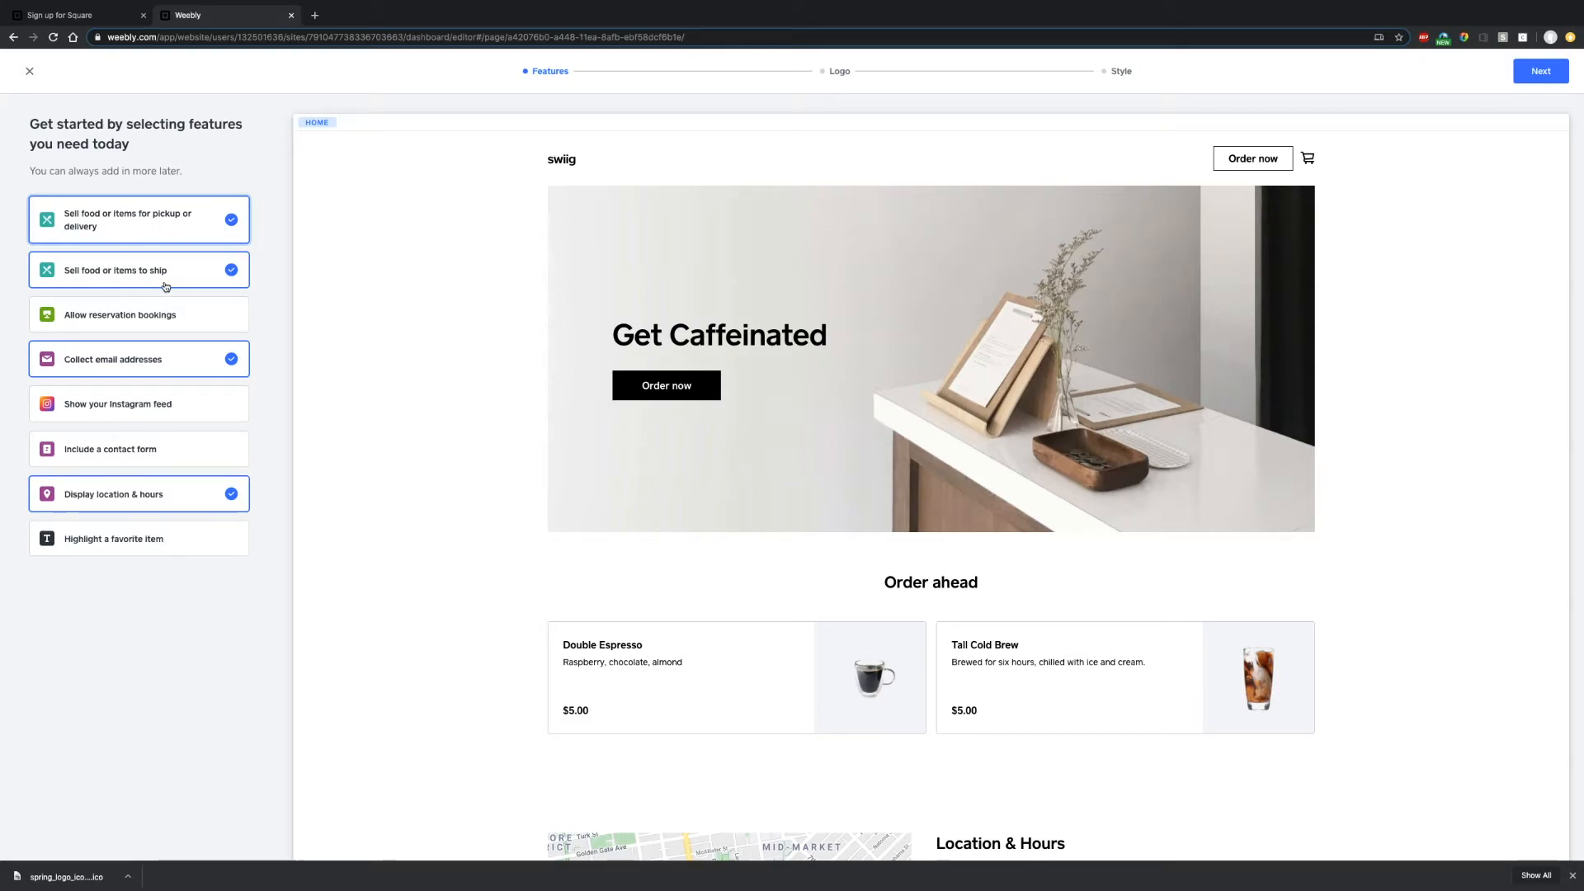
{"action": "left_click", "coordinate": [235, 274]}
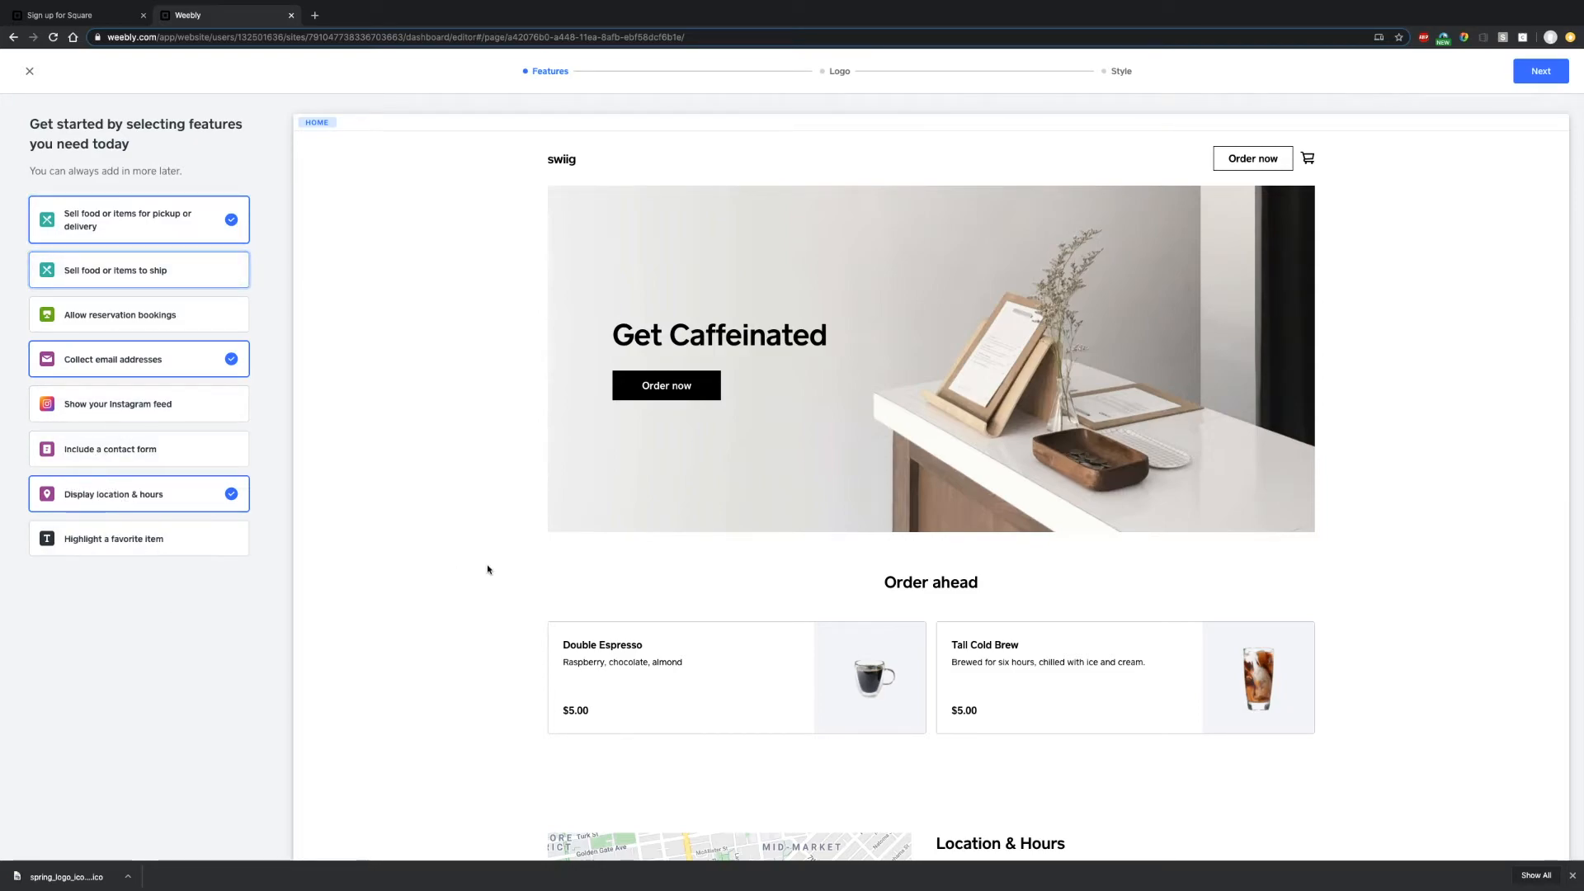
{"action": "scroll", "coordinate": [825, 594], "scroll_direction": "down", "scroll_amount": 3}
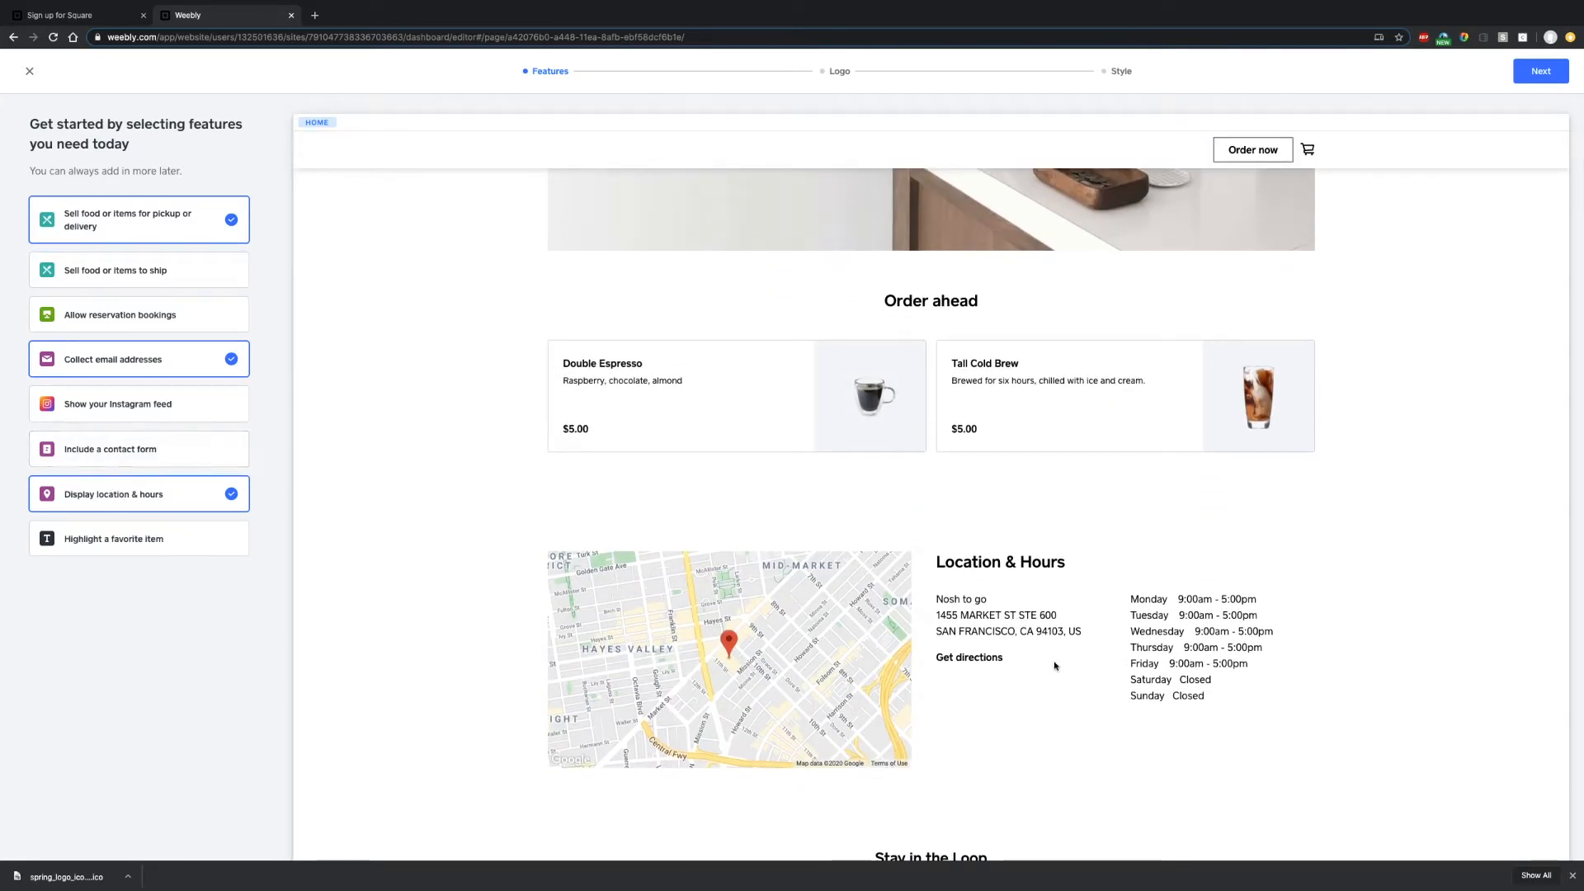
{"action": "scroll", "coordinate": [417, 537], "scroll_direction": "up", "scroll_amount": 4}
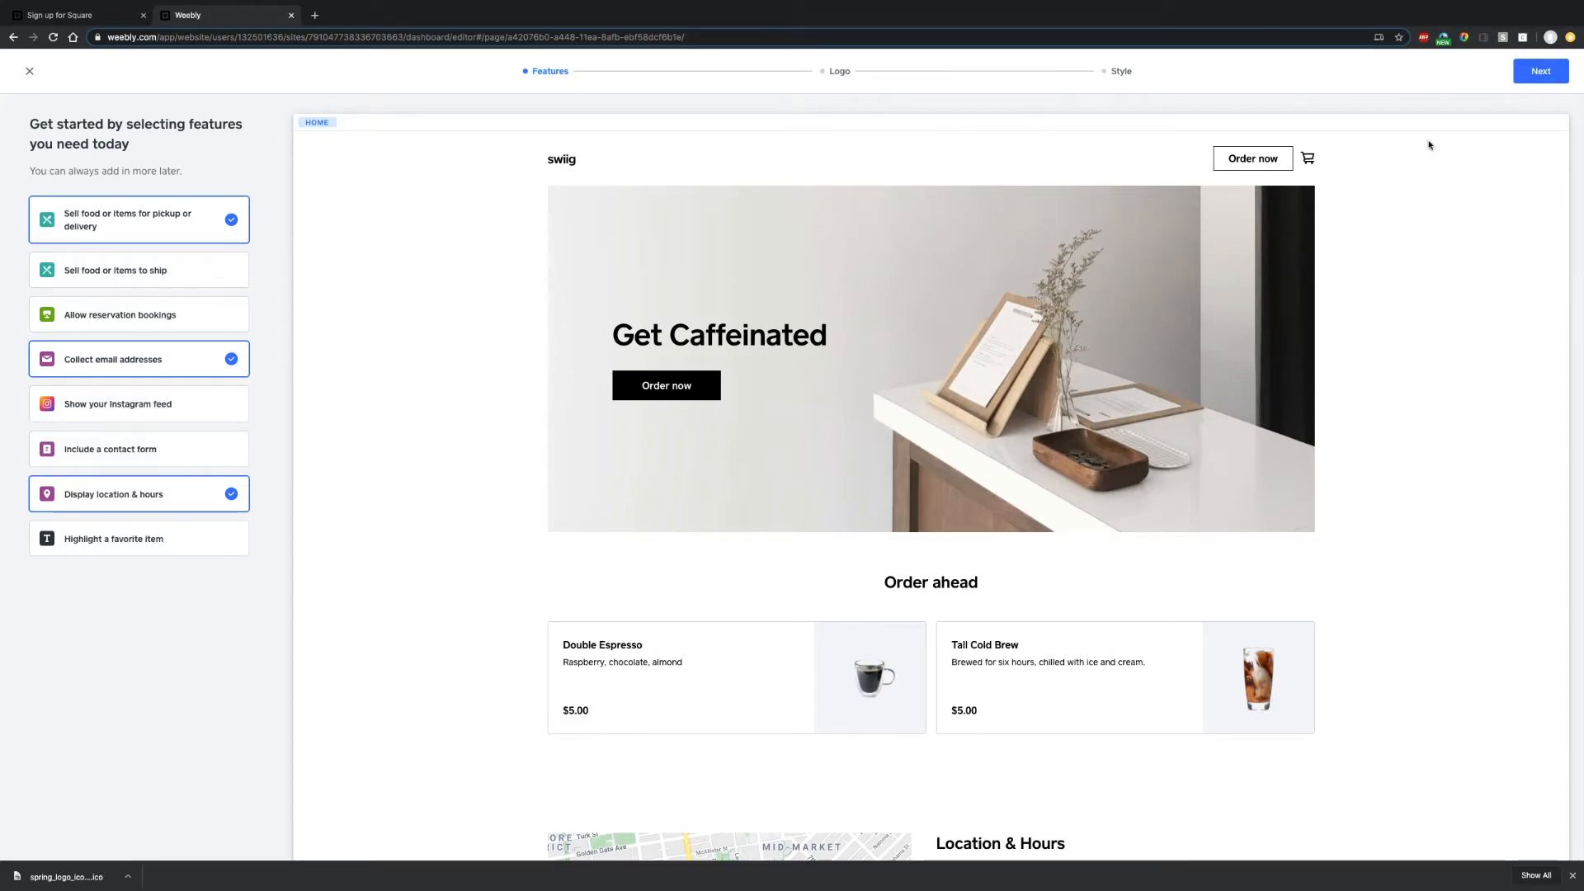
{"action": "left_click", "coordinate": [1540, 70]}
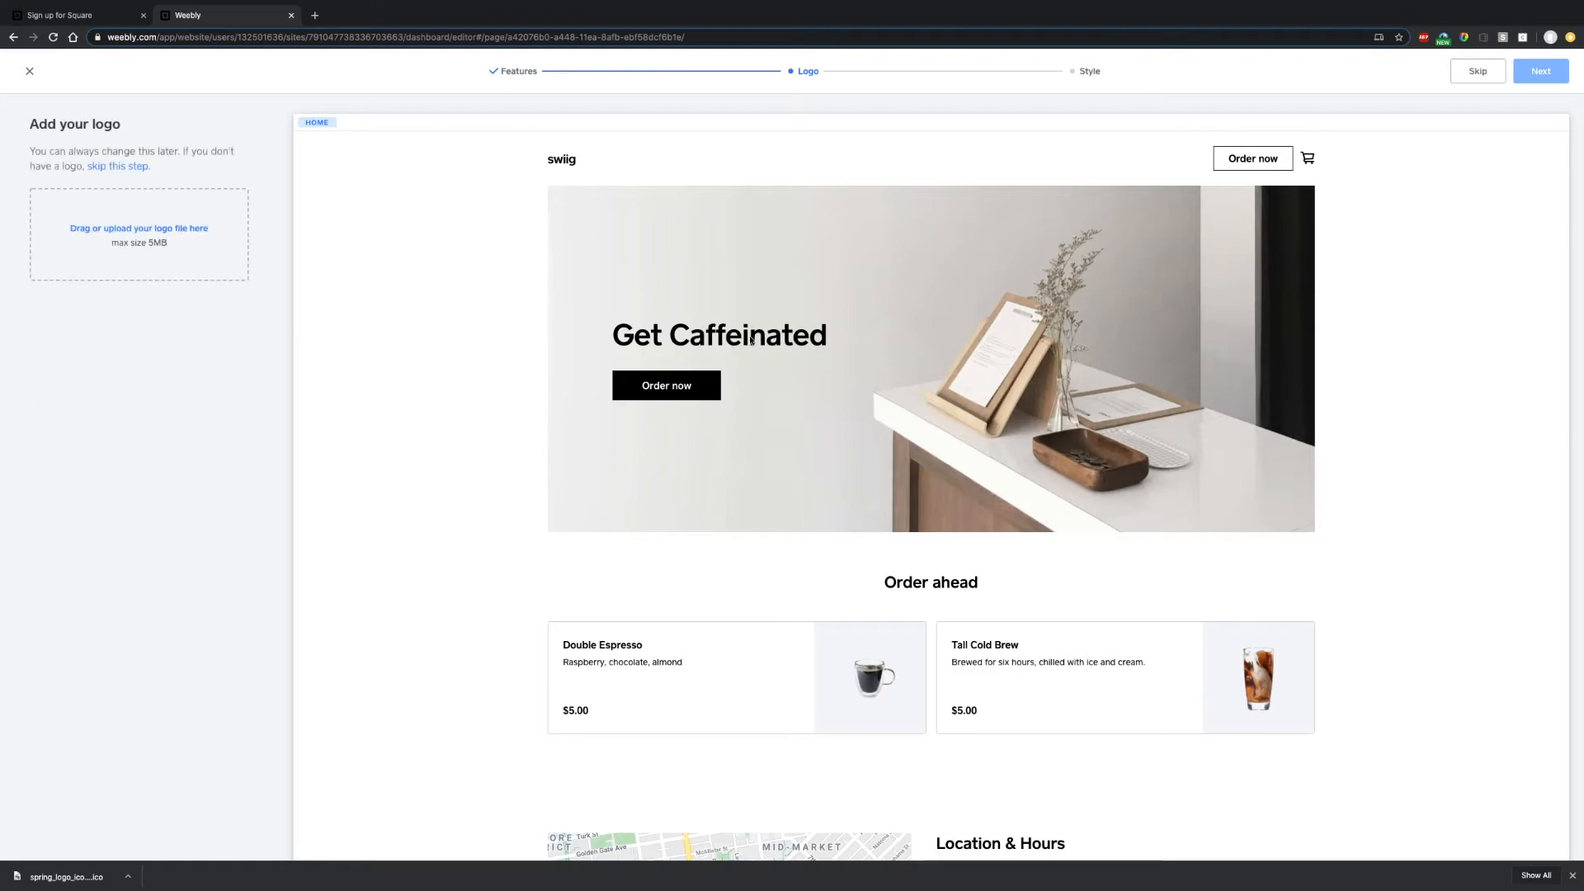
- Upload swiig-logo-grey-orange.png as the site header logo
{"action": "left_click", "coordinate": [197, 240]}
{"action": "left_click", "coordinate": [726, 69]}
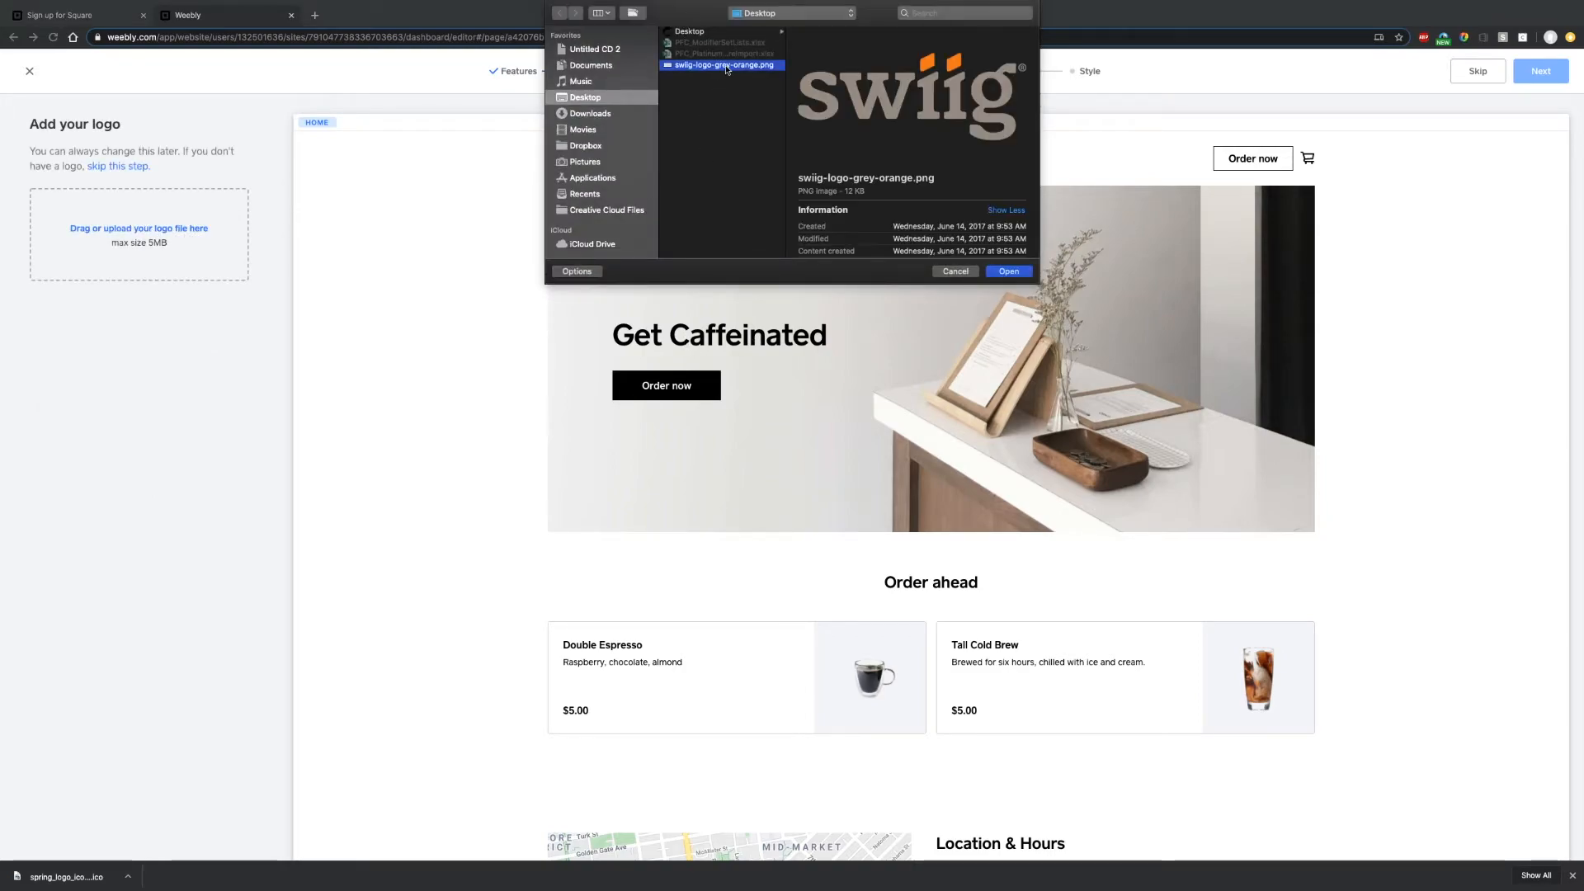
{"action": "left_click", "coordinate": [1008, 270]}
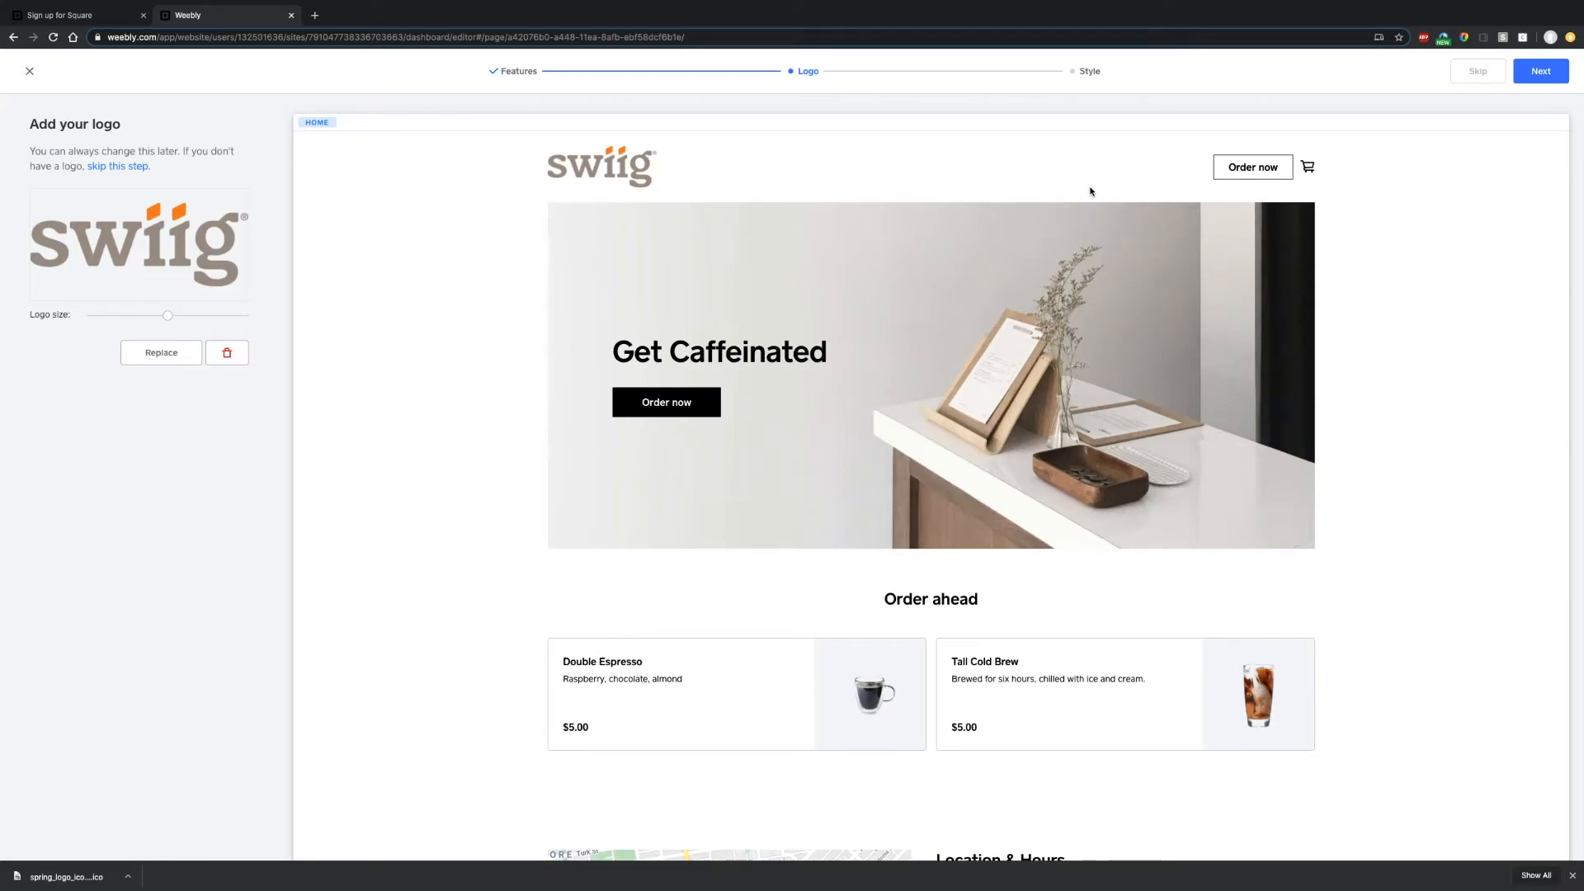
{"action": "left_click", "coordinate": [1536, 71]}
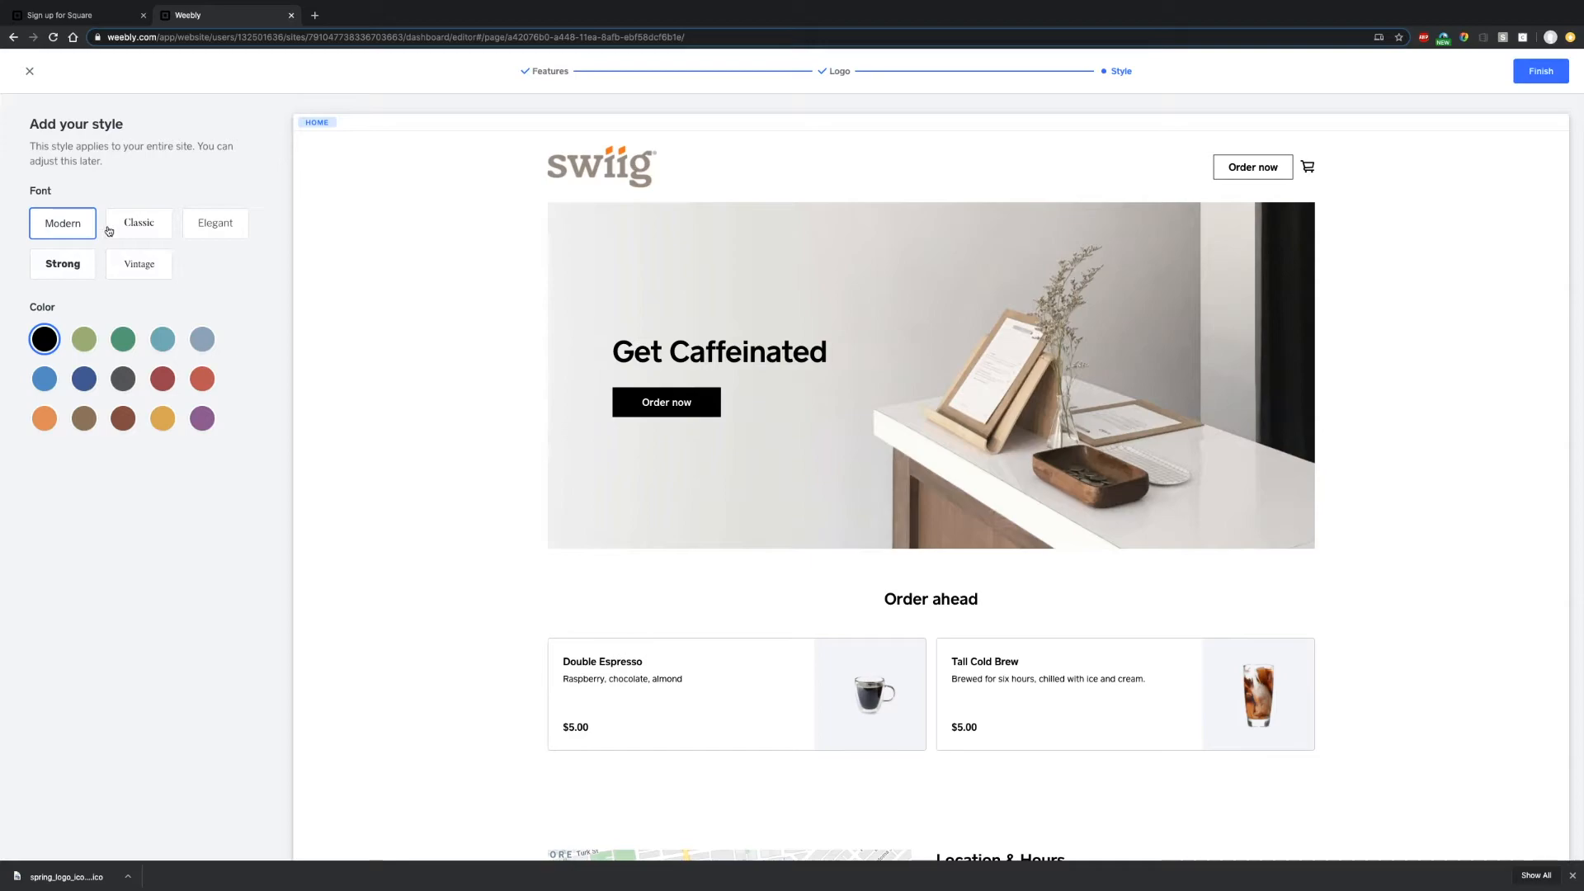
- Set the site's accent colour to orange and finish the site setup
{"action": "left_click", "coordinate": [61, 422]}
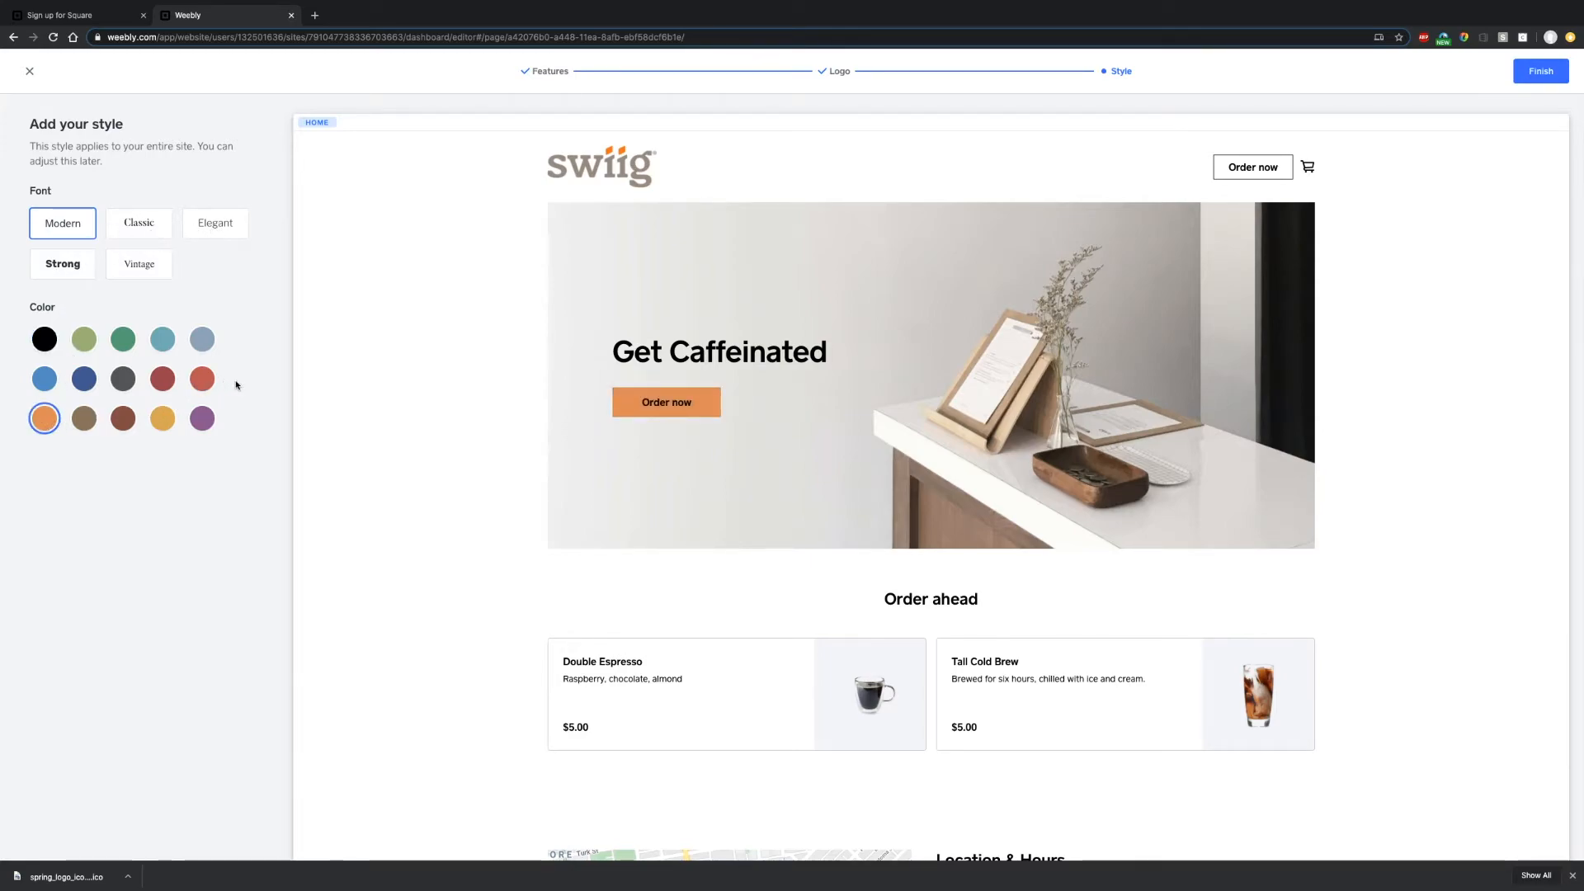
{"action": "scroll", "coordinate": [445, 382], "scroll_direction": "down", "scroll_amount": 3}
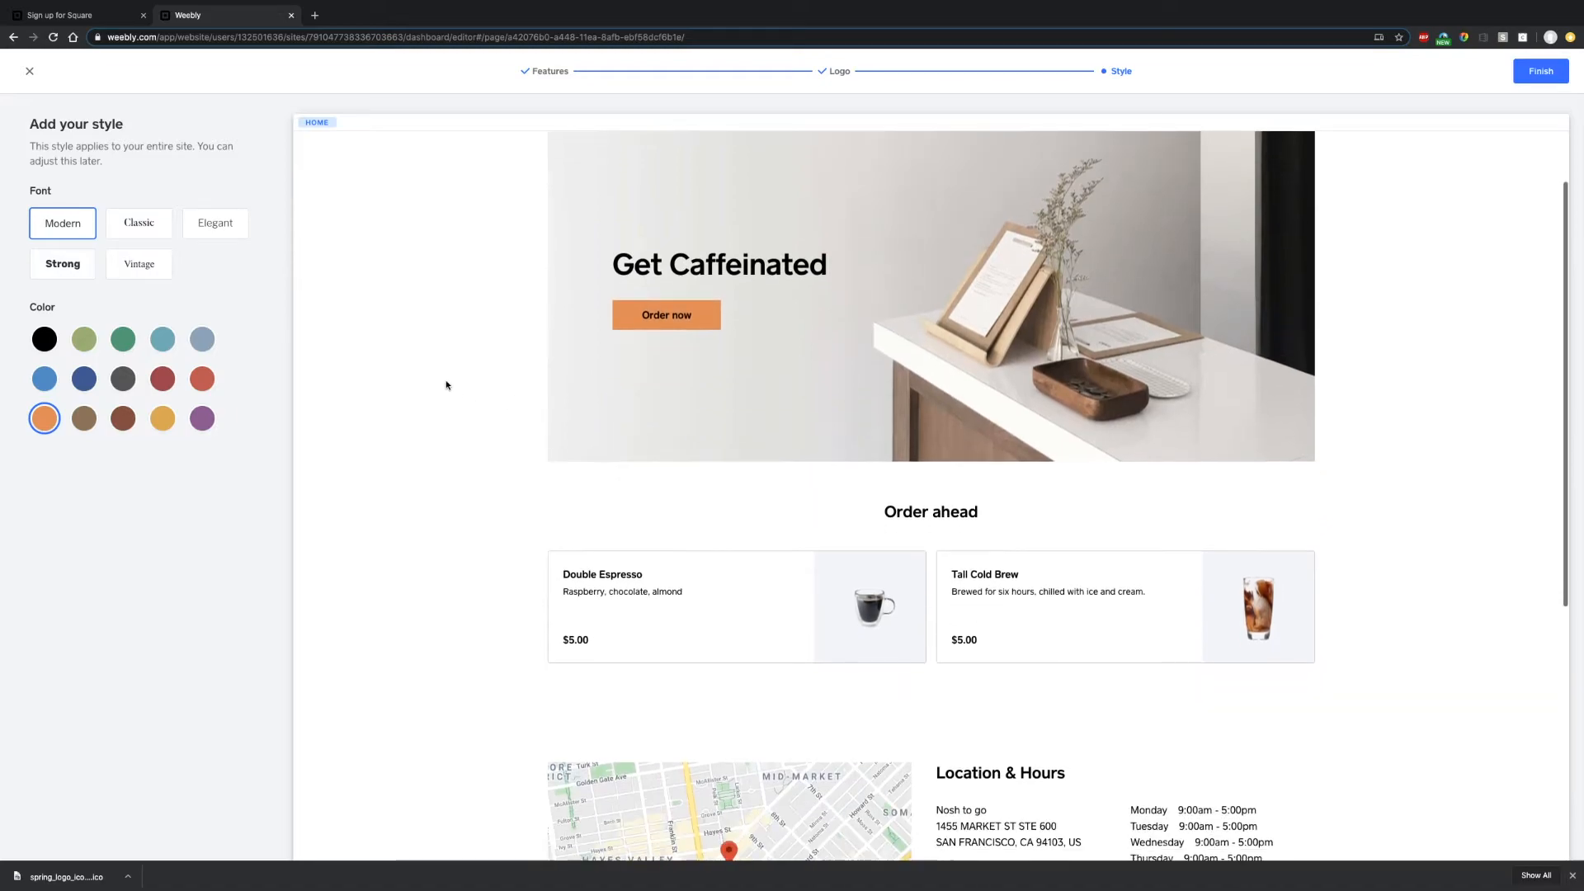
{"action": "scroll", "coordinate": [467, 389], "scroll_direction": "up", "scroll_amount": 3}
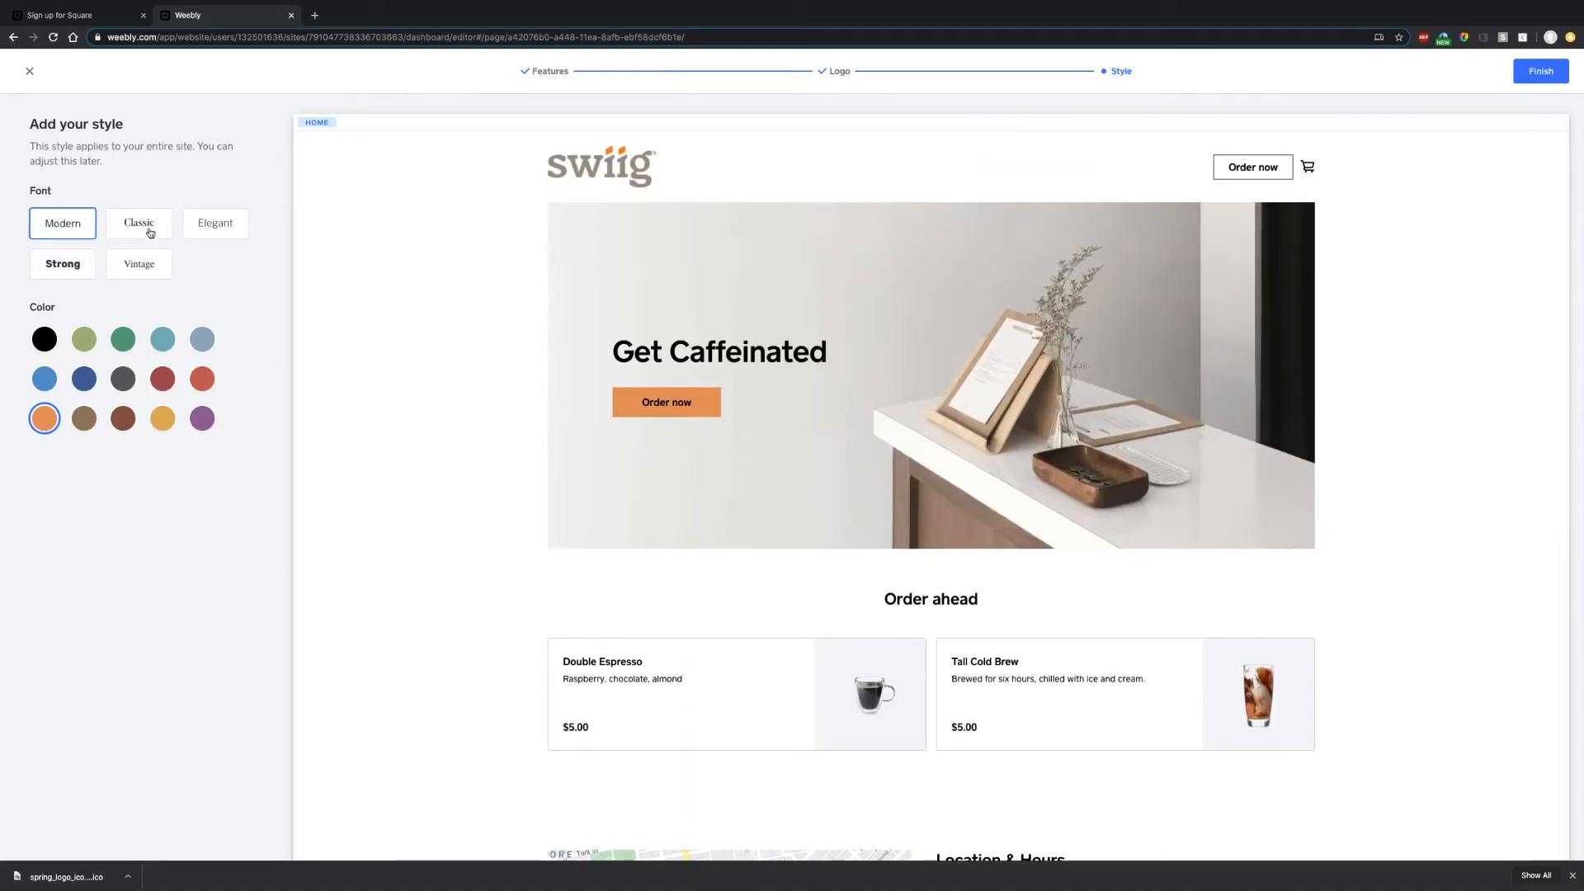
{"action": "left_click", "coordinate": [1554, 73]}
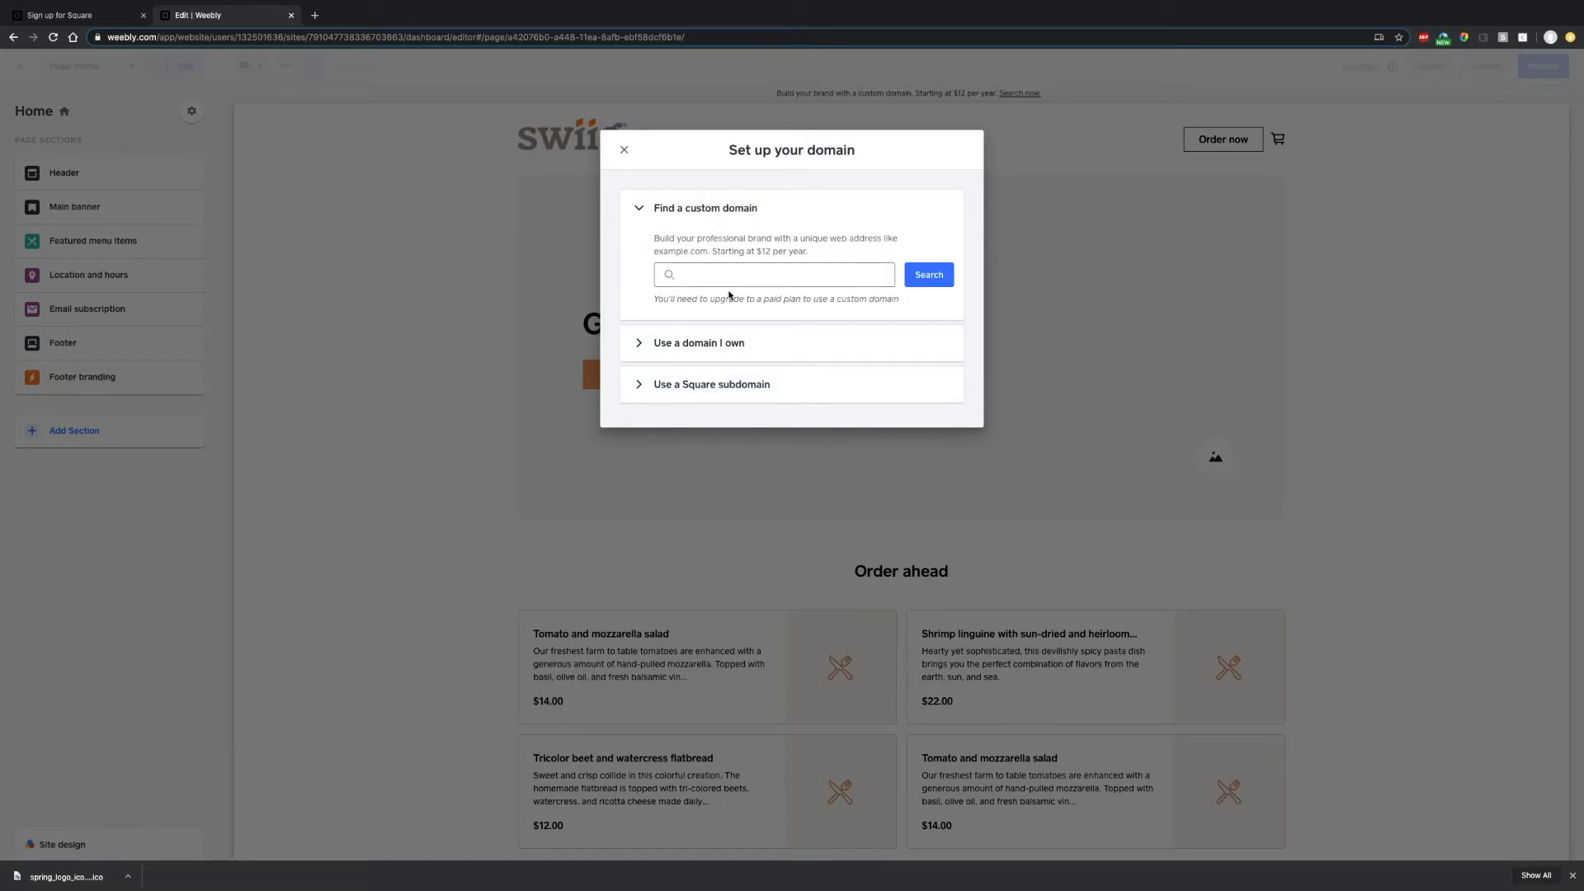
- Choose the free swiig Square subdomain instead of connecting an owned domain
{"action": "left_click", "coordinate": [635, 345]}
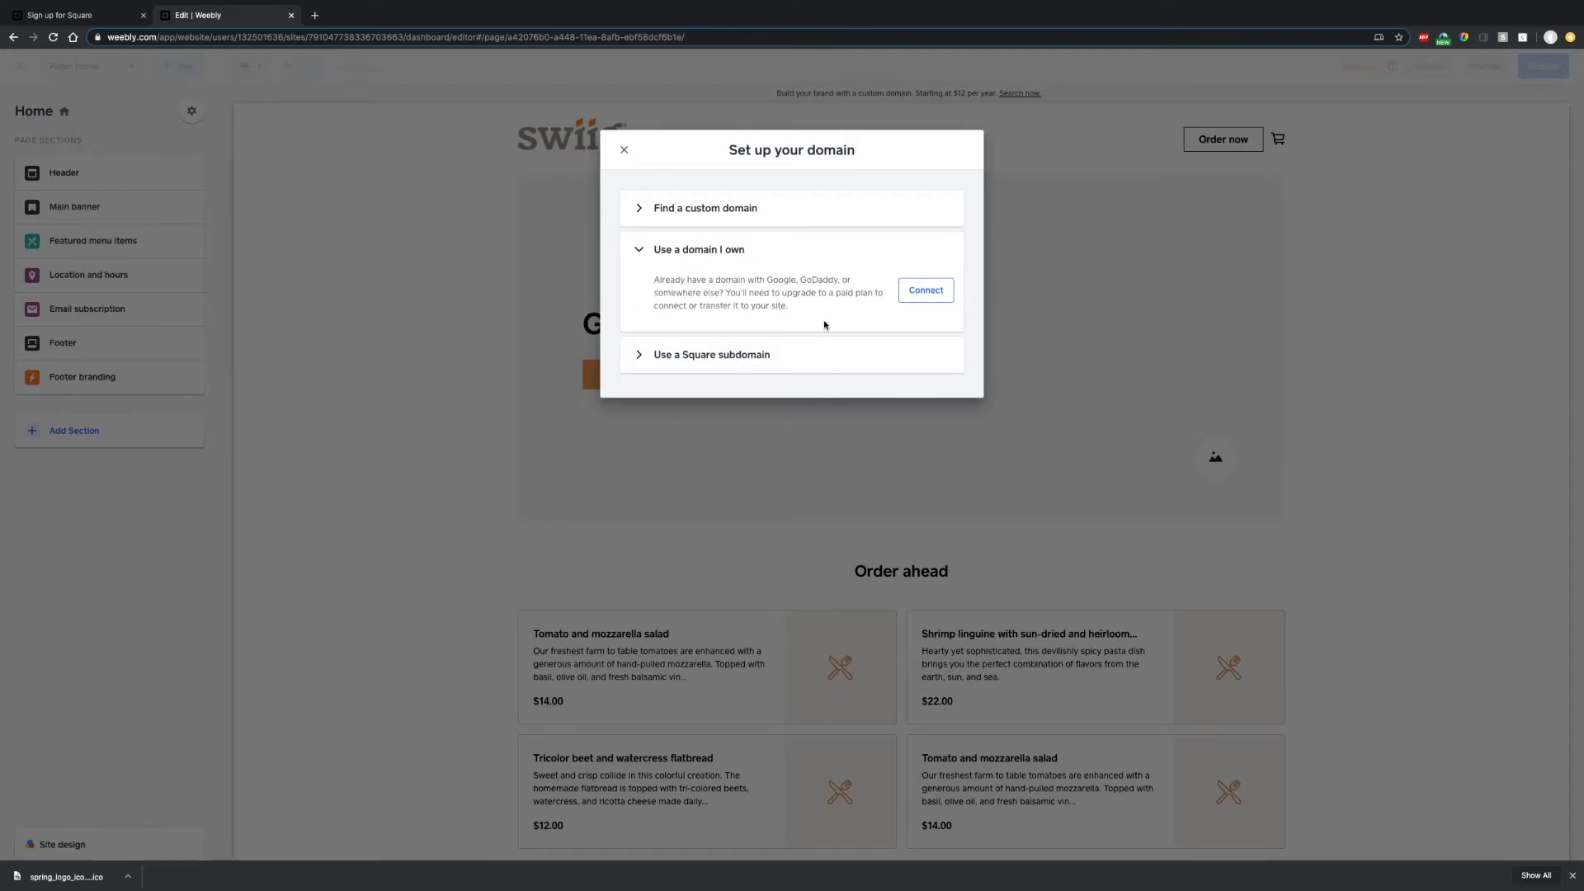
{"action": "left_click", "coordinate": [703, 356]}
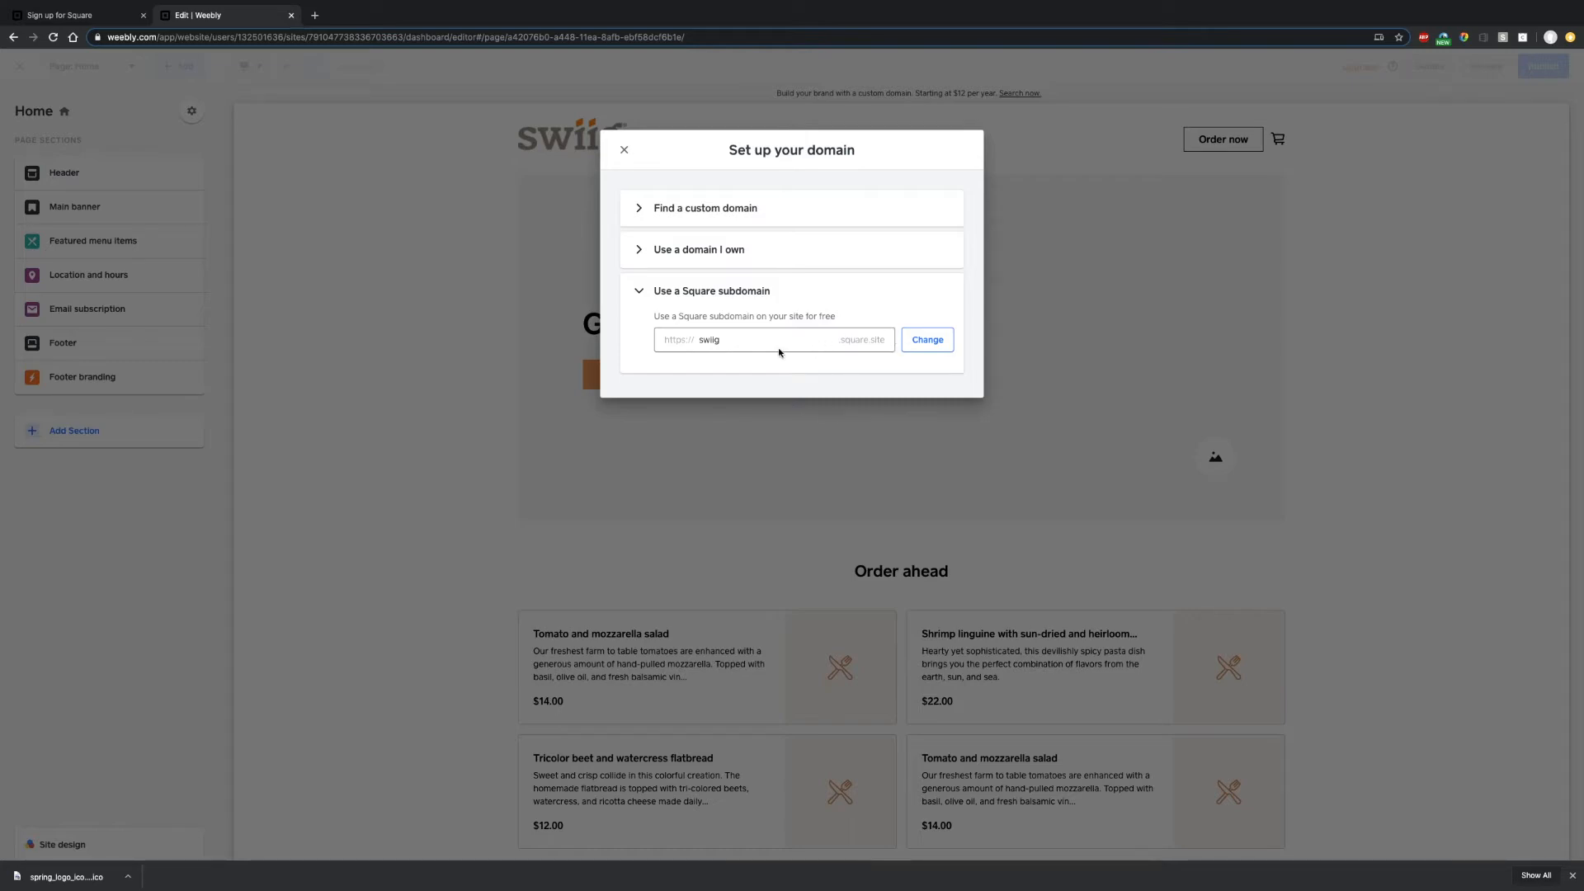
{"action": "left_click", "coordinate": [942, 343]}
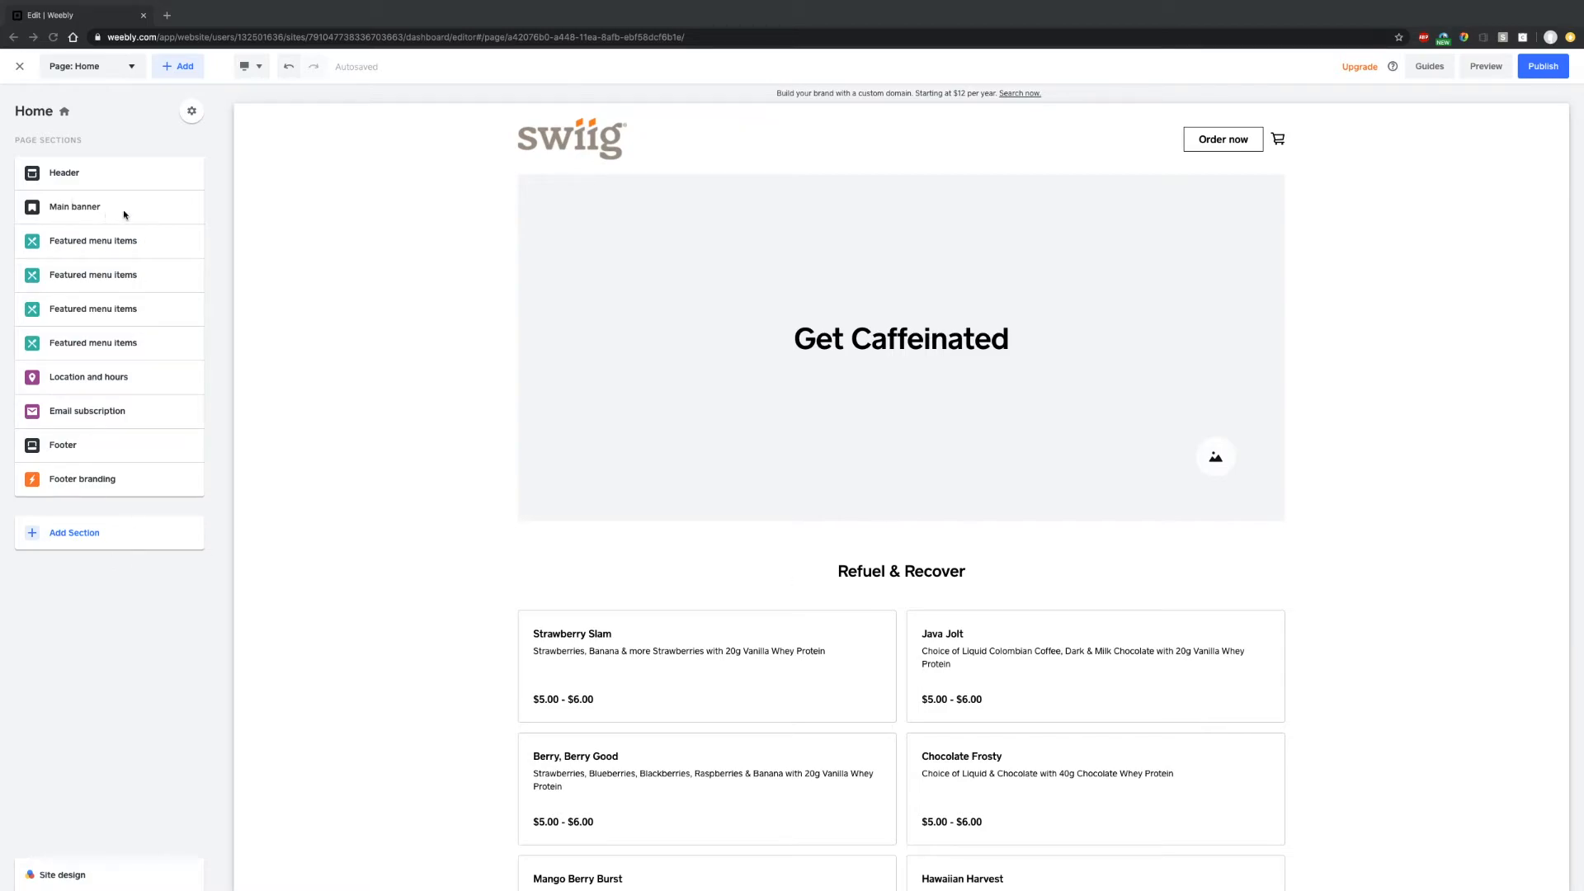
- Hide the Main banner section on the Home page
{"action": "left_click", "coordinate": [170, 211]}
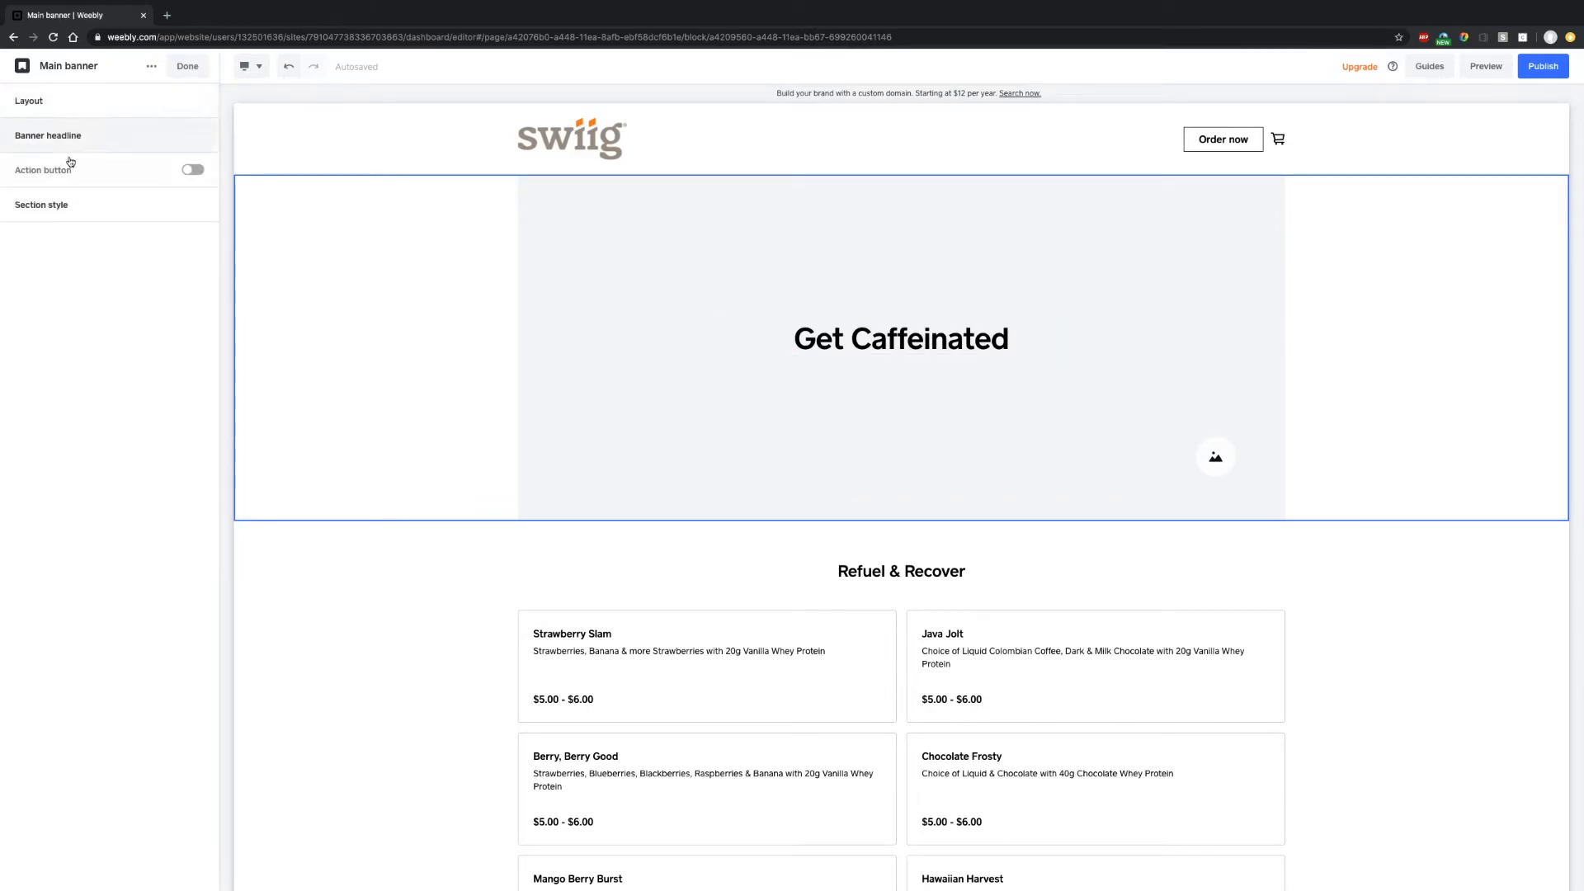
{"action": "left_click", "coordinate": [188, 66]}
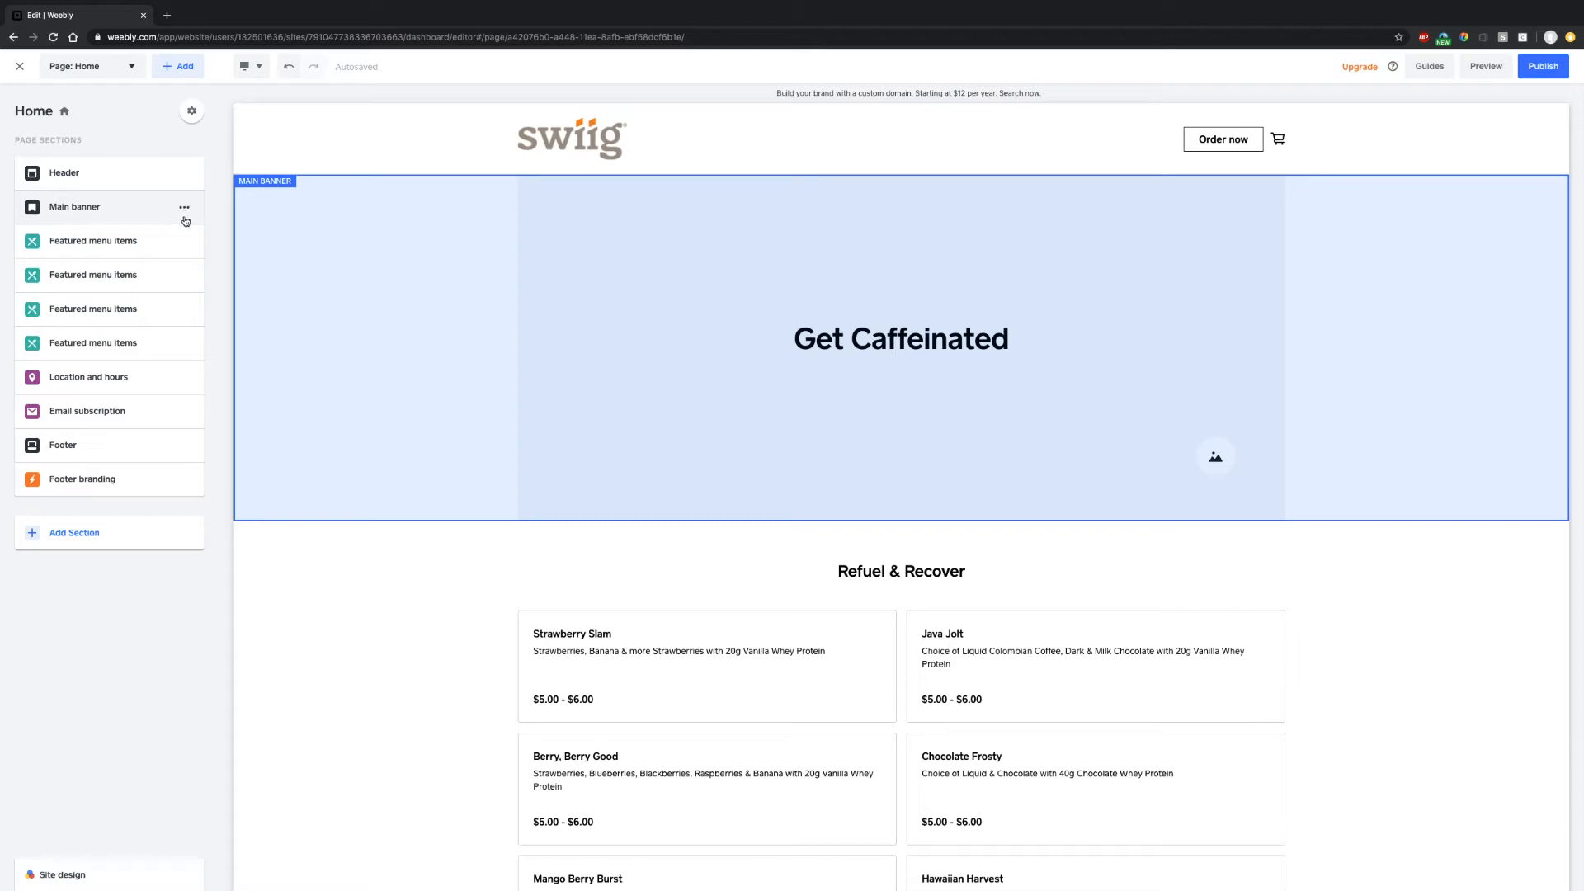
{"action": "left_click", "coordinate": [186, 210]}
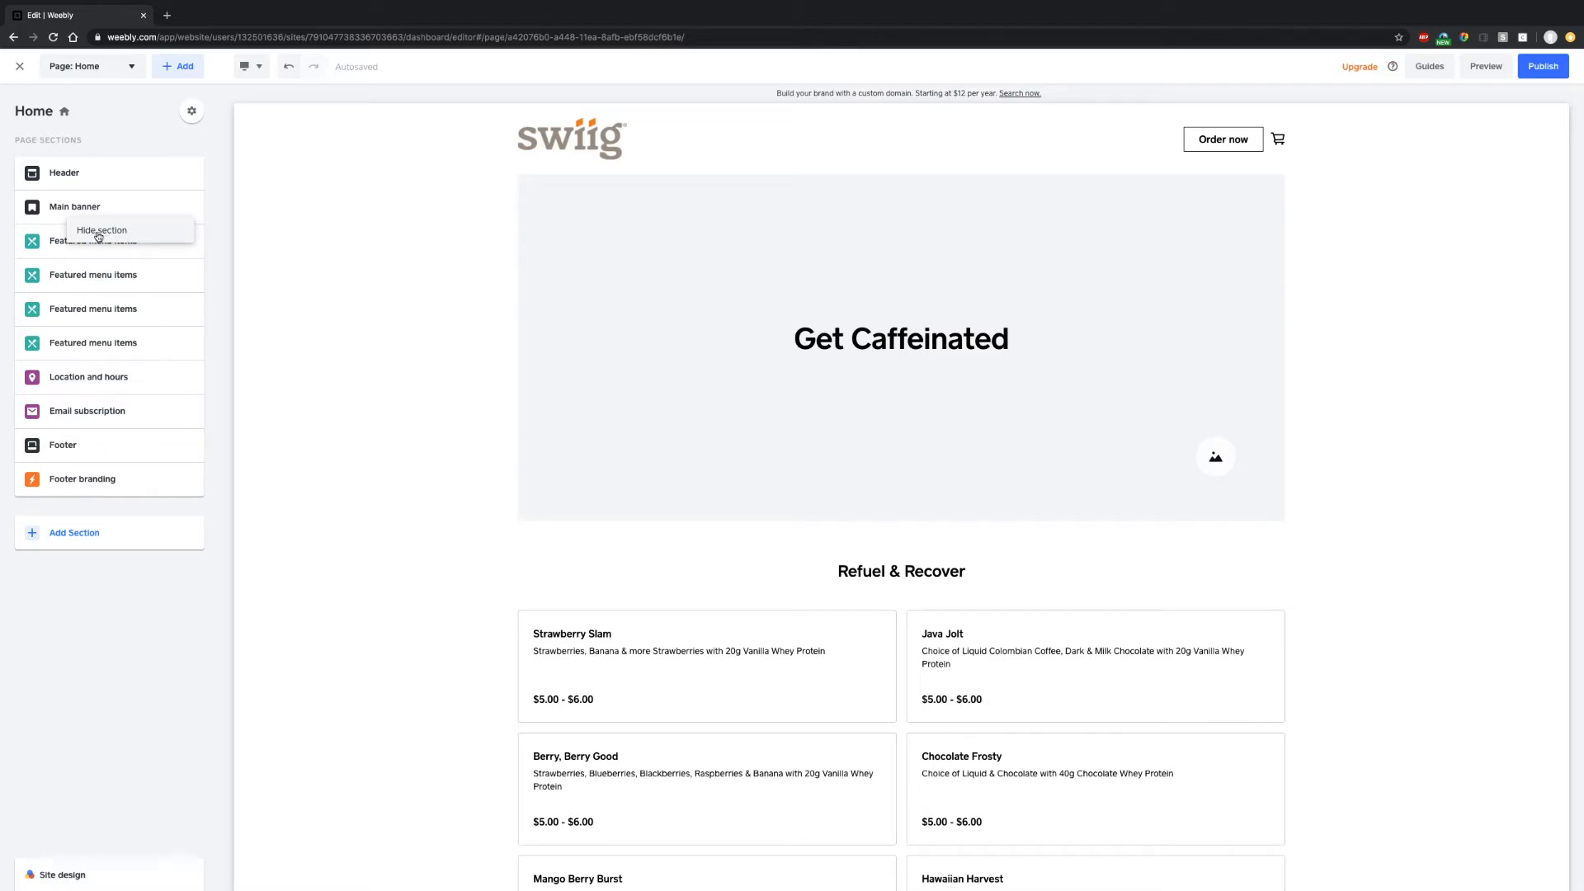
{"action": "left_click", "coordinate": [98, 237]}
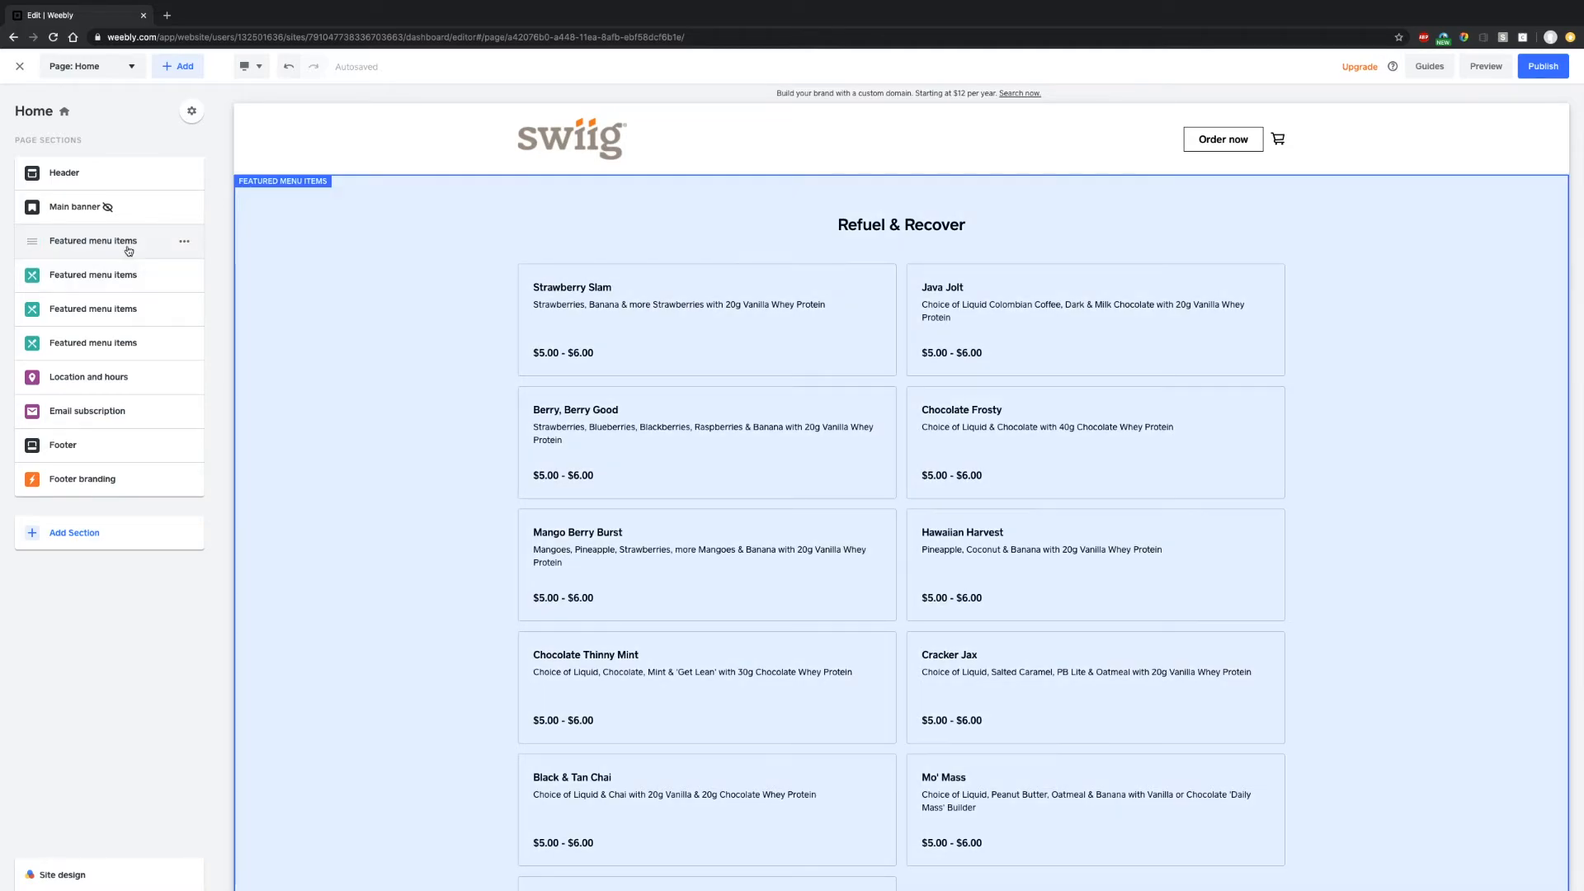
- Retype the featured section's title as 'Refuel & Recover' and bring up its menu item chooser
{"action": "left_click", "coordinate": [129, 248]}
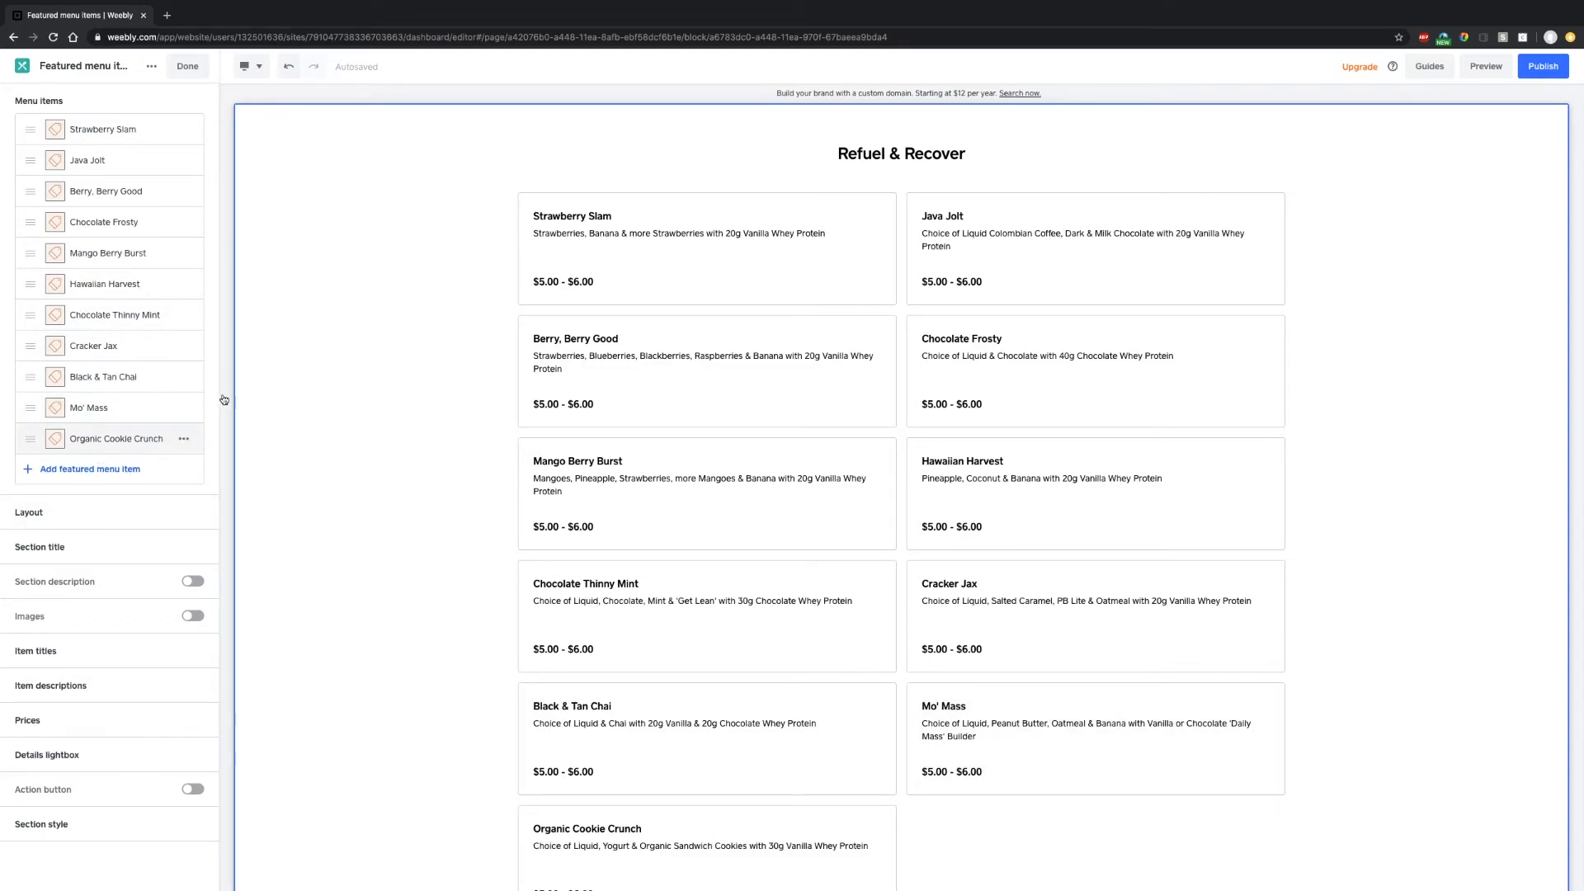
{"action": "left_click", "coordinate": [933, 155]}
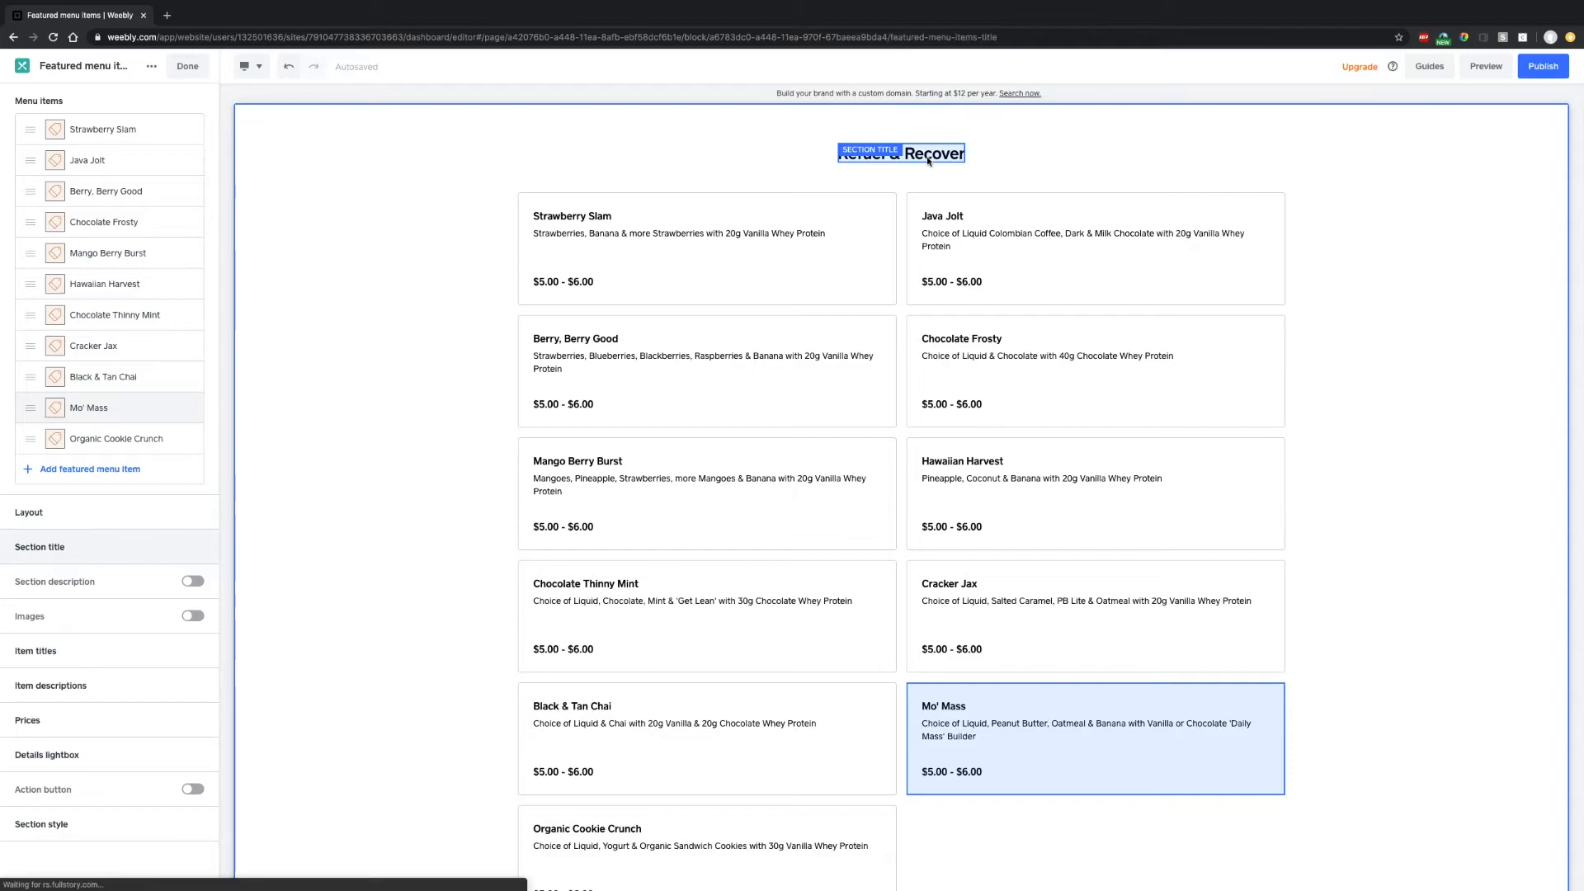
{"action": "double_click", "coordinate": [928, 156]}
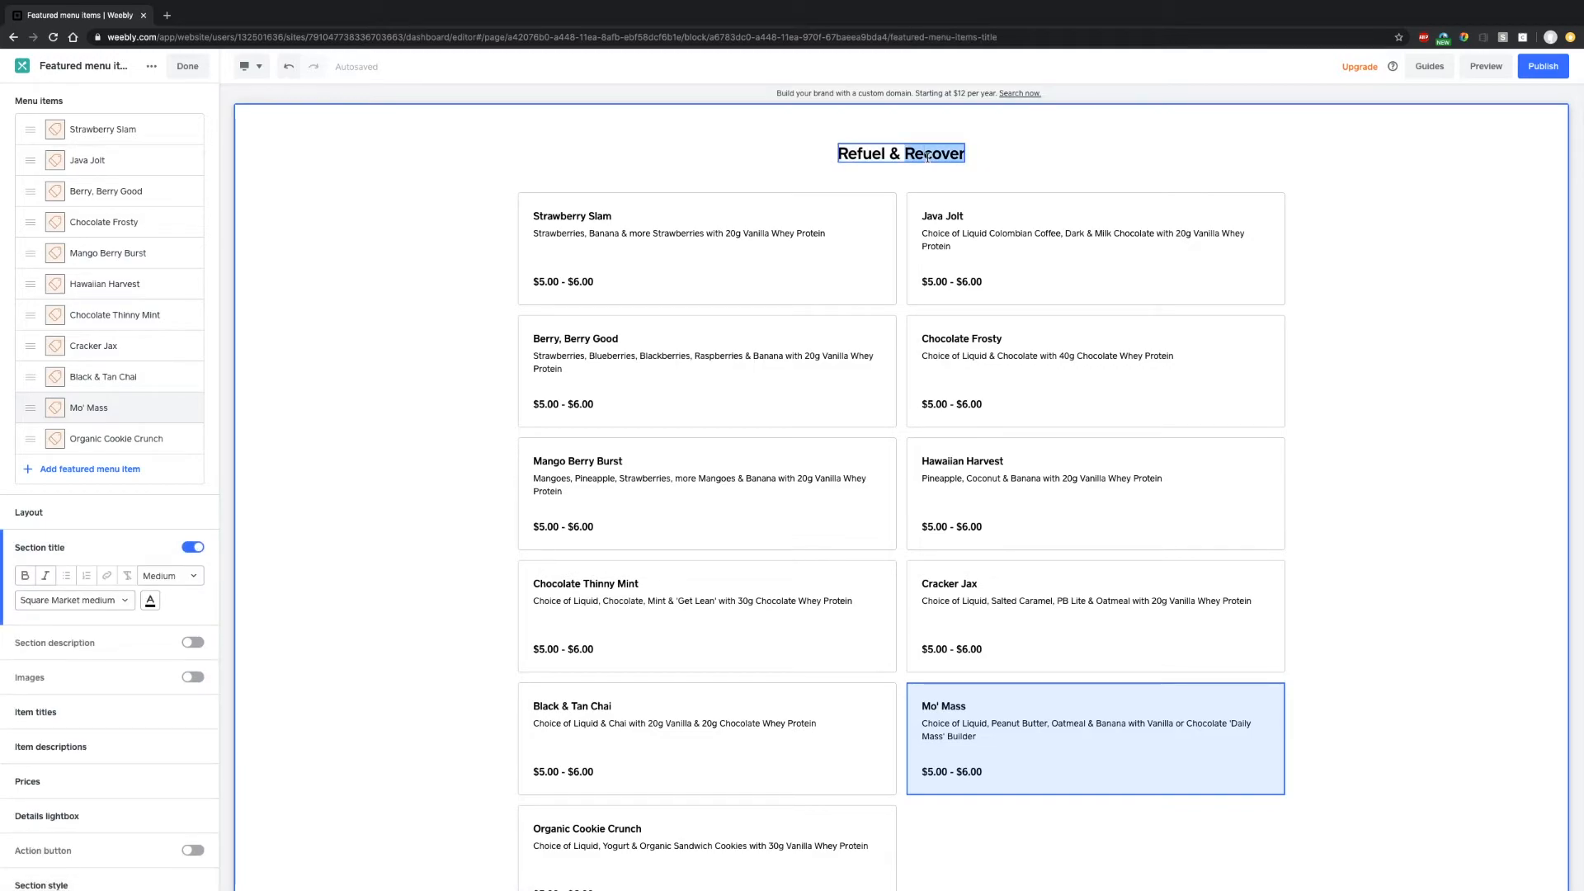
{"action": "left_click", "coordinate": [818, 174]}
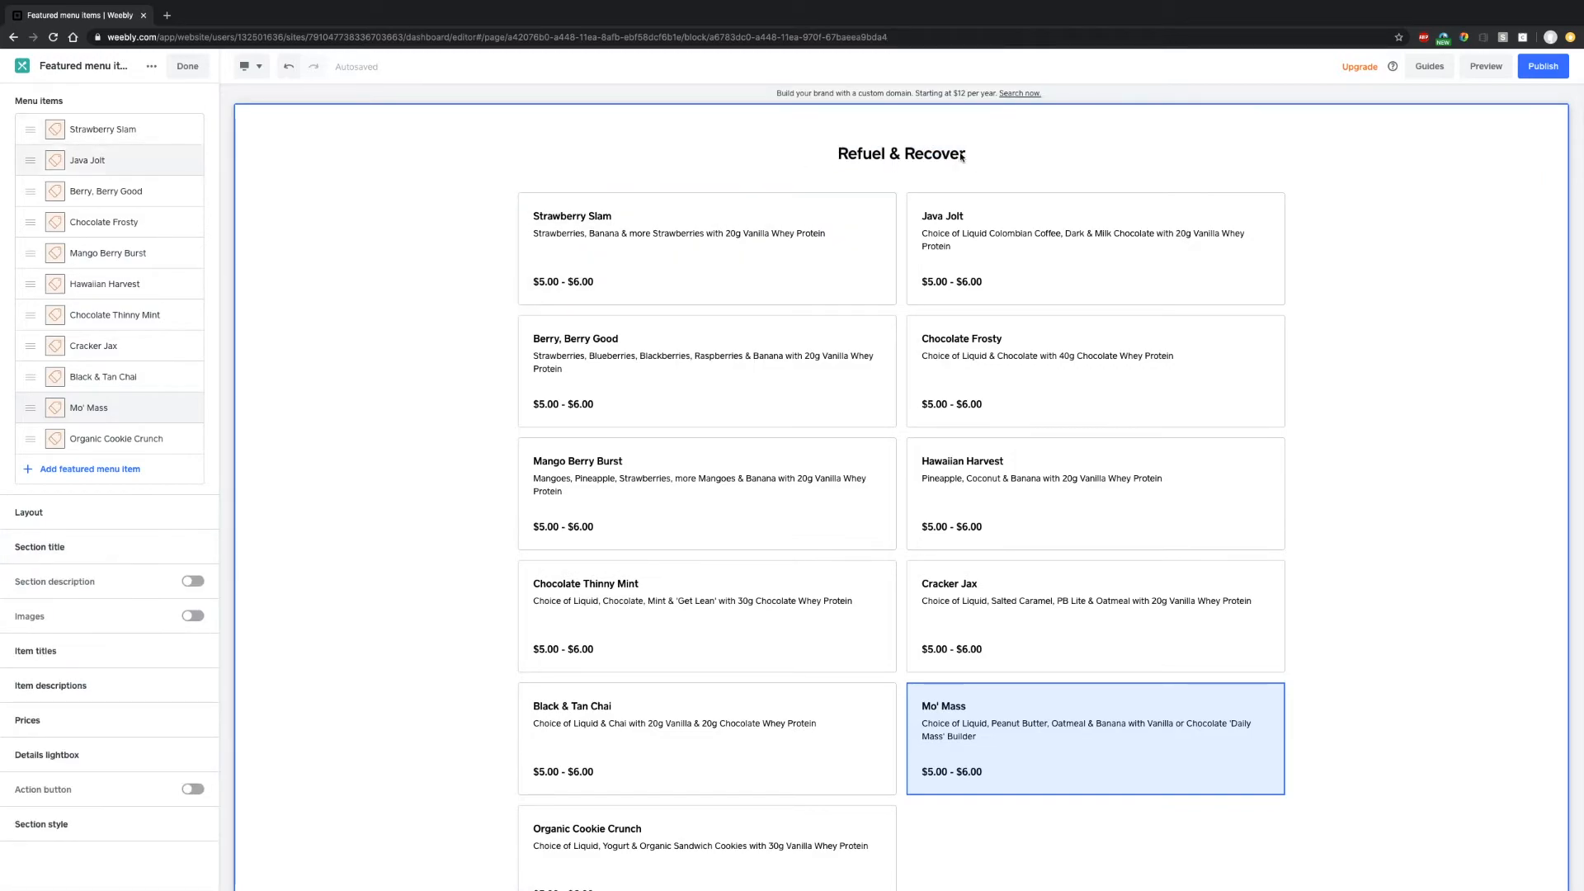
{"action": "left_click", "coordinate": [919, 155]}
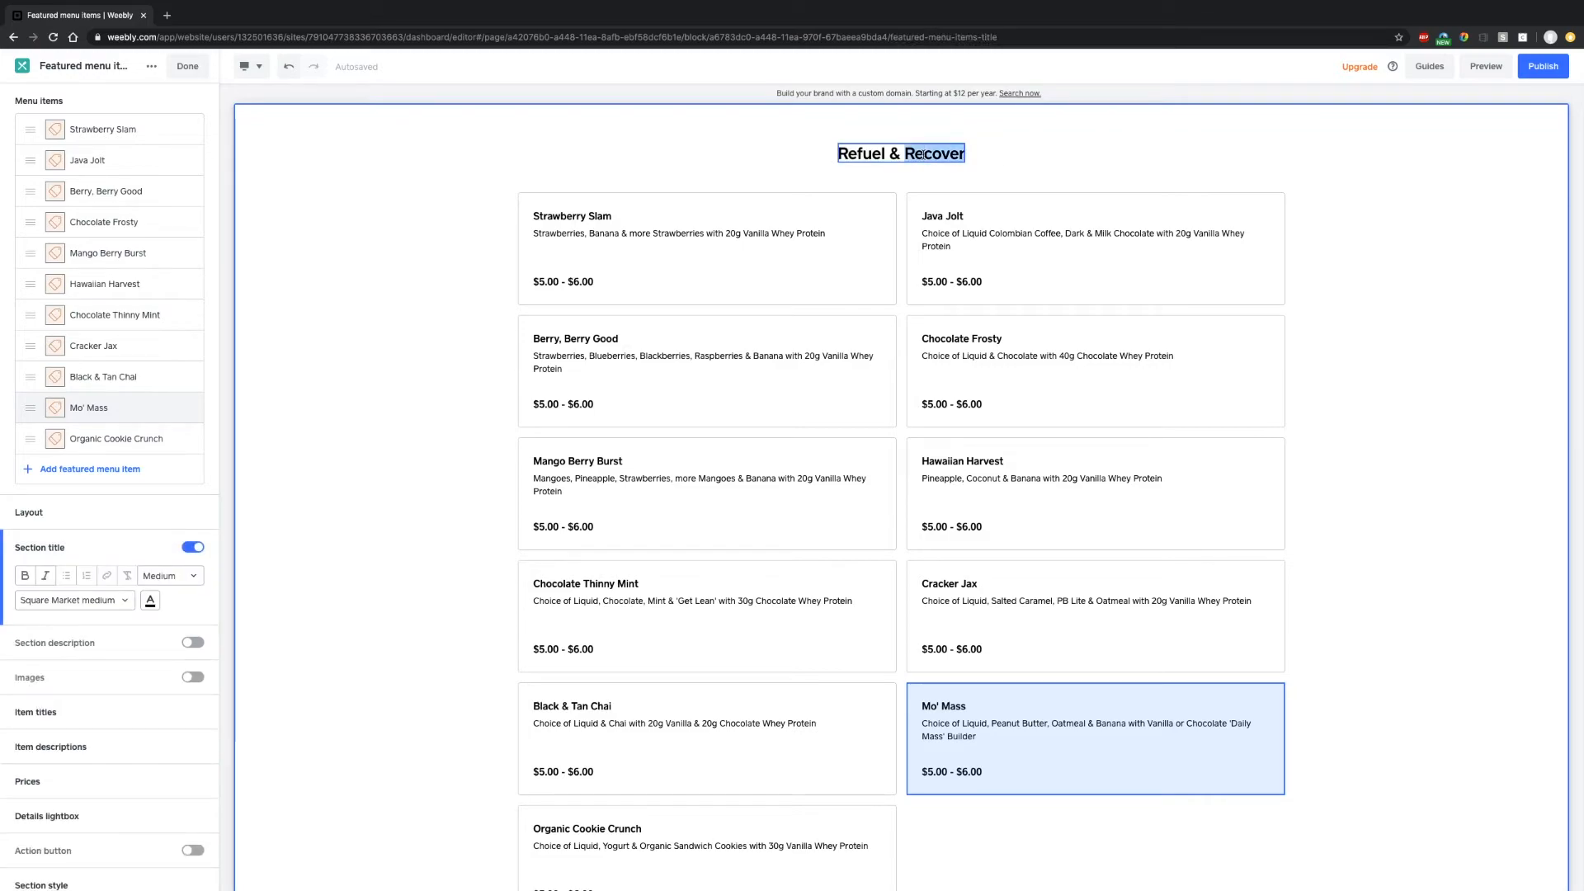
{"action": "triple_click", "coordinate": [922, 155]}
{"action": "type", "text": "Refuel"}
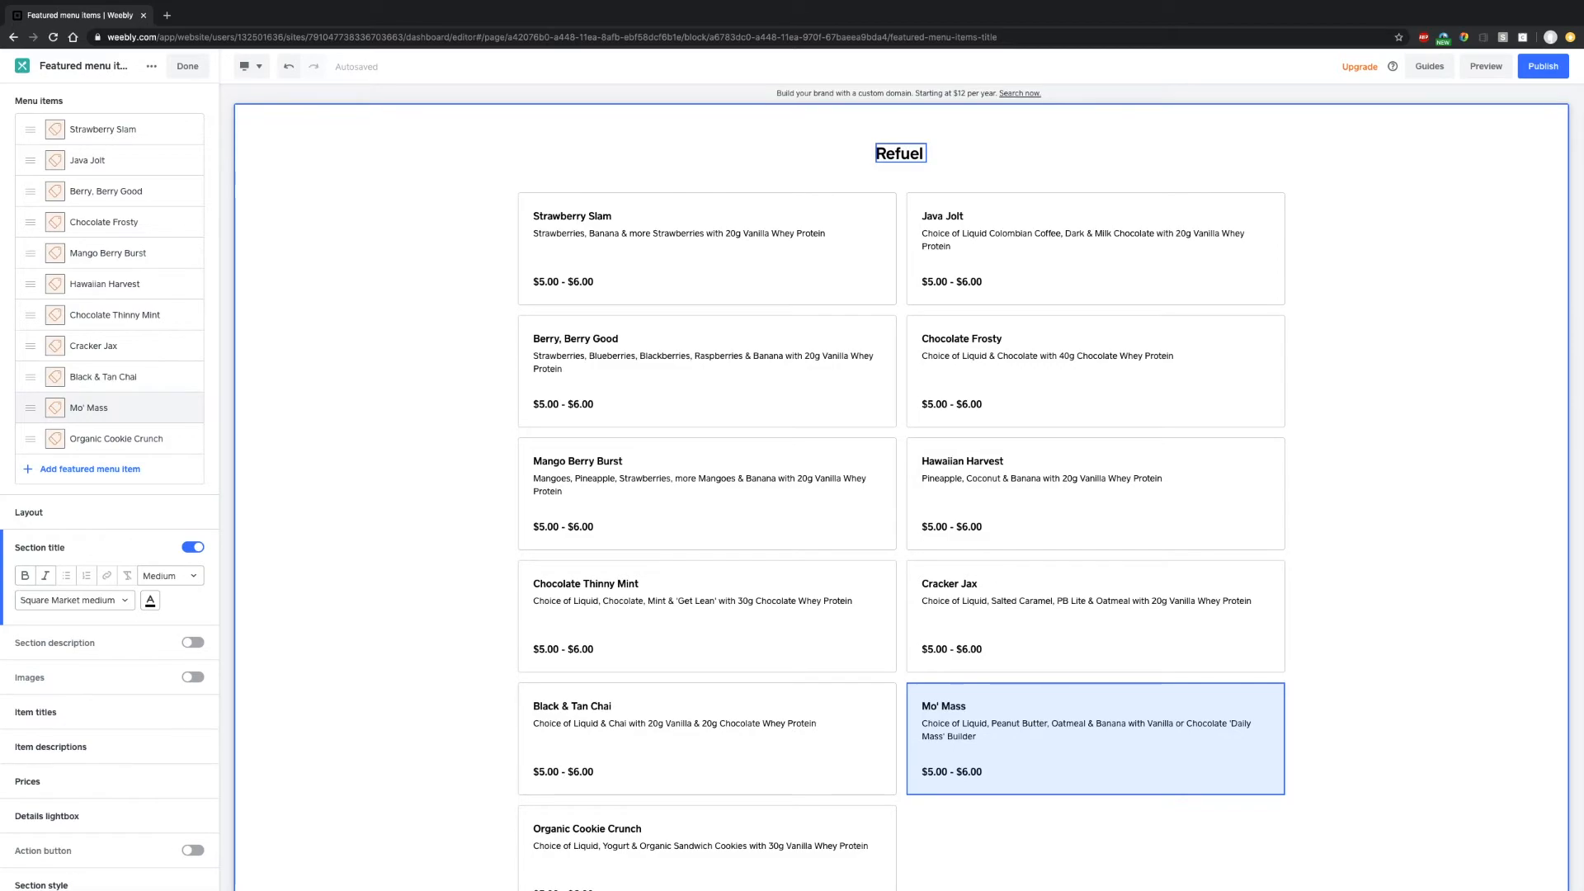
{"action": "type", "text": " & Recover"}
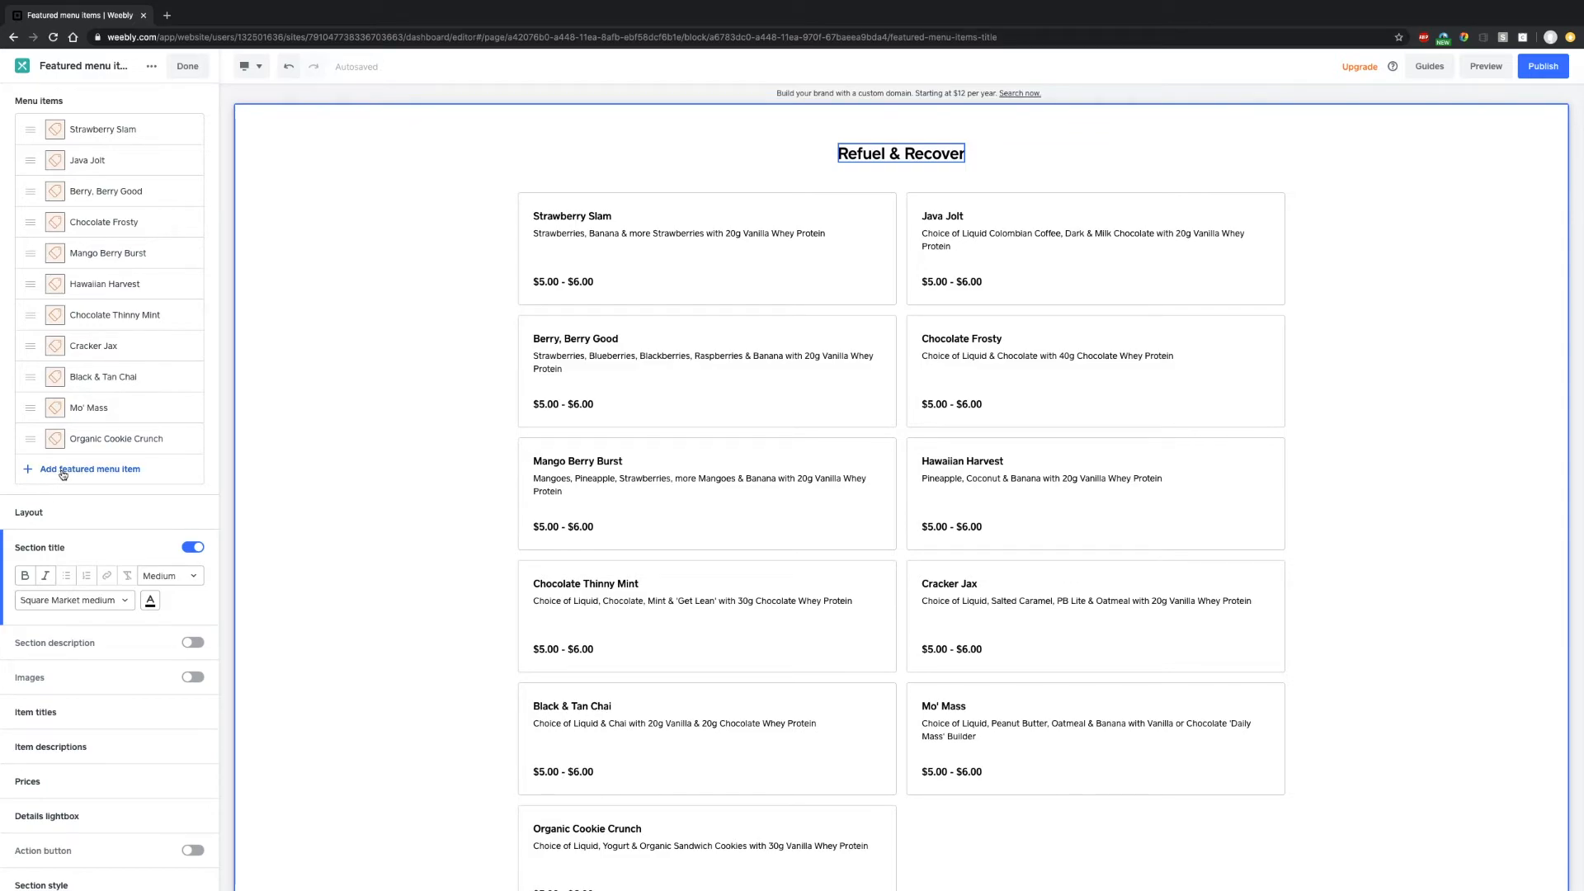
{"action": "left_click", "coordinate": [63, 469]}
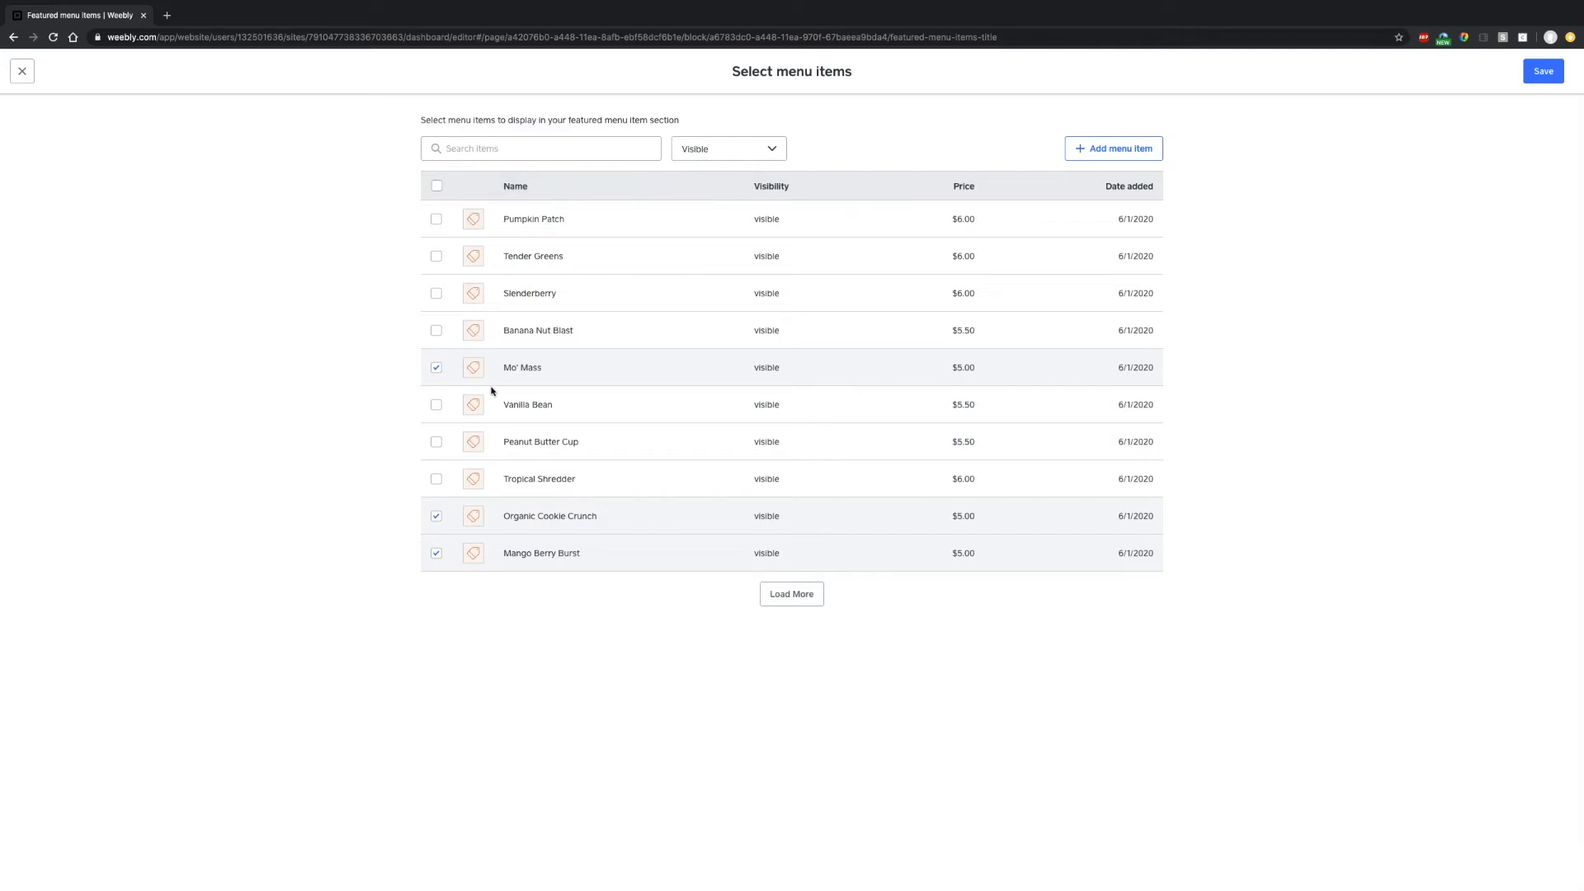
- Load the full item list and save 11 picks, including Java Jolt, Strawberry Slam and Mo' Mass
{"action": "left_click", "coordinate": [788, 592]}
{"action": "scroll", "coordinate": [764, 630], "scroll_direction": "down", "scroll_amount": 3}
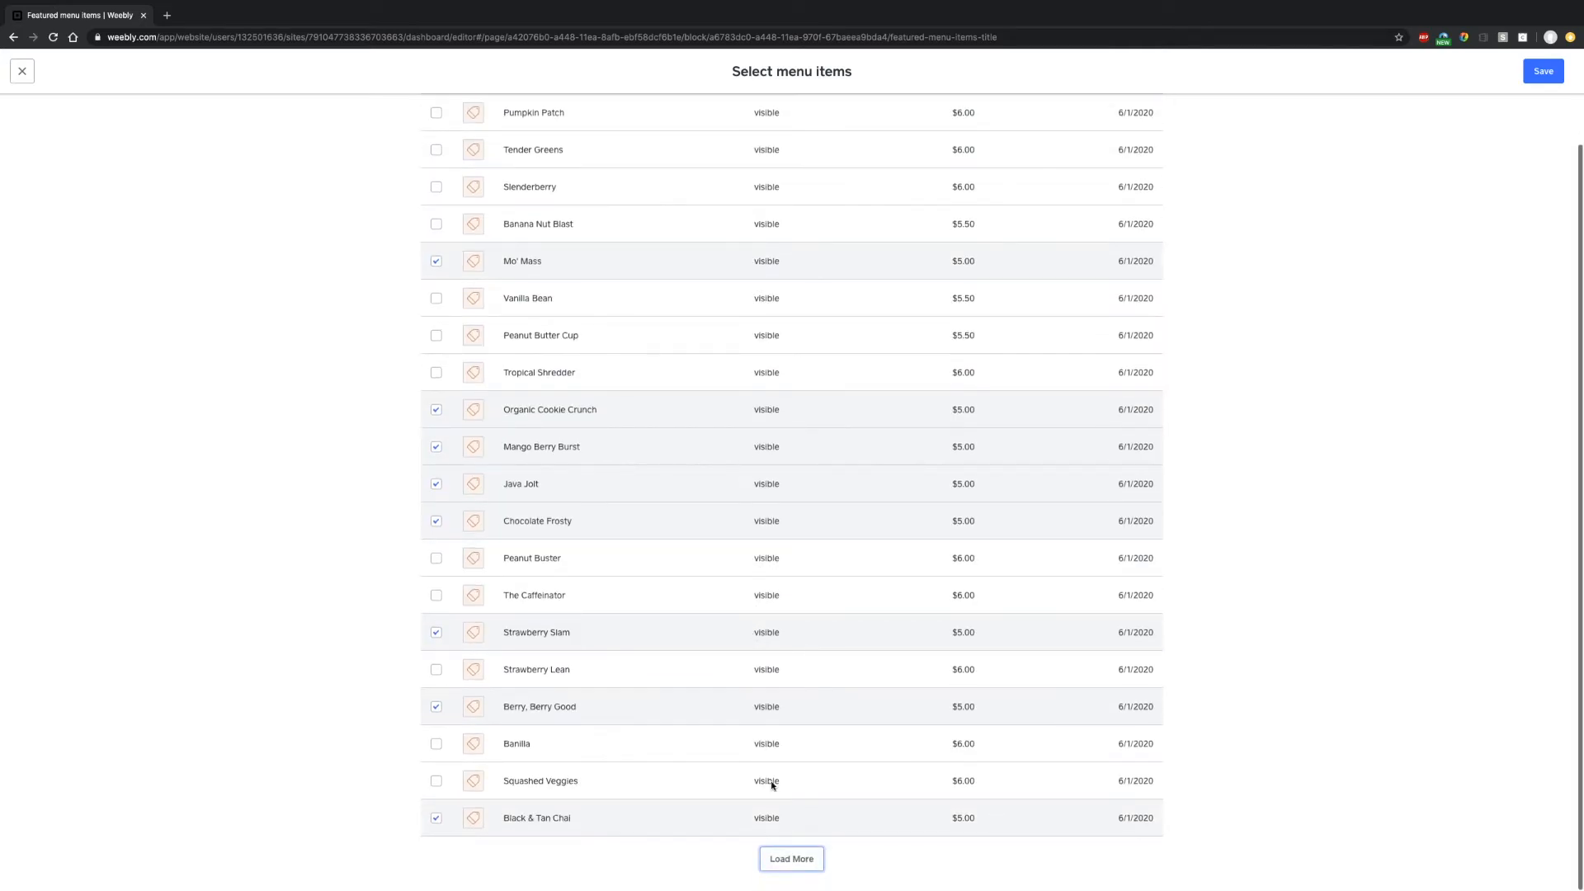
{"action": "left_click", "coordinate": [794, 858]}
{"action": "scroll", "coordinate": [644, 619], "scroll_direction": "down", "scroll_amount": 5}
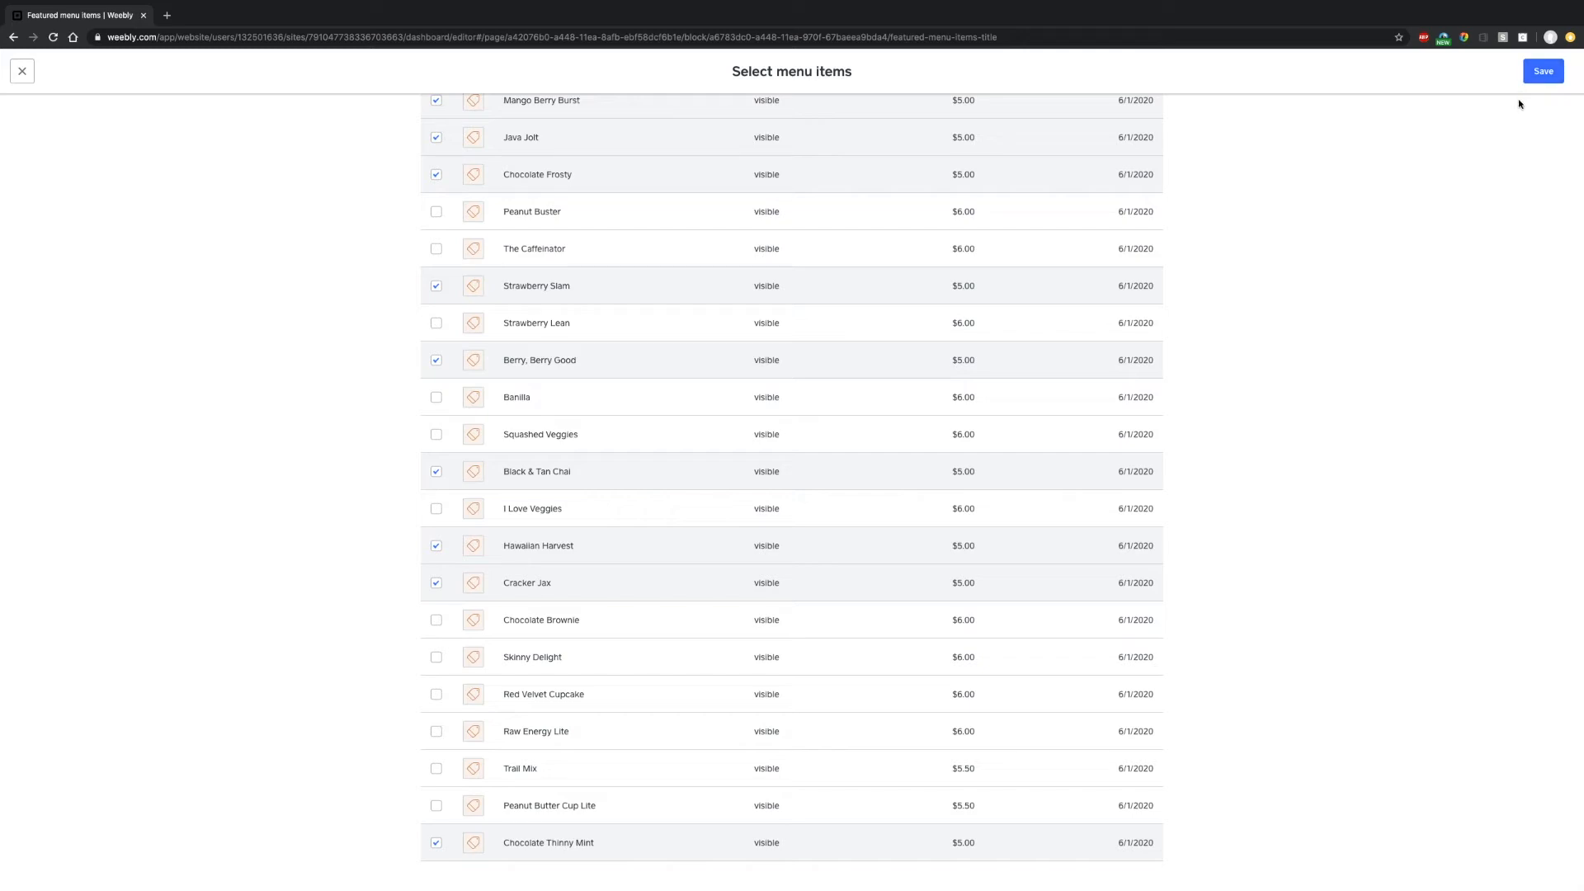
{"action": "scroll", "coordinate": [673, 226], "scroll_direction": "up", "scroll_amount": 3}
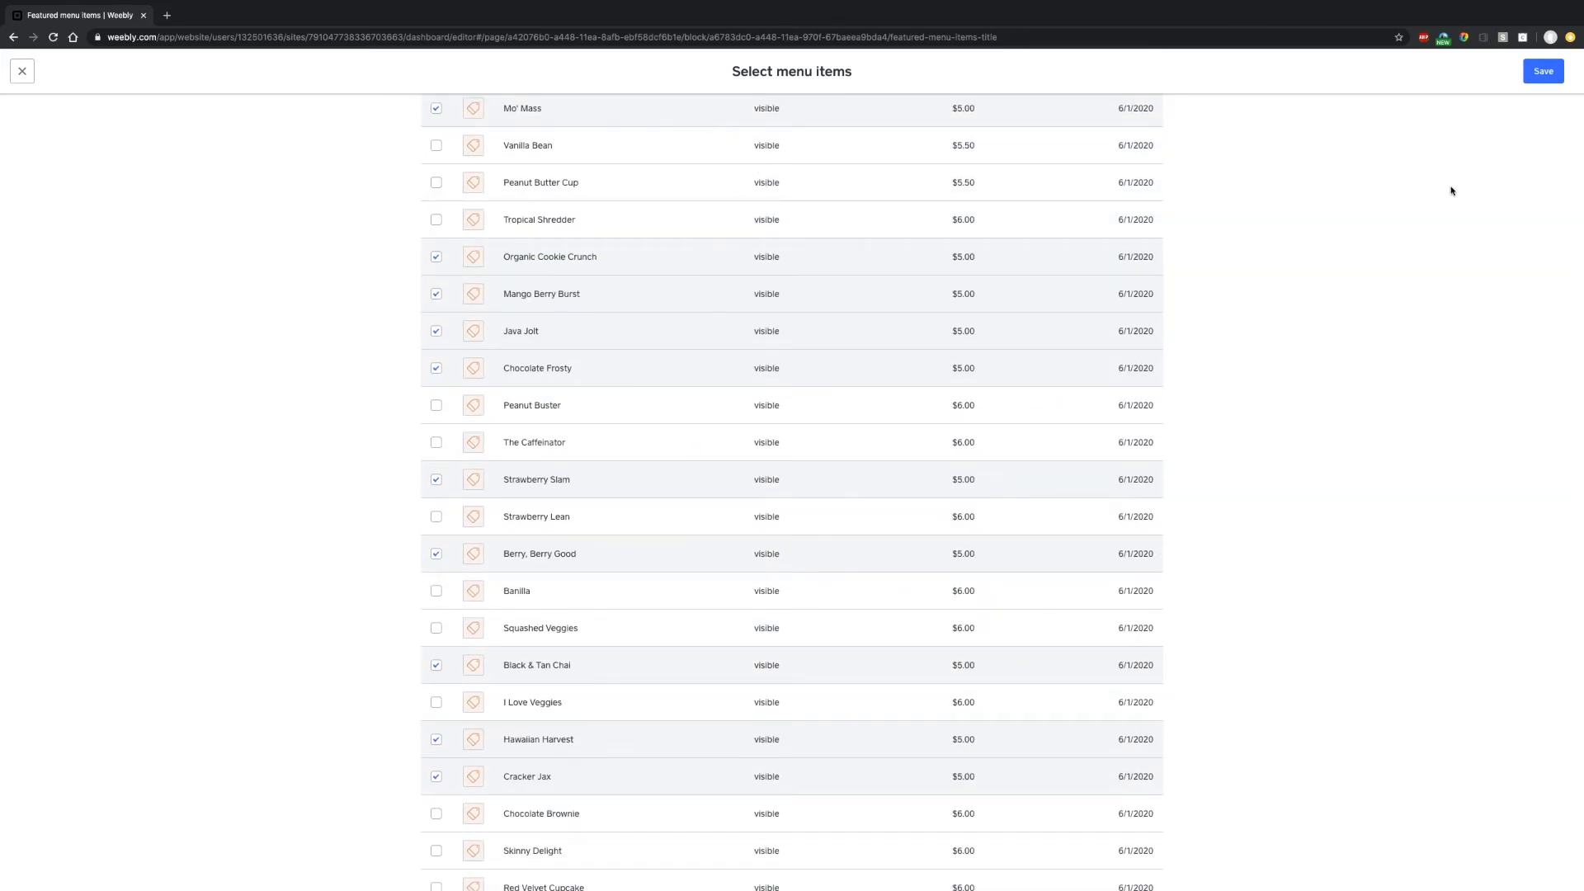
{"action": "left_click", "coordinate": [1545, 78]}
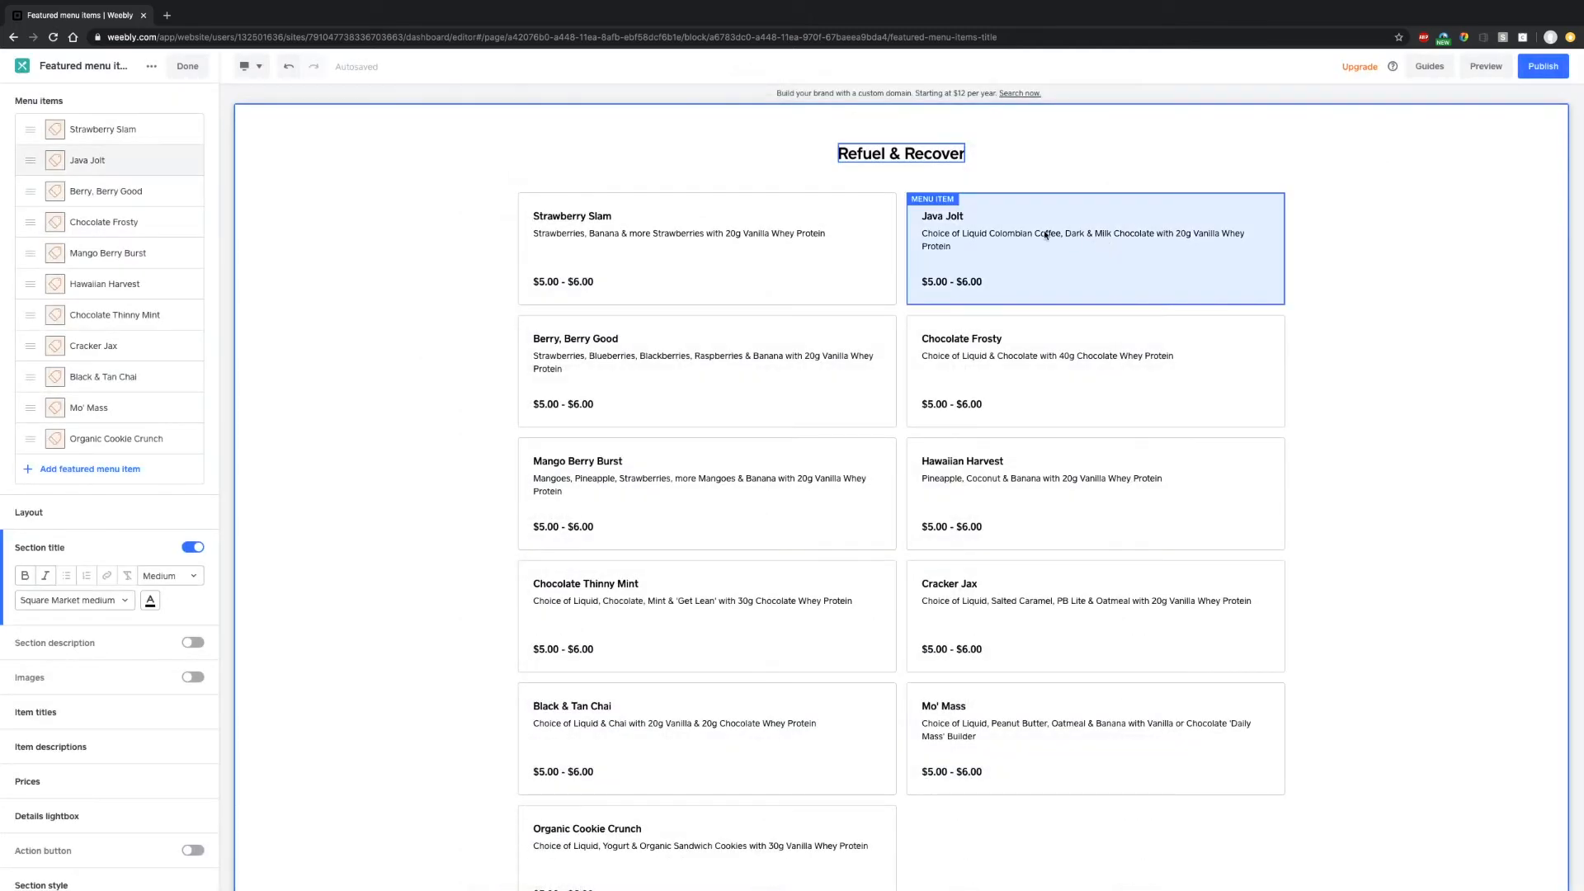
- Close the Refuel & Recover settings to return to the Home page sections list
{"action": "scroll", "coordinate": [151, 649], "scroll_direction": "down", "scroll_amount": 1}
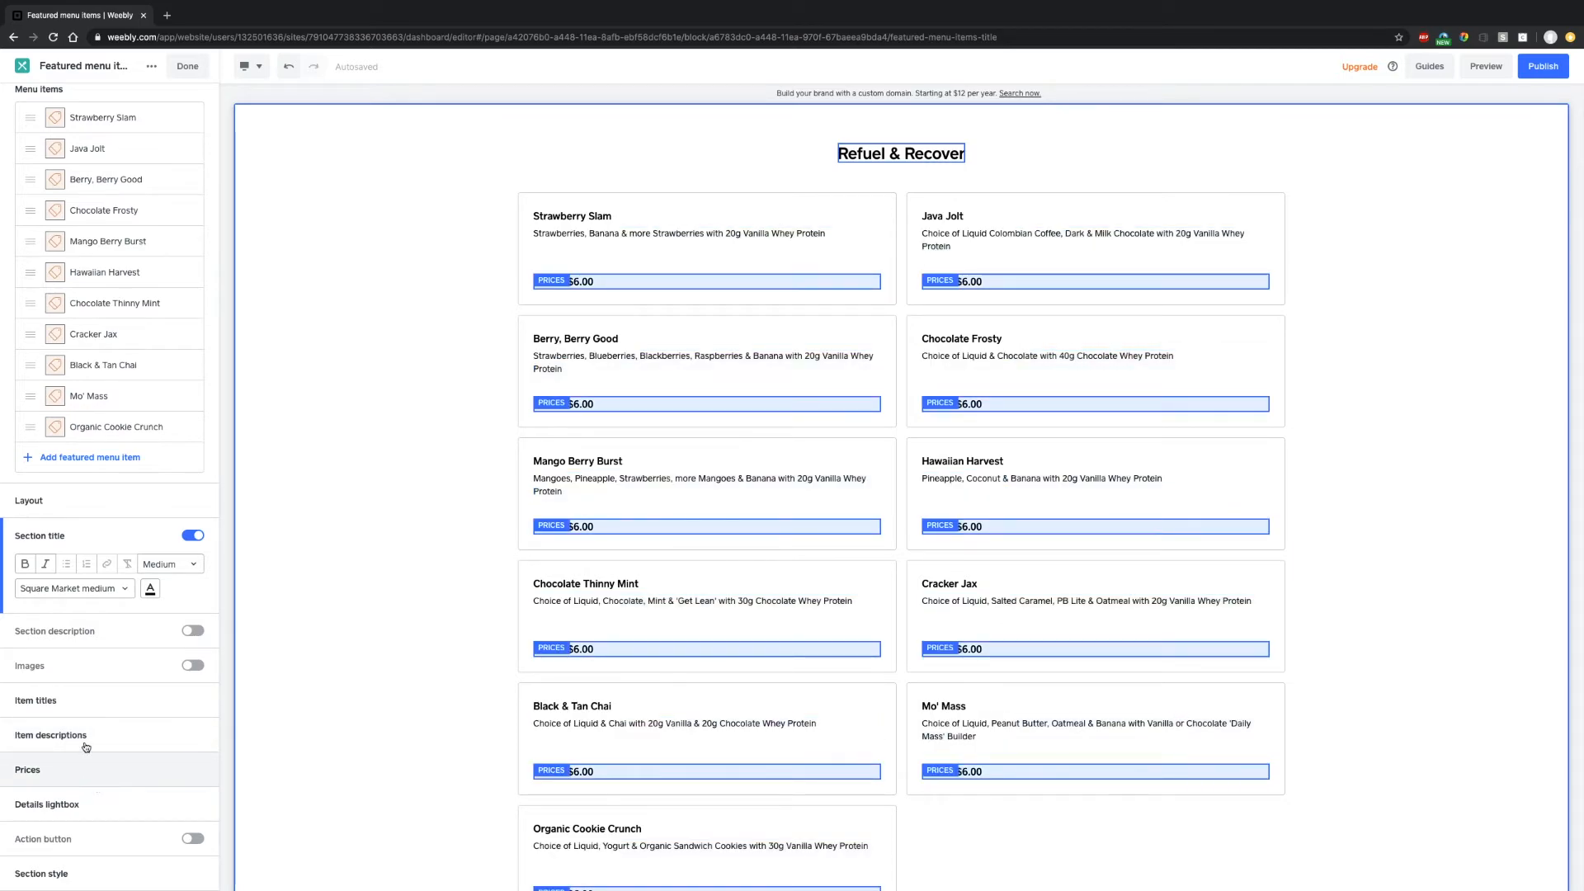
{"action": "scroll", "coordinate": [106, 691], "scroll_direction": "up", "scroll_amount": 1}
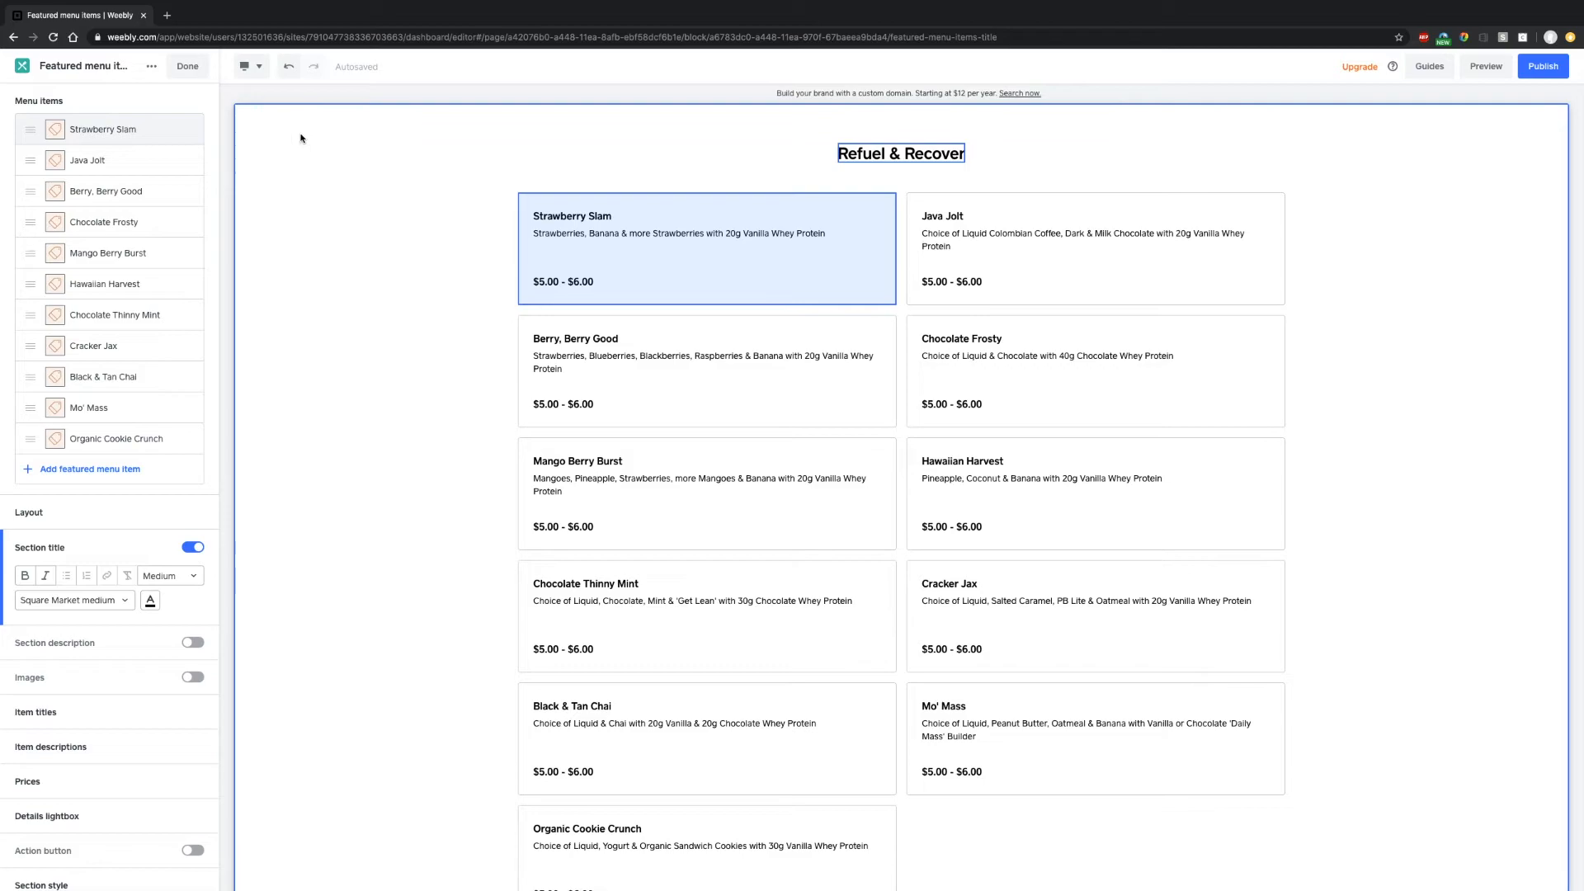
{"action": "left_click", "coordinate": [188, 73]}
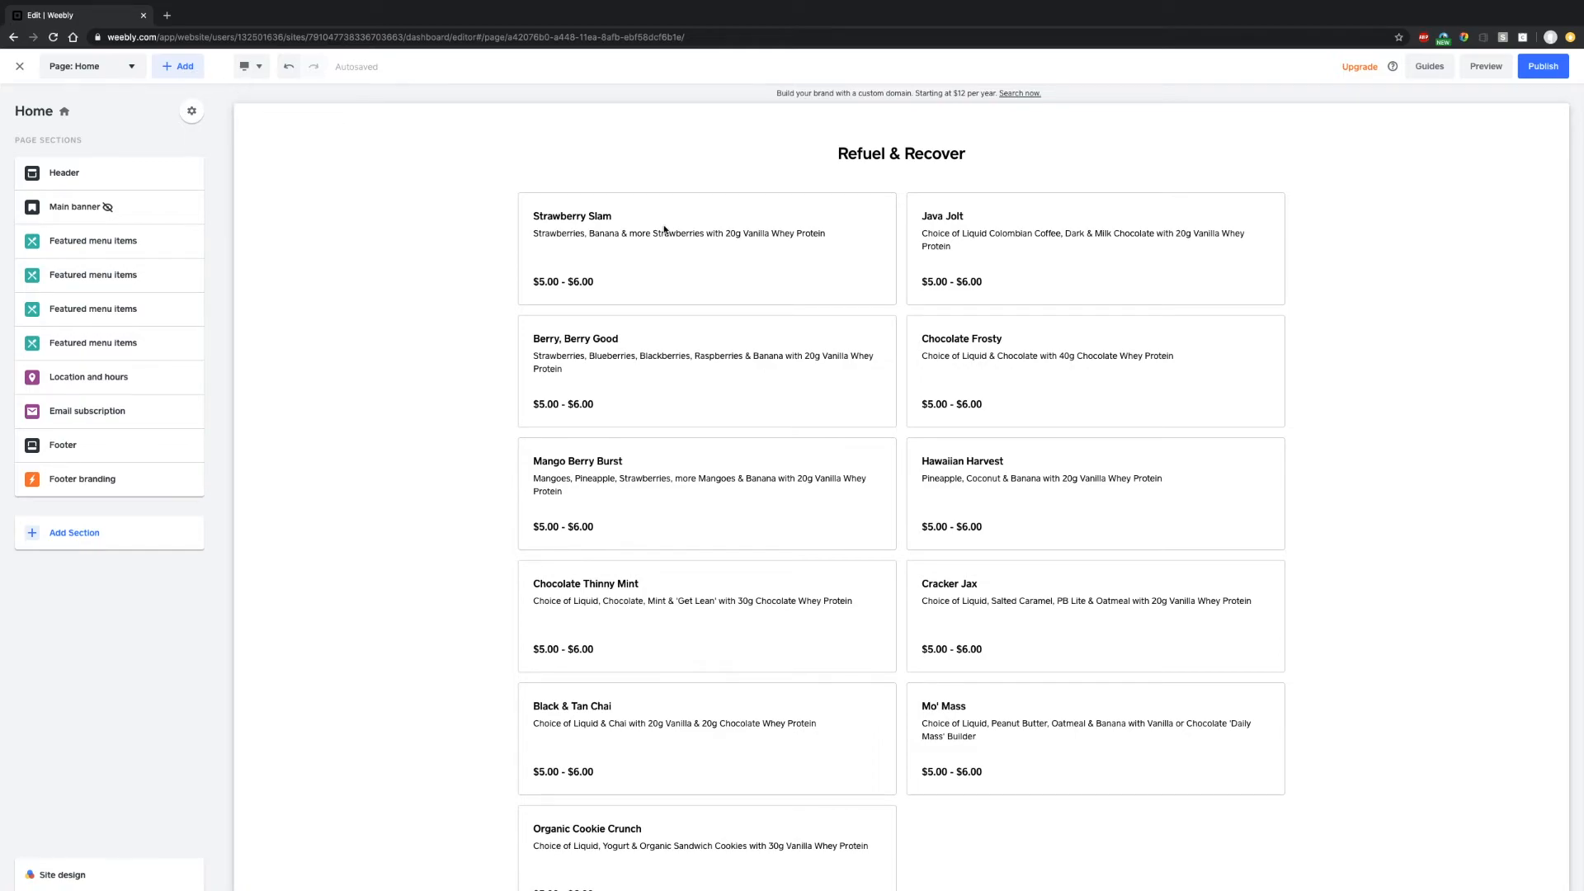
- Duplicate the Refuel & Recover featured section, making five, and open the copy's settings
{"action": "scroll", "coordinate": [741, 421], "scroll_direction": "down", "scroll_amount": 3}
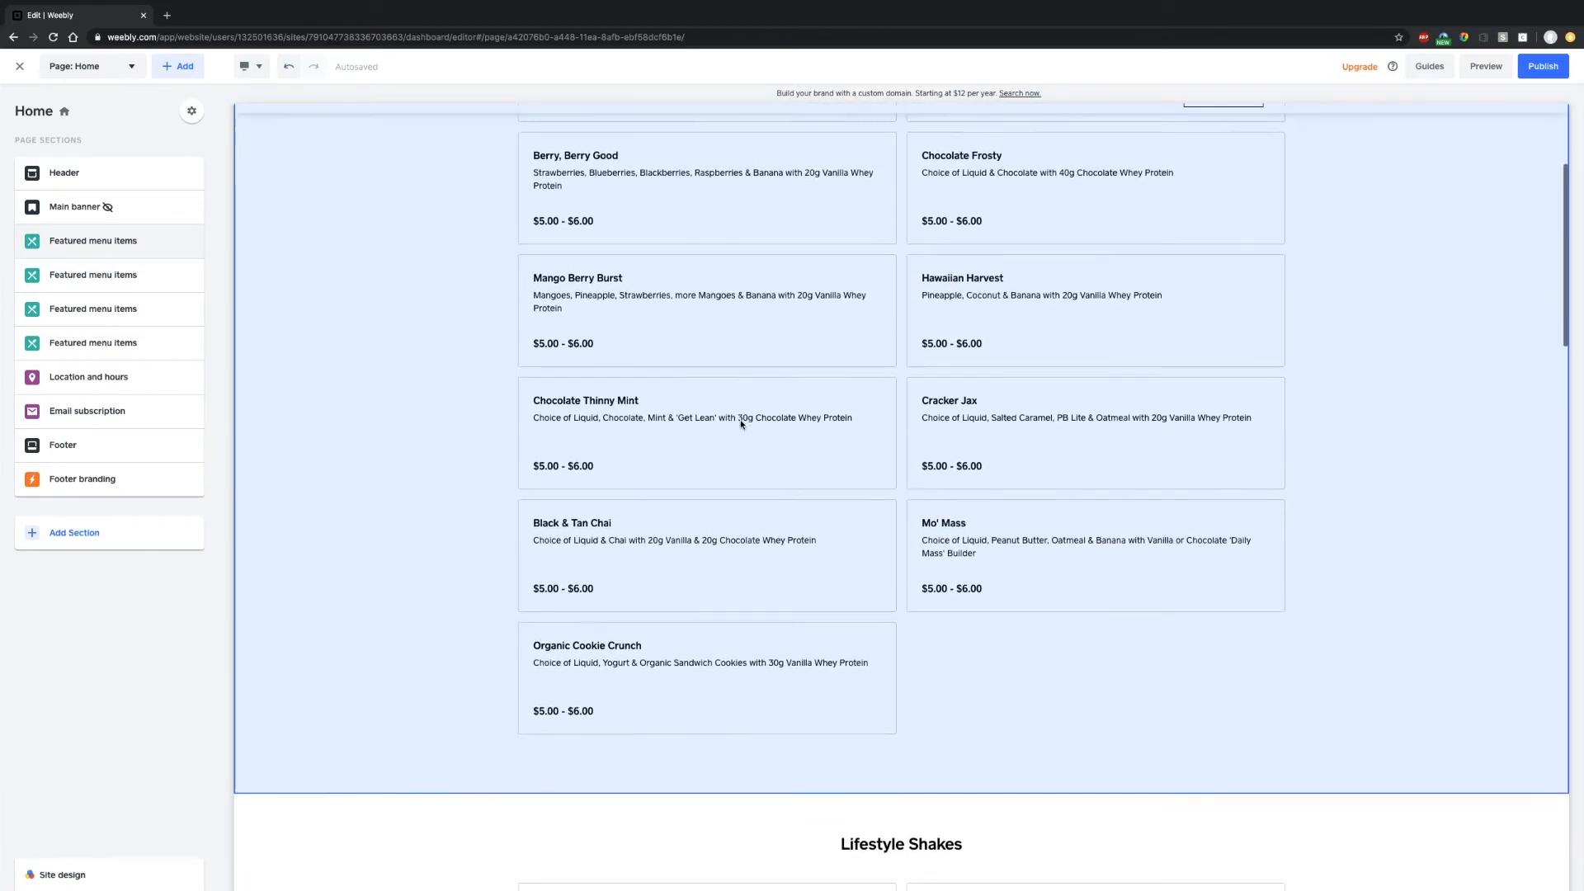
{"action": "scroll", "coordinate": [741, 424], "scroll_direction": "up", "scroll_amount": 2}
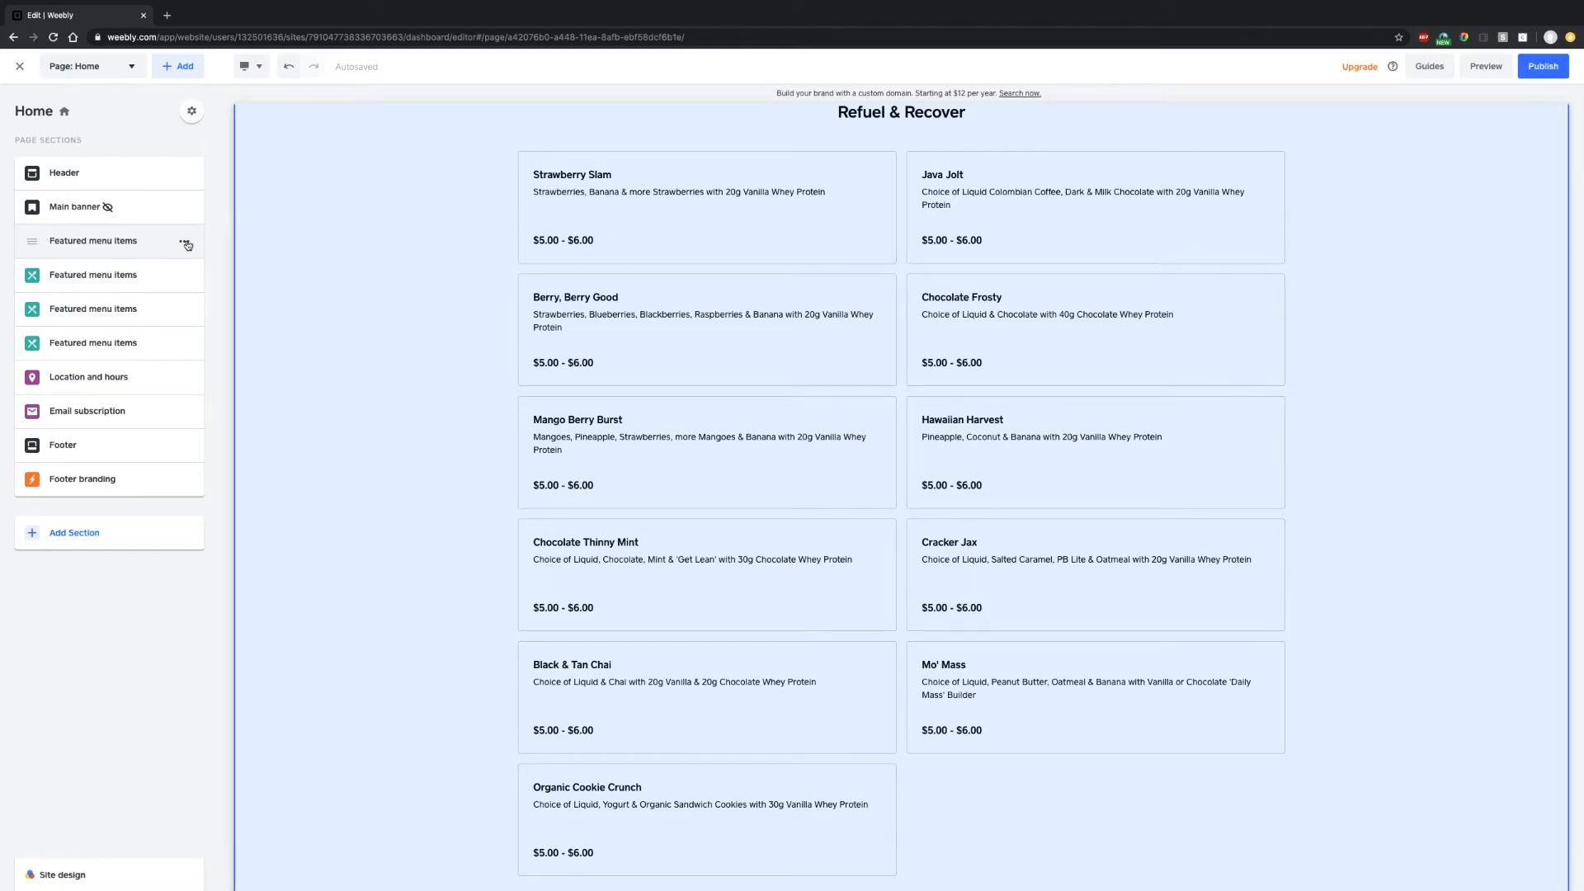
{"action": "scroll", "coordinate": [590, 269], "scroll_direction": "up", "scroll_amount": 1}
{"action": "scroll", "coordinate": [590, 270], "scroll_direction": "down", "scroll_amount": 1}
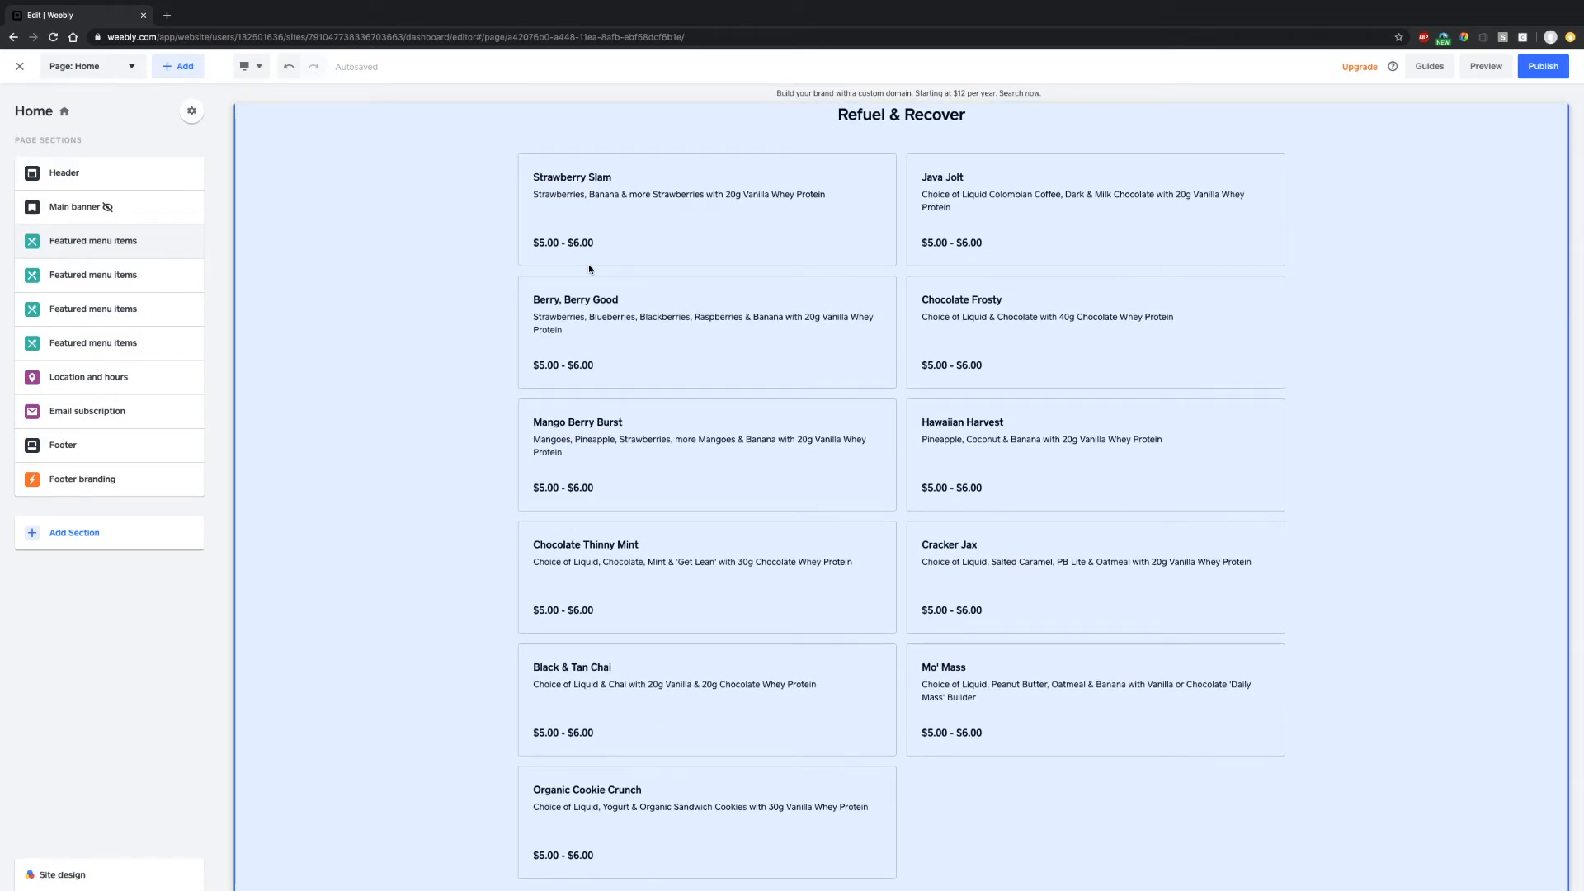
{"action": "left_click", "coordinate": [184, 243]}
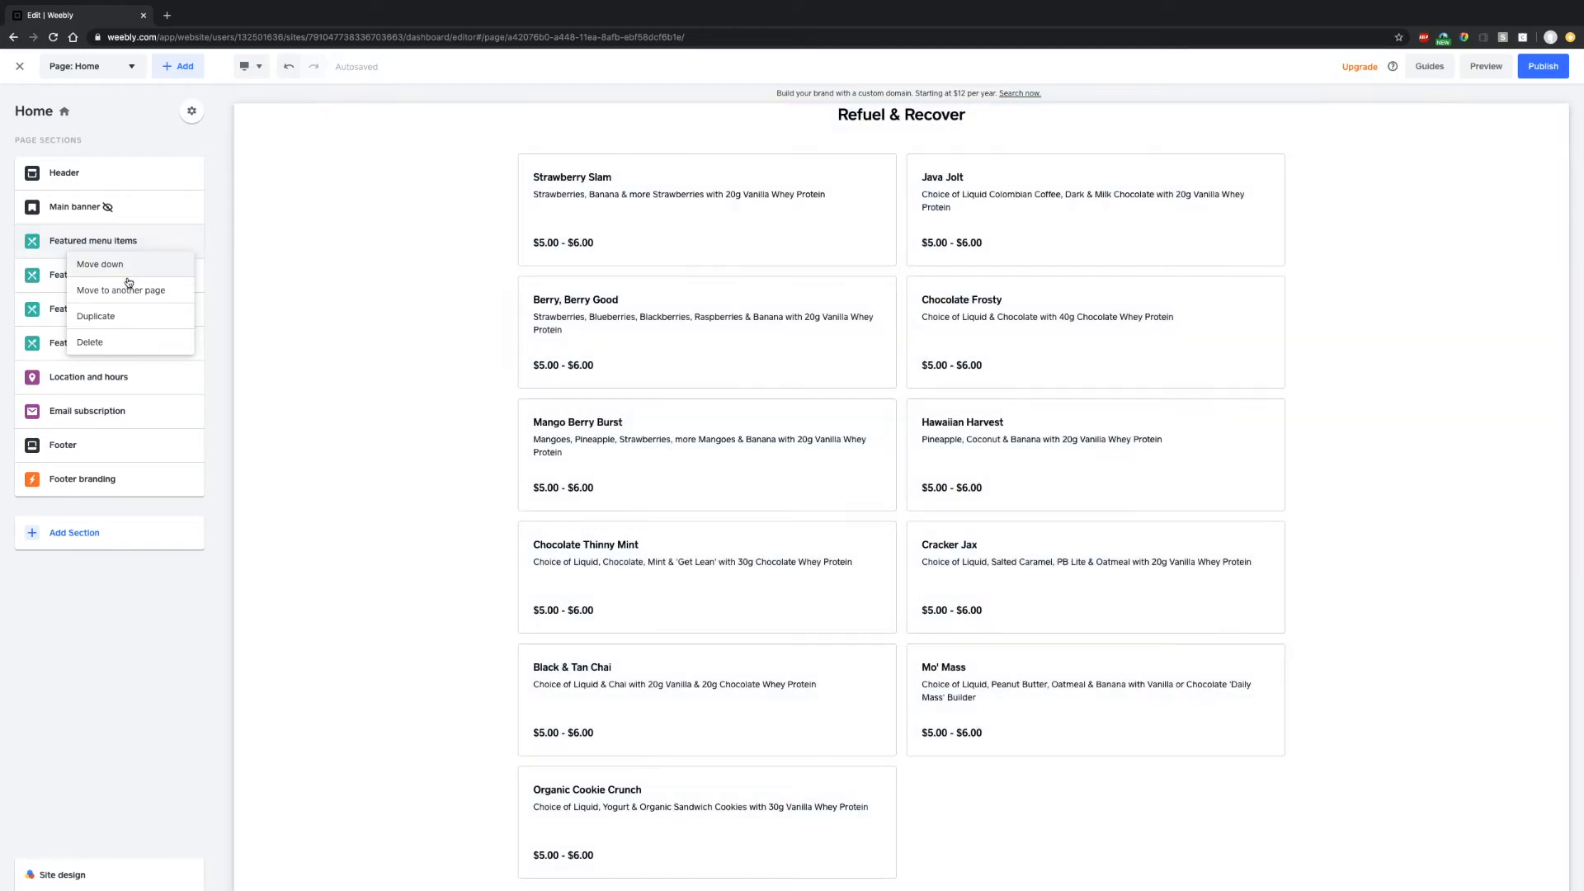
{"action": "left_click", "coordinate": [128, 320]}
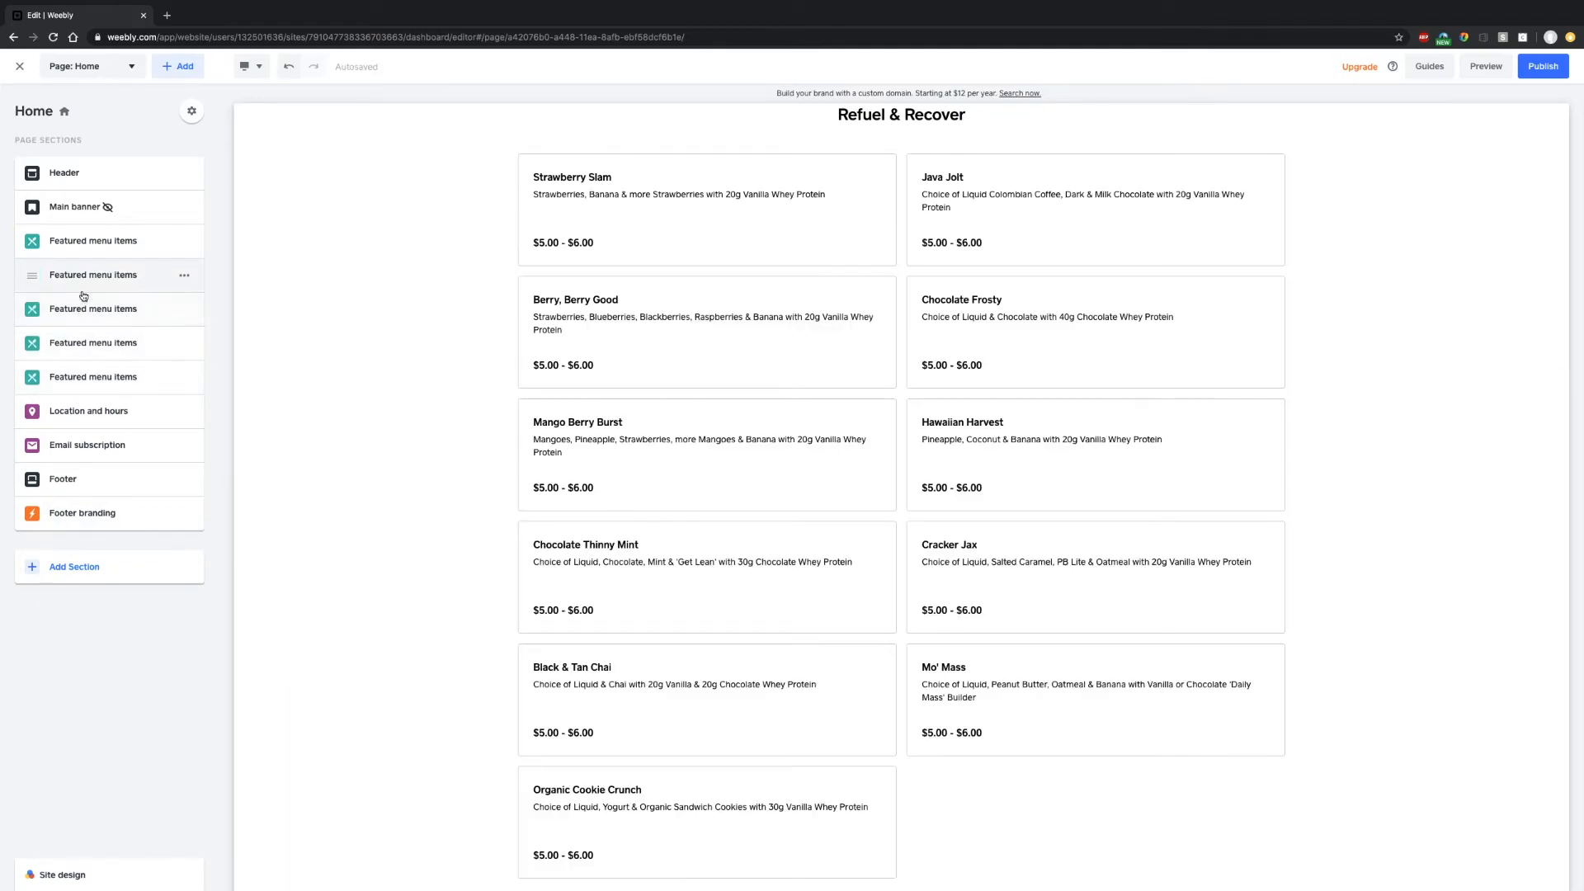
{"action": "scroll", "coordinate": [463, 347], "scroll_direction": "up", "scroll_amount": 12}
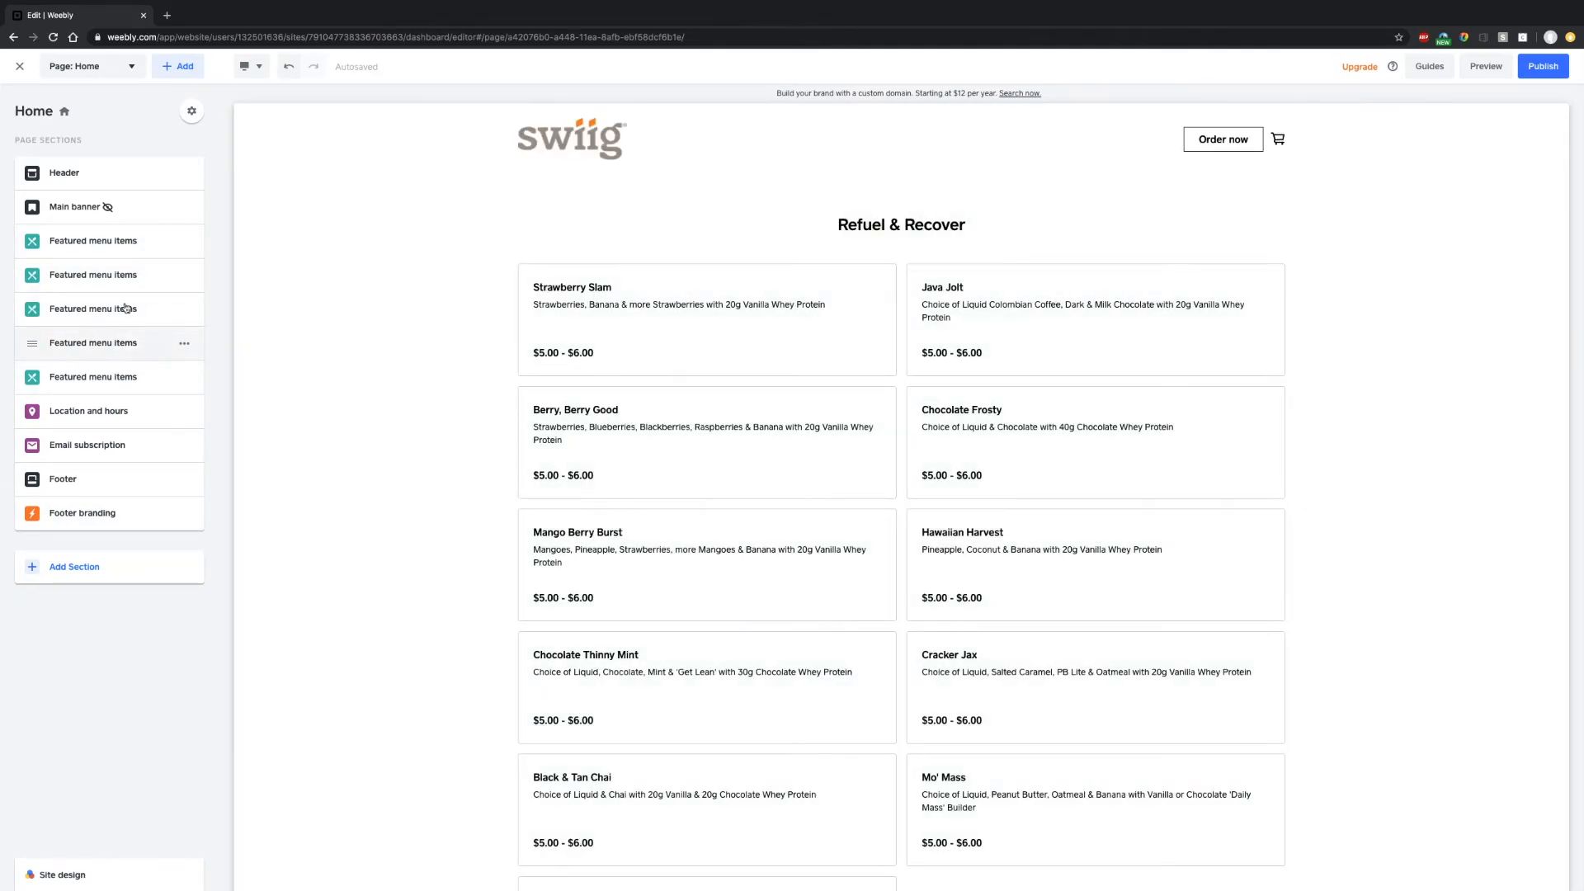
{"action": "left_click", "coordinate": [114, 276]}
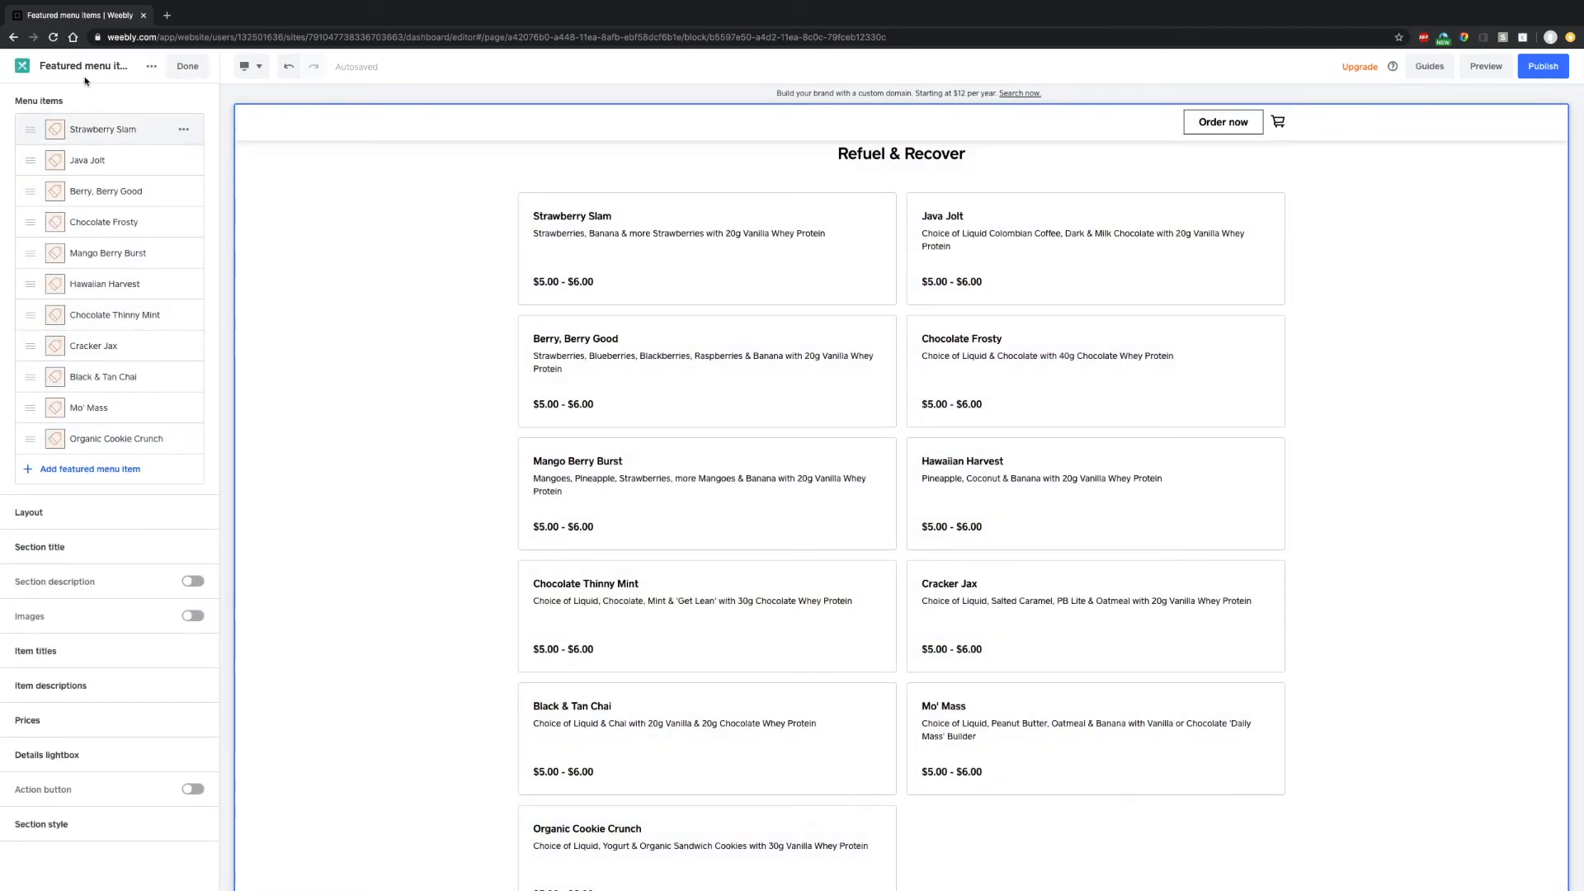
- Replace the copied section's title with 'Duplicate' and open its Select menu items chooser
{"action": "left_click", "coordinate": [185, 66]}
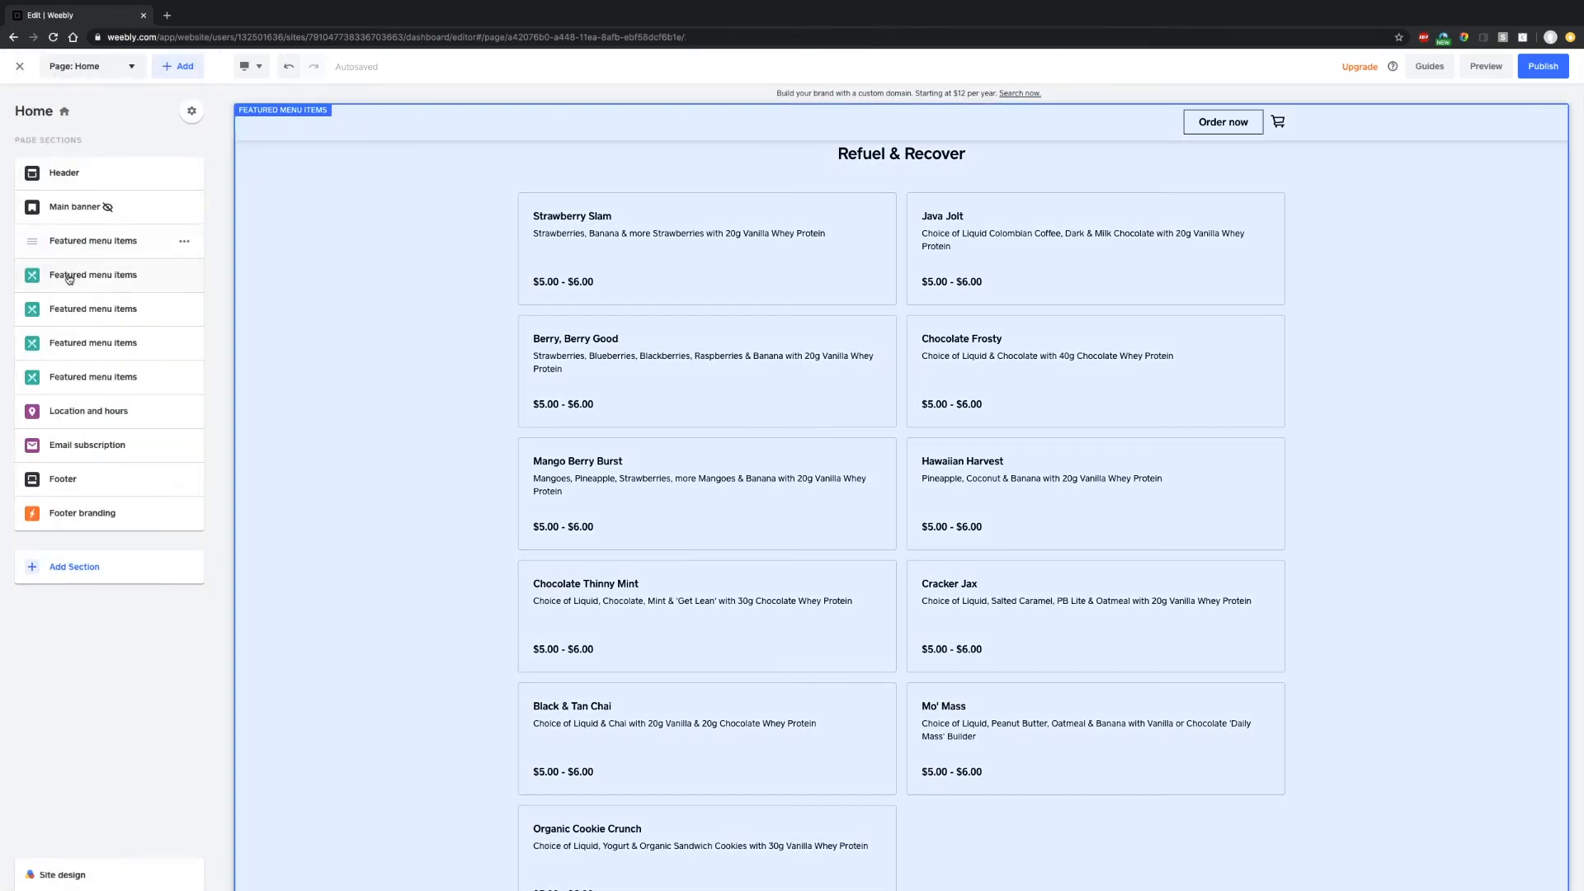
{"action": "left_click", "coordinate": [91, 275]}
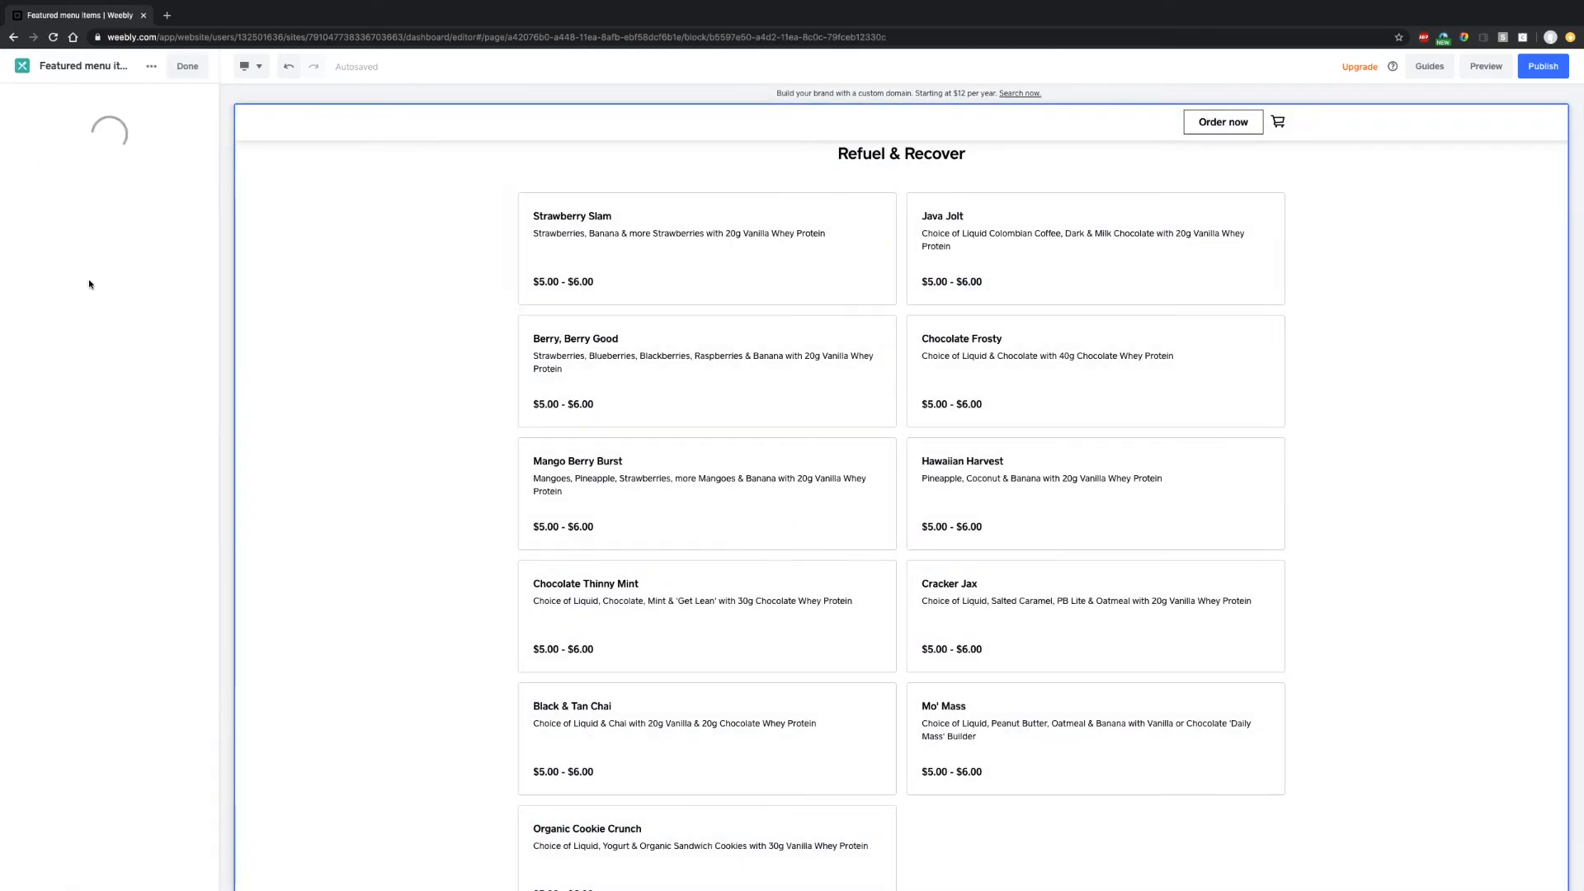
{"action": "left_click", "coordinate": [918, 155]}
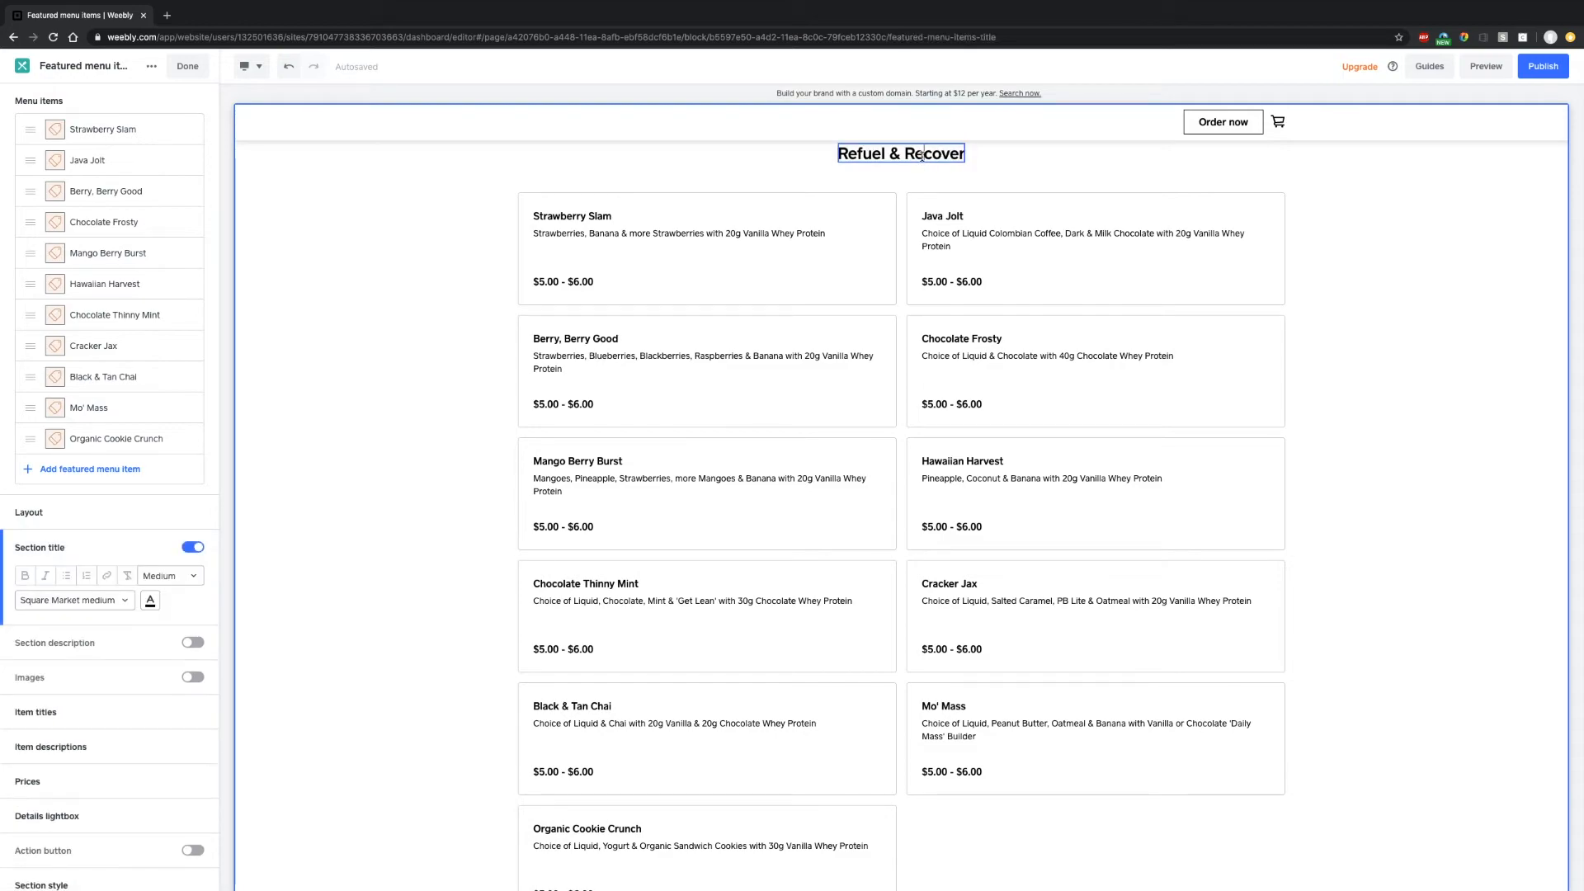
{"action": "triple_click", "coordinate": [919, 154]}
{"action": "key", "text": "Right"}
{"action": "key", "text": "BackSpace"}
{"action": "key", "text": "BackSpace"}
{"action": "key", "text": "BackSpace"}
{"action": "key", "text": "BackSpace"}
{"action": "key", "text": "BackSpace"}
{"action": "key", "text": "BackSpace"}
{"action": "key", "text": "BackSpace"}
{"action": "key", "text": "BackSpace"}
{"action": "key", "text": "BackSpace"}
{"action": "key", "text": "BackSpace"}
{"action": "key", "text": "BackSpace"}
{"action": "key", "text": "BackSpace"}
{"action": "key", "text": "BackSpace"}
{"action": "key", "text": "BackSpace"}
{"action": "key", "text": "BackSpace"}
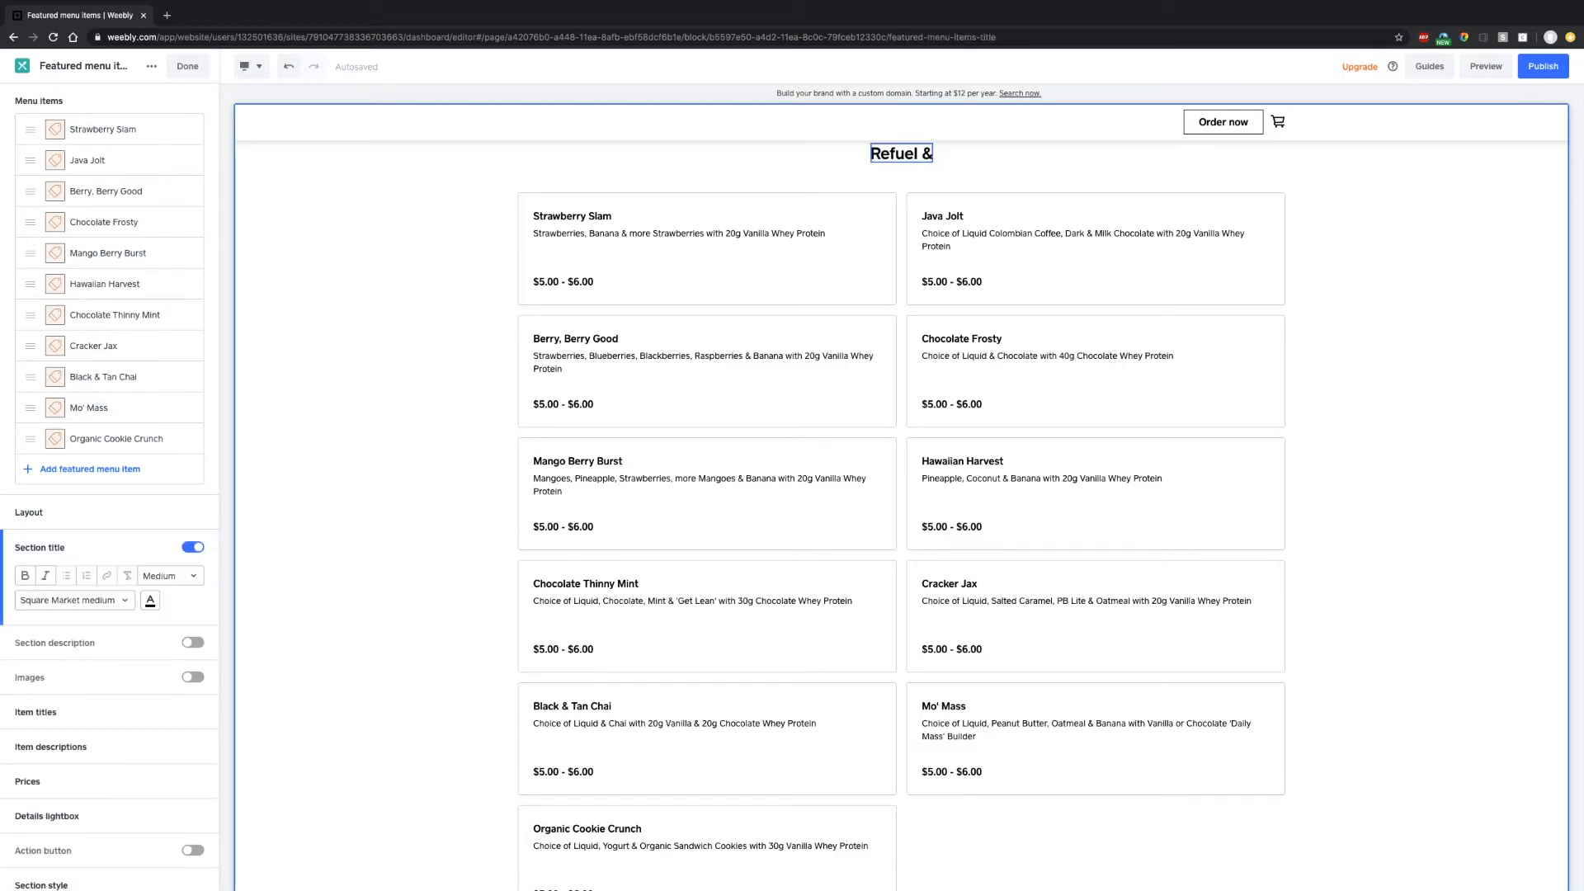
{"action": "type", "text": "Duplicate"}
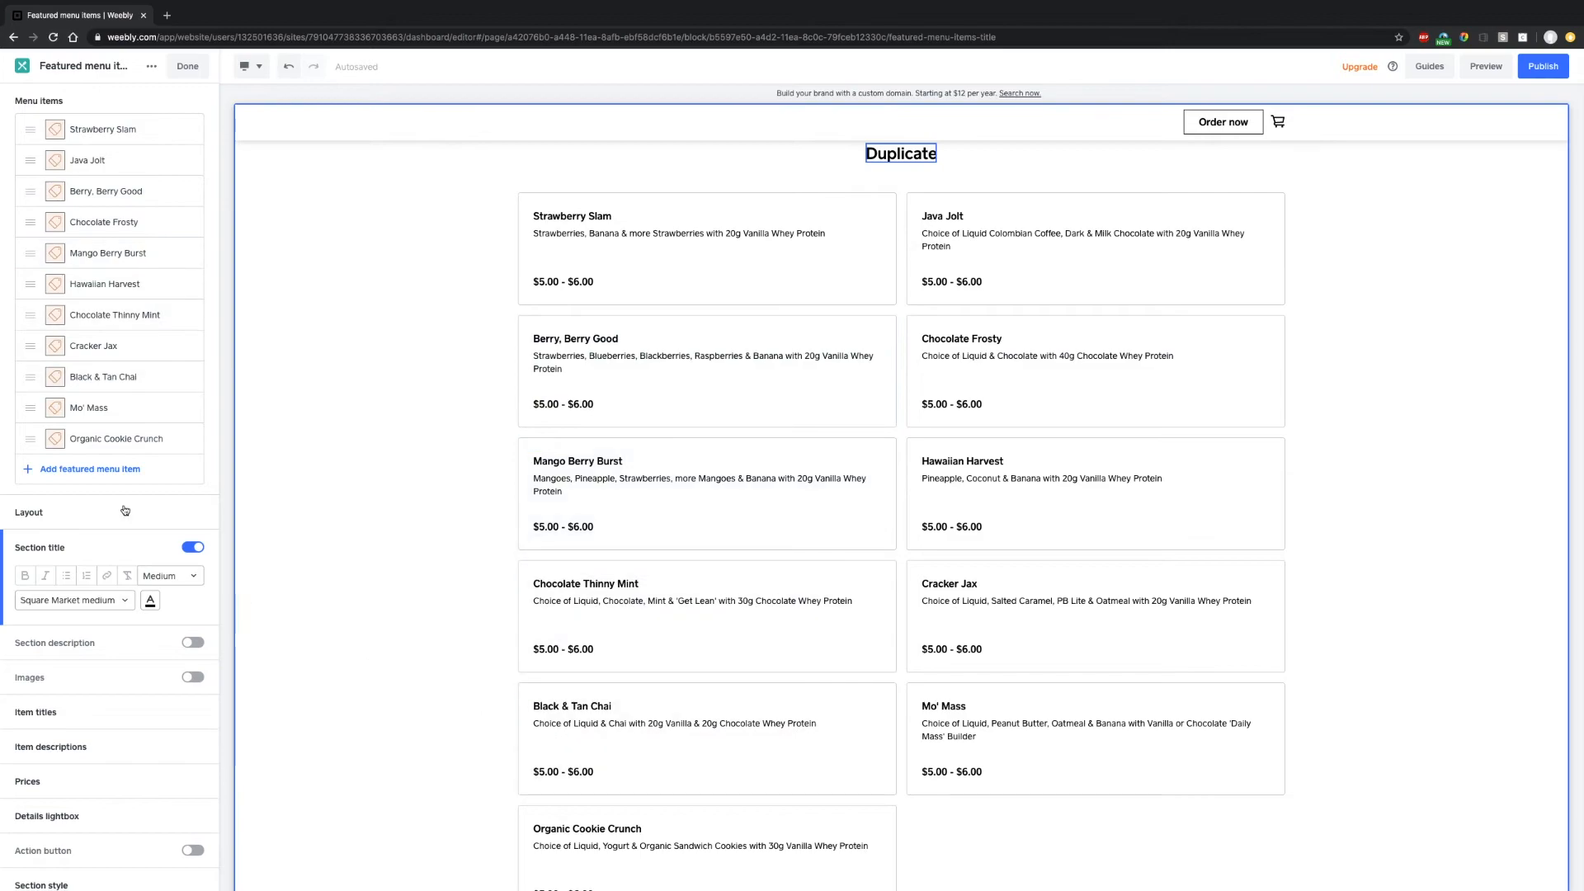
{"action": "left_click", "coordinate": [103, 469]}
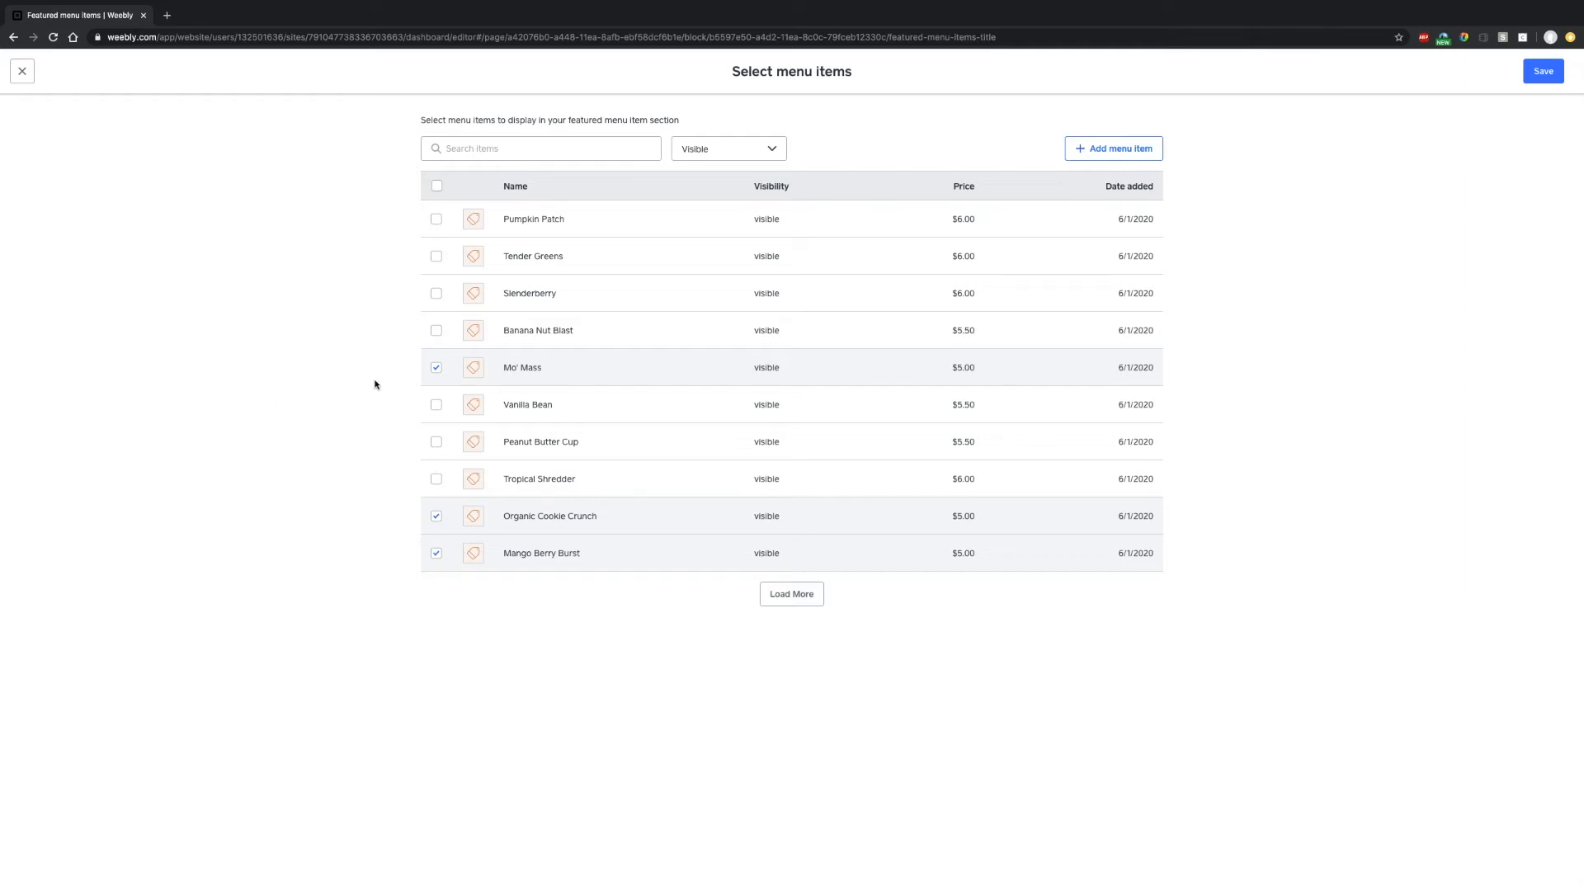
- Load the full list and clear every menu item tick for the Duplicate section
{"action": "left_click", "coordinate": [434, 368]}
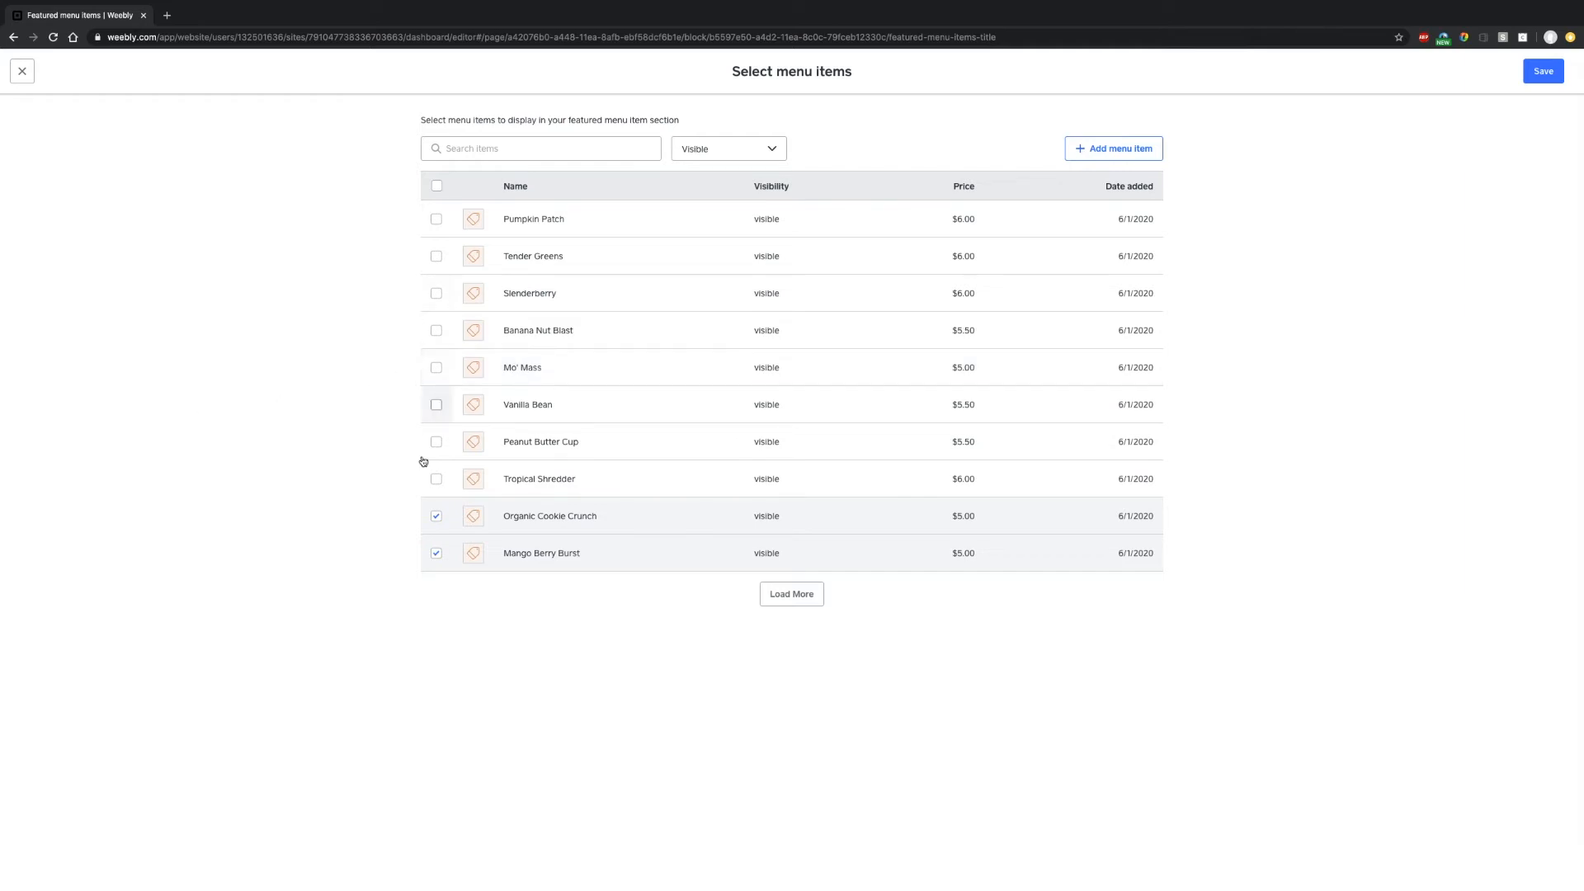
{"action": "left_click", "coordinate": [436, 187]}
{"action": "left_click", "coordinate": [437, 189]}
{"action": "left_click", "coordinate": [791, 594]}
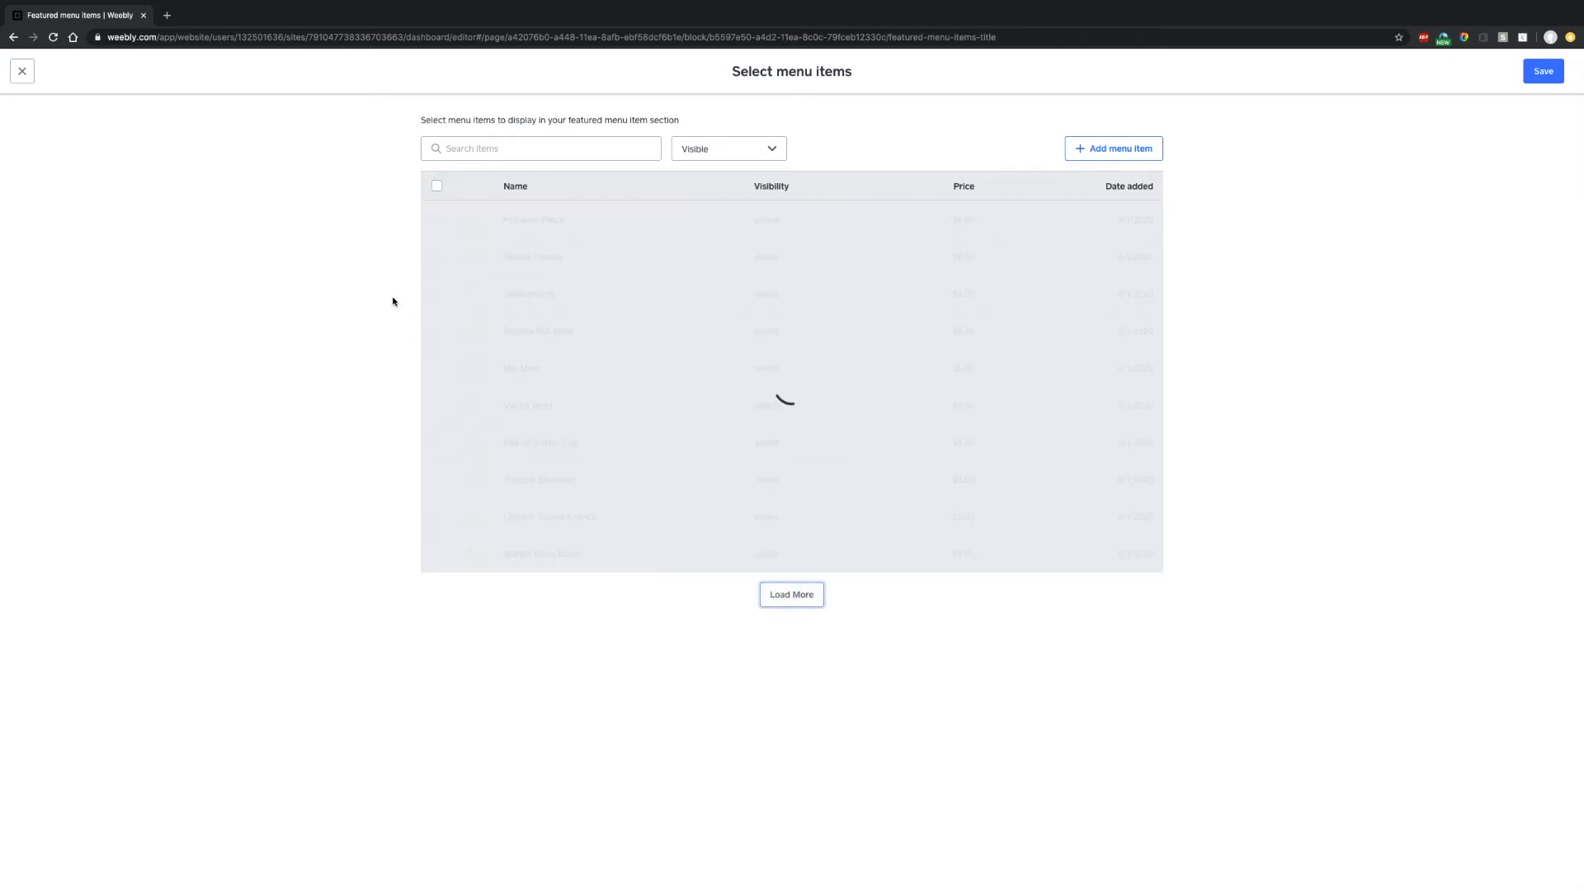
{"action": "scroll", "coordinate": [719, 600], "scroll_direction": "down", "scroll_amount": 2}
{"action": "left_click", "coordinate": [792, 859]}
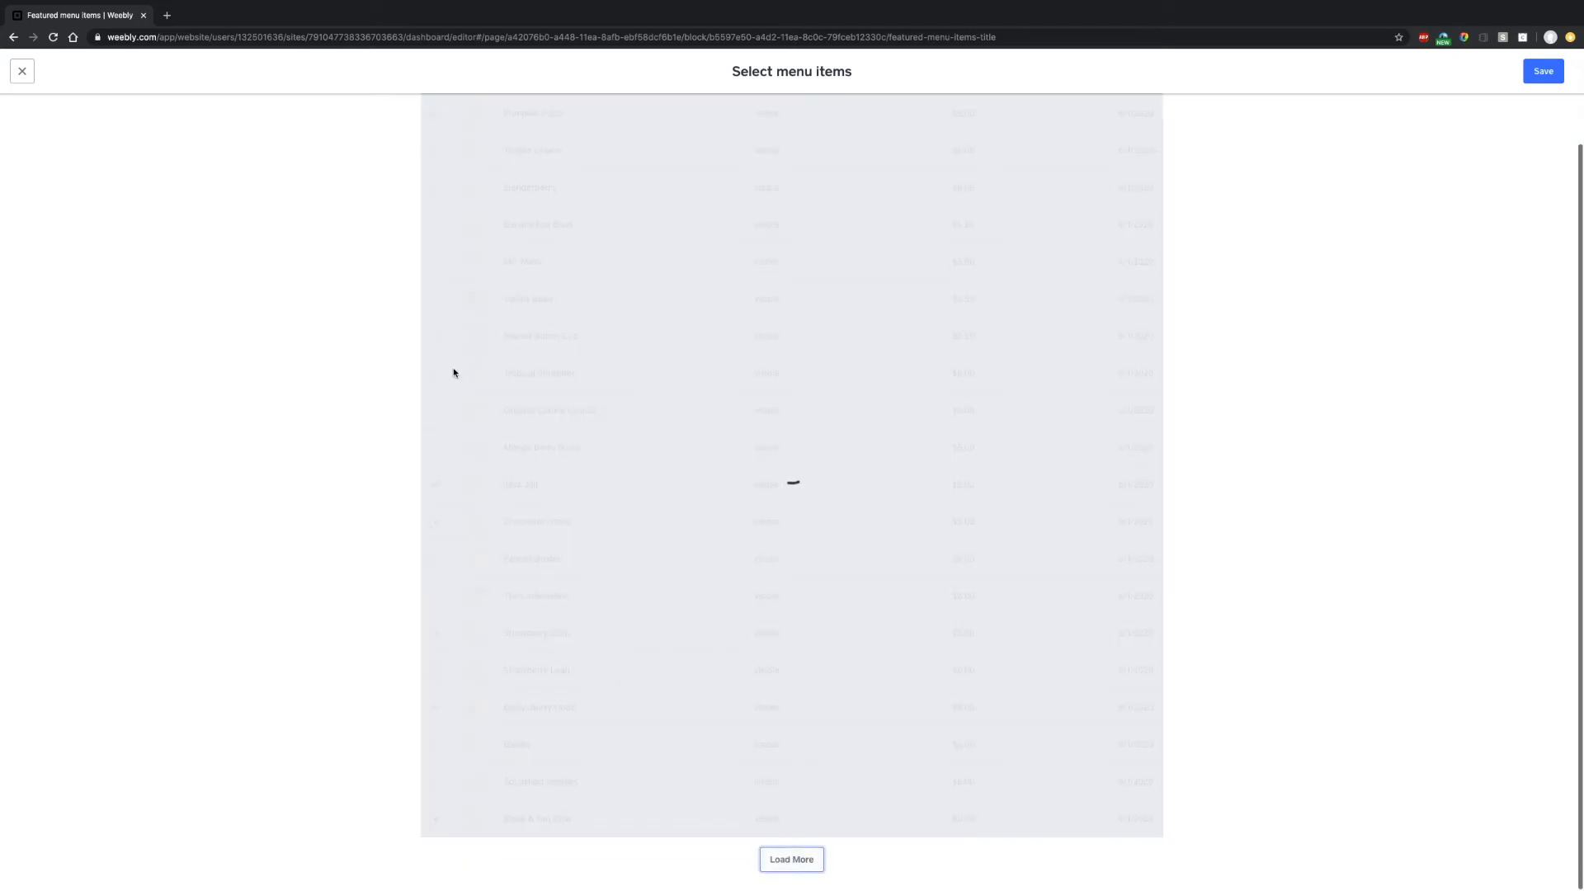
{"action": "scroll", "coordinate": [437, 224], "scroll_direction": "down", "scroll_amount": 4}
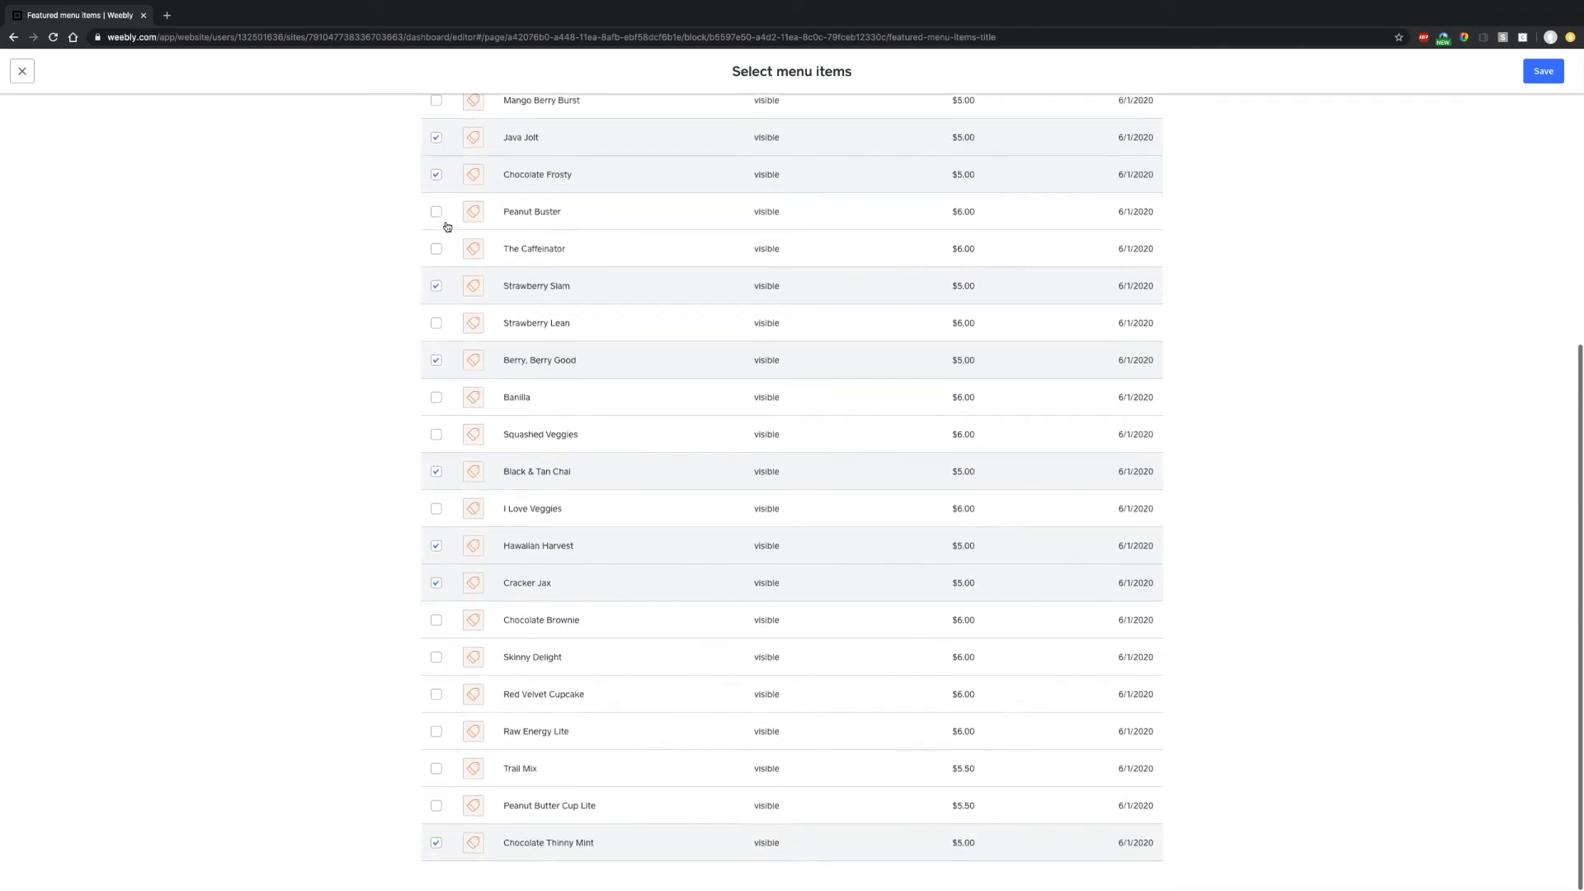
{"action": "scroll", "coordinate": [450, 225], "scroll_direction": "up", "scroll_amount": 5}
{"action": "left_click", "coordinate": [437, 186]}
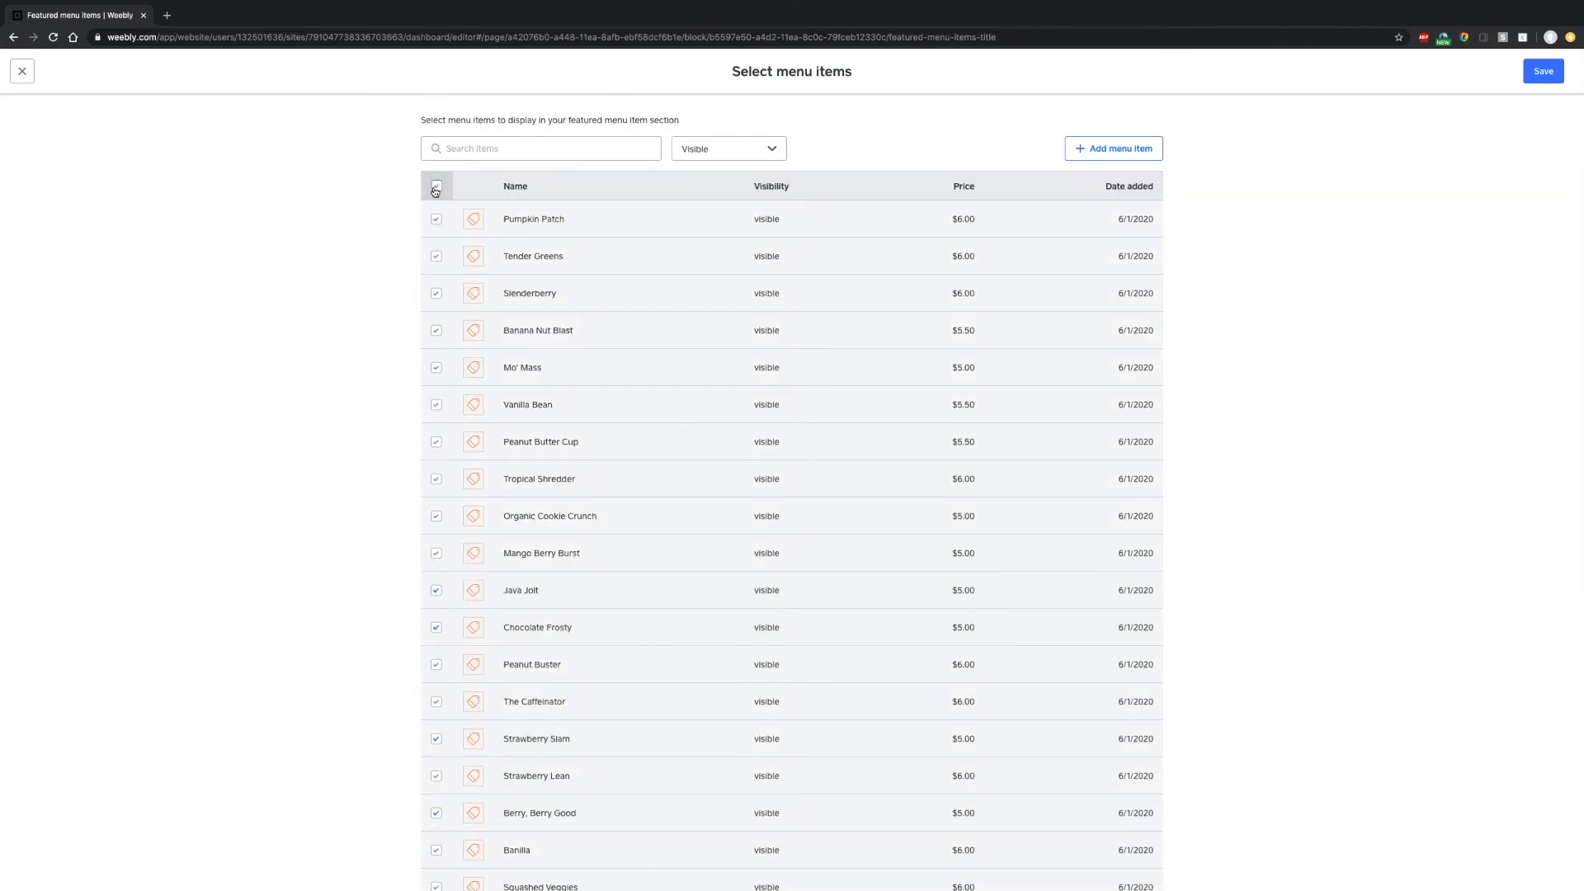
- Tick Pumpkin Patch, Tender Greens and Squashed Veggies and save the selection
{"action": "left_click", "coordinate": [436, 221]}
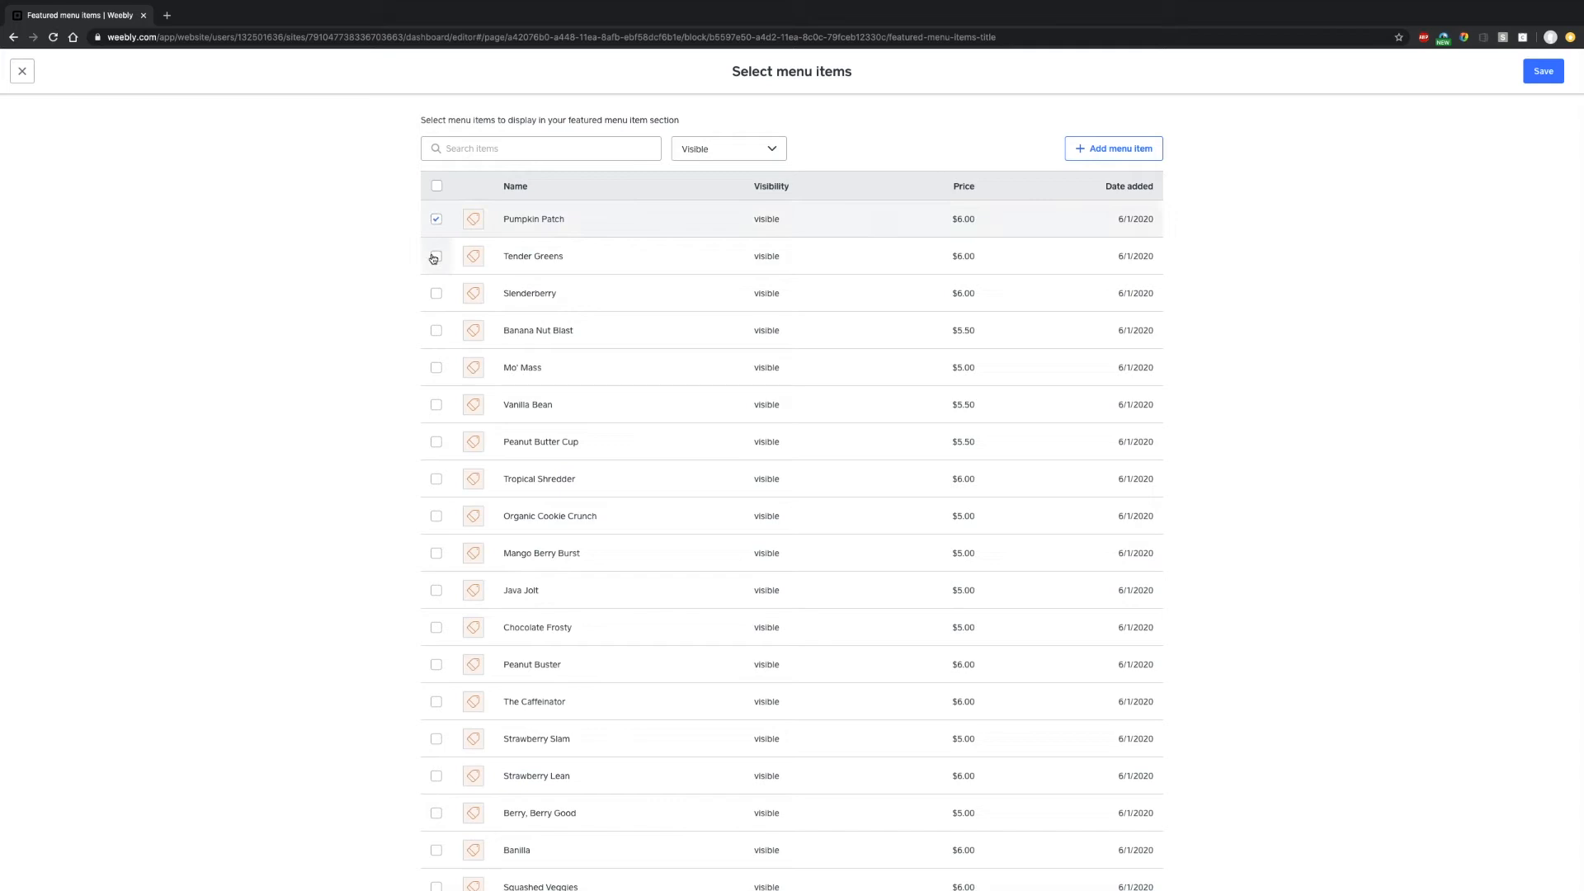
{"action": "left_click", "coordinate": [438, 256]}
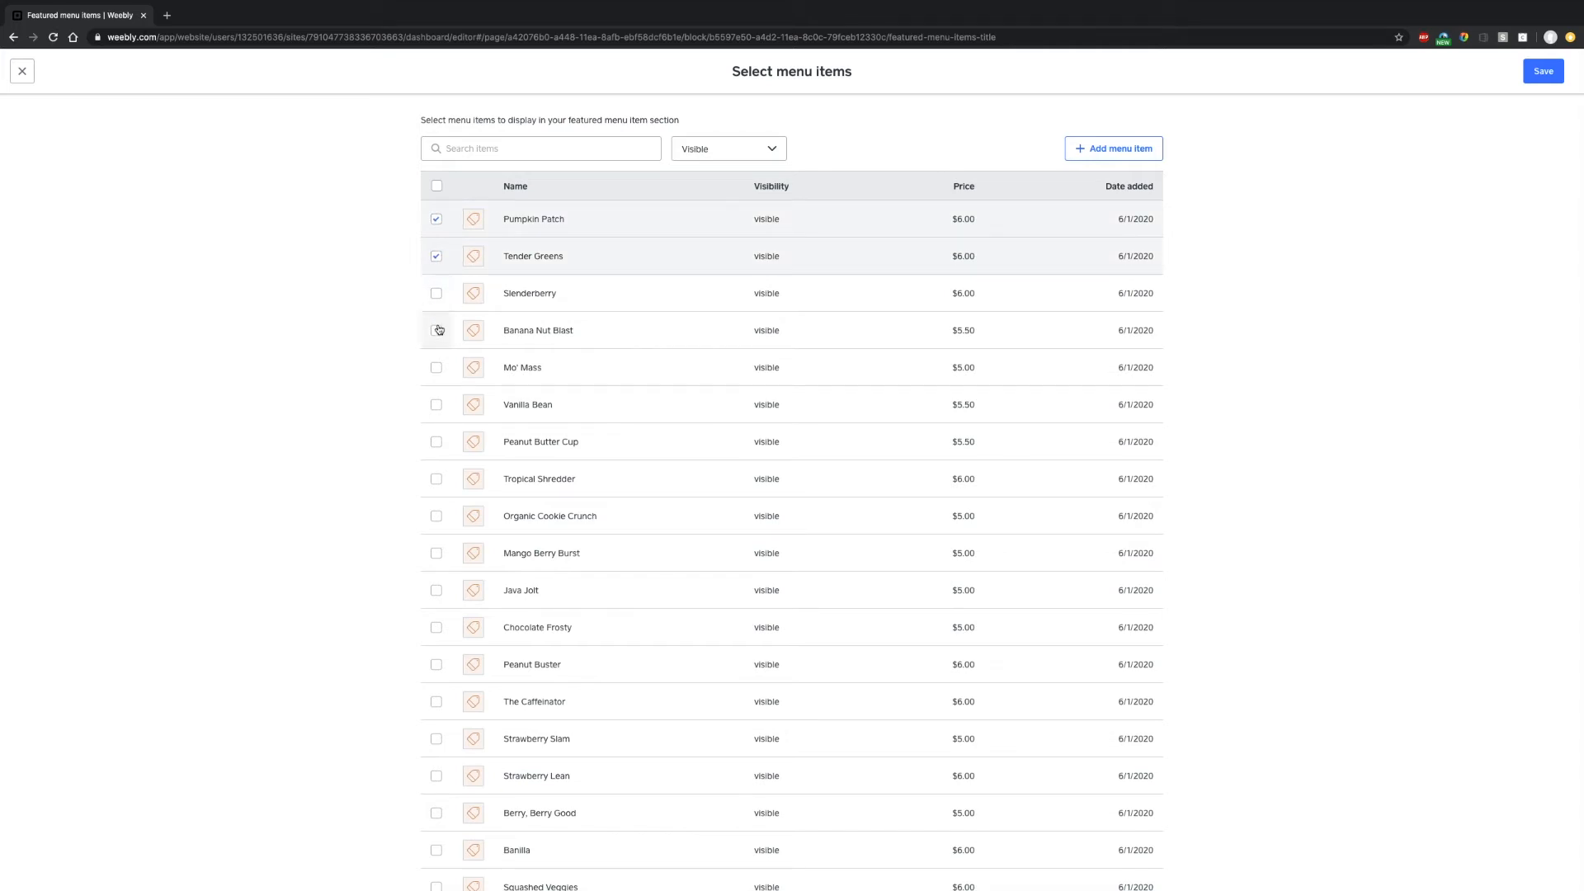
{"action": "scroll", "coordinate": [438, 446], "scroll_direction": "down", "scroll_amount": 1}
{"action": "scroll", "coordinate": [438, 444], "scroll_direction": "down", "scroll_amount": 1}
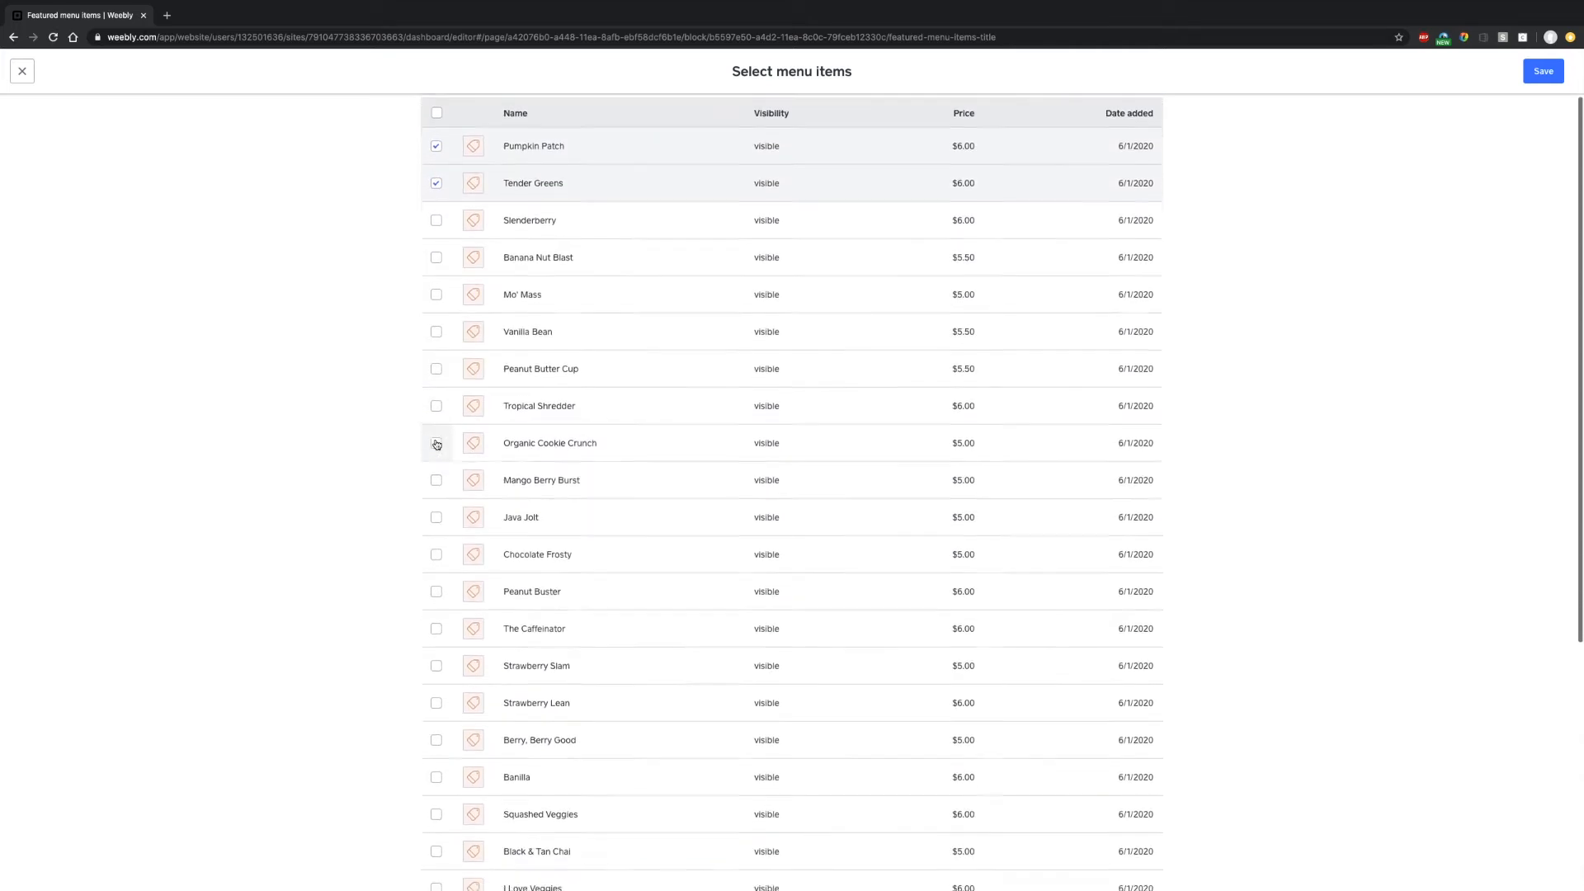
{"action": "scroll", "coordinate": [436, 446], "scroll_direction": "up", "scroll_amount": 1}
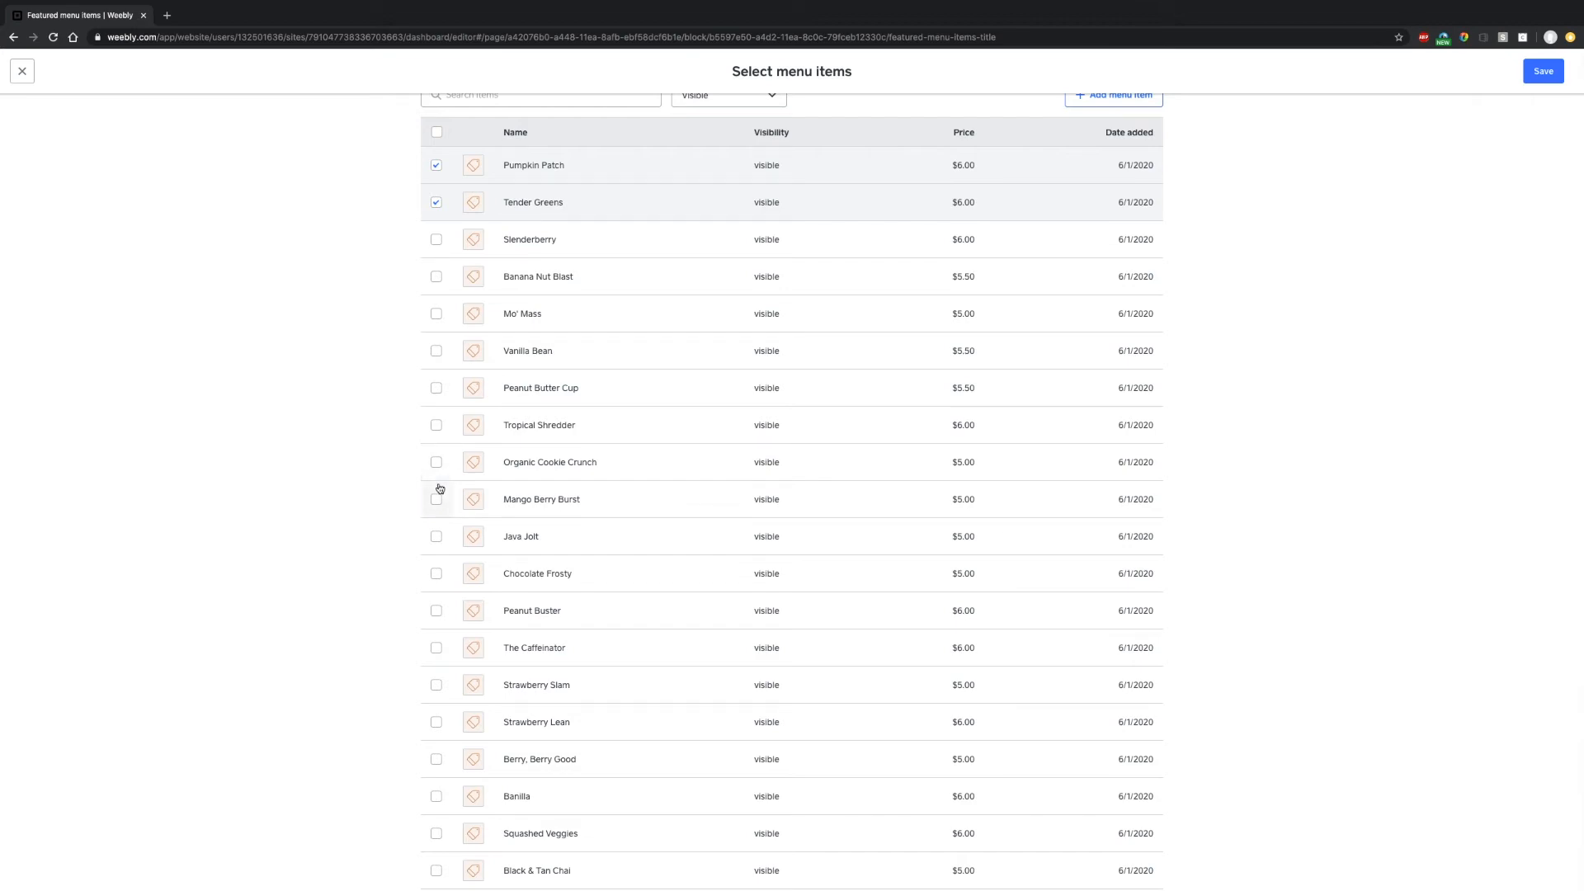
{"action": "scroll", "coordinate": [442, 663], "scroll_direction": "down", "scroll_amount": 3}
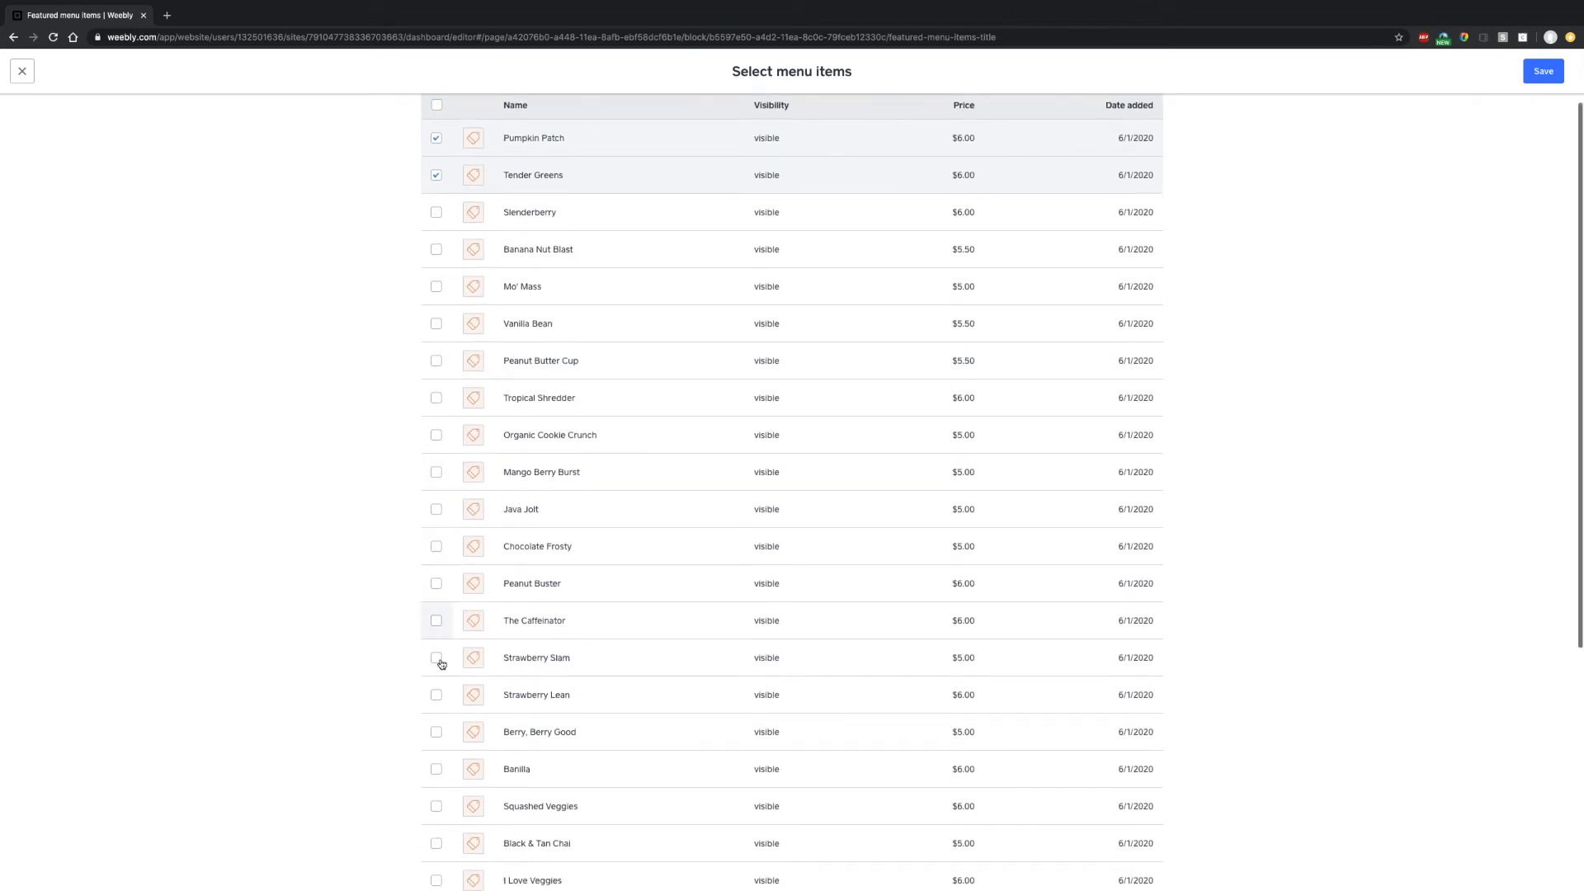
{"action": "scroll", "coordinate": [442, 662], "scroll_direction": "down", "scroll_amount": 1}
{"action": "left_click", "coordinate": [440, 661]}
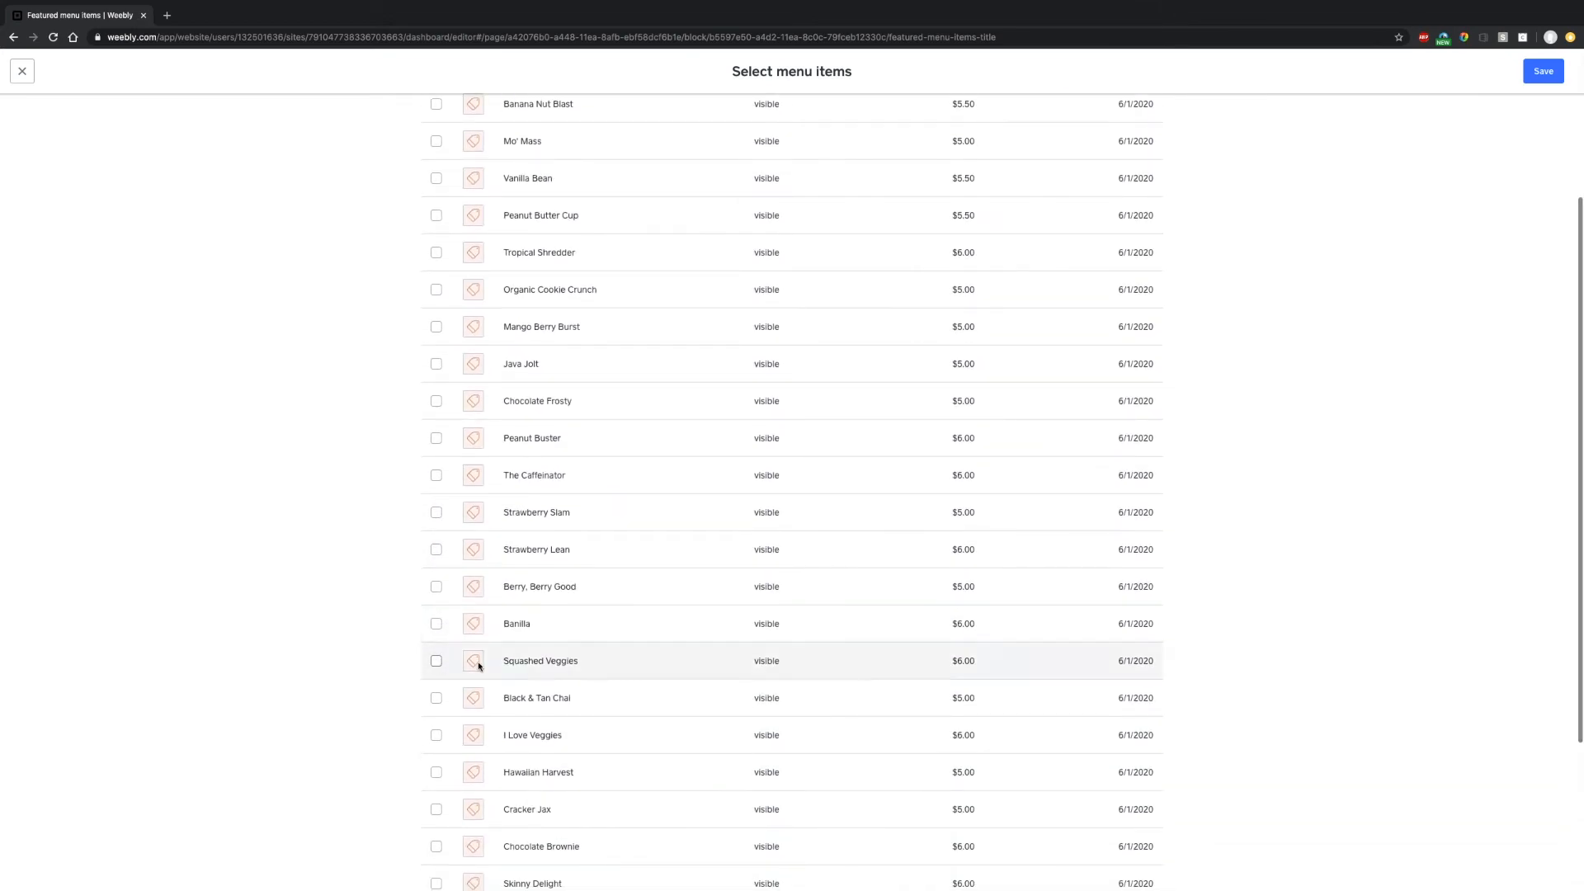
{"action": "left_click", "coordinate": [1545, 73]}
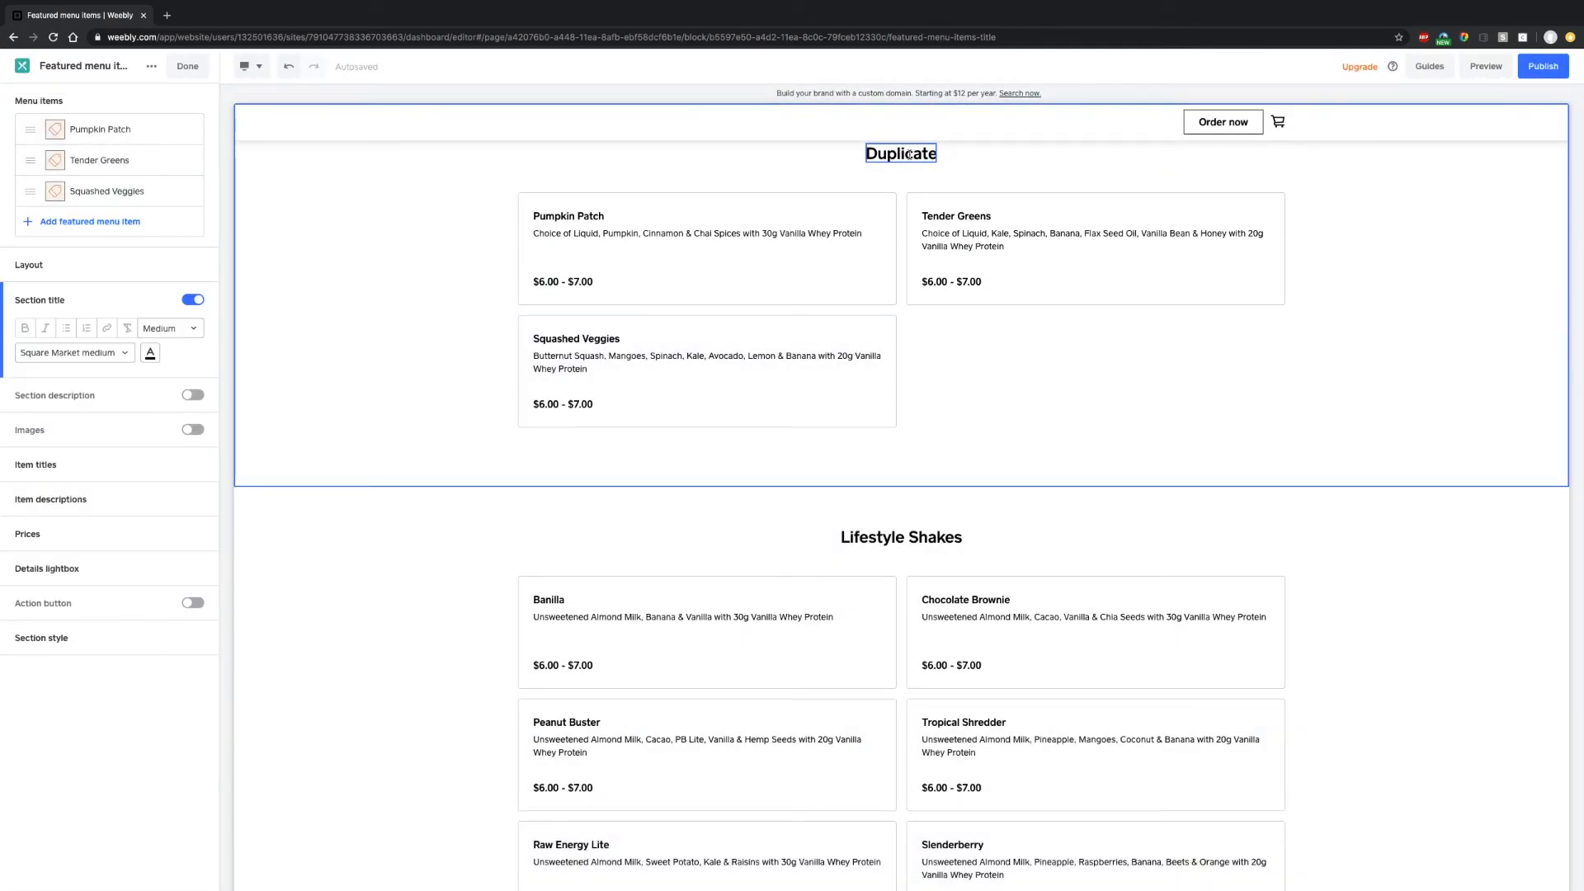
- Change the section title to 'Veggies!' and scroll through the Home page's menu sections
{"action": "double_click", "coordinate": [909, 154]}
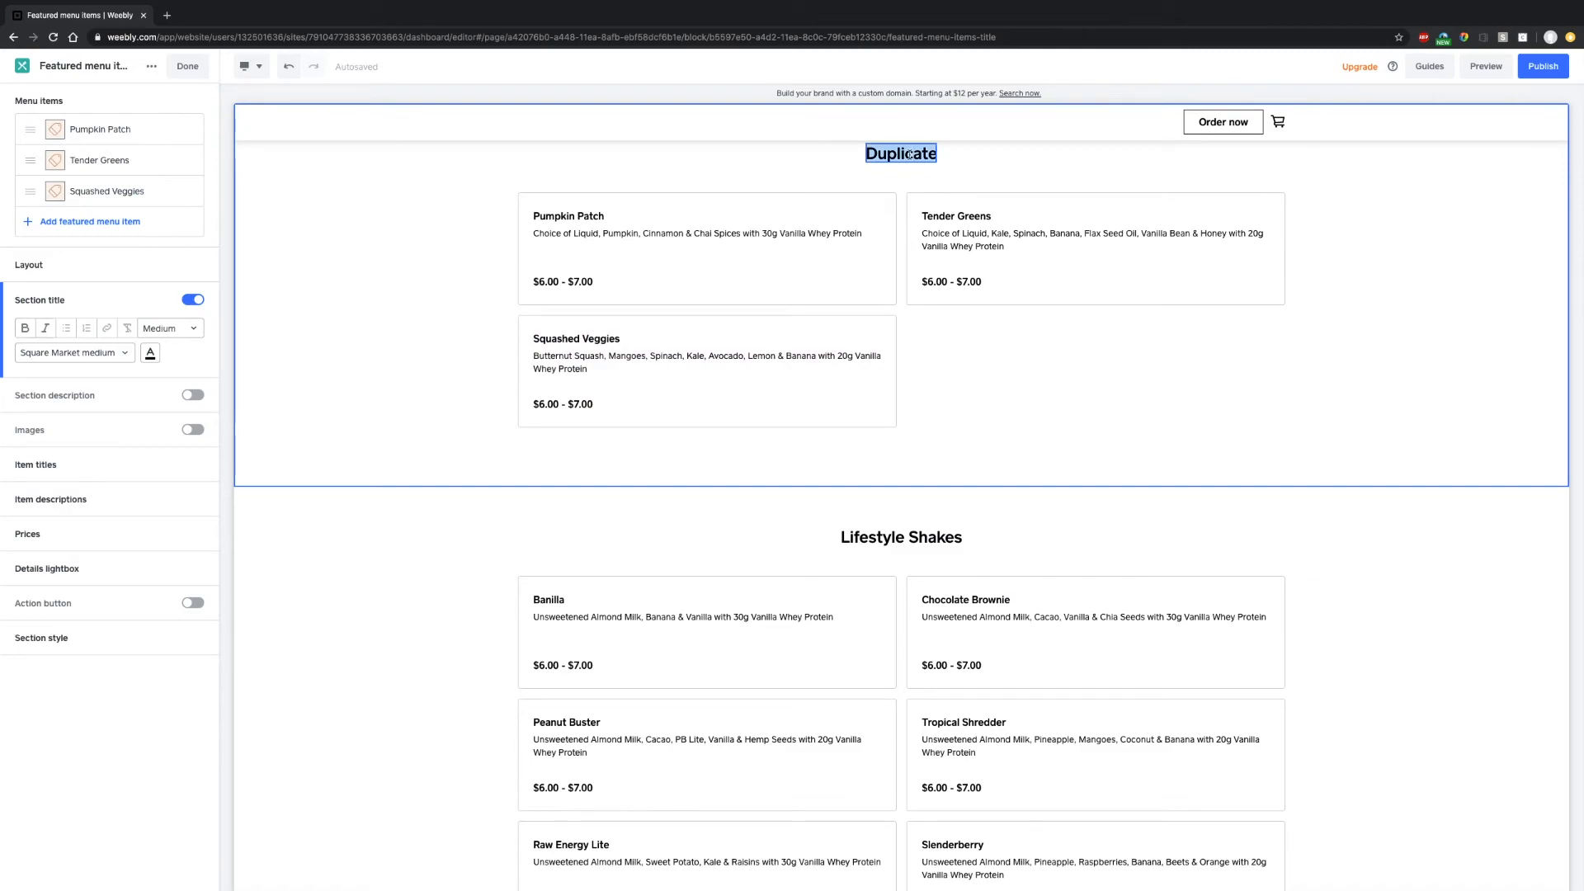
{"action": "type", "text": "Veggies!"}
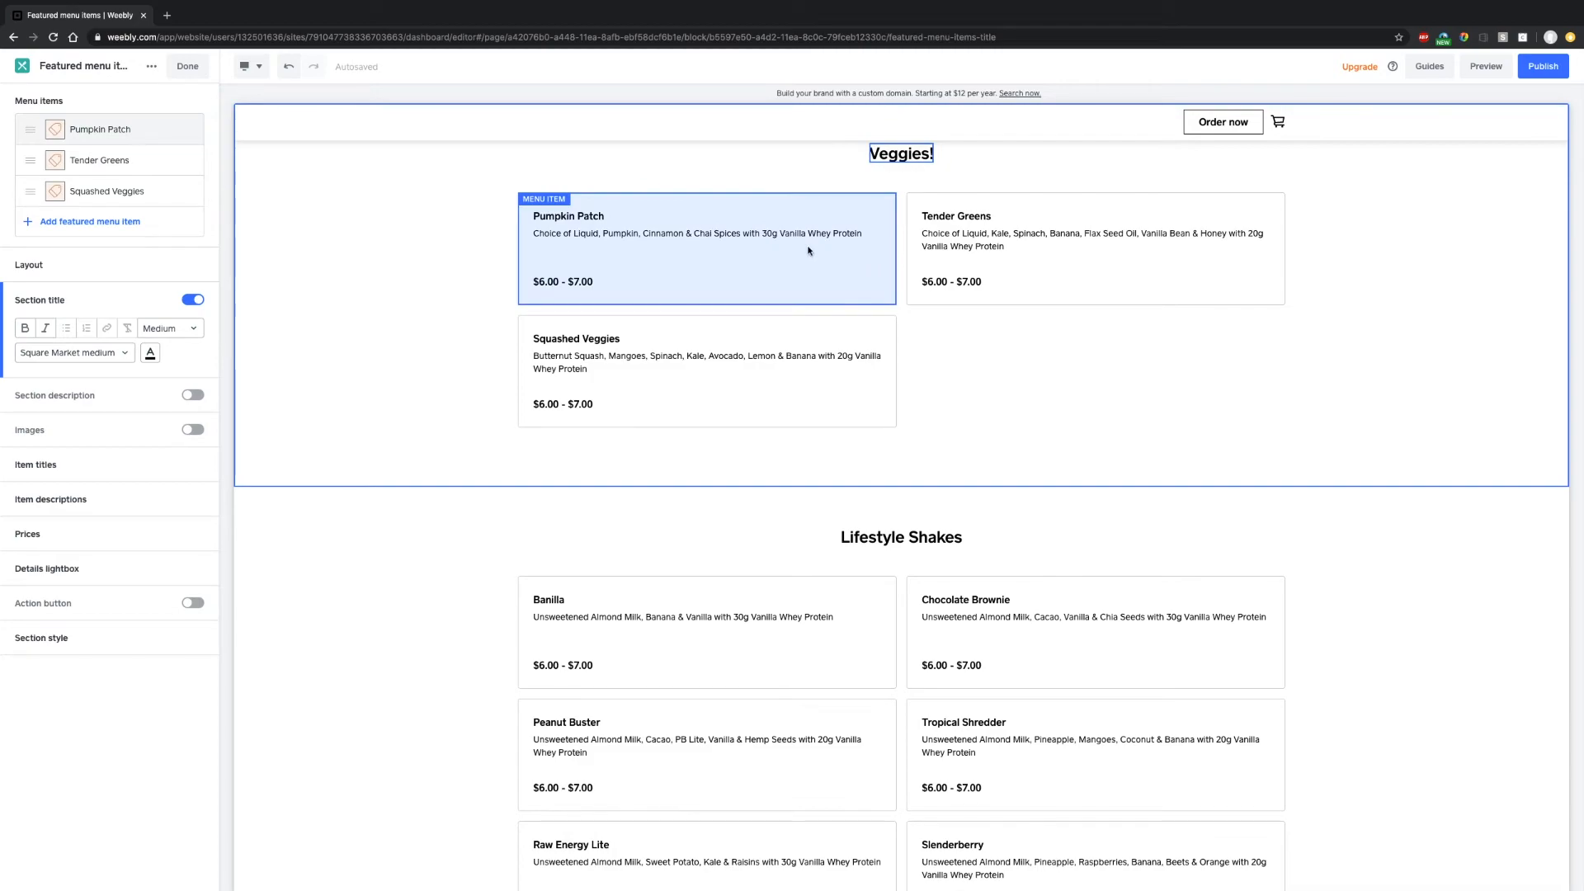
{"action": "scroll", "coordinate": [608, 388], "scroll_direction": "down", "scroll_amount": 1}
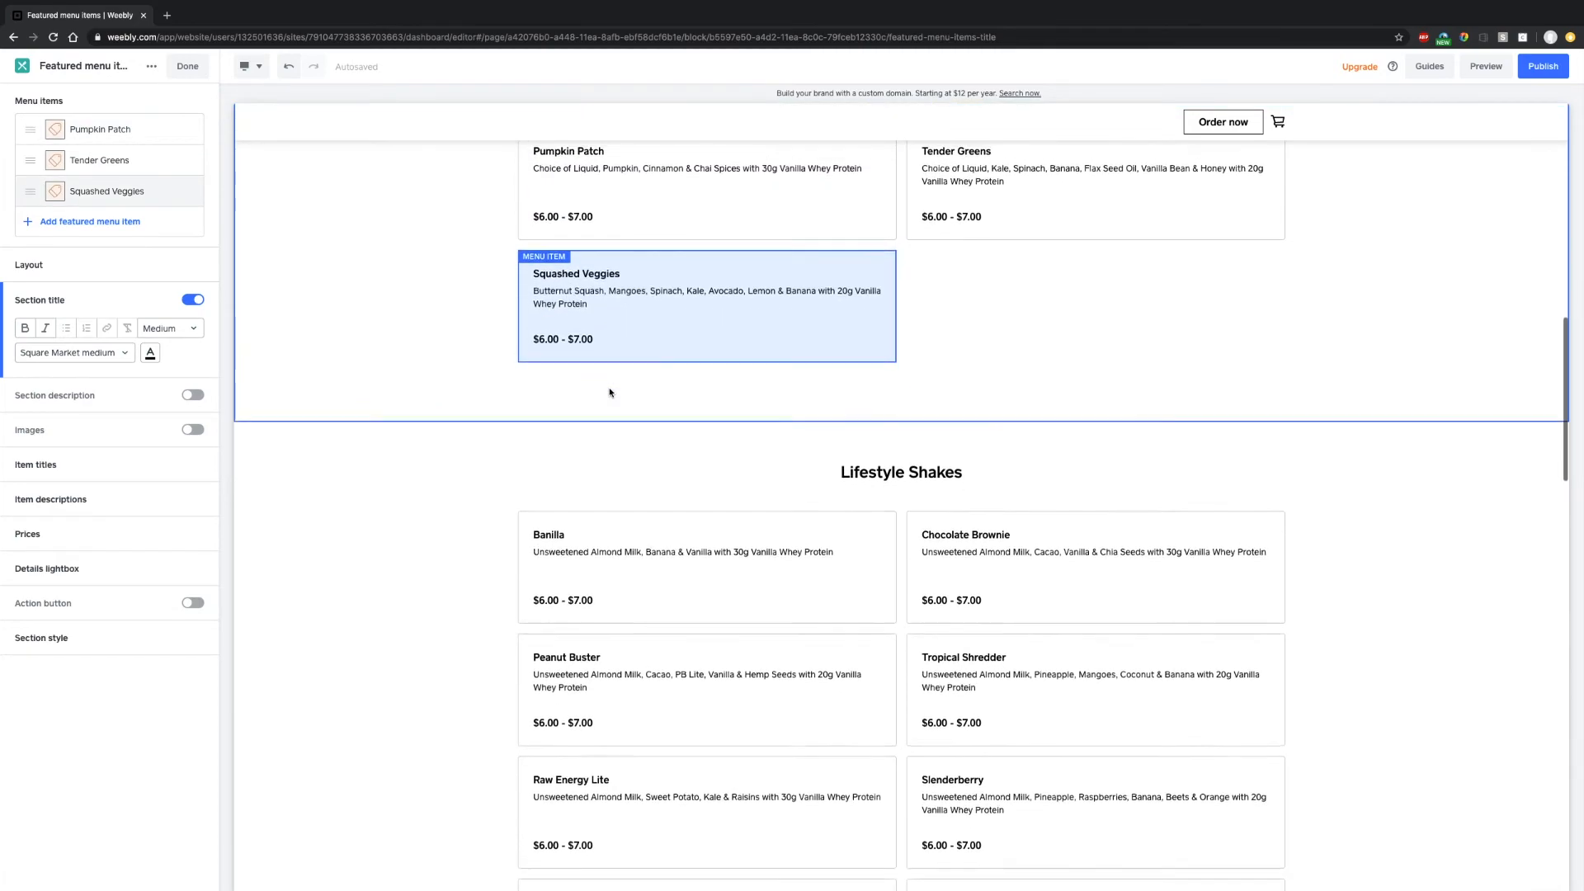
{"action": "scroll", "coordinate": [609, 392], "scroll_direction": "down", "scroll_amount": 5}
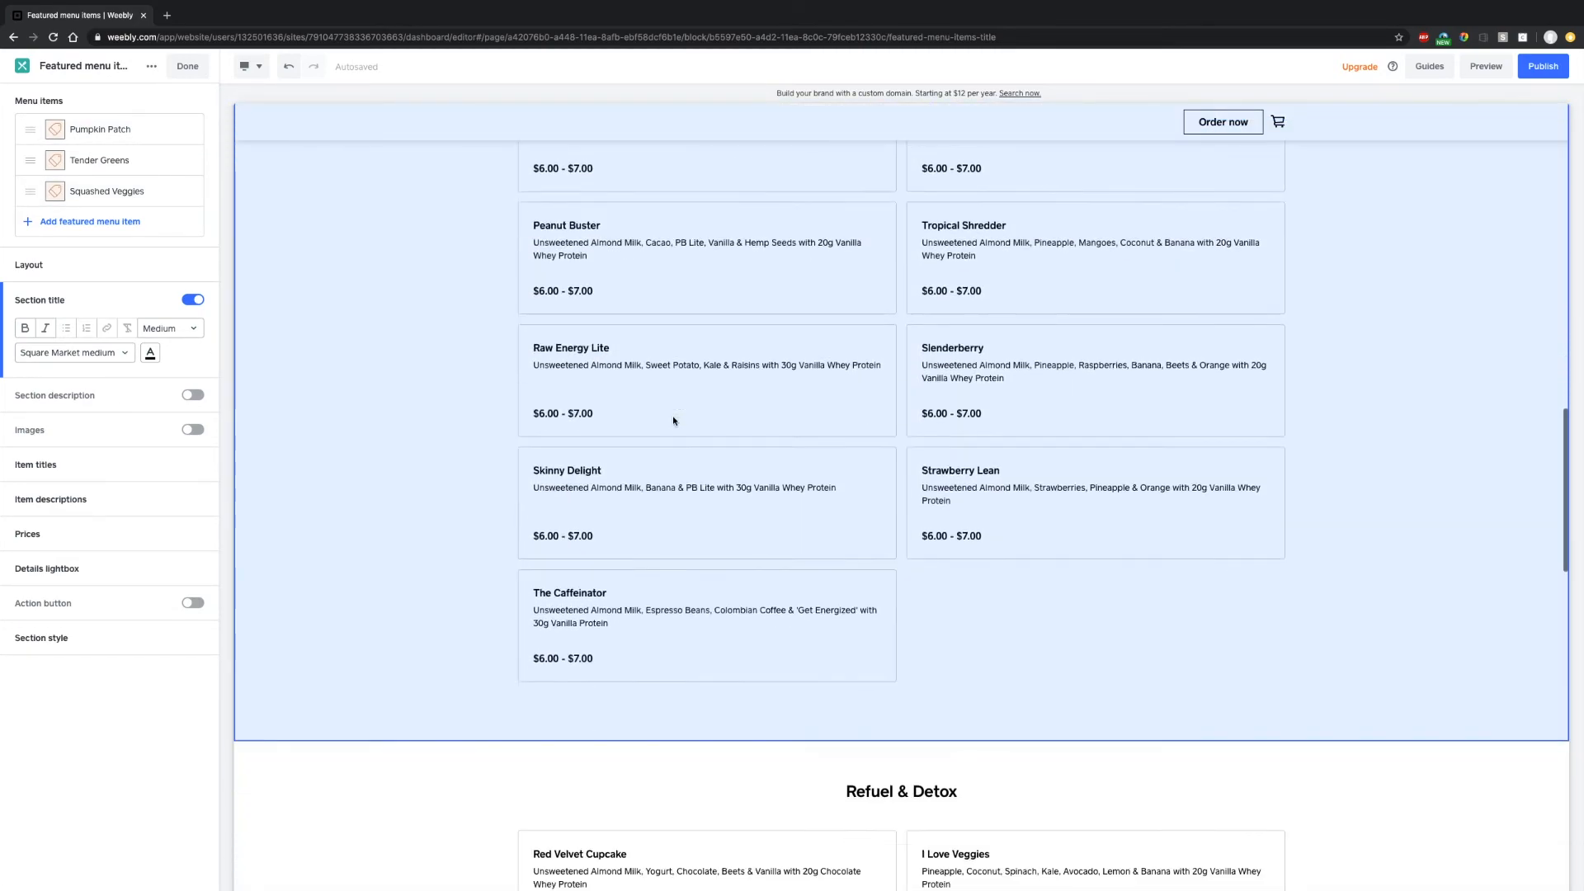
{"action": "scroll", "coordinate": [673, 421], "scroll_direction": "down", "scroll_amount": 9}
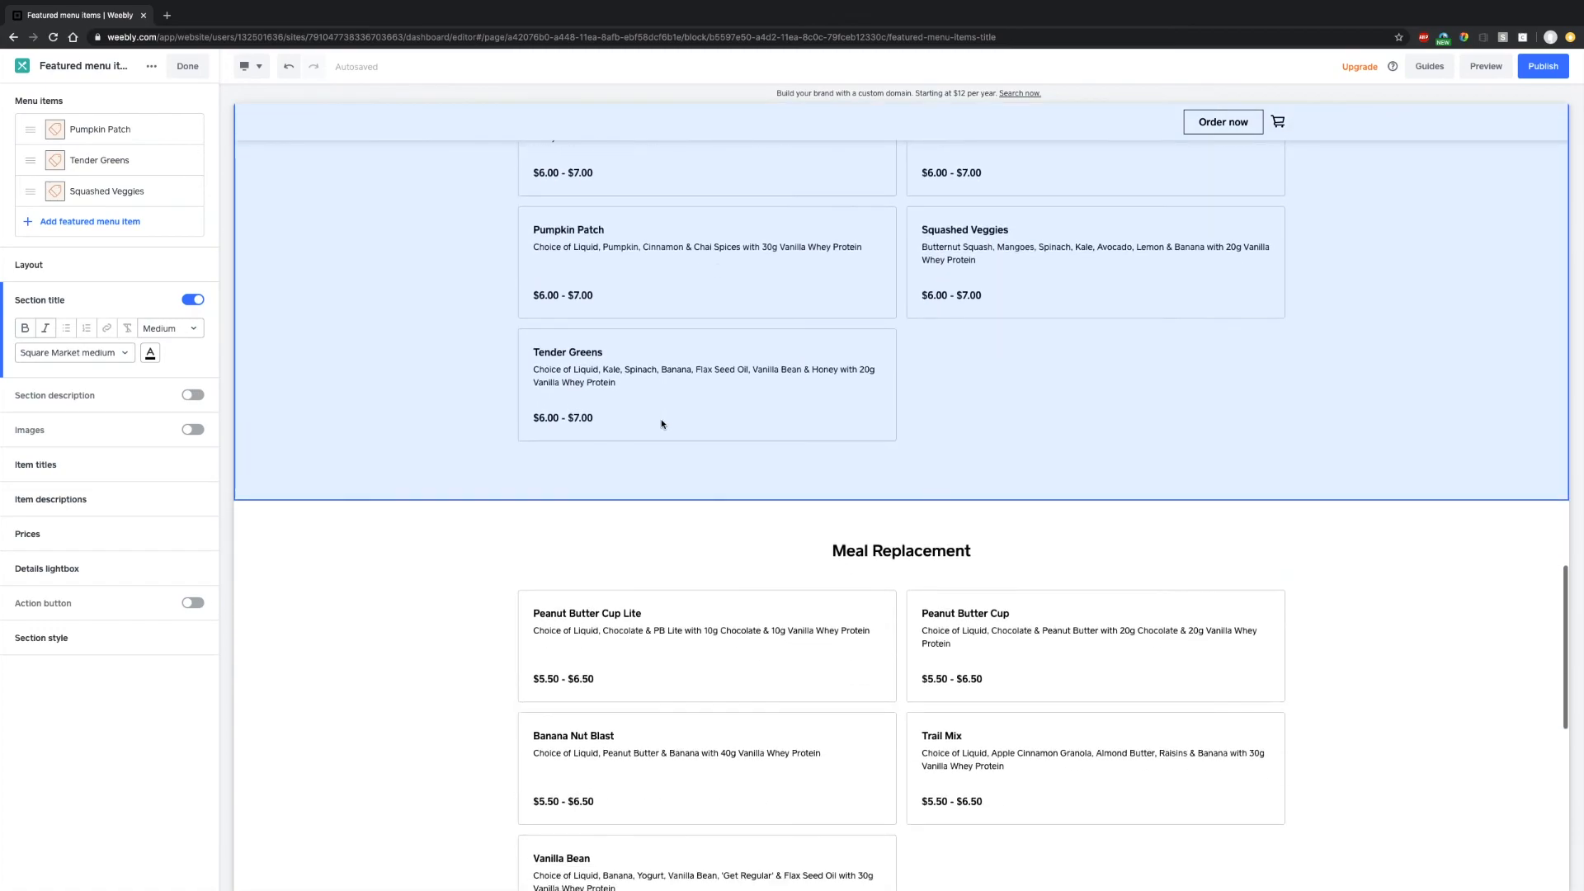
{"action": "scroll", "coordinate": [660, 422], "scroll_direction": "down", "scroll_amount": 5}
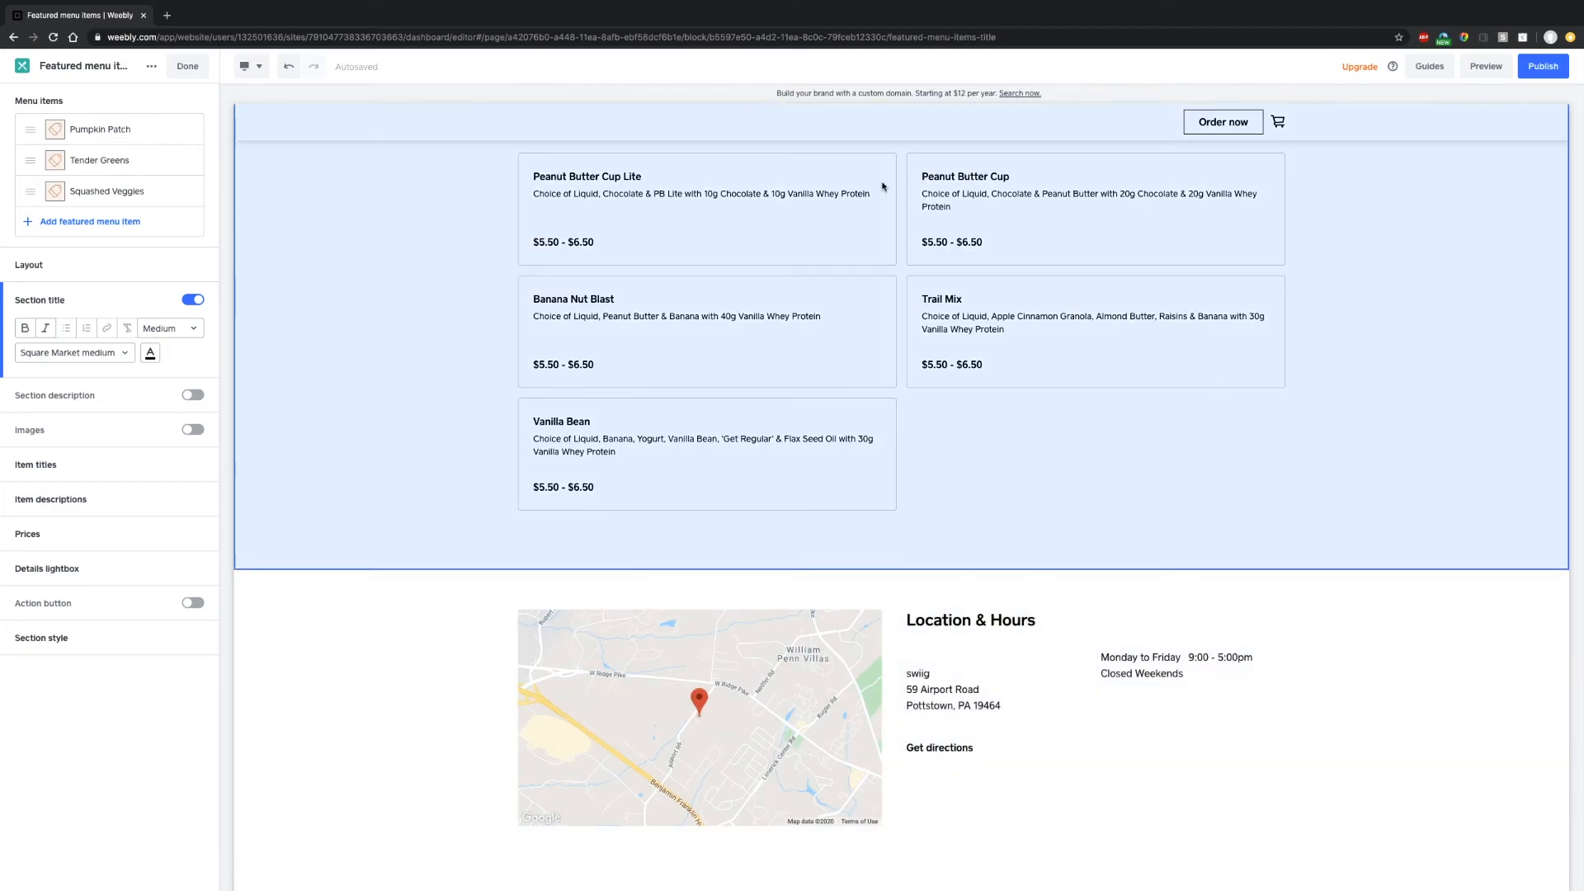
{"action": "scroll", "coordinate": [685, 300], "scroll_direction": "up", "scroll_amount": 20}
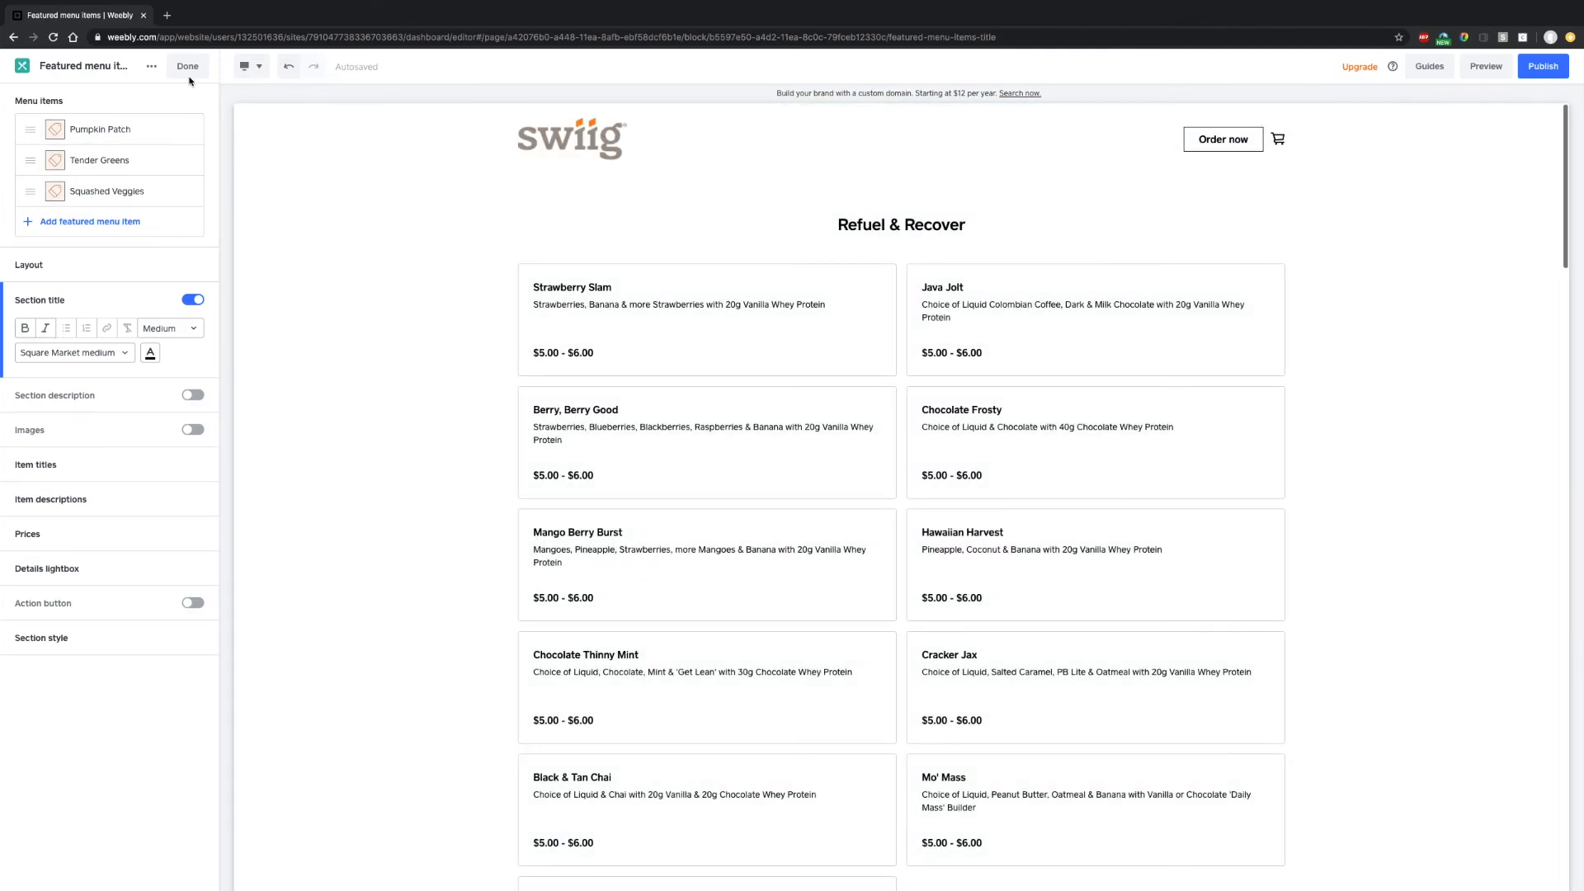
- Delete the Veggies! featured menu items section from the Page Sections list
{"action": "left_click", "coordinate": [188, 66]}
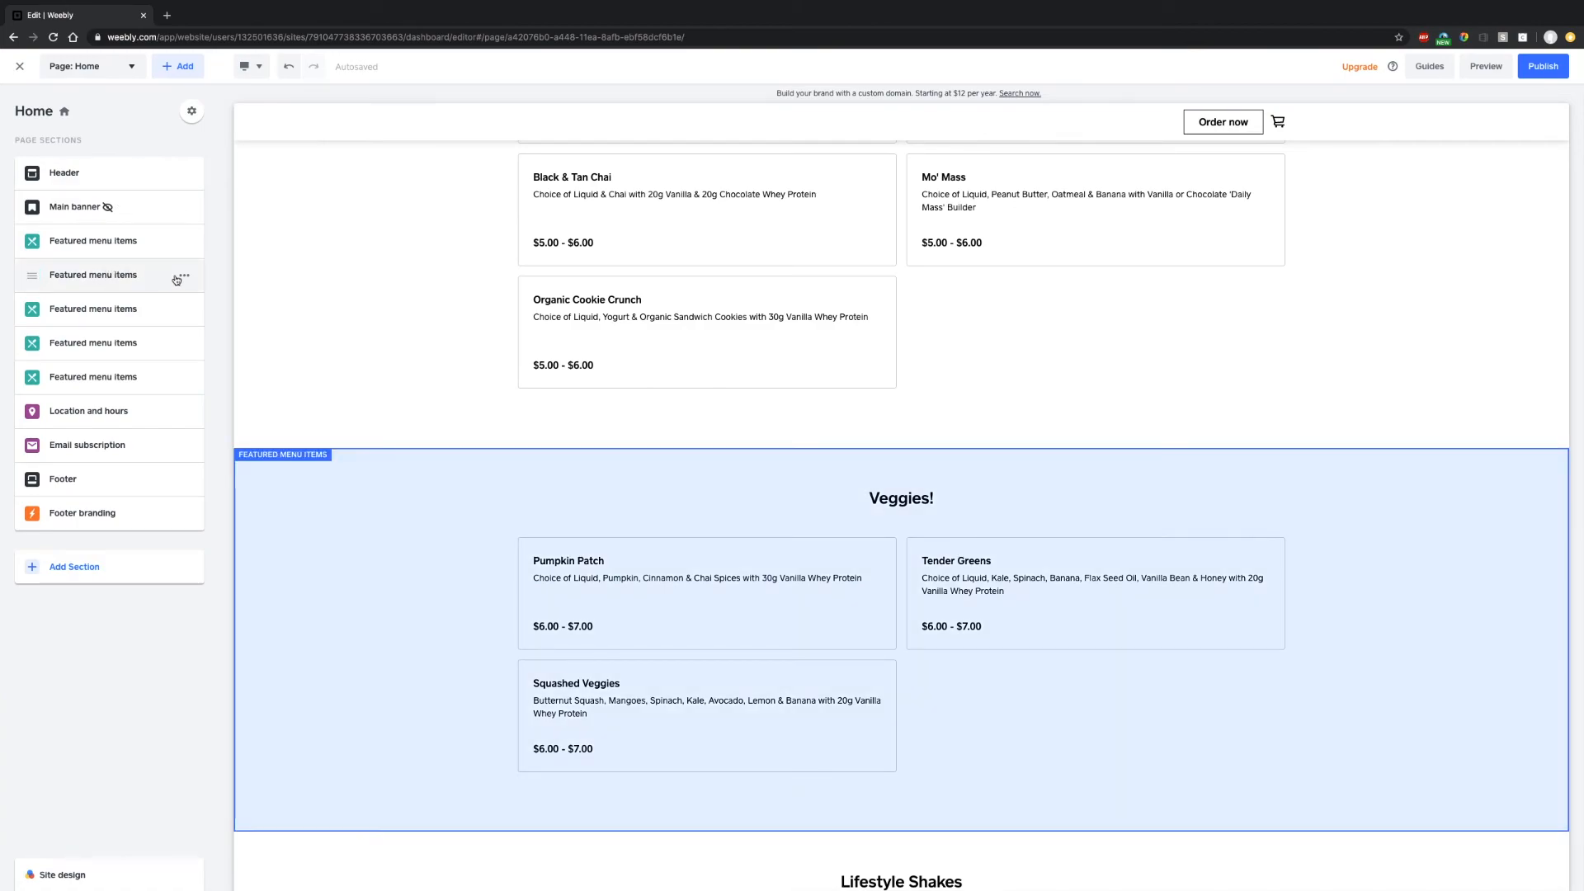
{"action": "left_click", "coordinate": [181, 275]}
{"action": "left_click", "coordinate": [122, 403]}
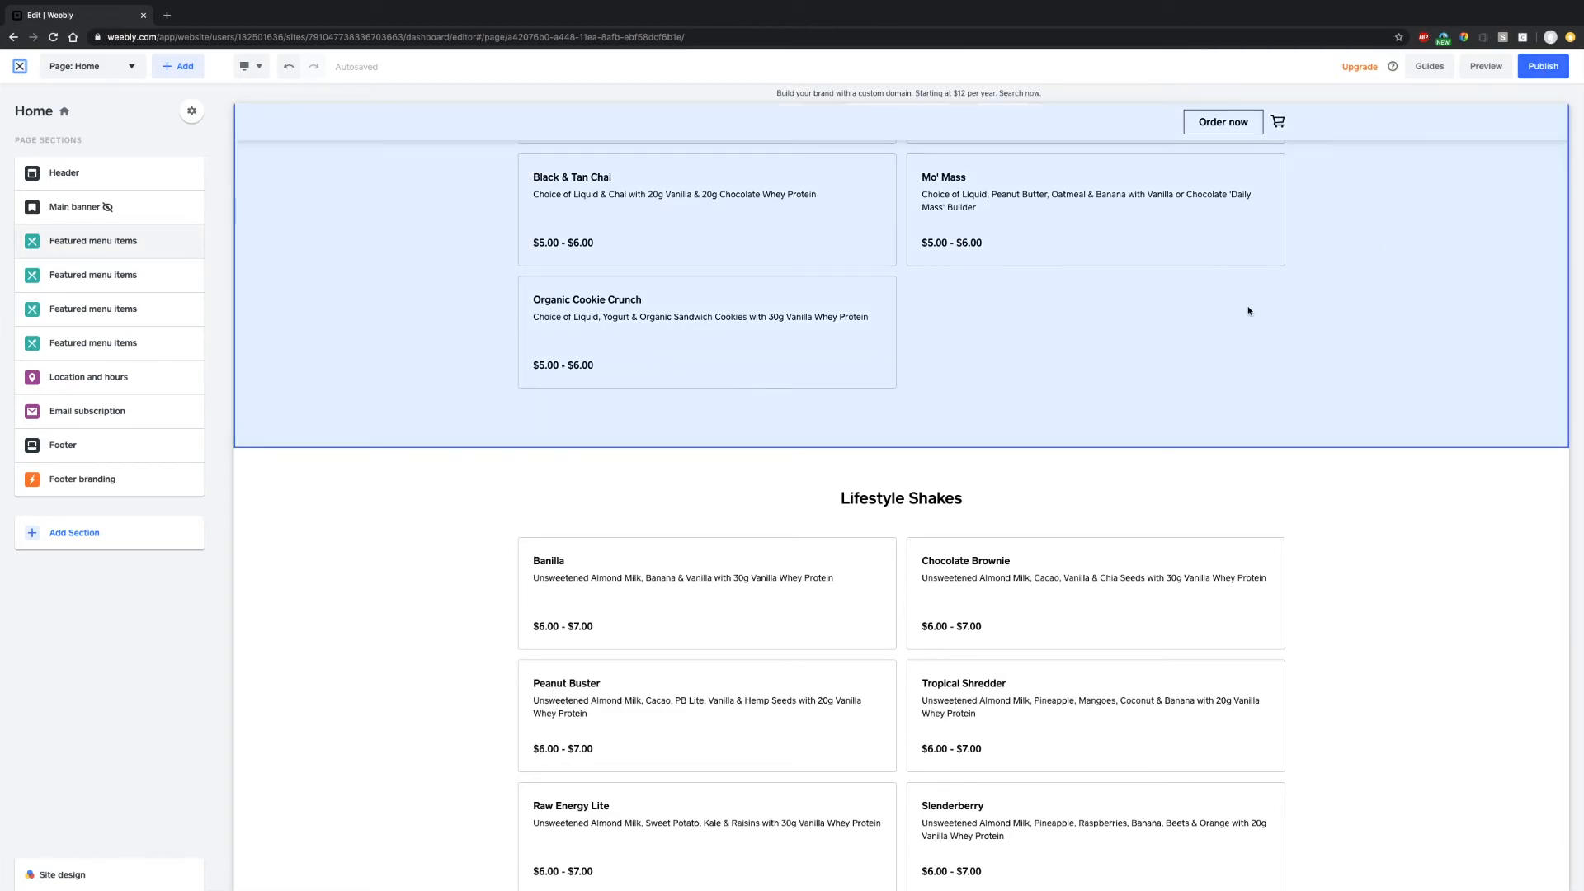
- Publish the swiig site and check its swiig.square.site Square subdomain
{"action": "scroll", "coordinate": [964, 412], "scroll_direction": "down", "scroll_amount": 12}
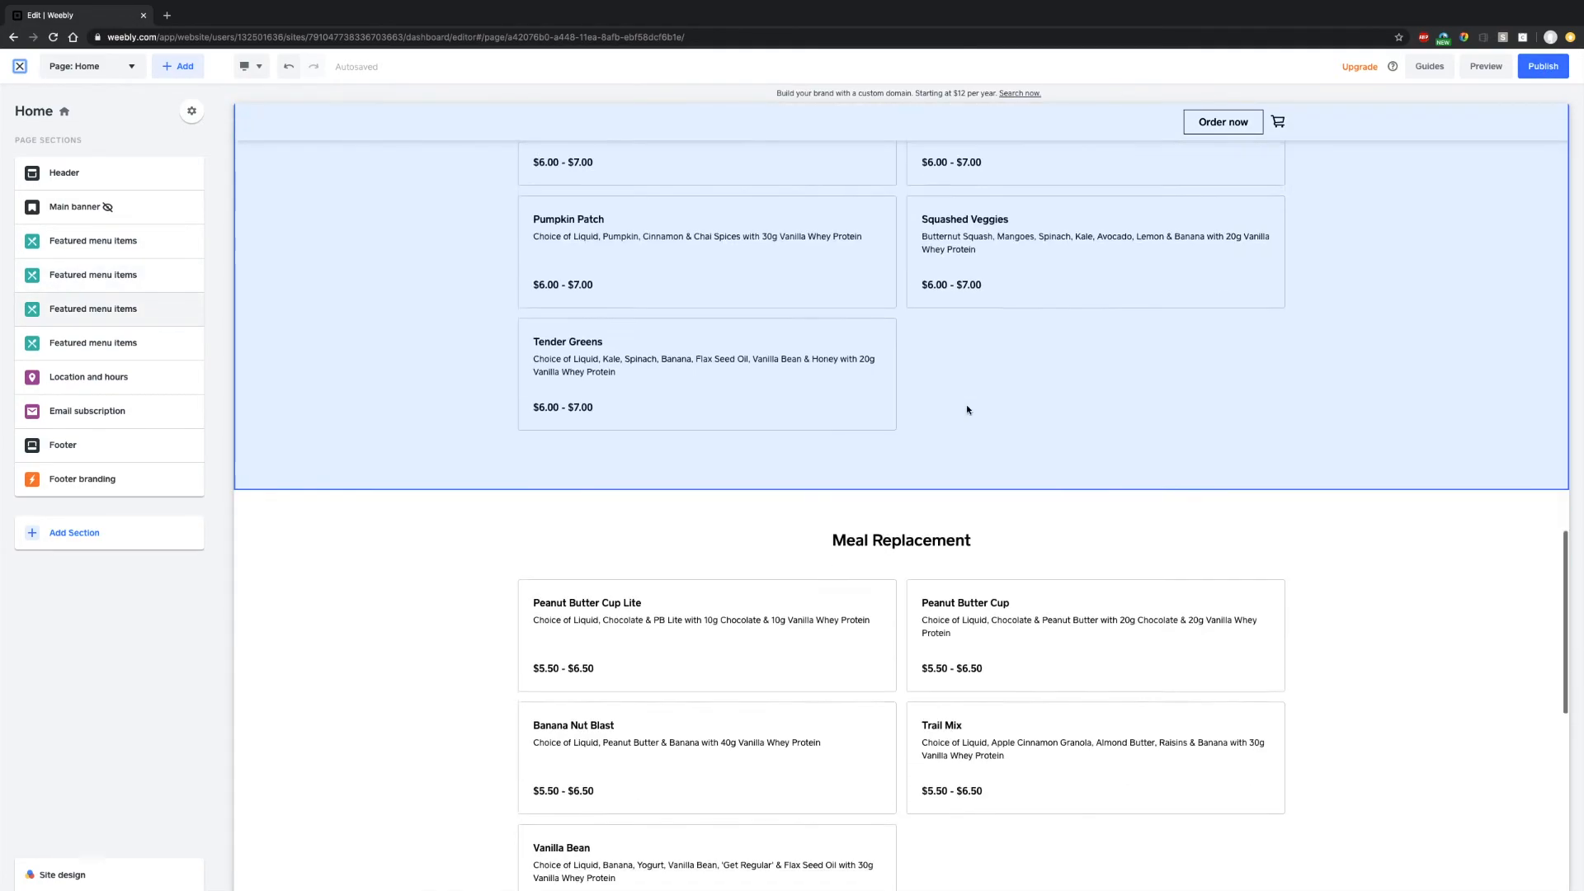
{"action": "scroll", "coordinate": [967, 410], "scroll_direction": "down", "scroll_amount": 6}
{"action": "left_click", "coordinate": [1543, 66]}
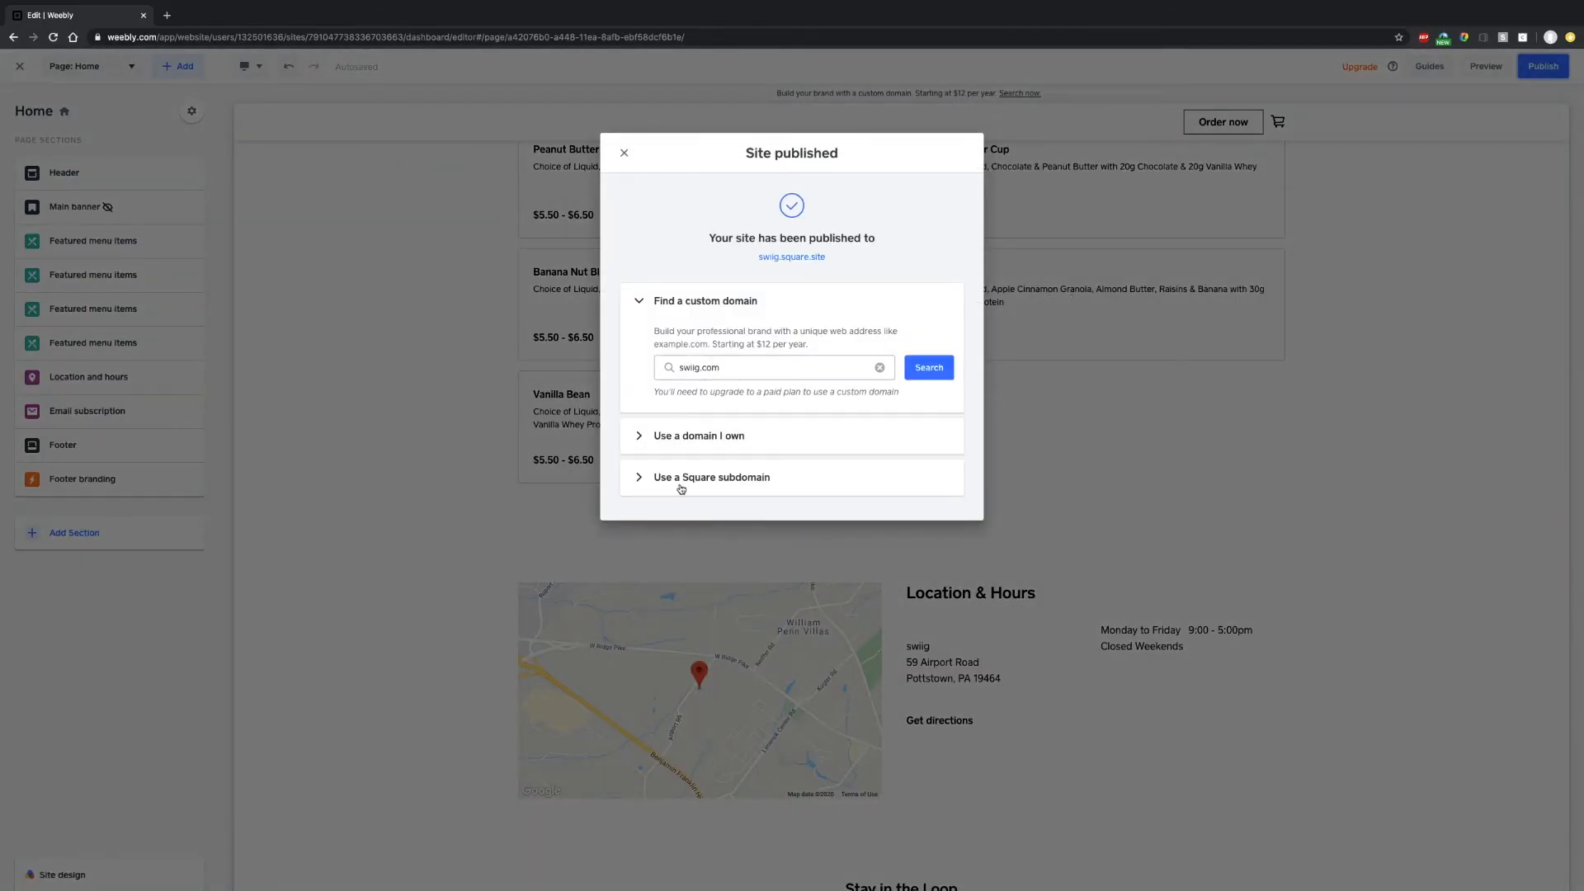
{"action": "left_click", "coordinate": [658, 488]}
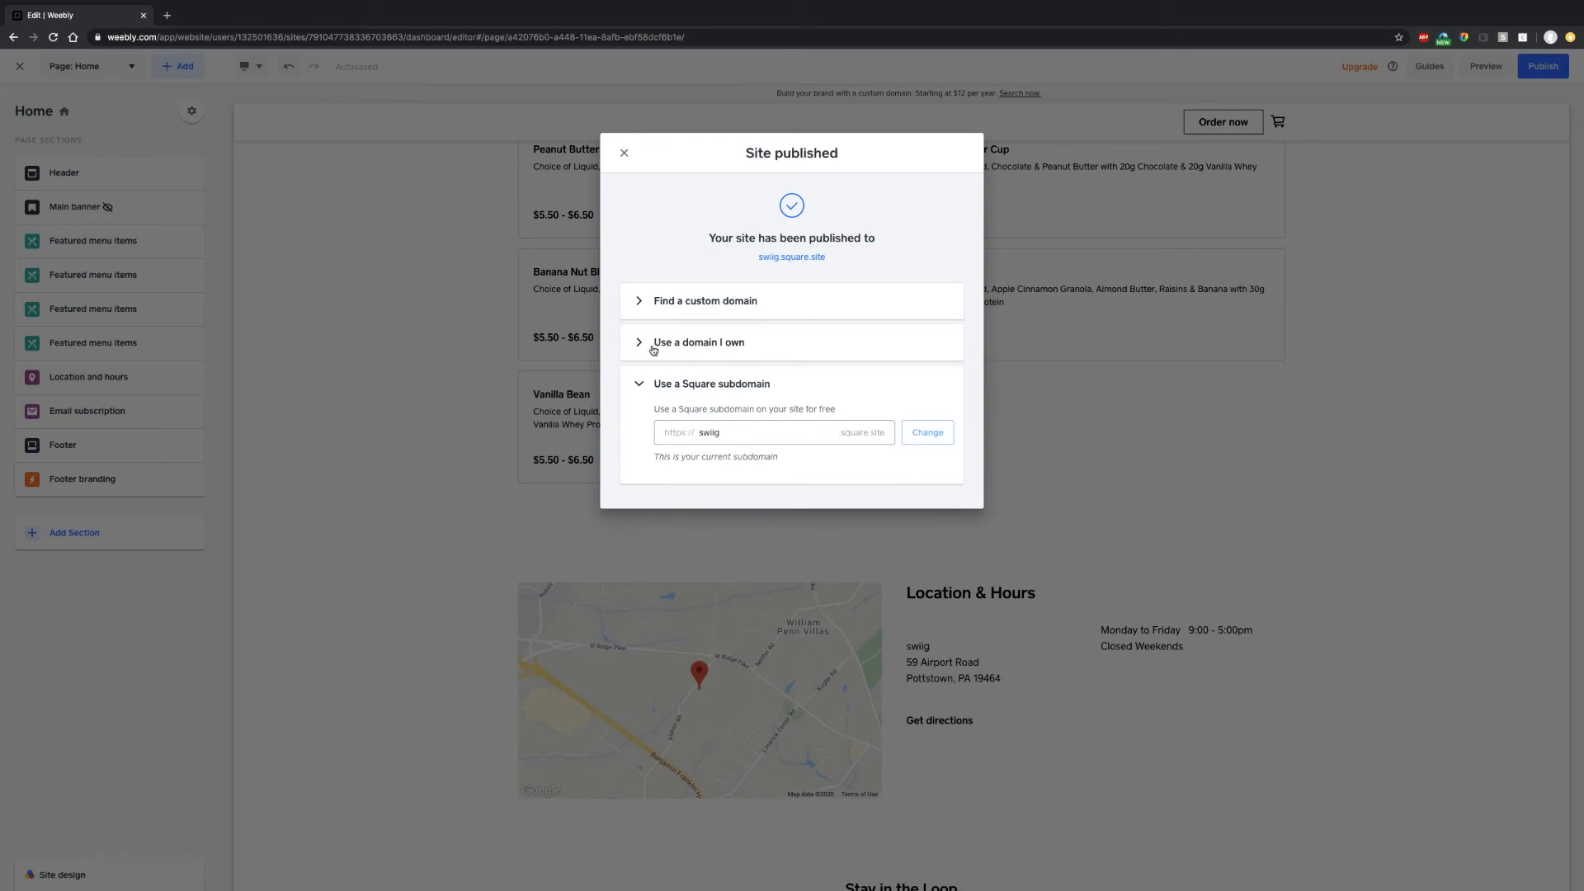
{"action": "left_click", "coordinate": [624, 156]}
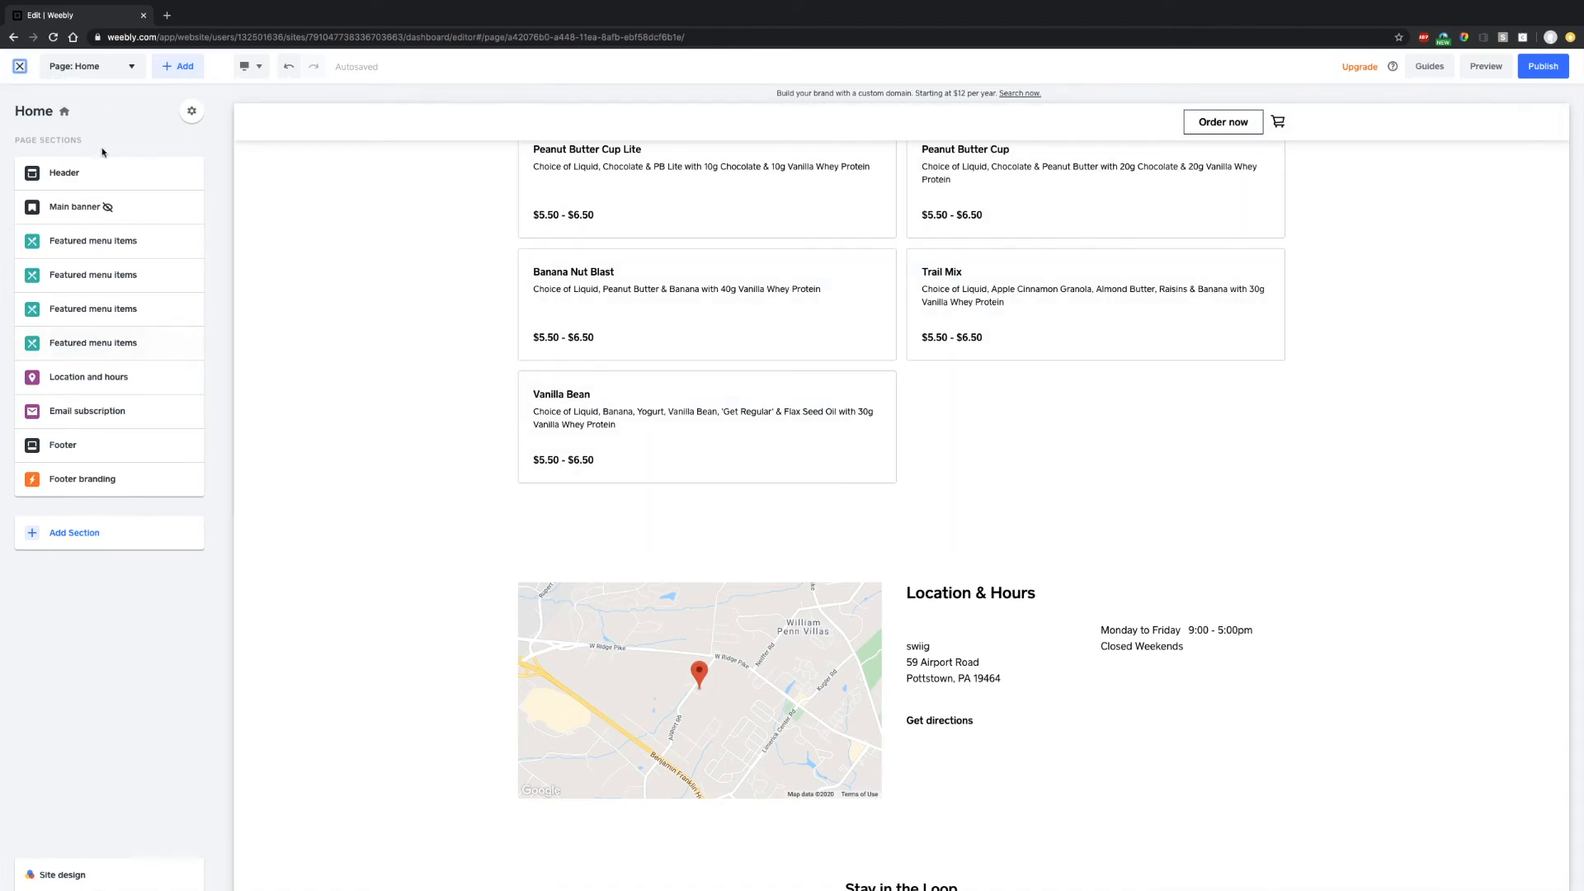
- Leave the editor for the store dashboard and go to the curbside pickup settings
{"action": "left_click", "coordinate": [21, 68]}
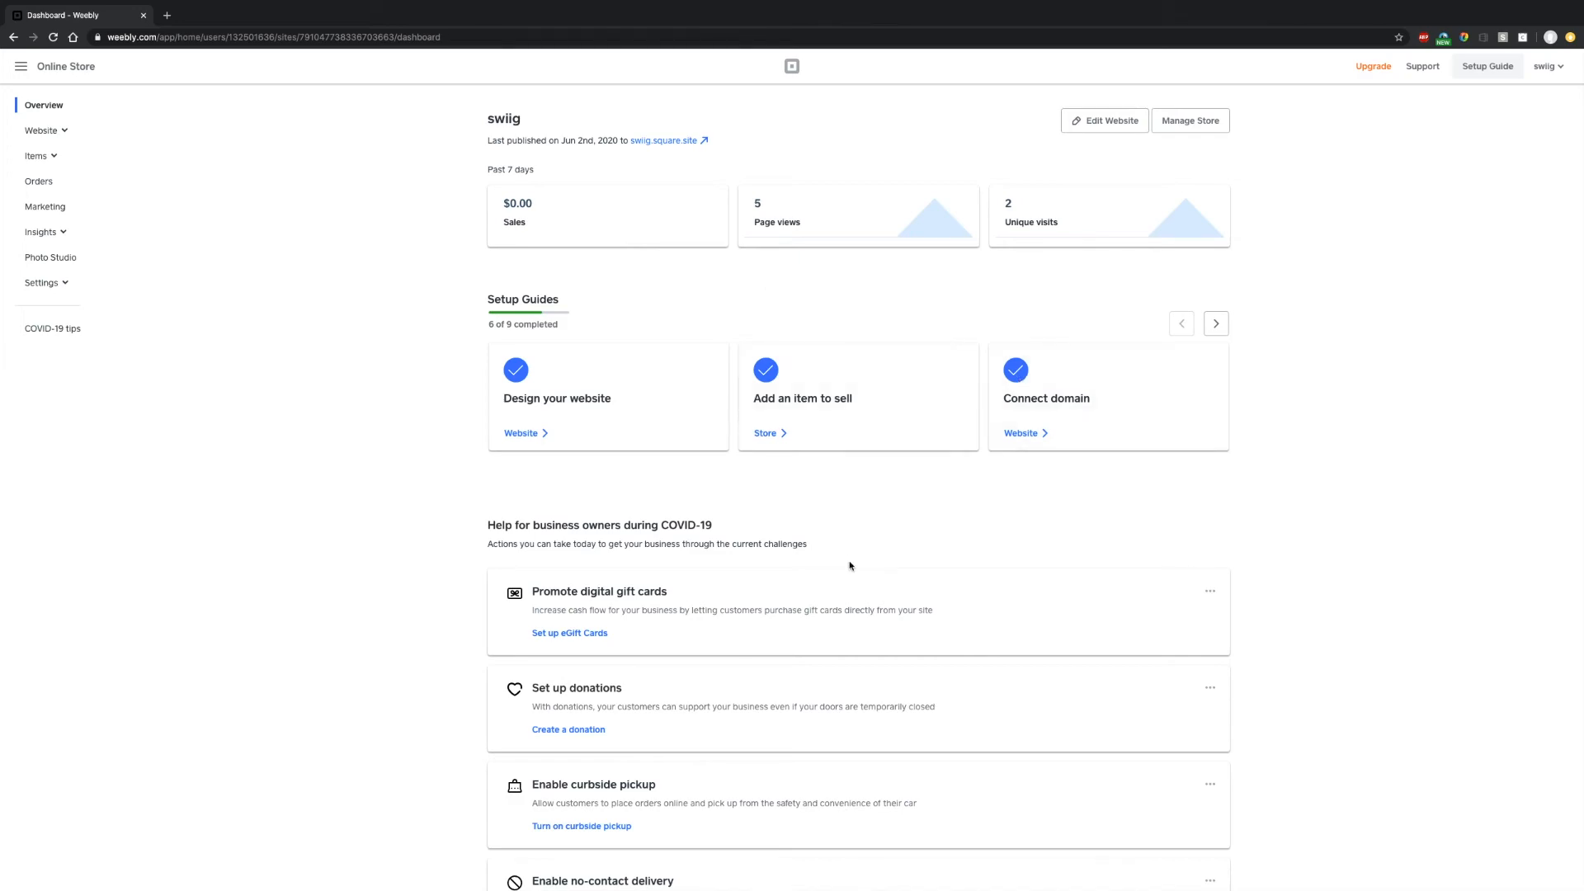
{"action": "scroll", "coordinate": [796, 573], "scroll_direction": "down", "scroll_amount": 2}
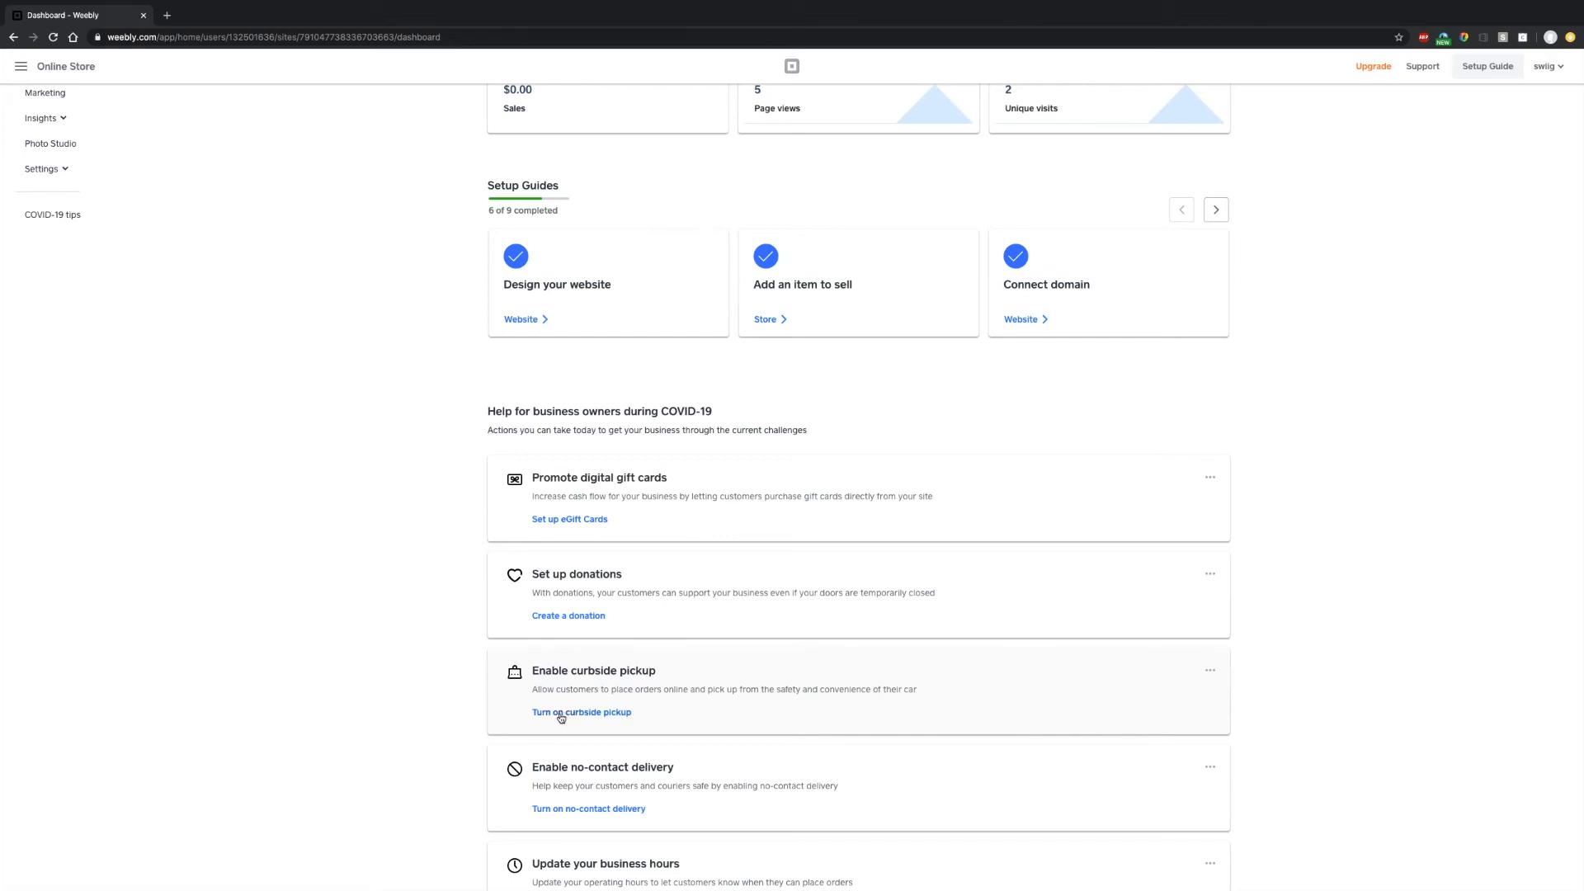
{"action": "scroll", "coordinate": [555, 667], "scroll_direction": "up", "scroll_amount": 1}
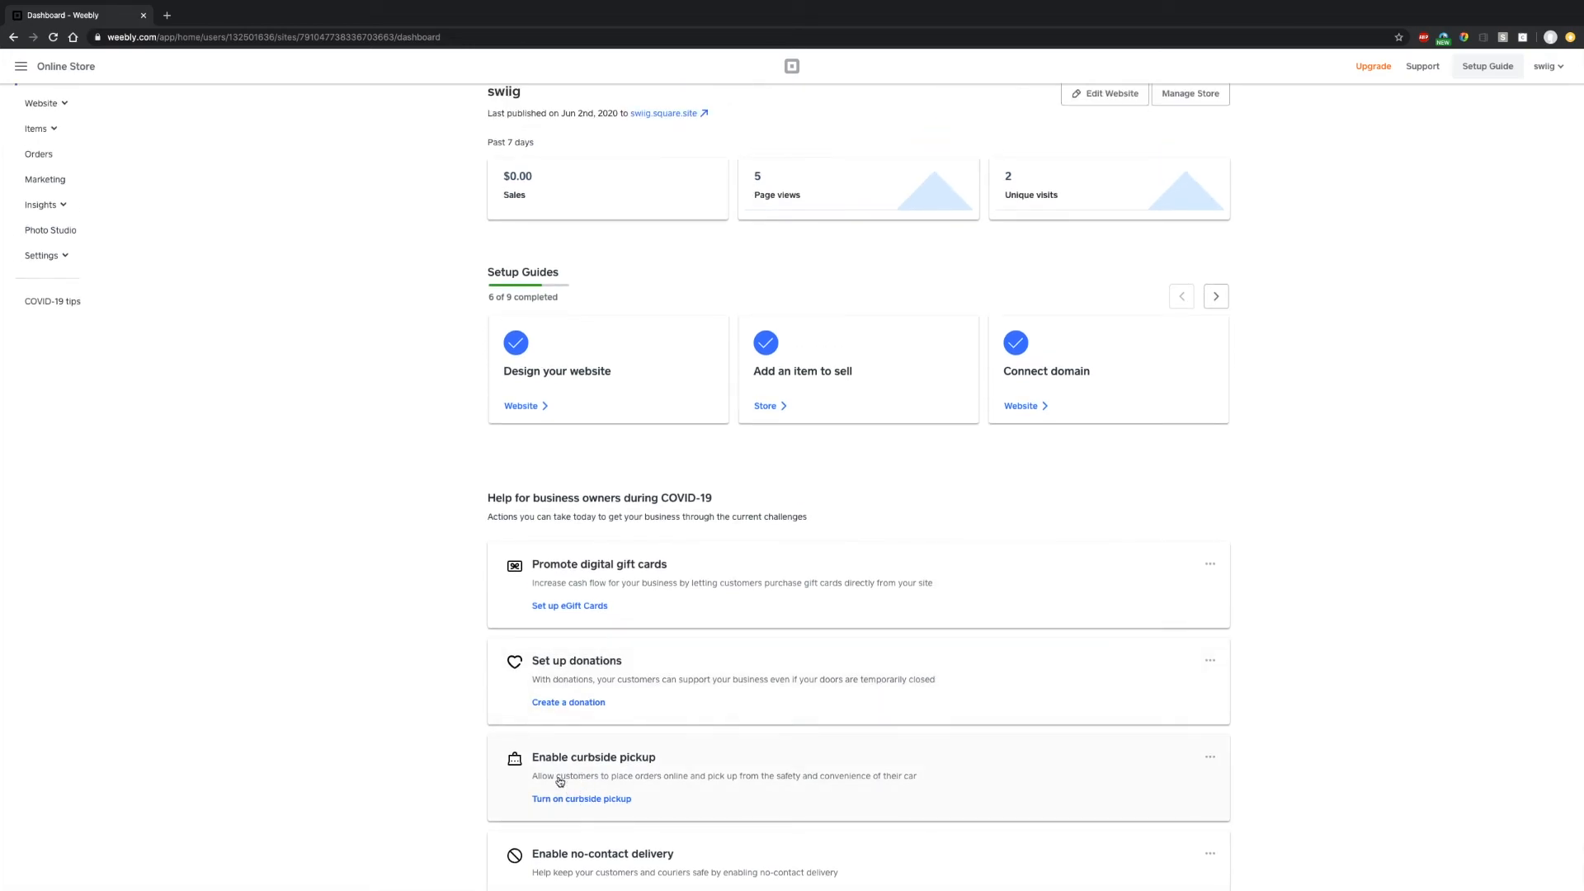
{"action": "scroll", "coordinate": [628, 625], "scroll_direction": "down", "scroll_amount": 1}
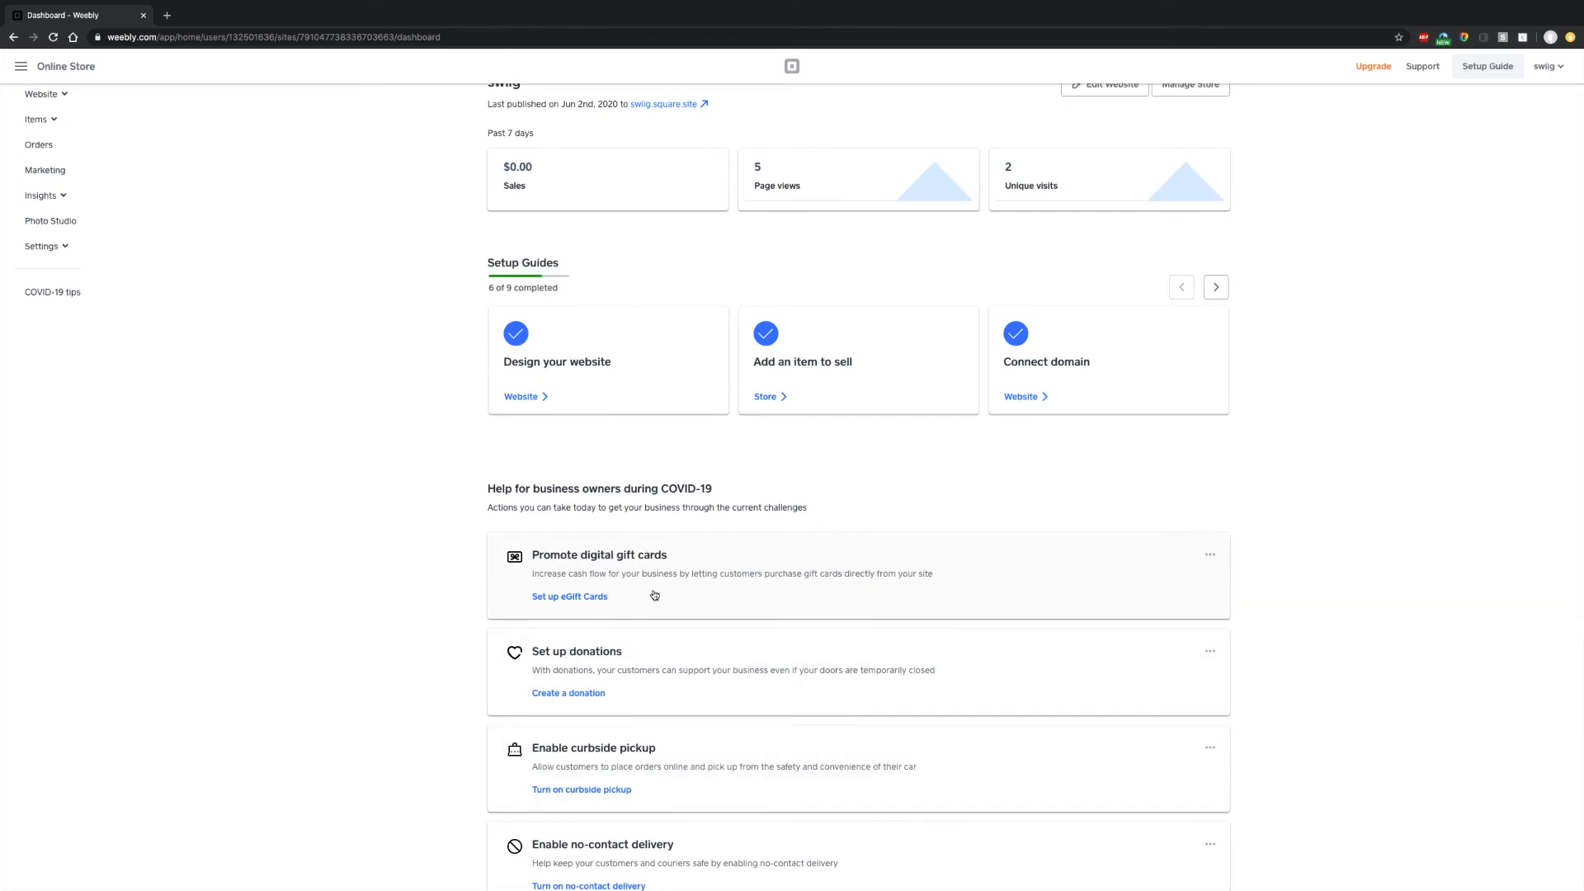
{"action": "scroll", "coordinate": [640, 612], "scroll_direction": "down", "scroll_amount": 2}
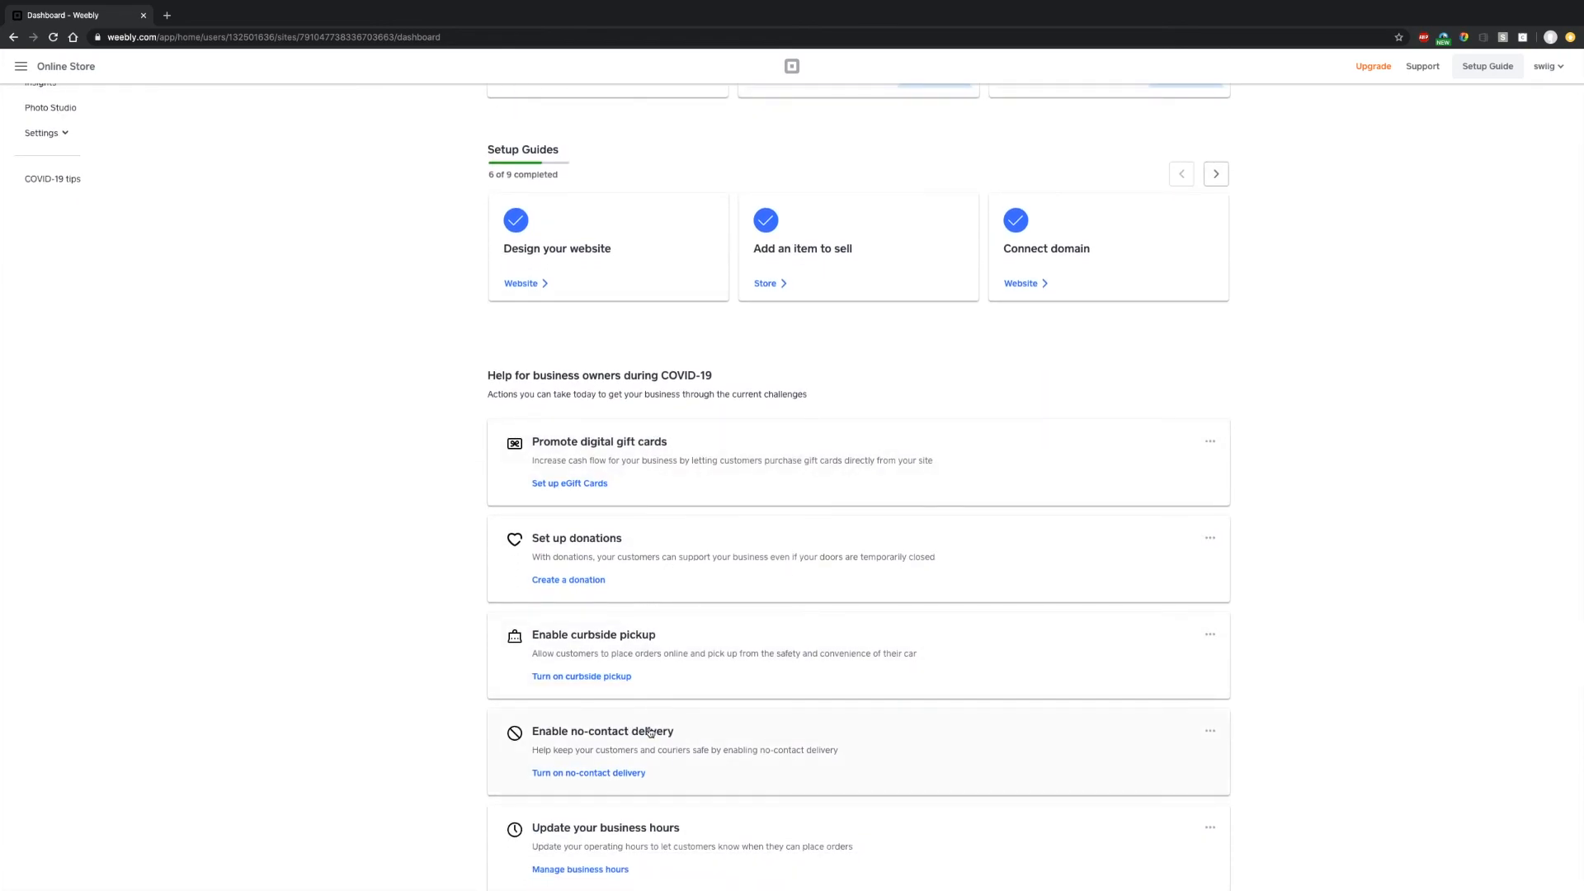
{"action": "left_click", "coordinate": [554, 652]}
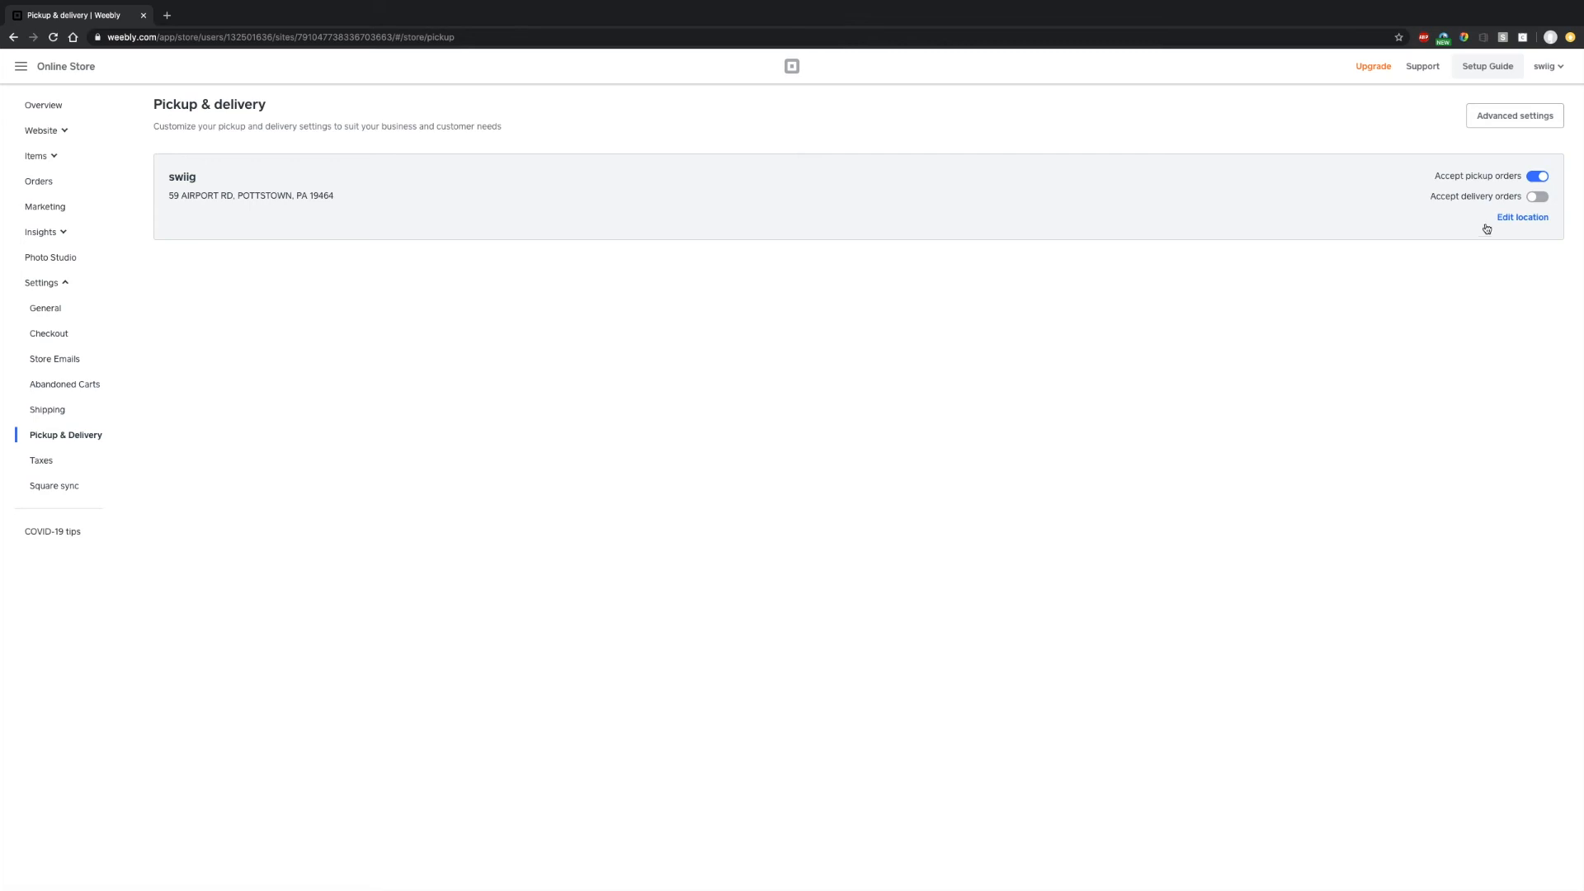
- Open the swiig location's details panel from the Pickup & delivery page
{"action": "left_click", "coordinate": [1522, 218]}
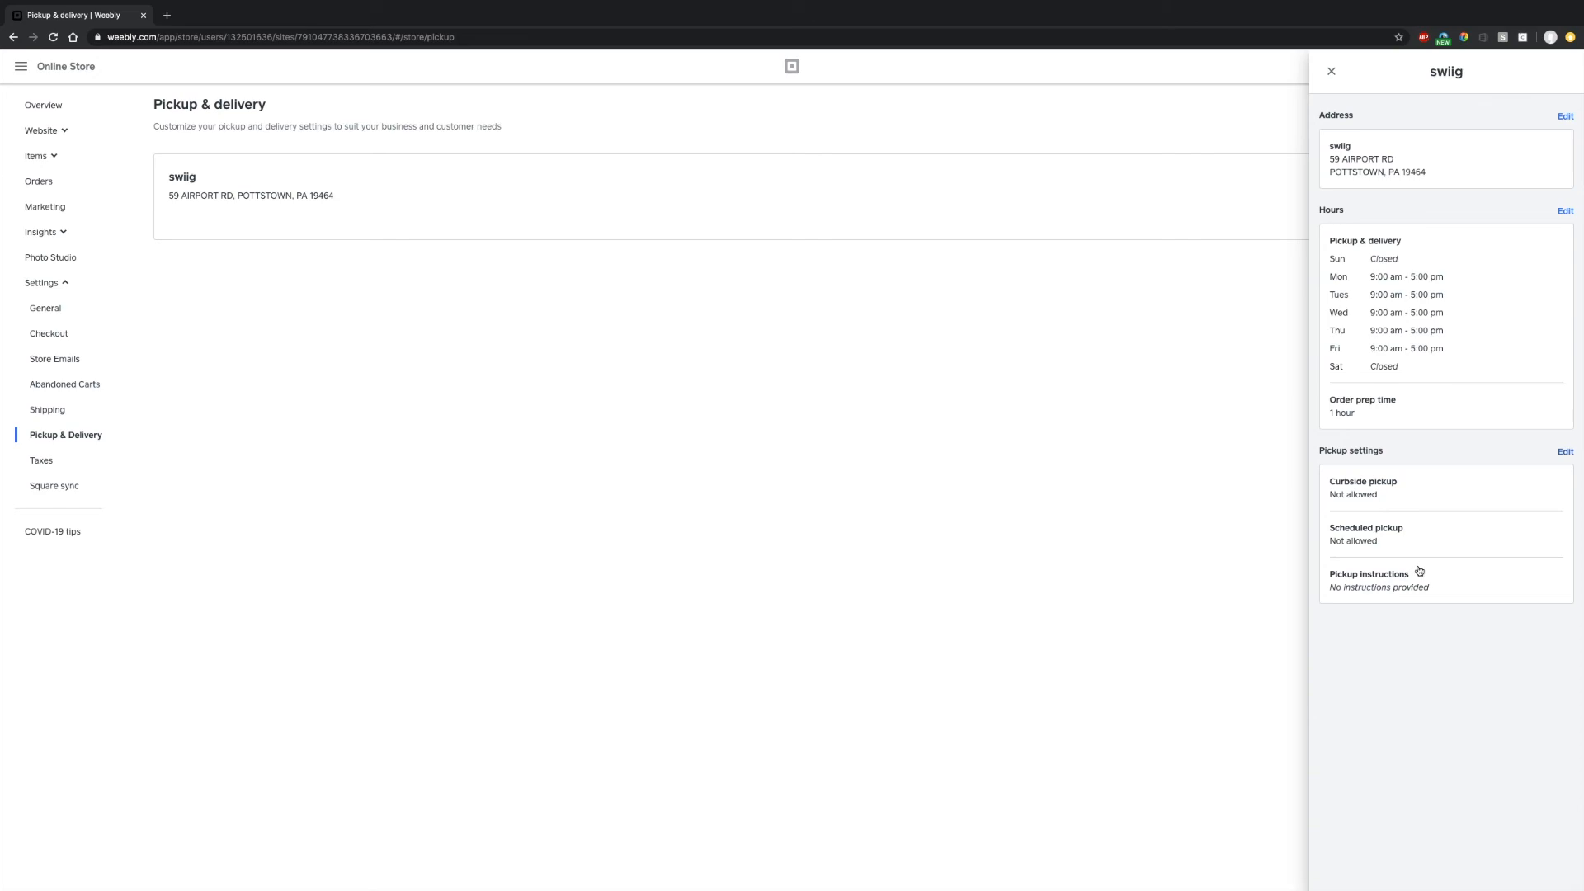
- Allow scheduled pickups and enter the instructions 'stay in your car and we will bring out your order.'
{"action": "left_click", "coordinate": [1565, 454]}
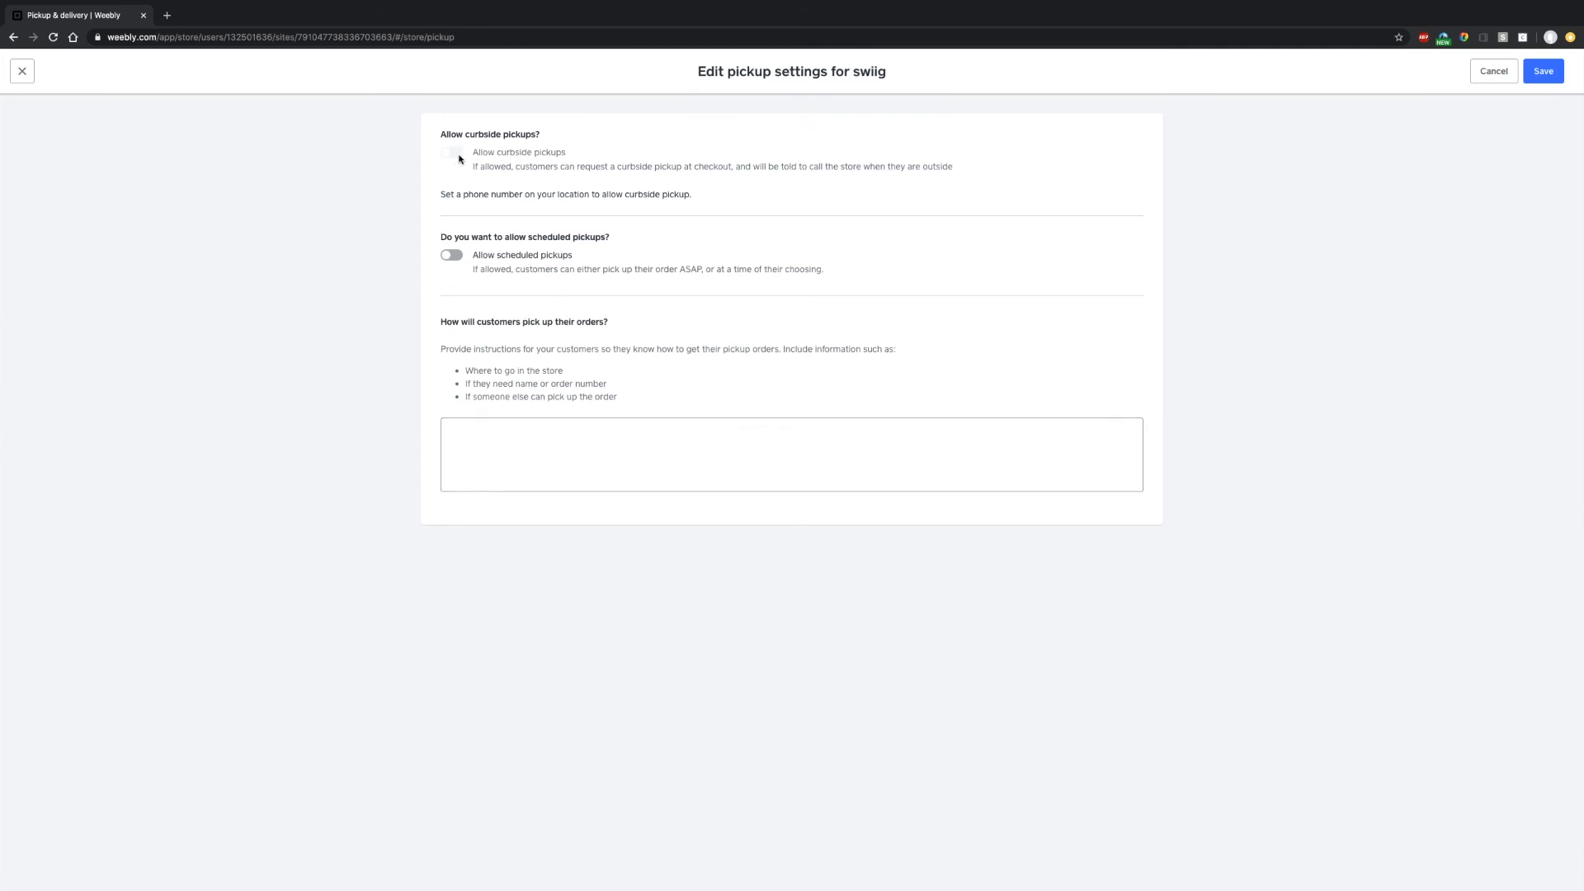
{"action": "left_click", "coordinate": [450, 257]}
{"action": "left_click_drag", "start_coordinate": [444, 194], "coordinate": [697, 215]}
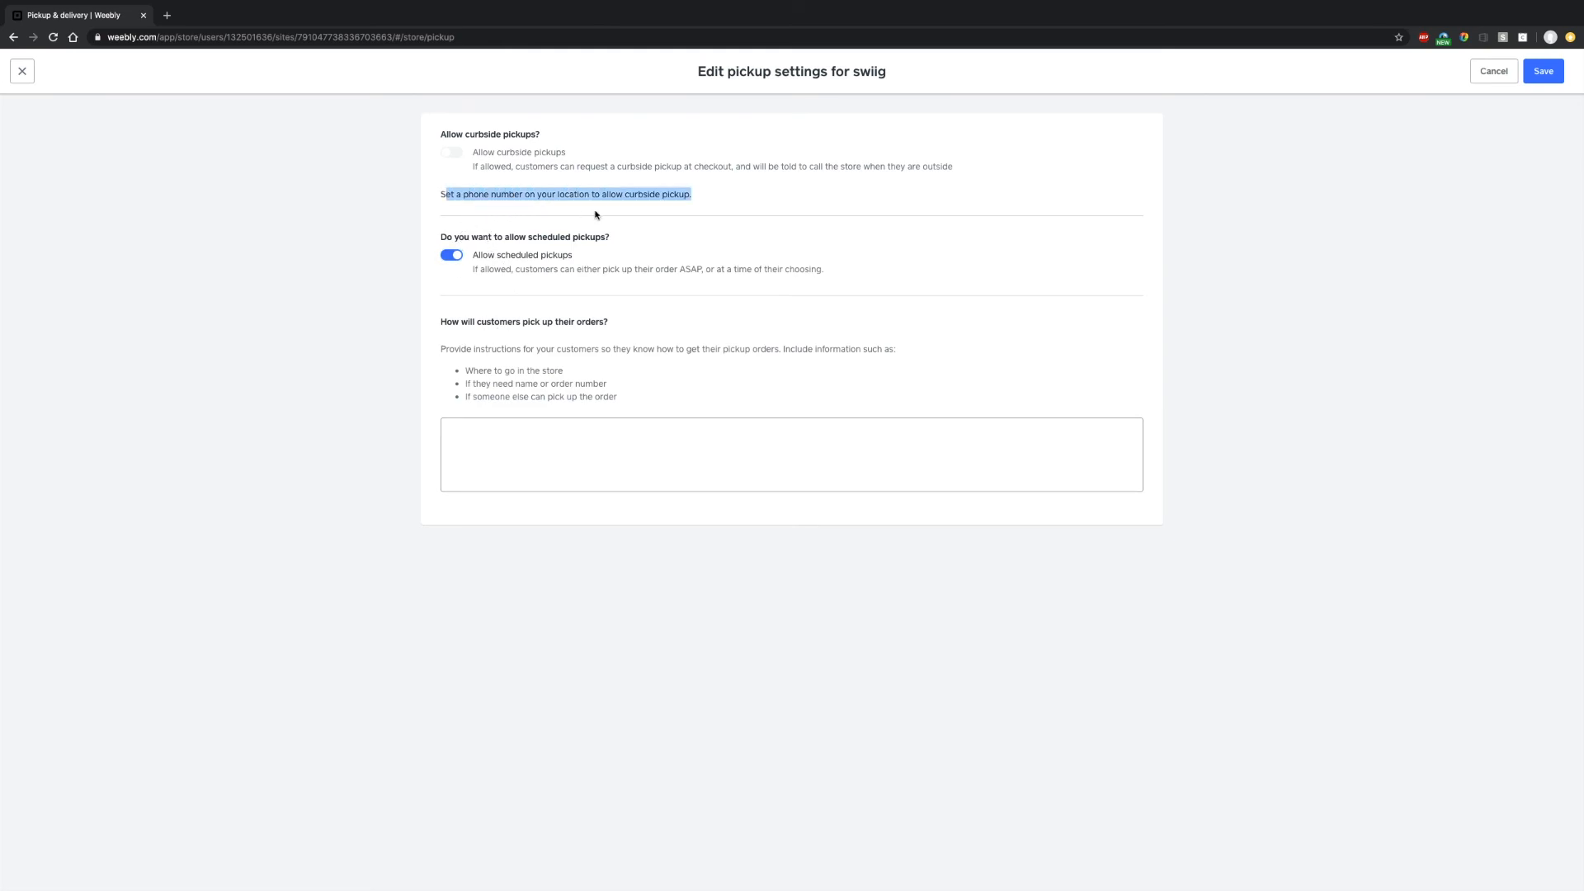
{"action": "left_click", "coordinate": [591, 191]}
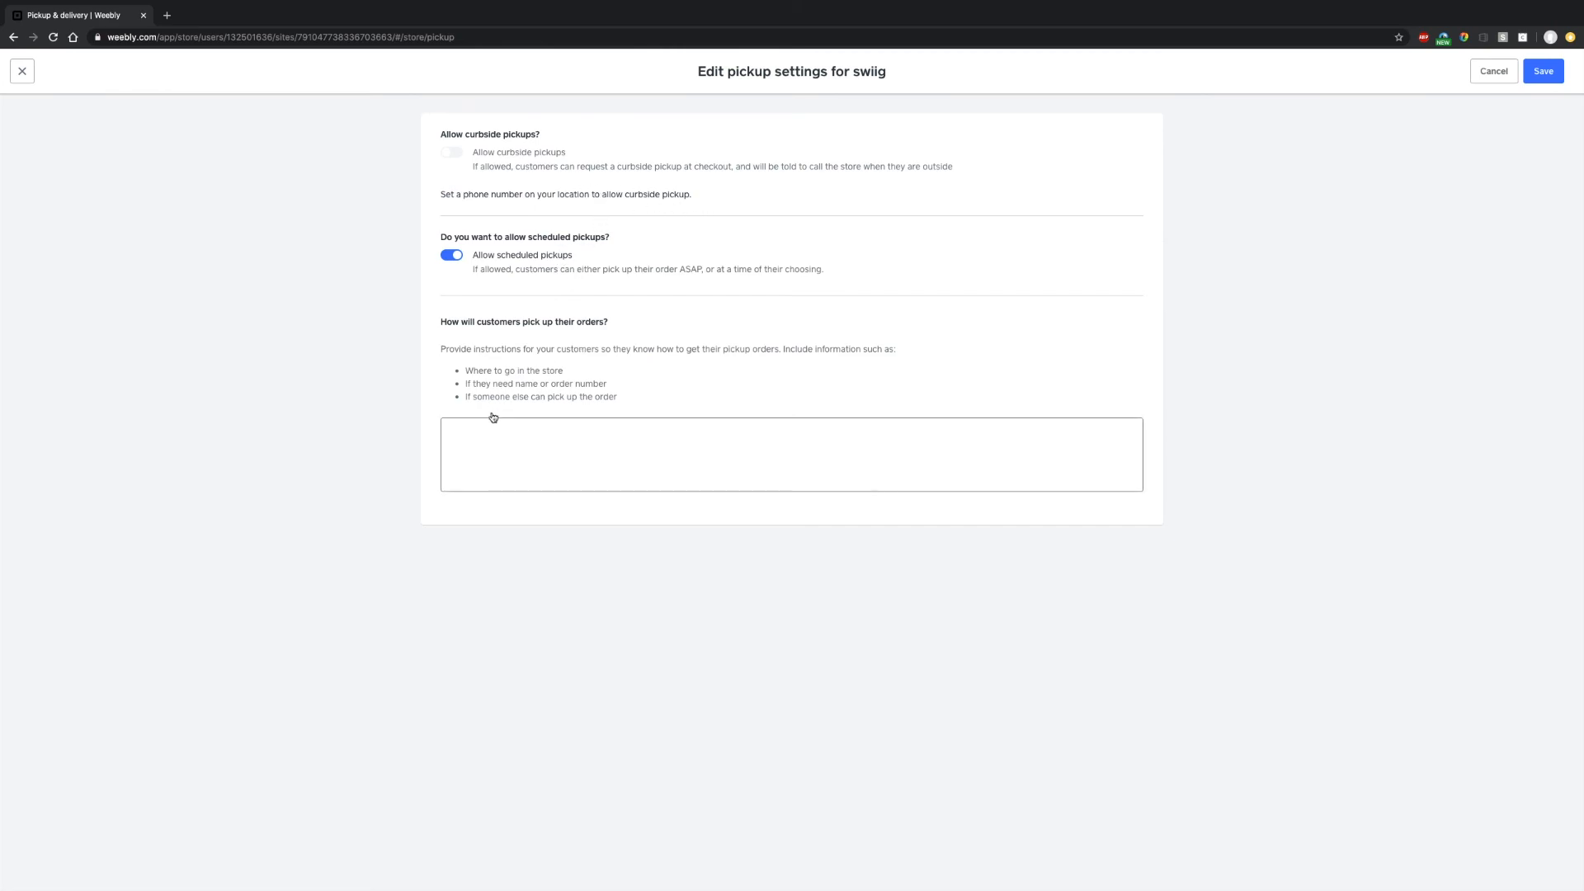
{"action": "left_click", "coordinate": [517, 431]}
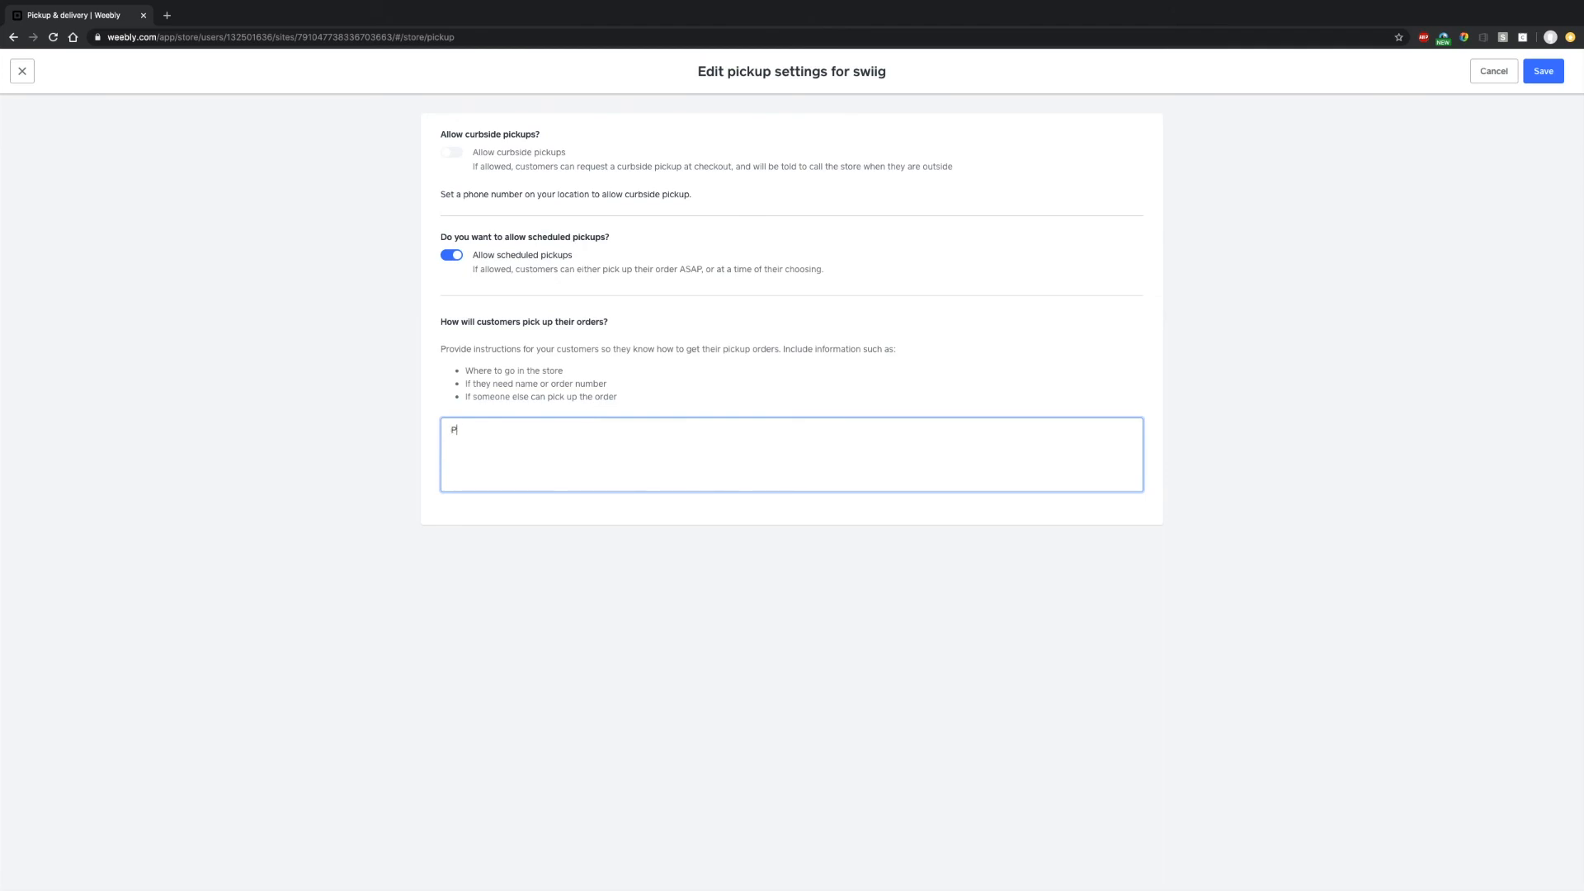
{"action": "type", "text": "stay in your car and we will bring out your order."}
- Save the pickup settings, then add the location's phone number and contact email and save
{"action": "left_click", "coordinate": [1542, 74]}
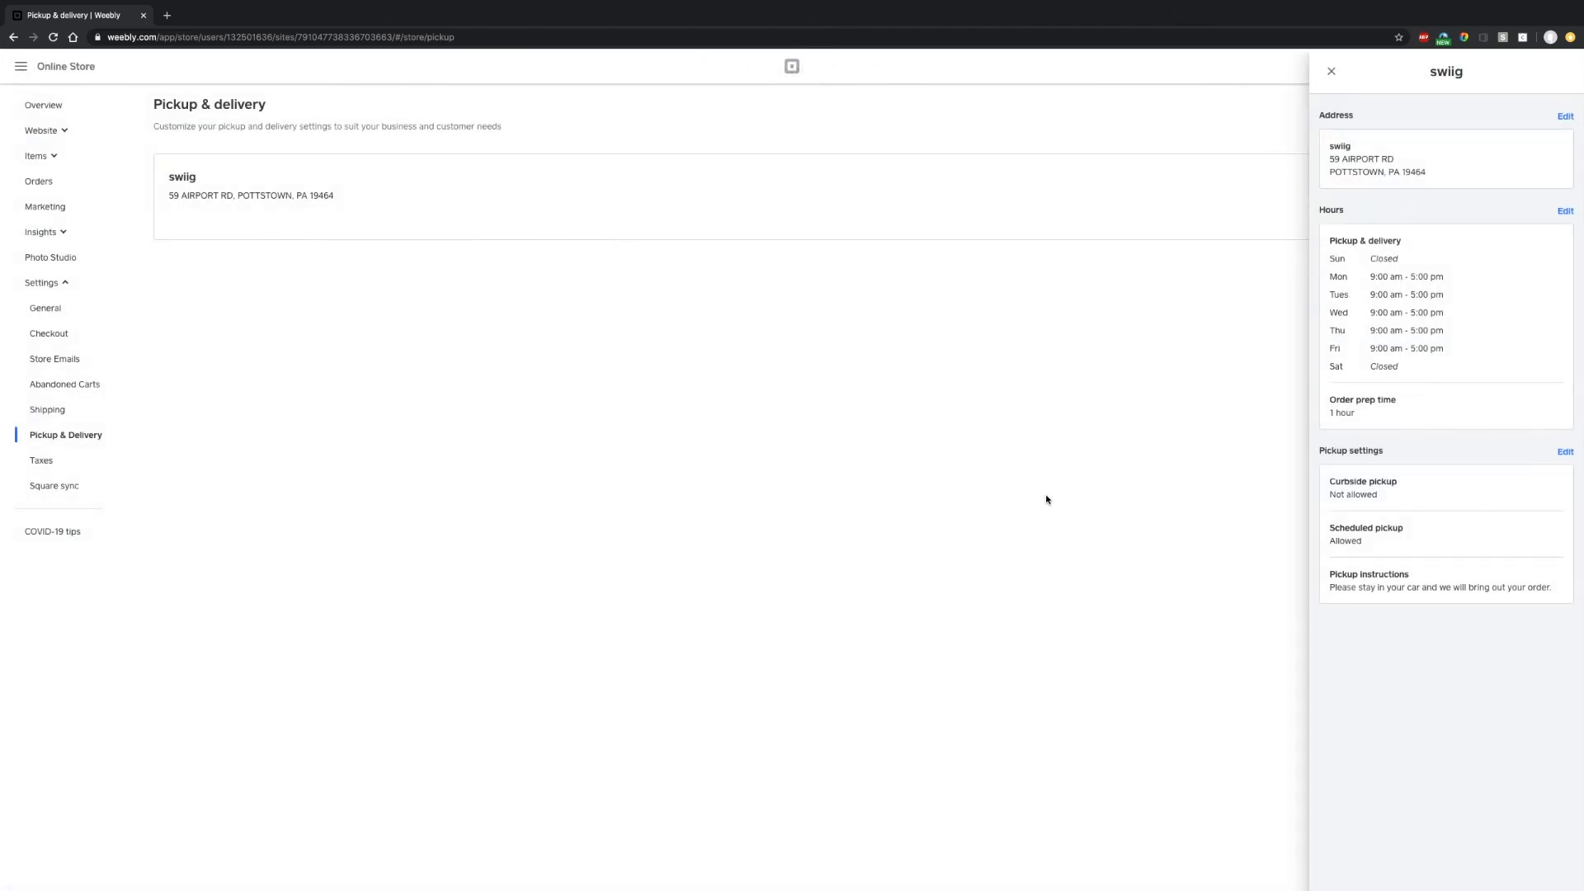
{"action": "left_click", "coordinate": [1565, 116]}
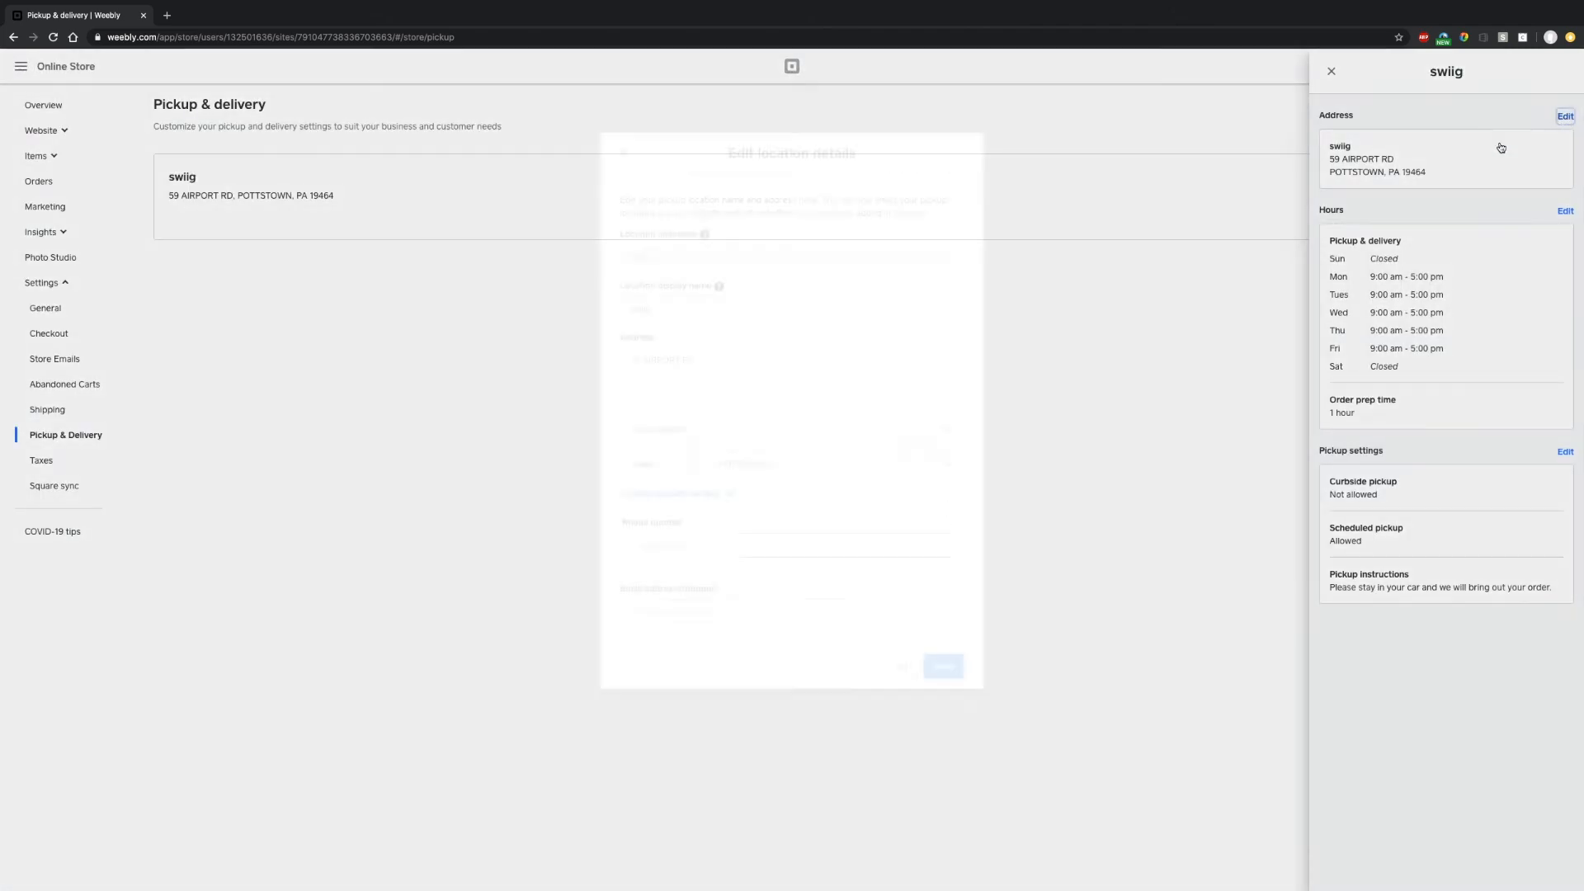
{"action": "left_click", "coordinate": [666, 546]}
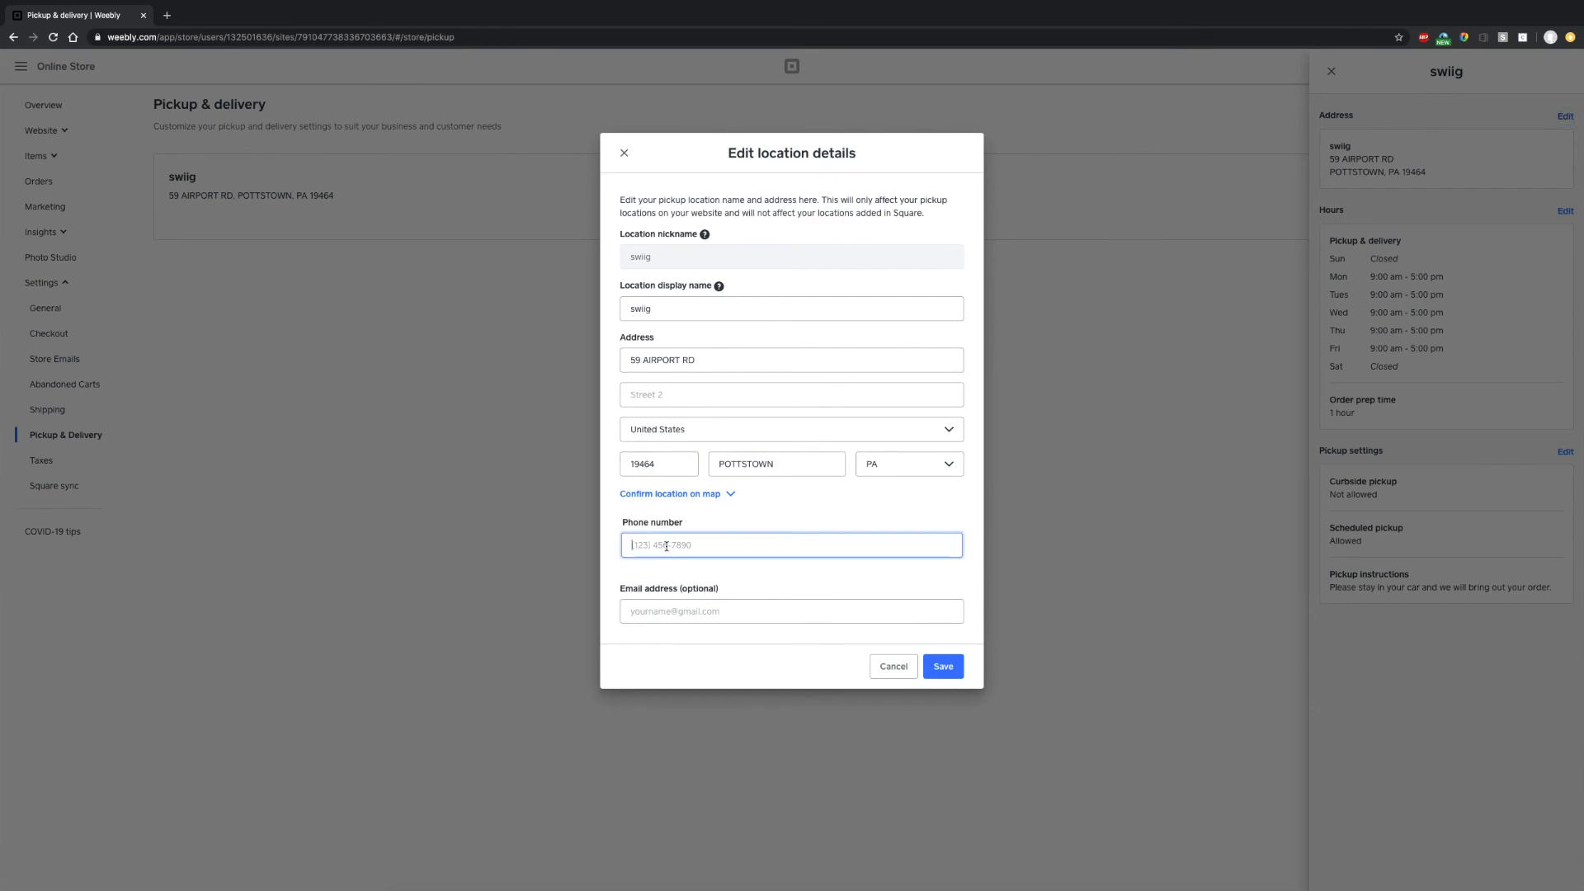
{"action": "type", "text": "8"}
{"action": "key", "text": "BackSpace"}
{"action": "key", "text": "BackSpace"}
{"action": "key", "text": "Tab"}
{"action": "left_click", "coordinate": [943, 667]}
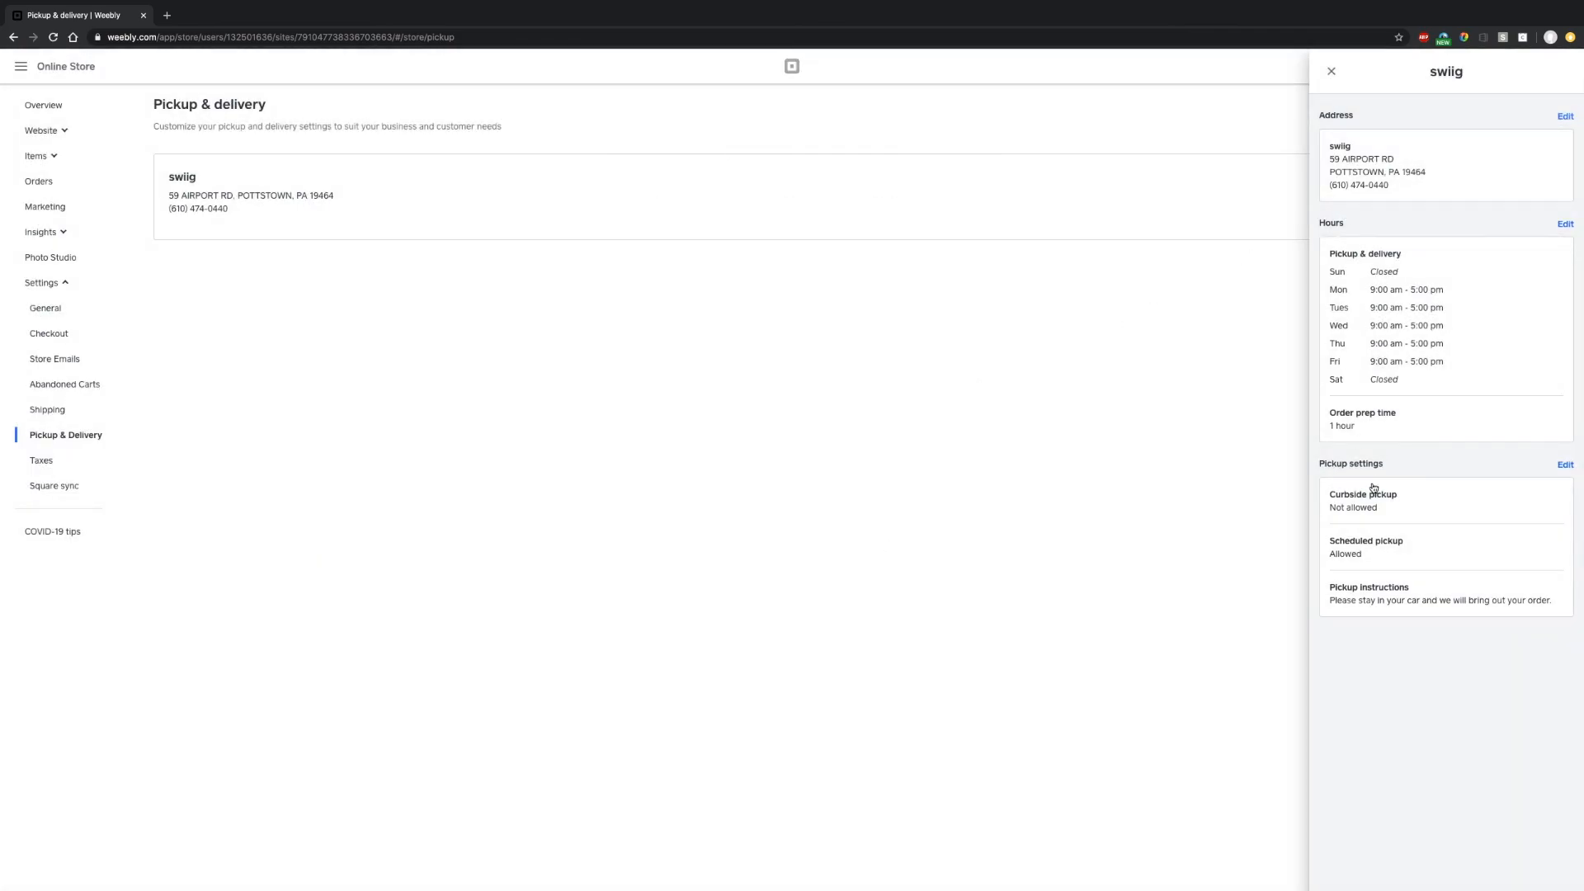
- Allow curbside pickups for swiig and save the pickup settings
{"action": "left_click", "coordinate": [1564, 464]}
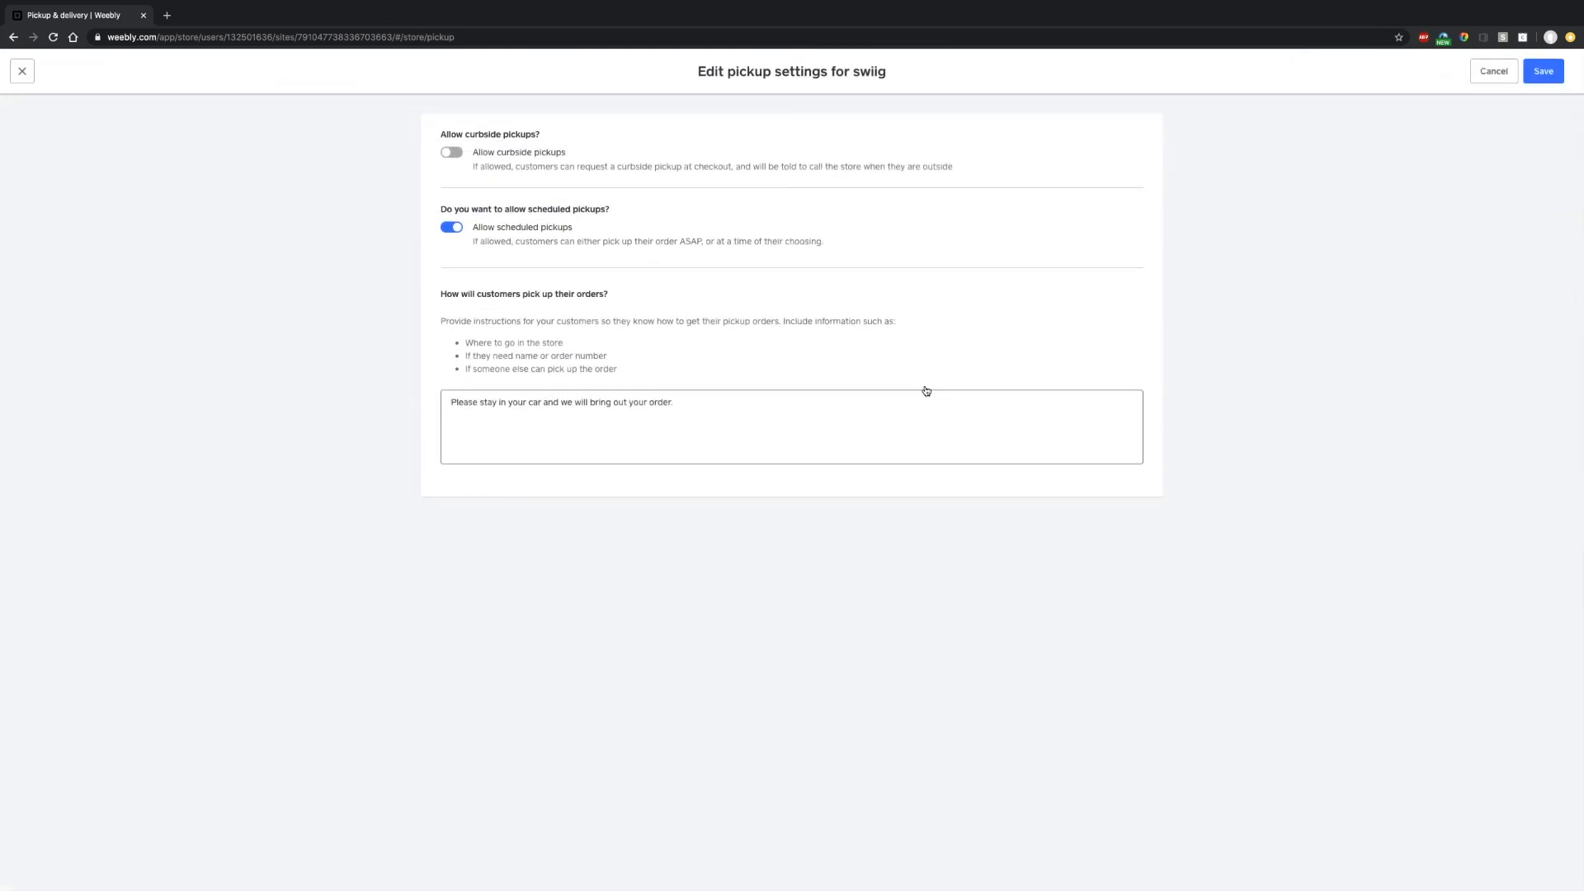
{"action": "left_click", "coordinate": [452, 152]}
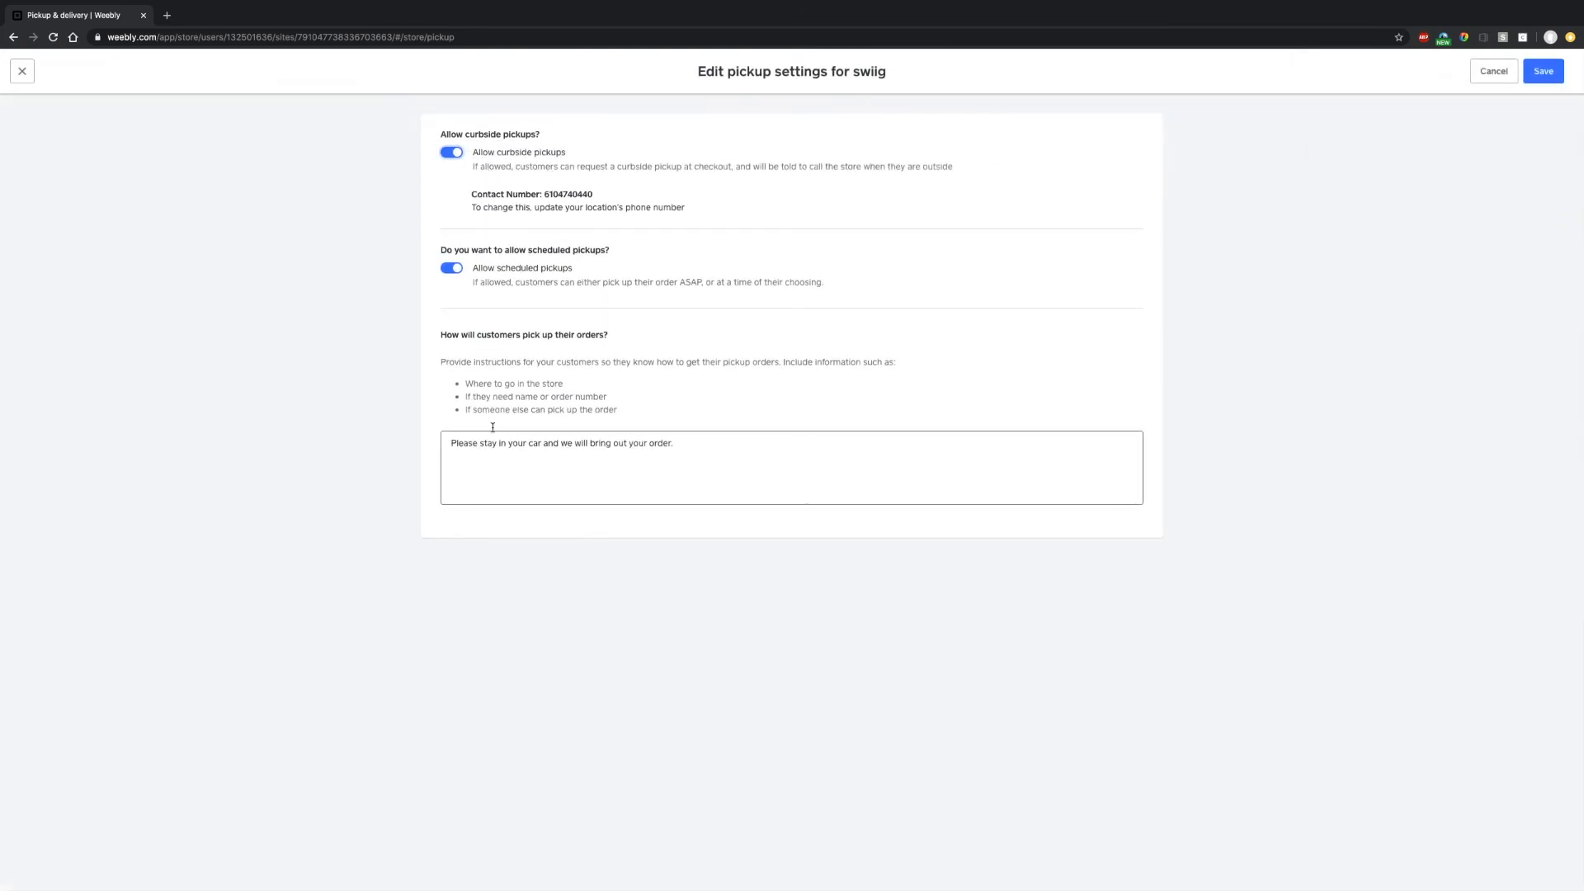
{"action": "left_click", "coordinate": [1542, 73]}
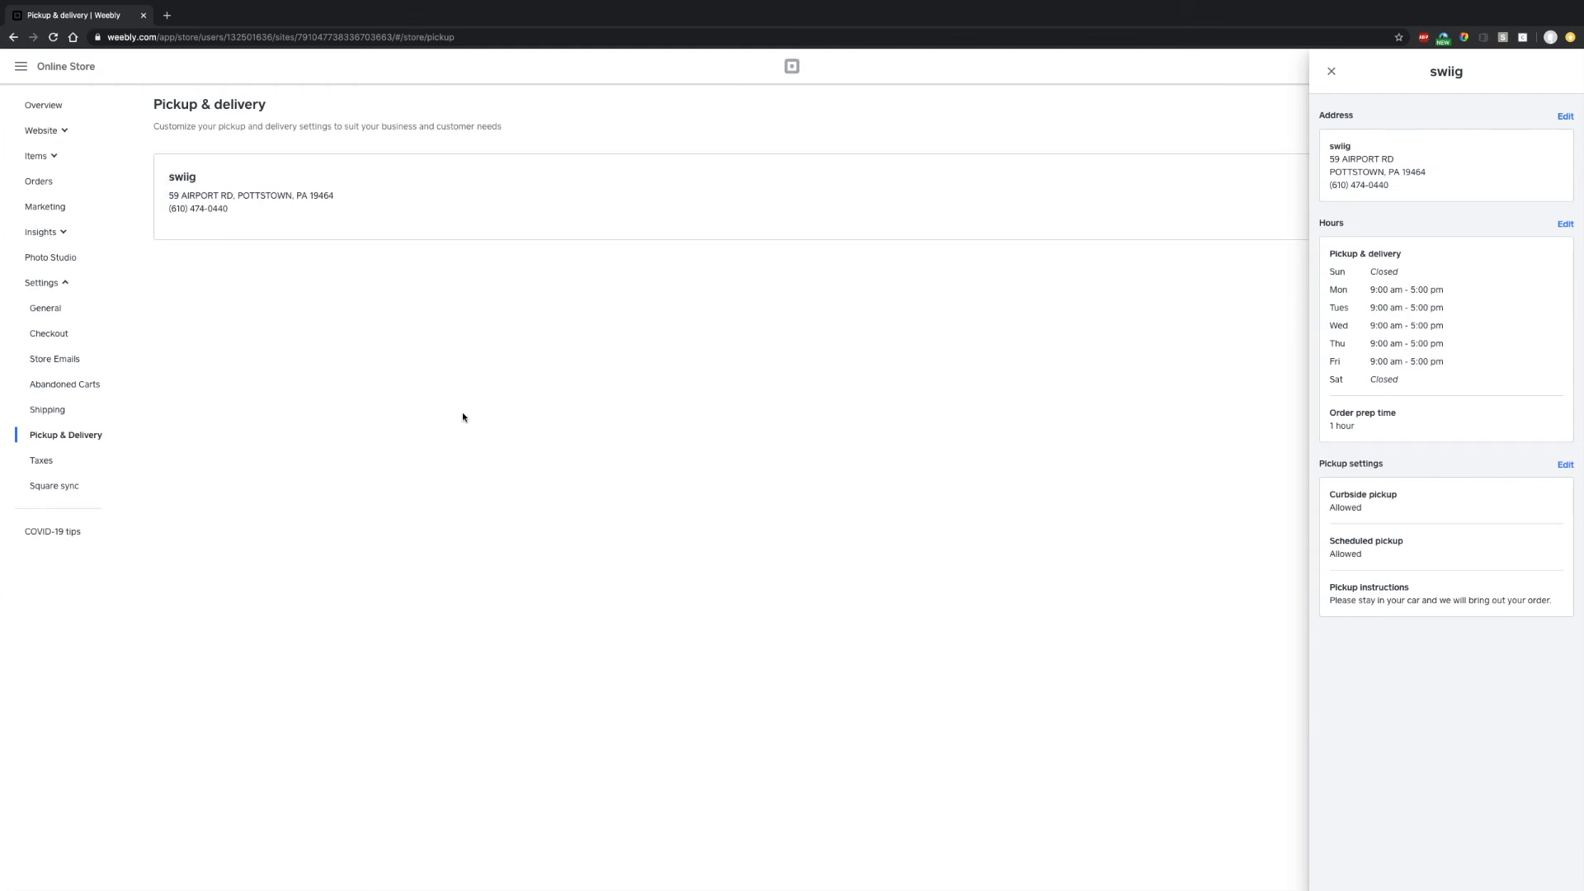
- Set order prep time to 15 minutes, turn on order limiting per time slot, and attempt to save
{"action": "left_click", "coordinate": [1379, 430]}
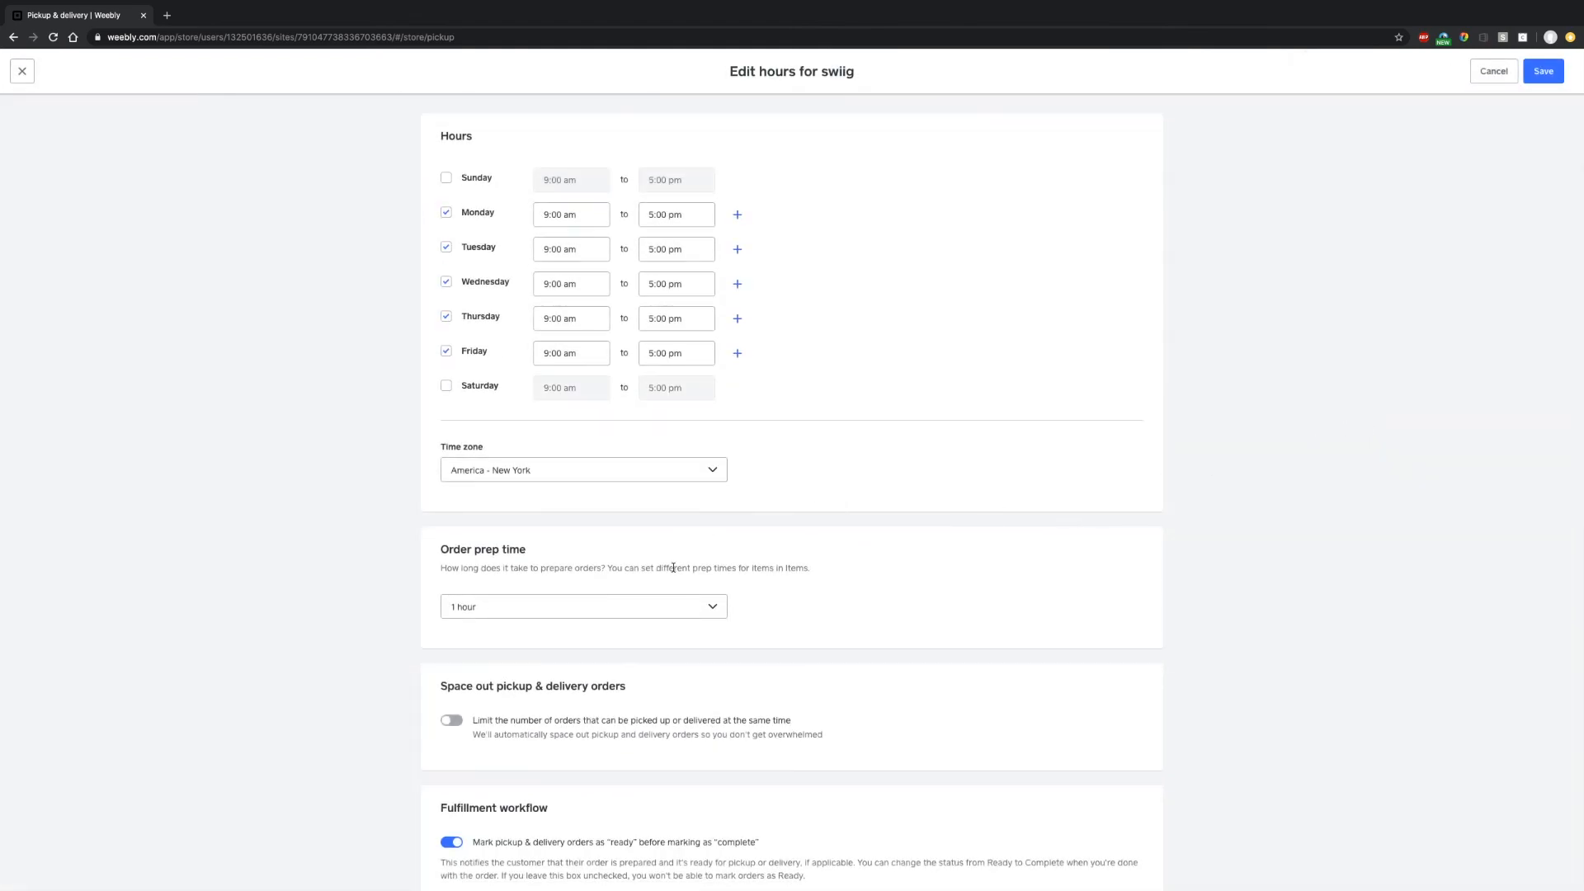
{"action": "left_click", "coordinate": [673, 609]}
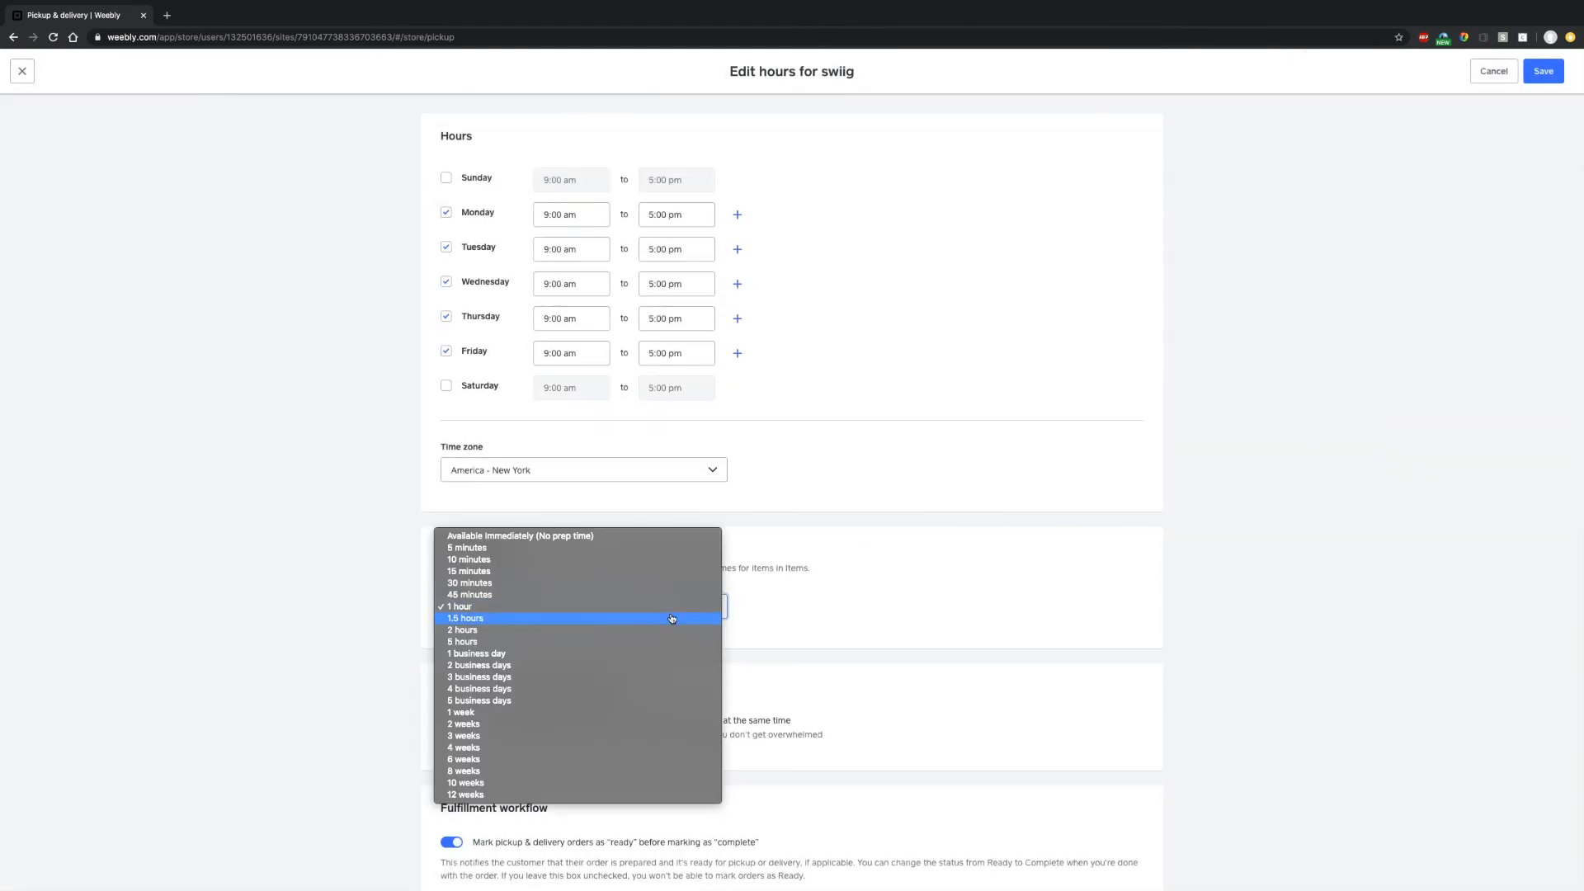
{"action": "left_click", "coordinate": [641, 573]}
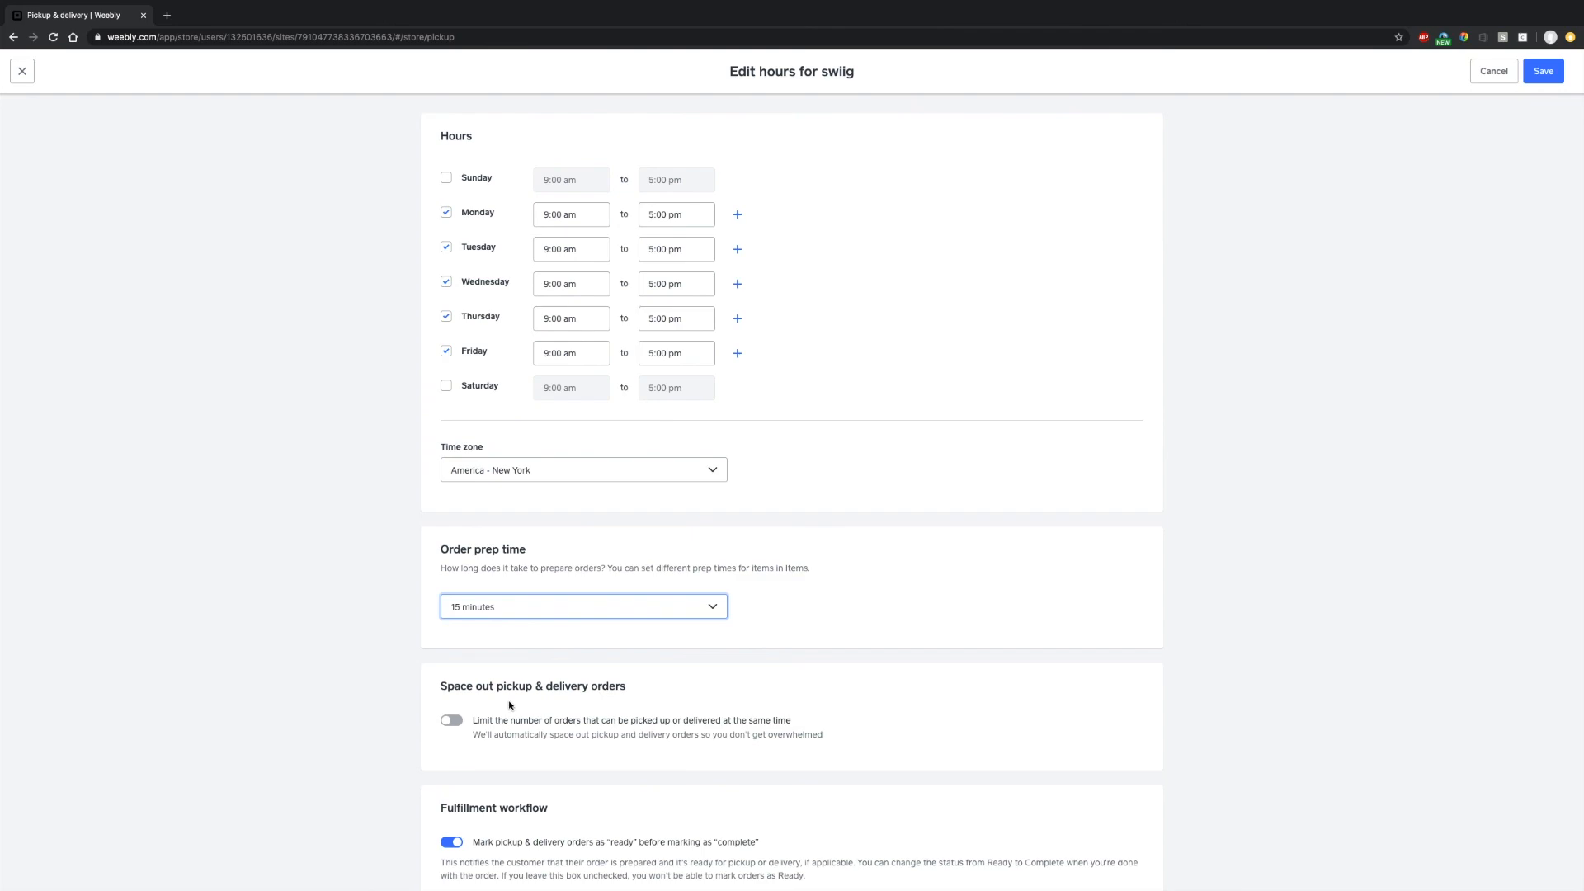
{"action": "scroll", "coordinate": [515, 707], "scroll_direction": "down", "scroll_amount": 2}
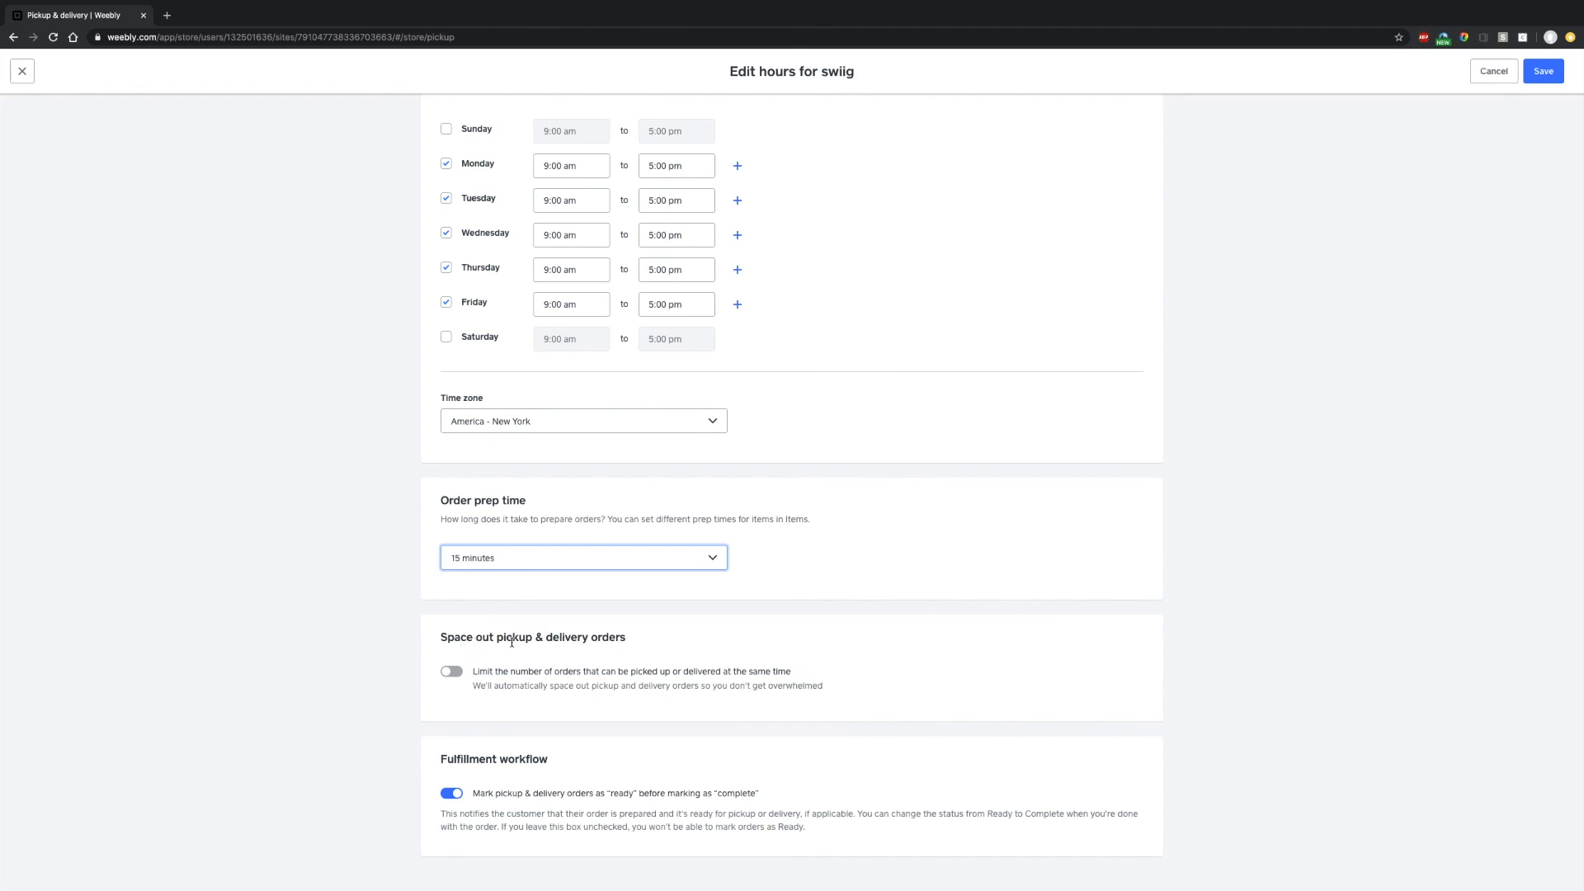
{"action": "left_click", "coordinate": [452, 672]}
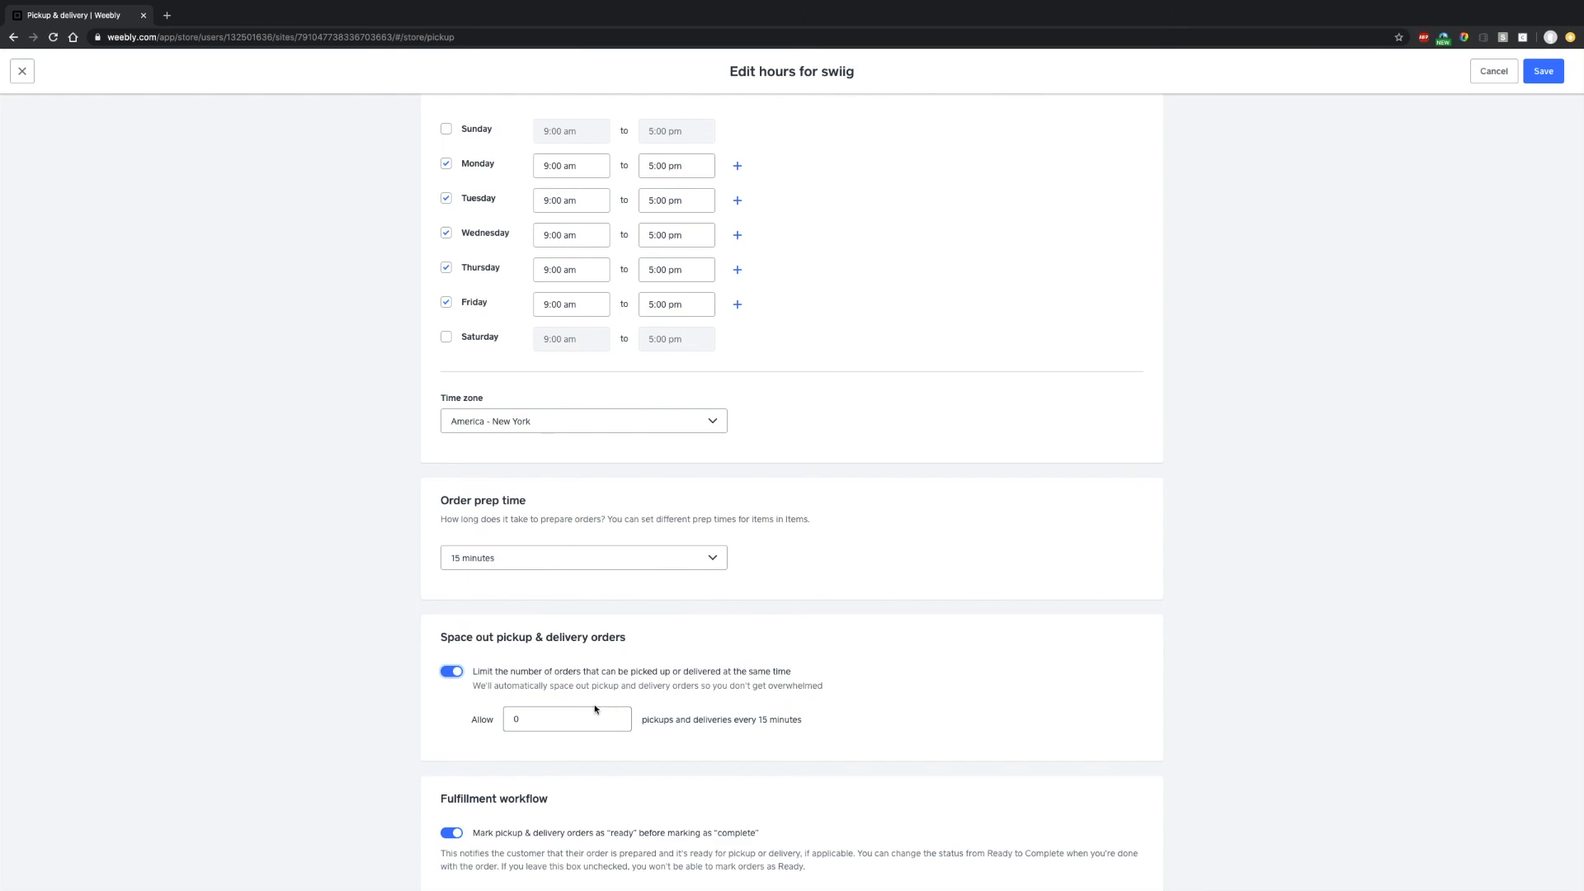
{"action": "scroll", "coordinate": [594, 711], "scroll_direction": "down", "scroll_amount": 1}
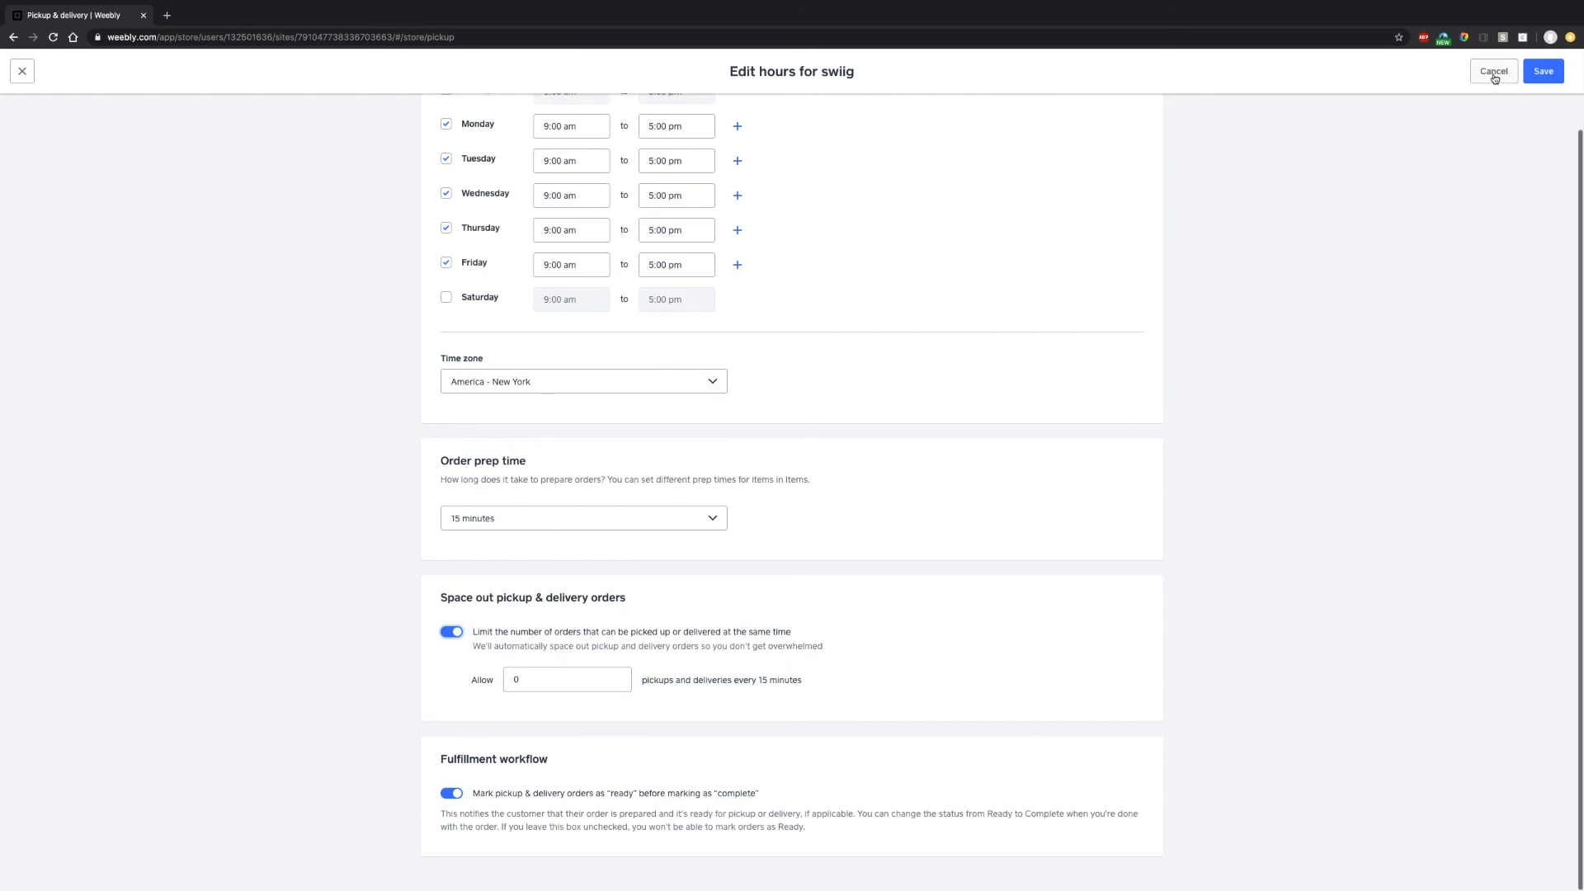
{"action": "left_click", "coordinate": [1542, 71]}
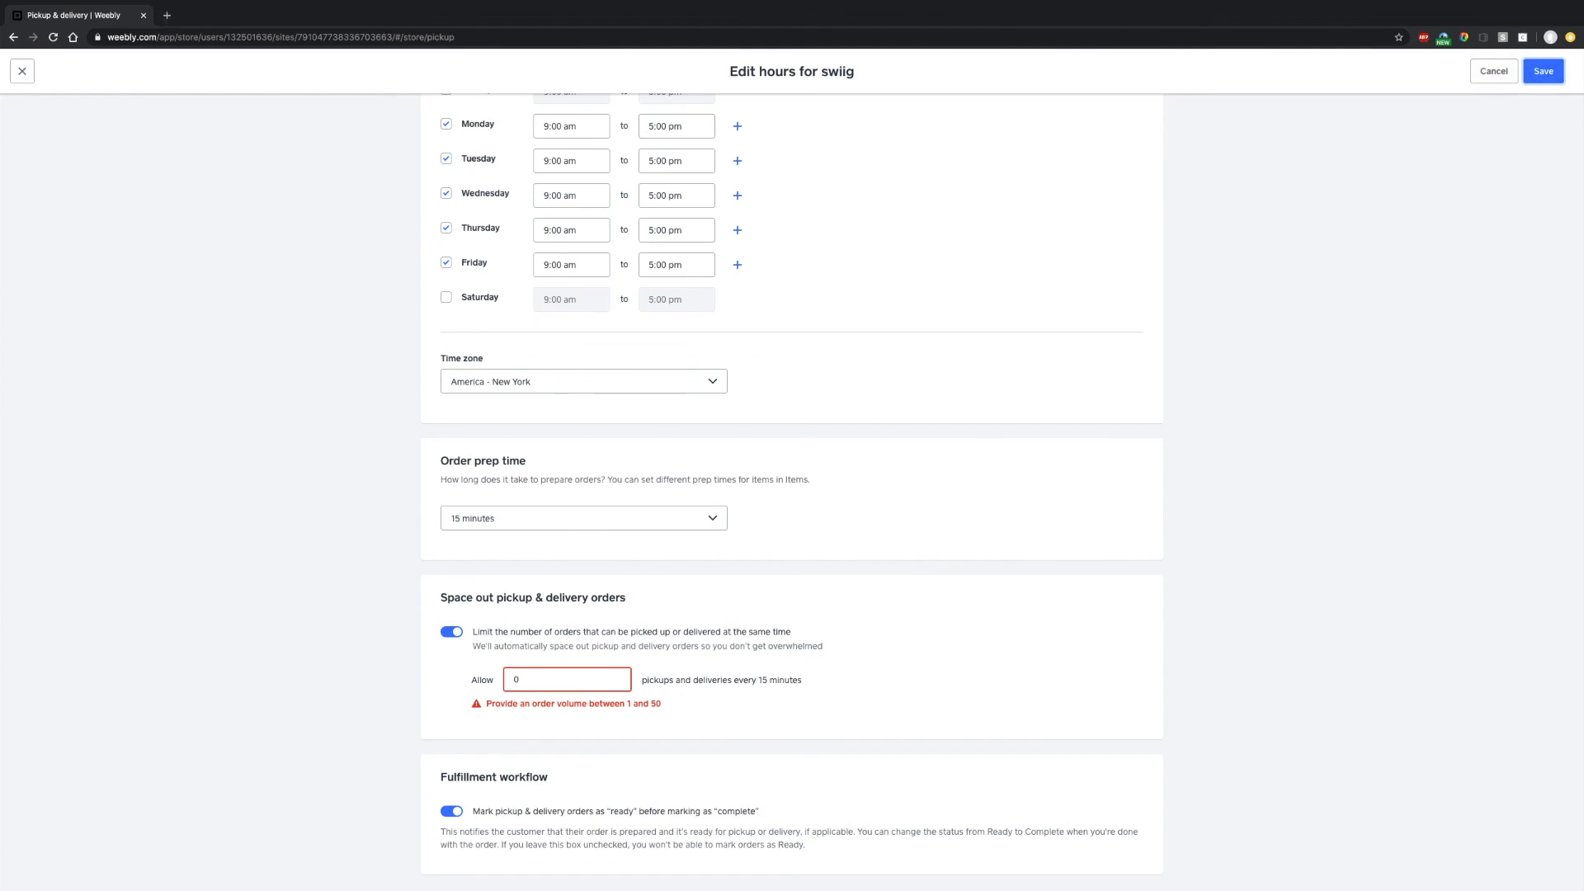
- Load the live store at swiig.square.site in a new tab and scroll through its menu sections
{"action": "left_click", "coordinate": [167, 16]}
{"action": "type", "text": "swiig."}
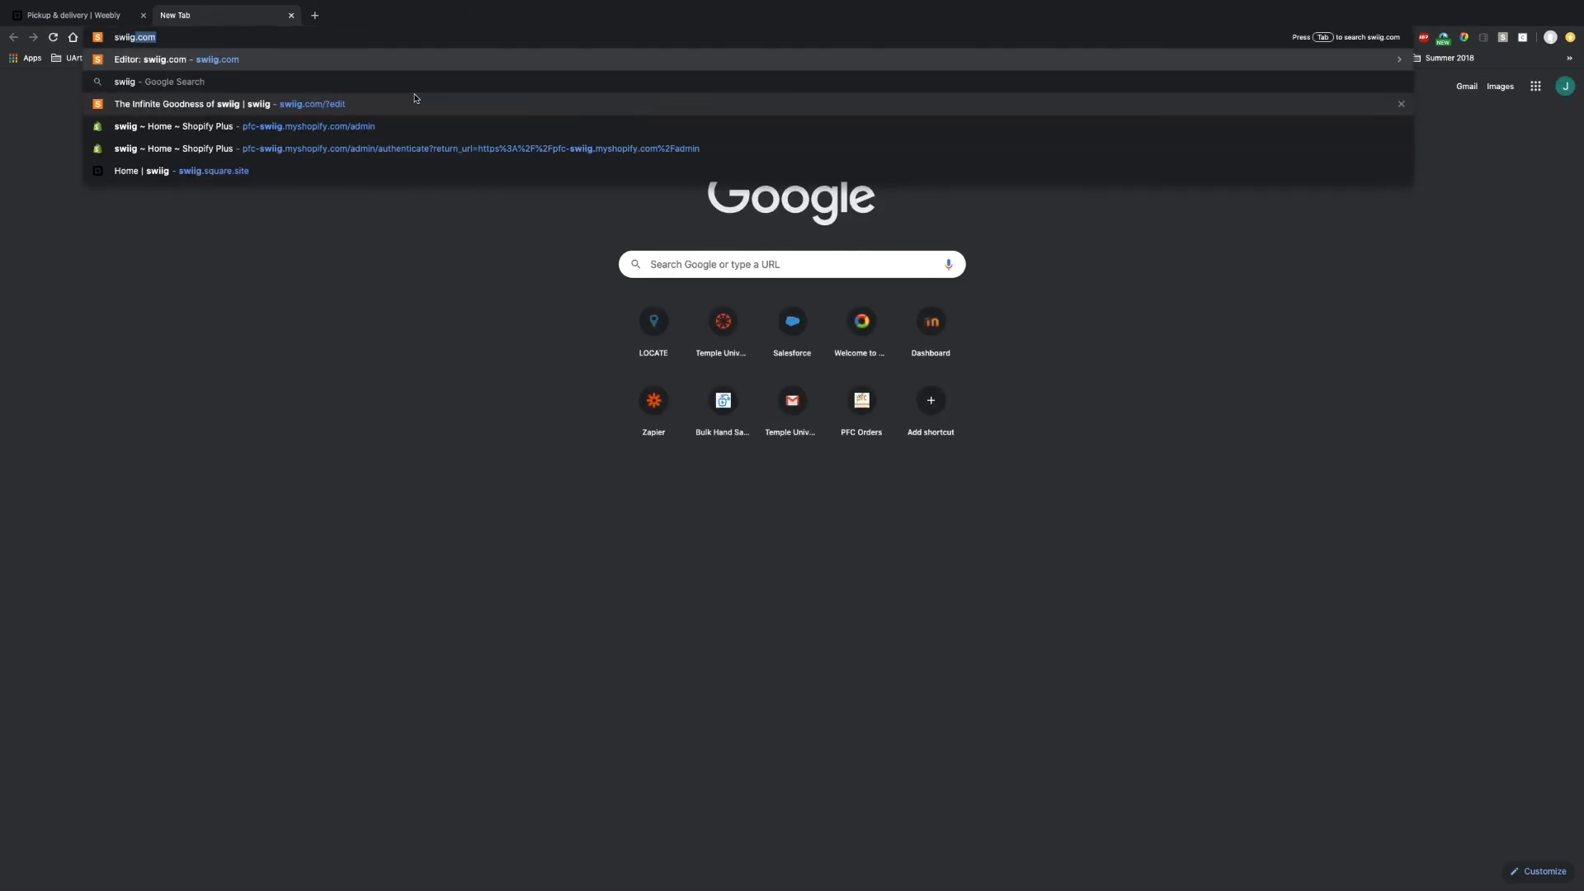
{"action": "type", "text": "square.site"}
{"action": "key", "text": "Return"}
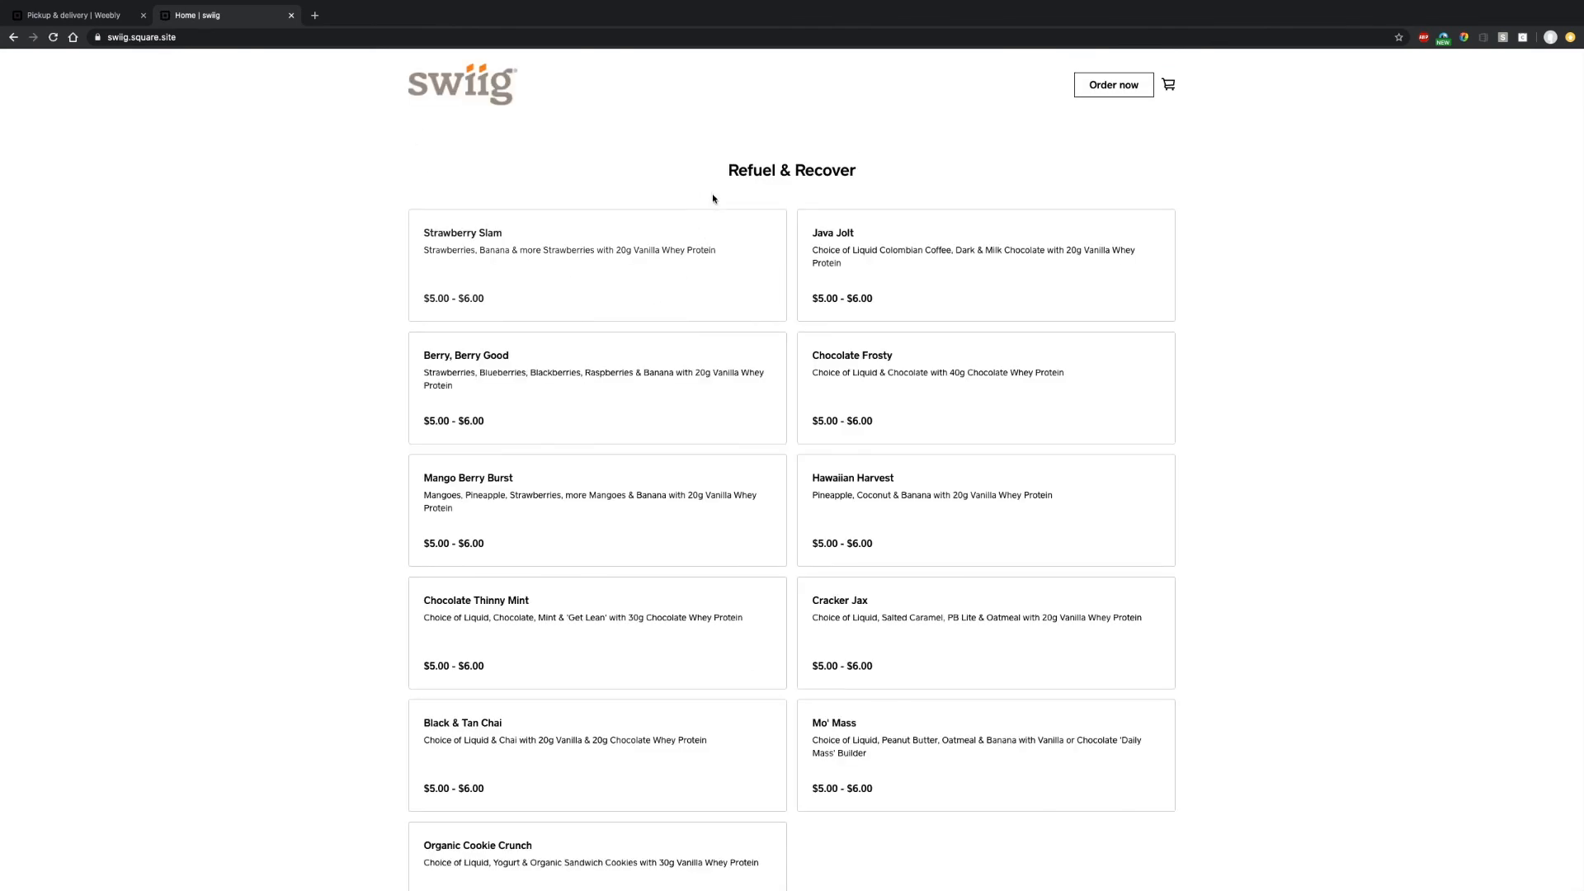
{"action": "scroll", "coordinate": [697, 447], "scroll_direction": "down", "scroll_amount": 5}
{"action": "scroll", "coordinate": [695, 445], "scroll_direction": "down", "scroll_amount": 17}
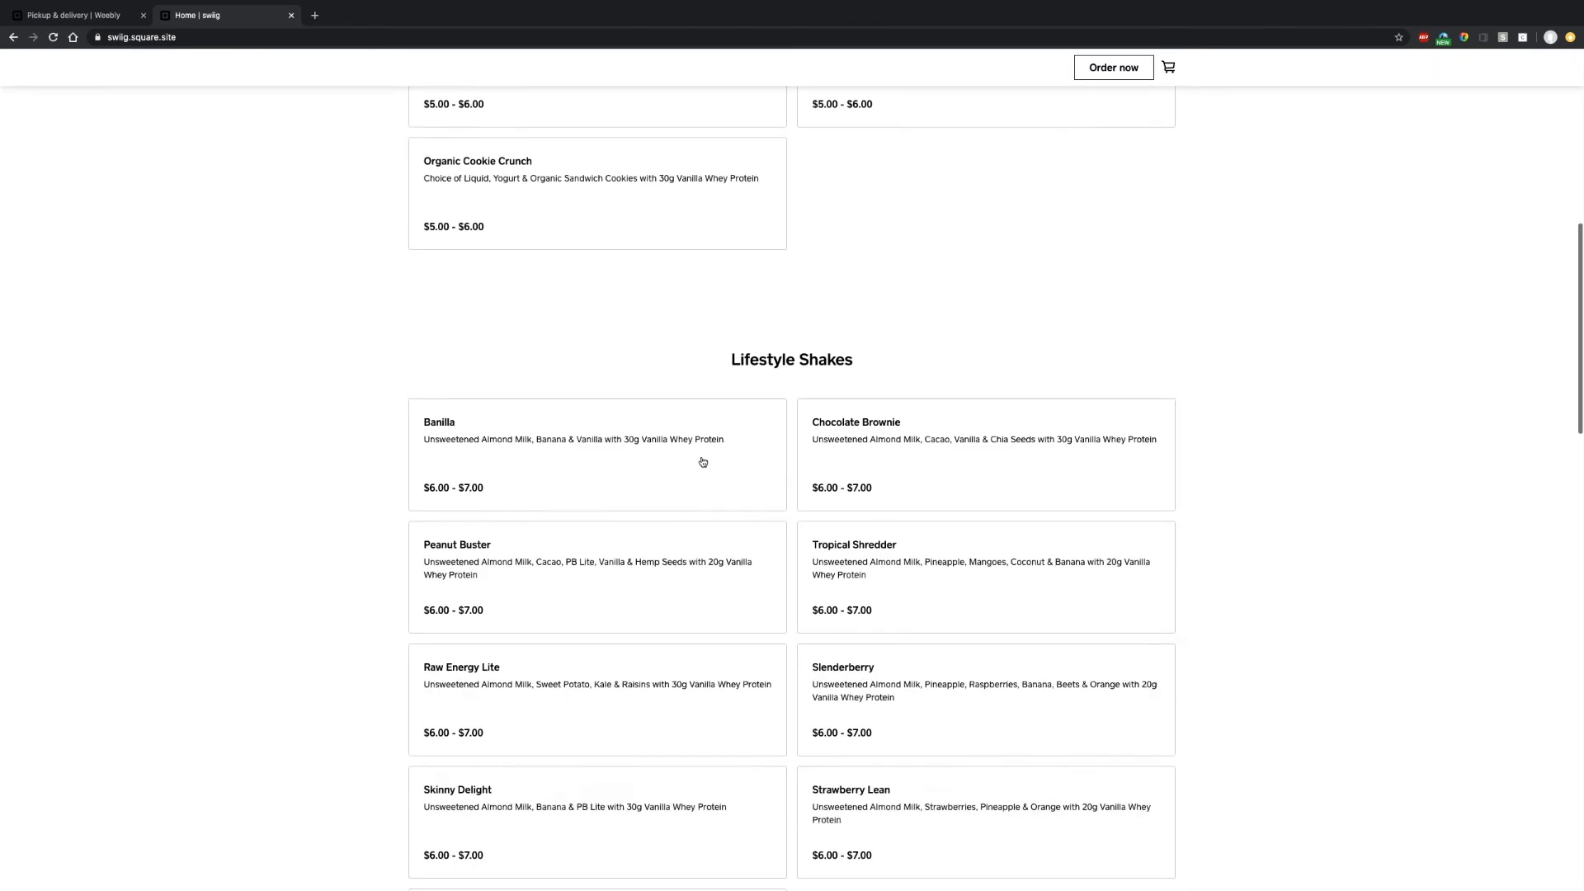
{"action": "scroll", "coordinate": [689, 450], "scroll_direction": "down", "scroll_amount": 3}
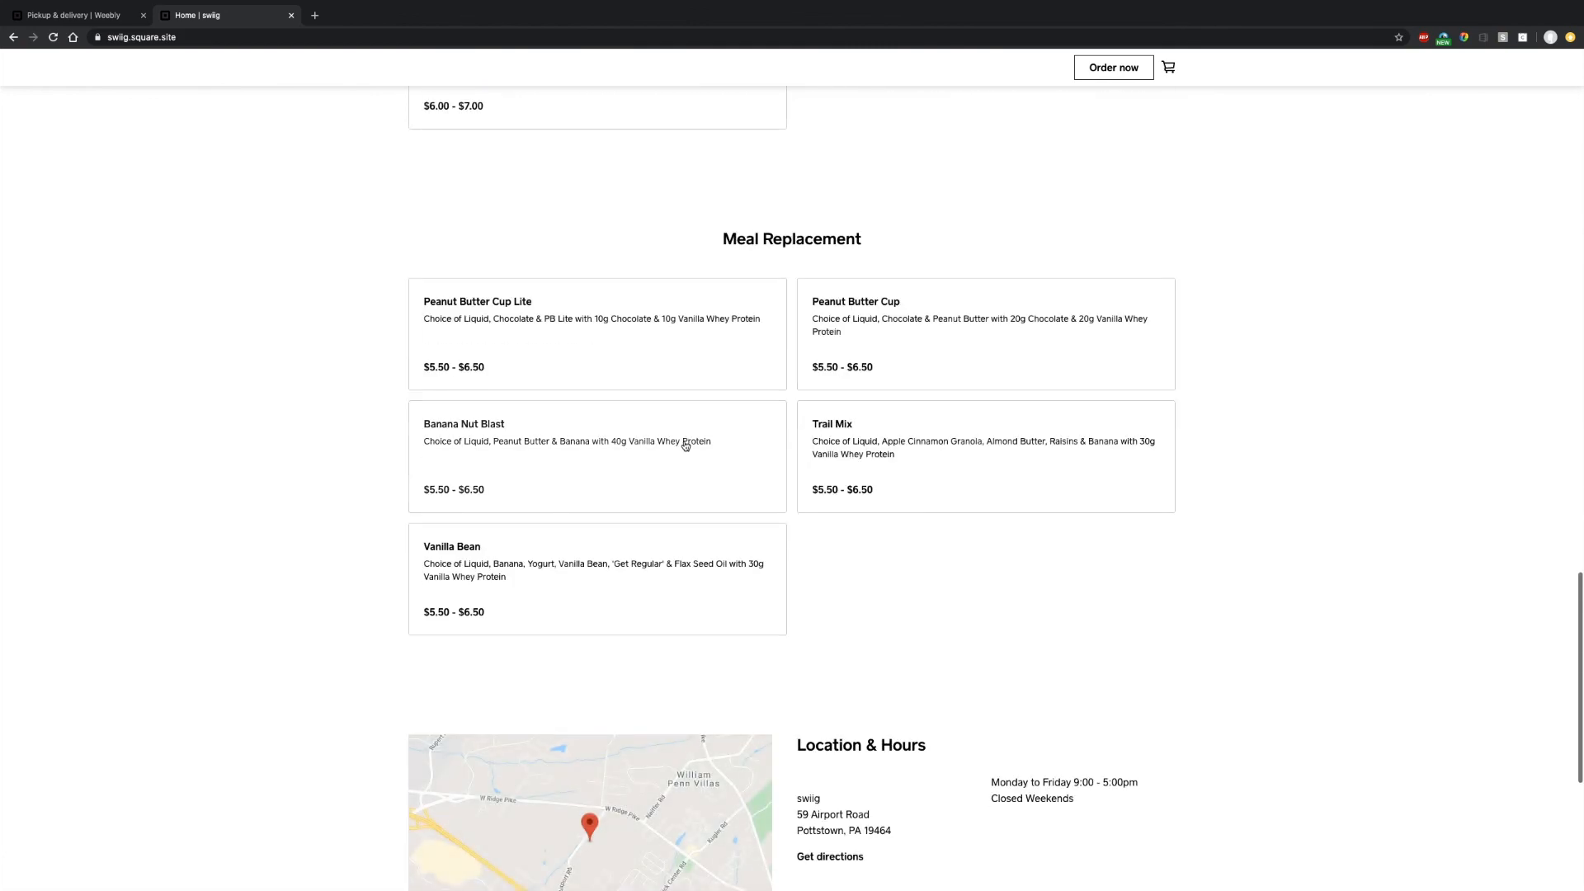
{"action": "scroll", "coordinate": [857, 823], "scroll_direction": "down", "scroll_amount": 1}
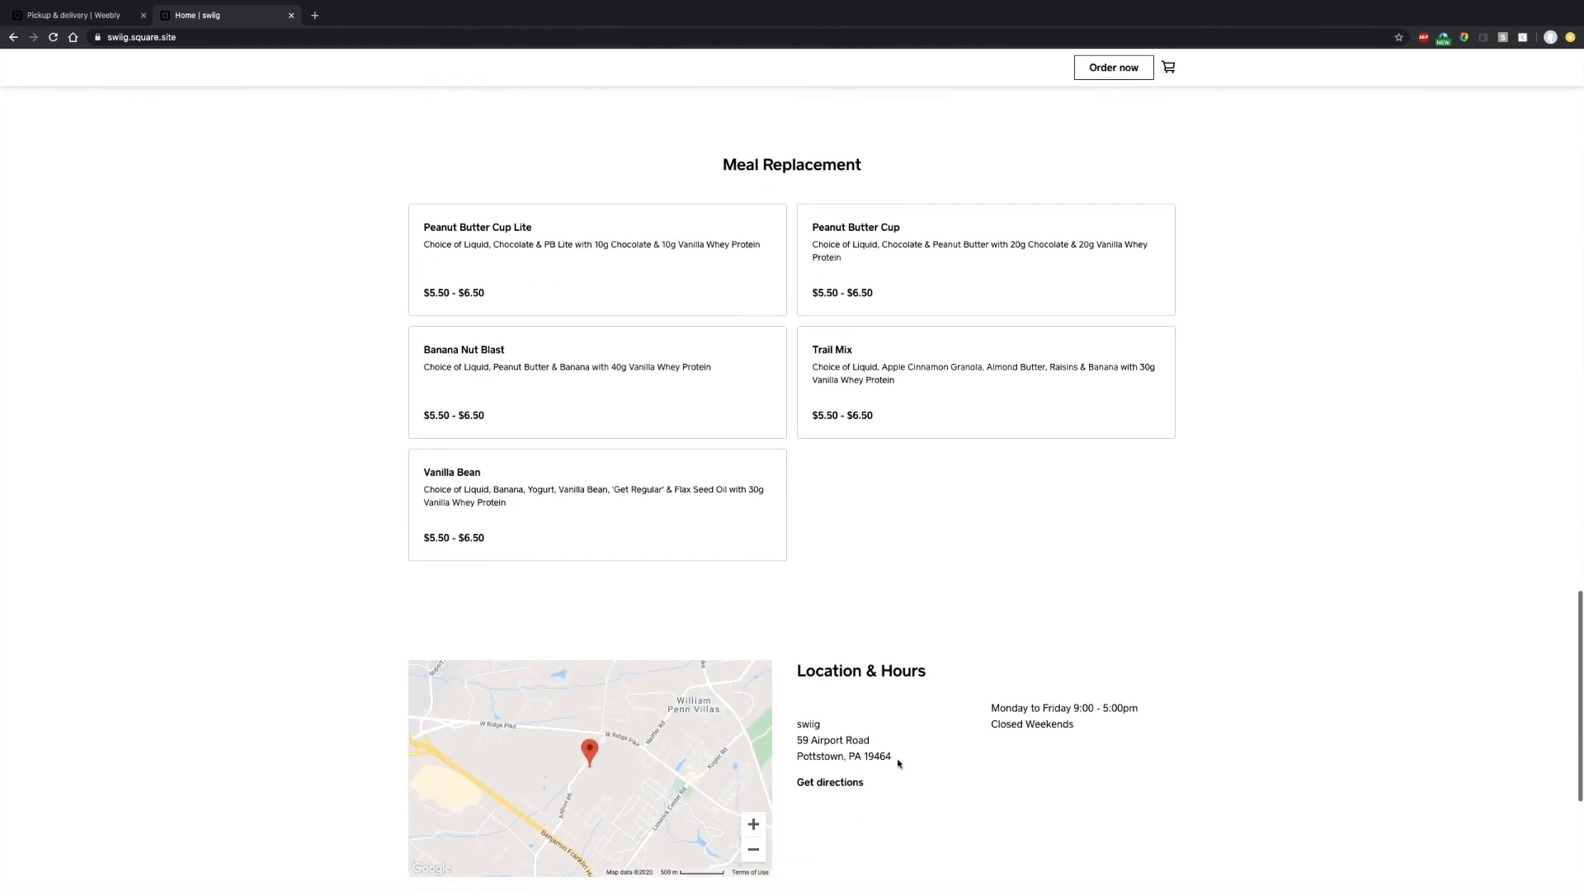
{"action": "scroll", "coordinate": [898, 763], "scroll_direction": "down", "scroll_amount": 1}
{"action": "scroll", "coordinate": [936, 602], "scroll_direction": "down", "scroll_amount": 3}
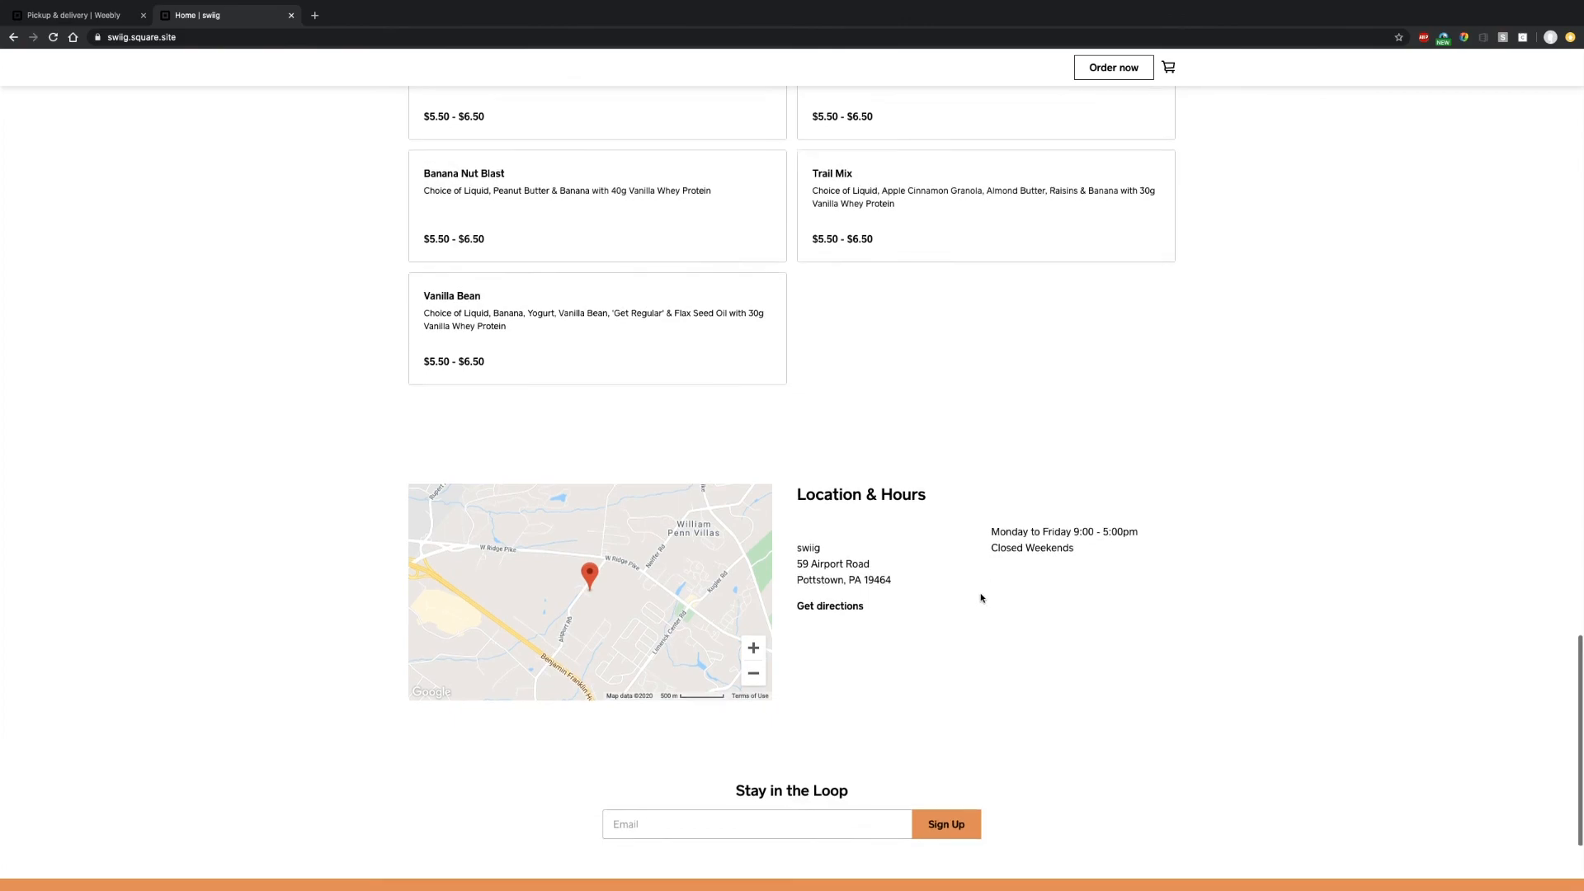
{"action": "scroll", "coordinate": [942, 573], "scroll_direction": "up", "scroll_amount": 14}
{"action": "scroll", "coordinate": [825, 373], "scroll_direction": "up", "scroll_amount": 7}
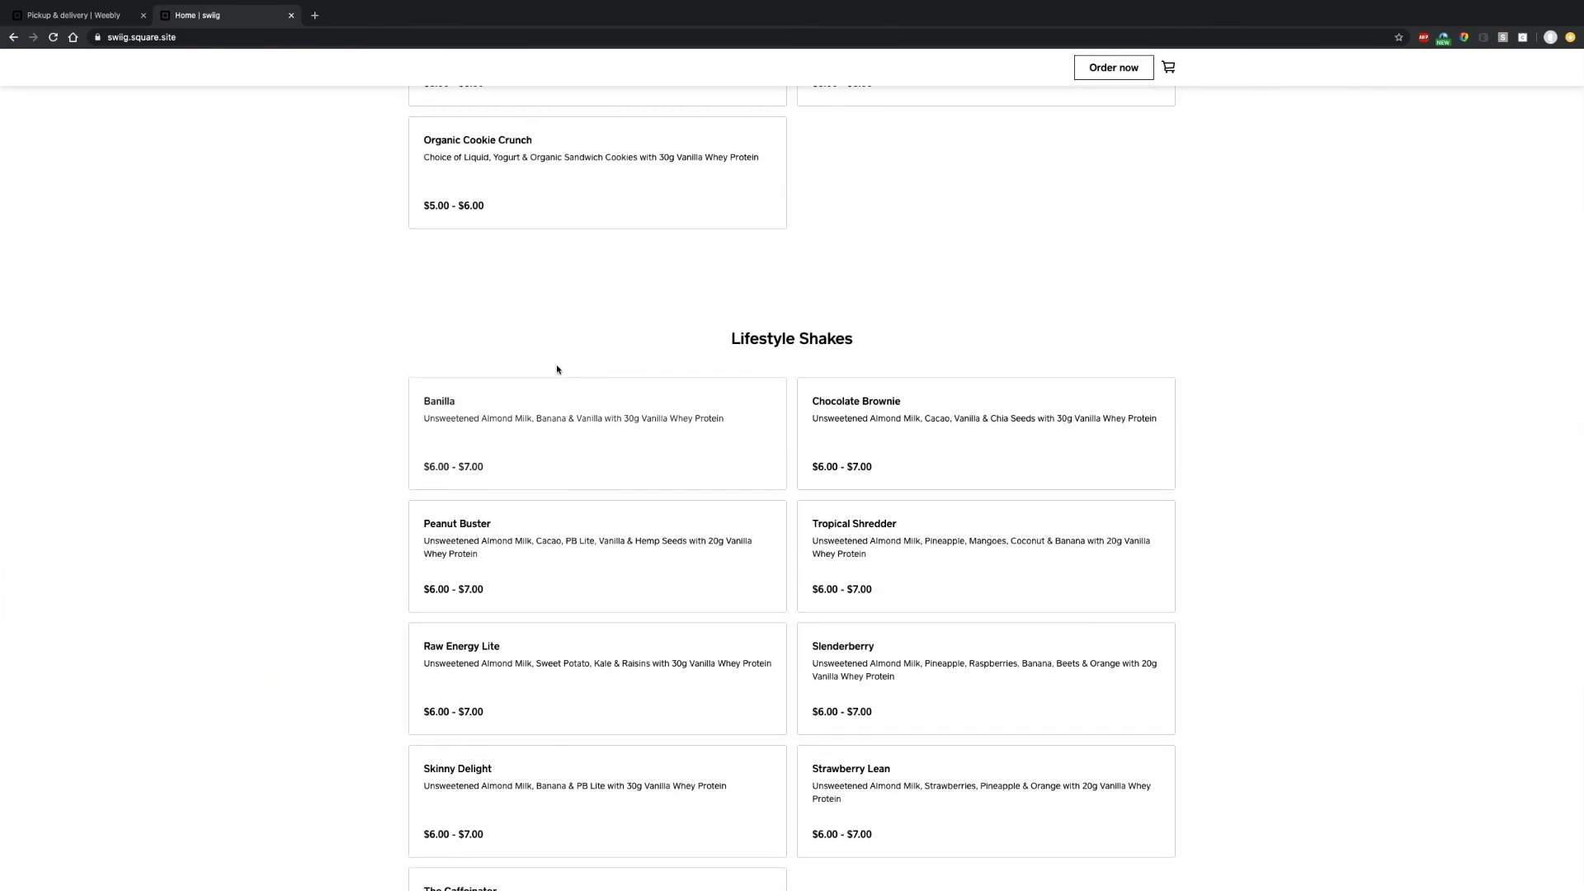
{"action": "scroll", "coordinate": [555, 368], "scroll_direction": "up", "scroll_amount": 8}
- Add a 20oz Strawberry Slam with Extra Fruit and Vanilla Whey Protein ($8.25) to the cart, requesting curbside pickup
{"action": "left_click", "coordinate": [550, 314]}
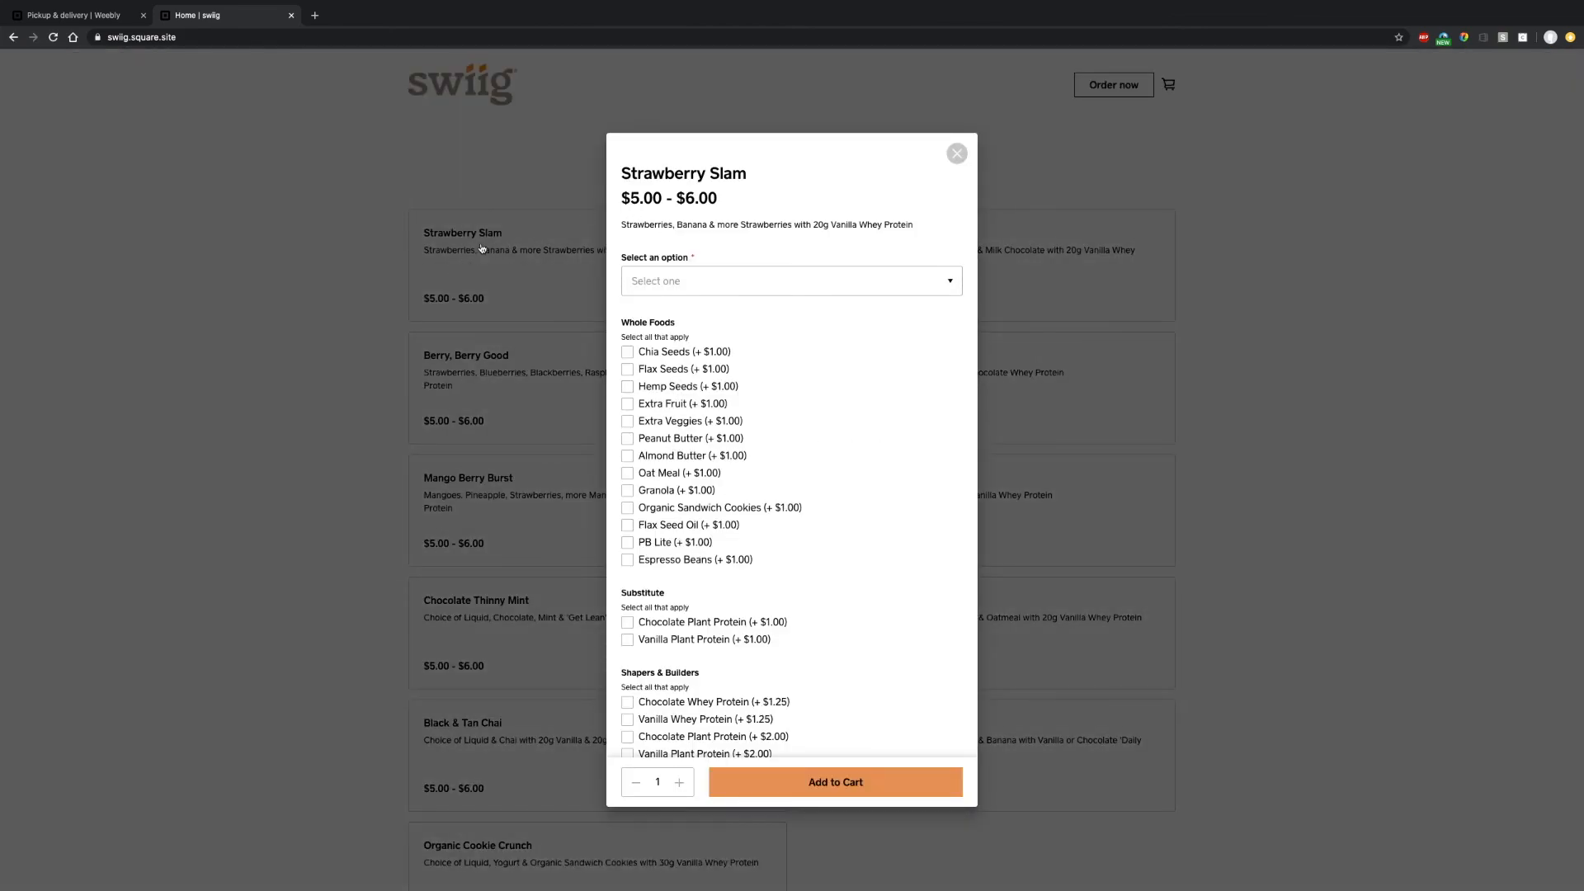
{"action": "left_click", "coordinate": [693, 281]}
{"action": "left_click", "coordinate": [656, 295]}
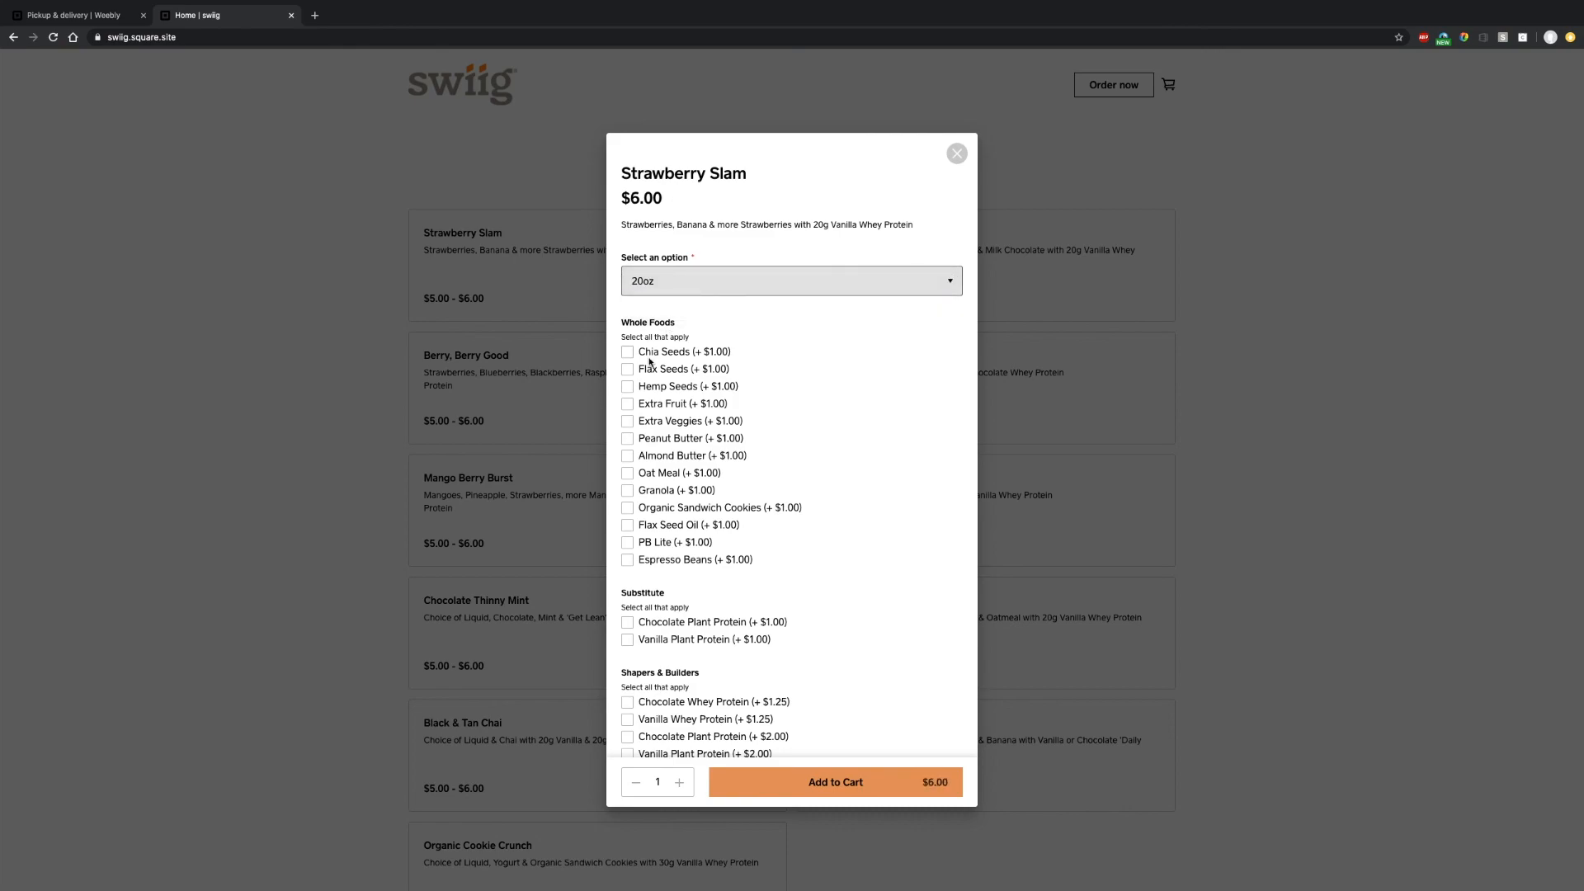
{"action": "left_click", "coordinate": [628, 405]}
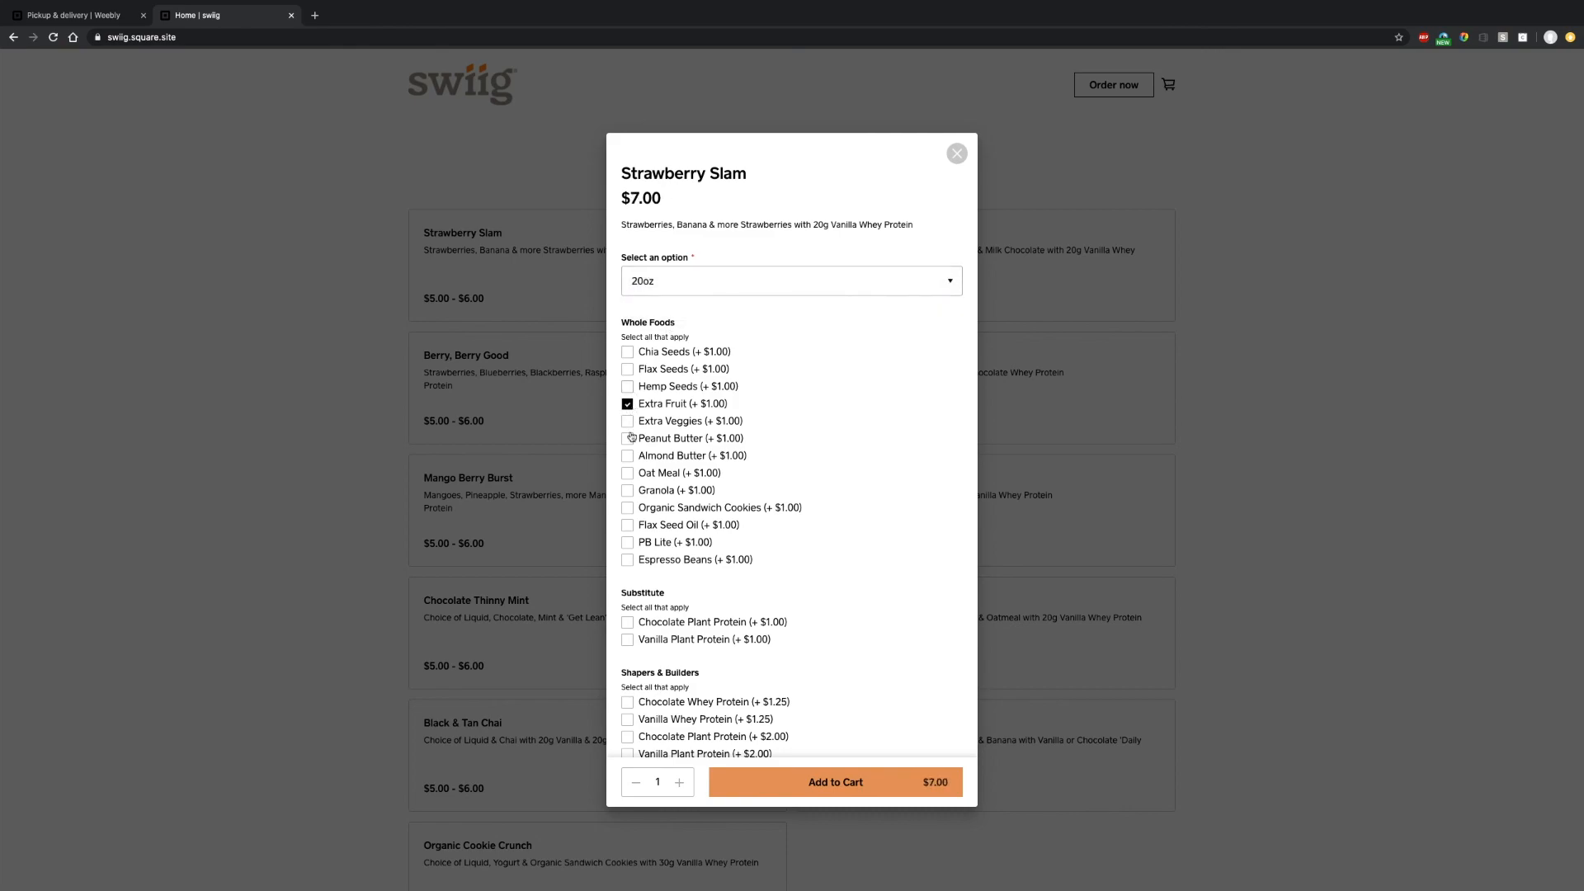
{"action": "scroll", "coordinate": [674, 642], "scroll_direction": "down", "scroll_amount": 3}
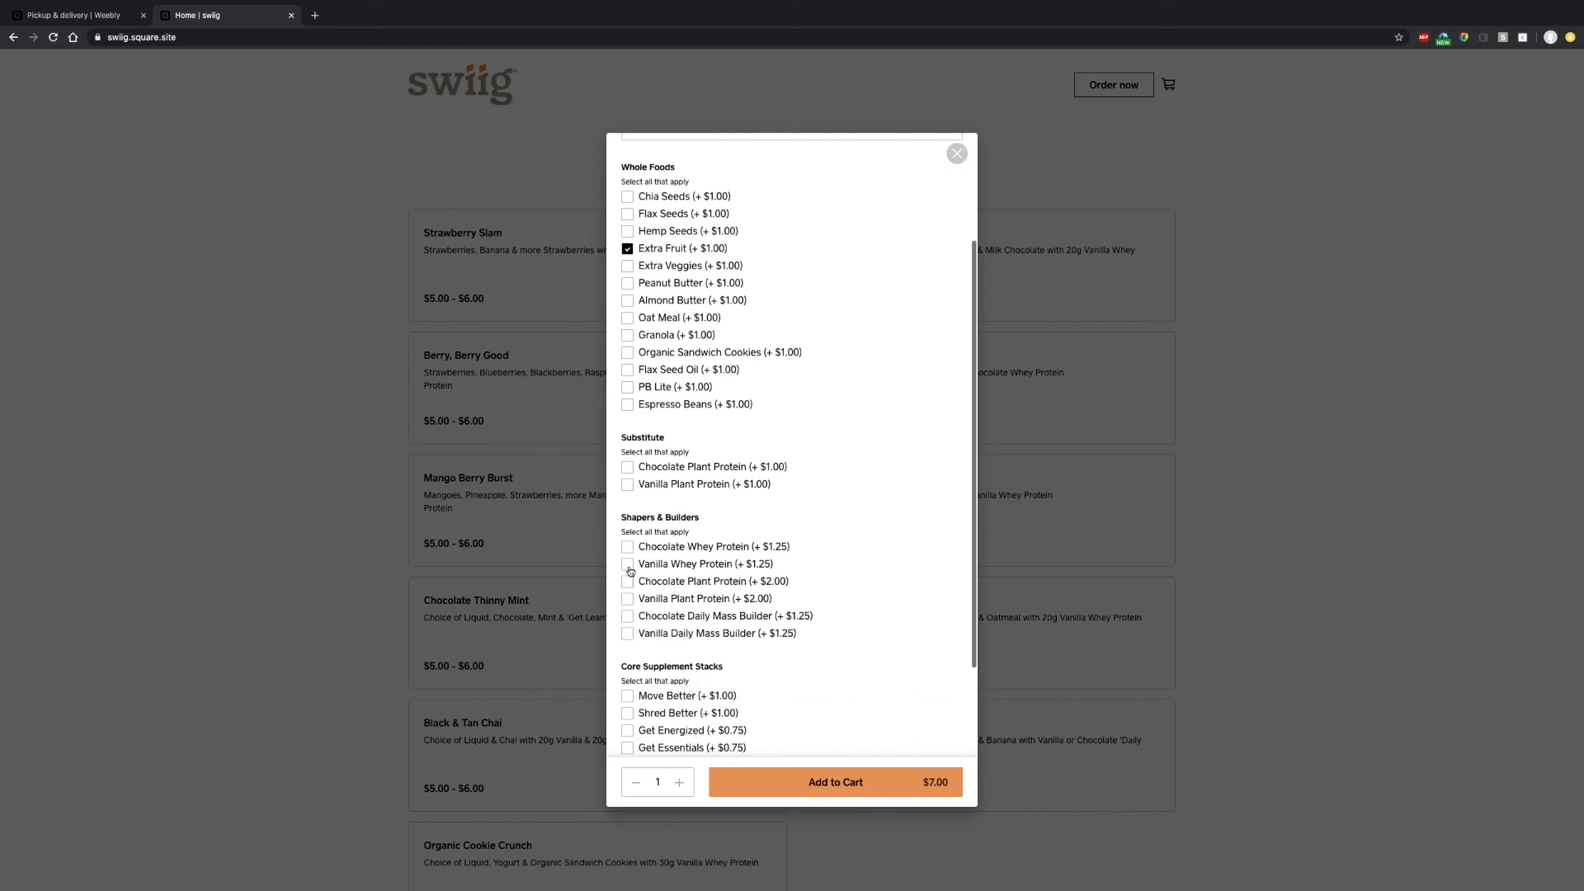
{"action": "left_click", "coordinate": [628, 566]}
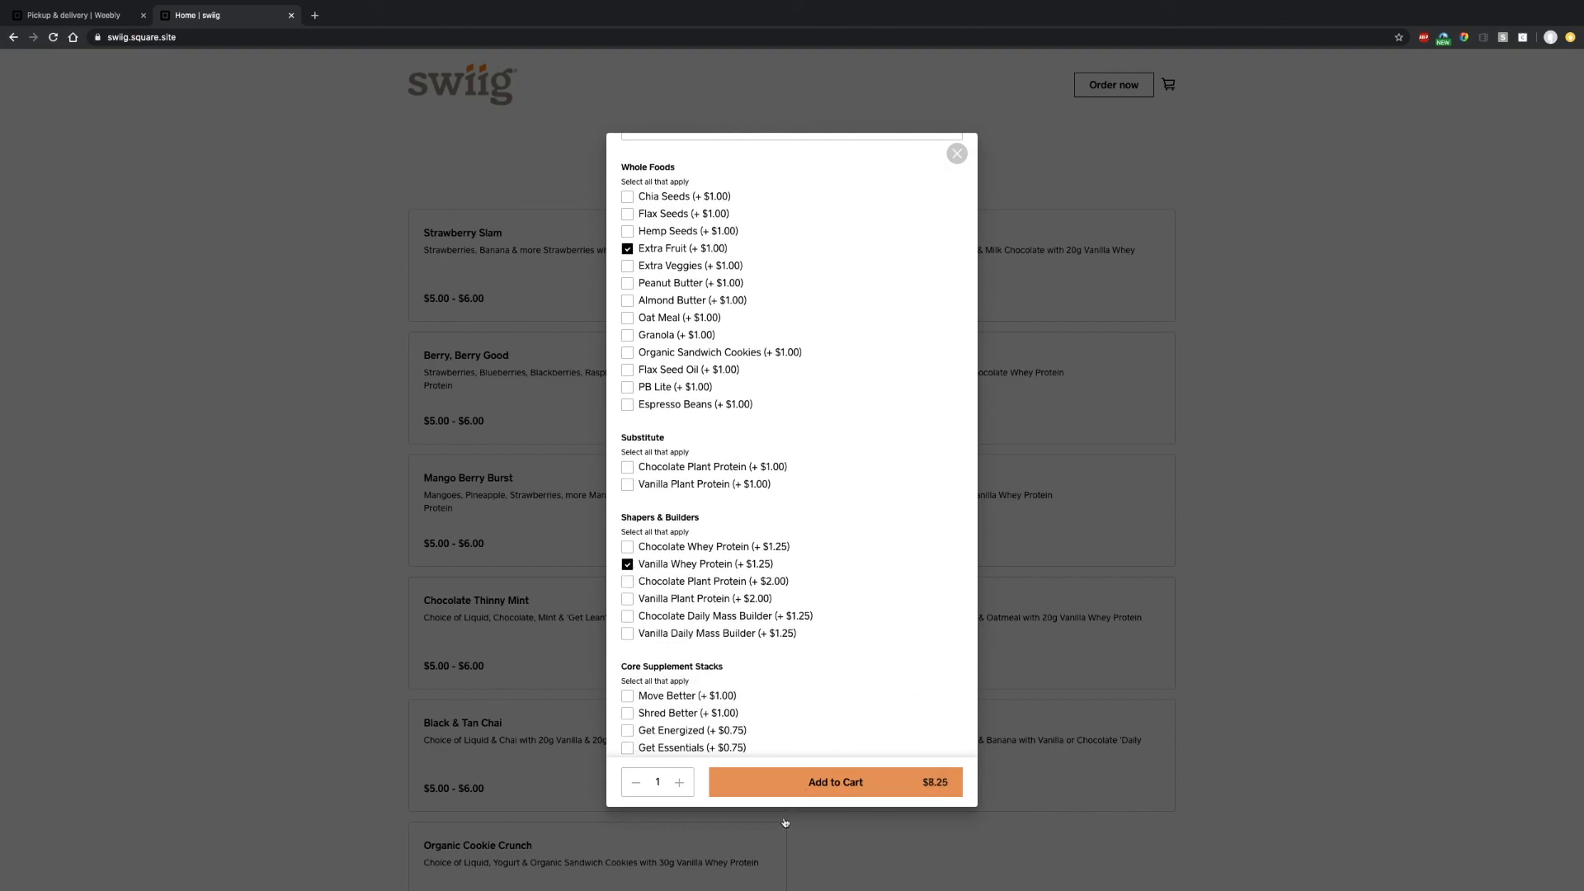
{"action": "left_click", "coordinate": [803, 789]}
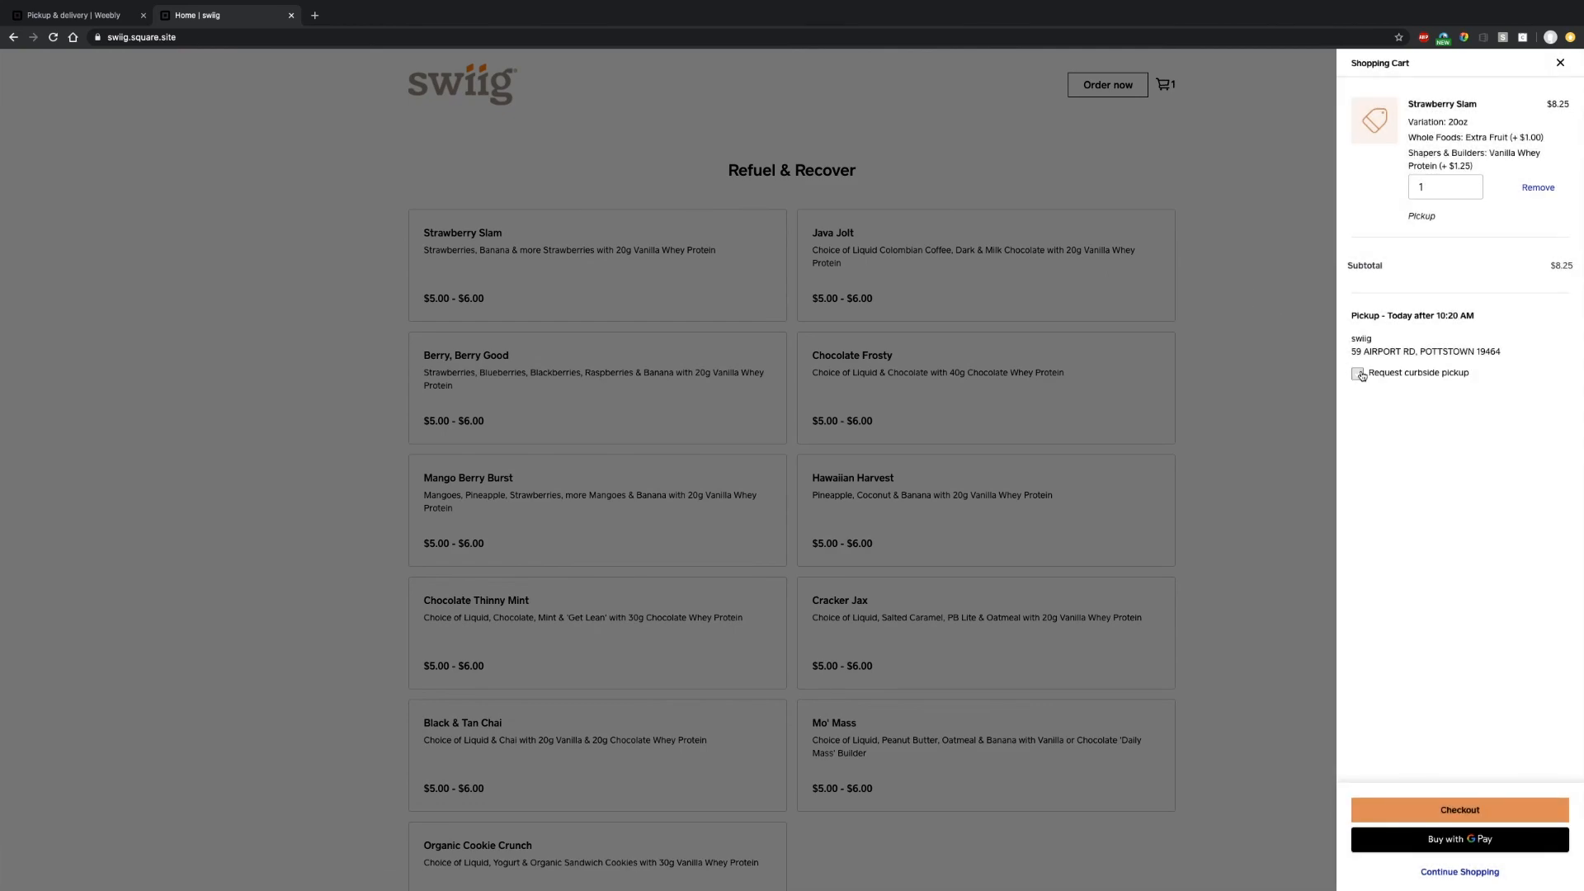
{"action": "left_click", "coordinate": [1358, 374]}
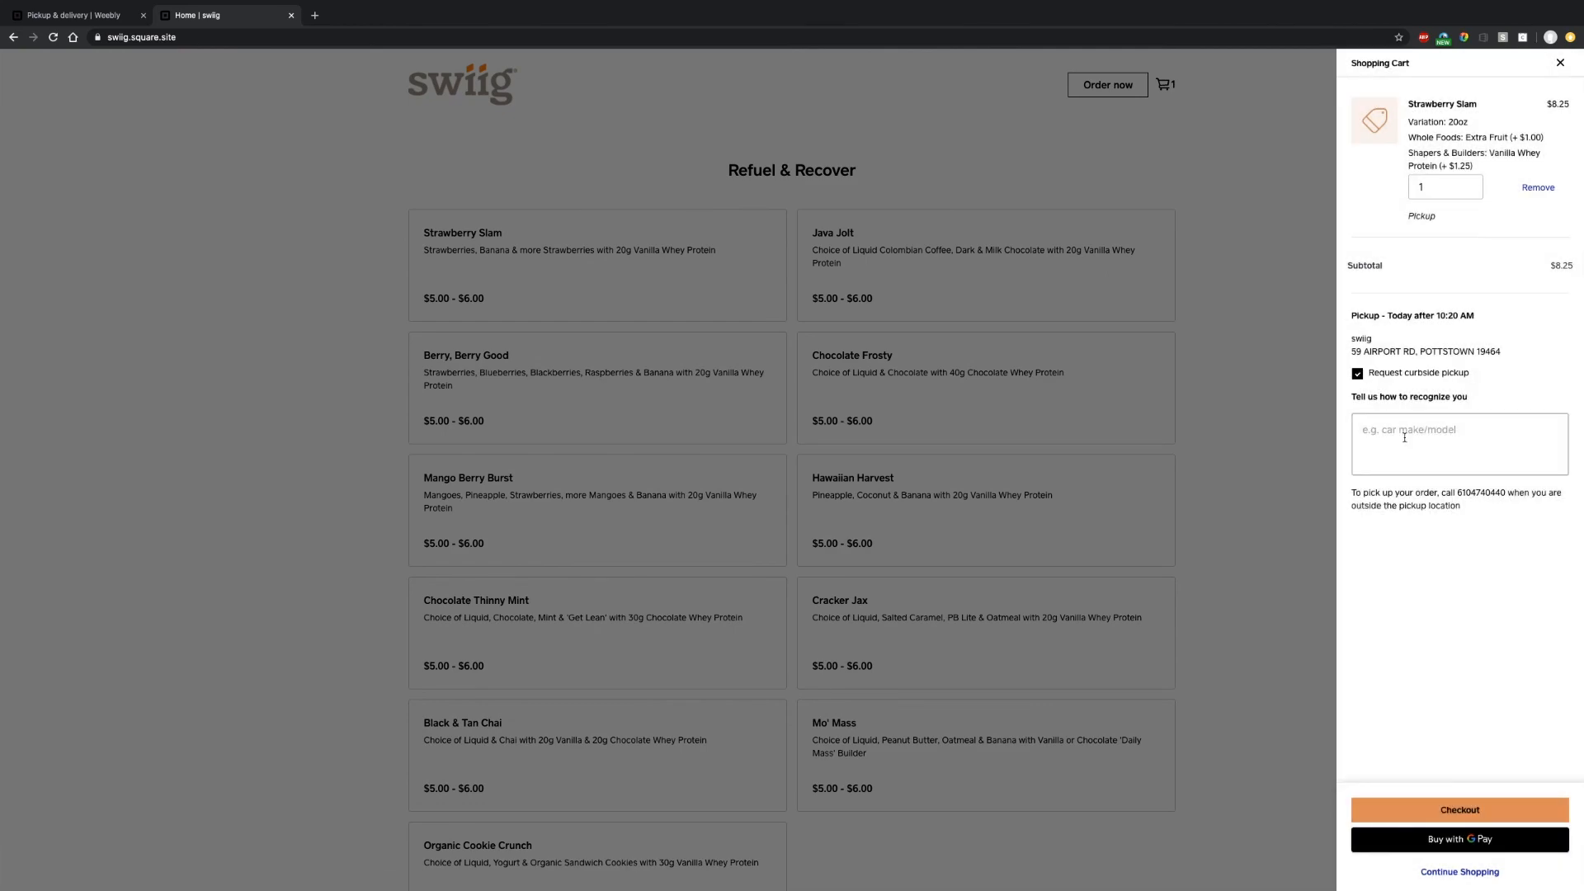
{"action": "left_click", "coordinate": [1453, 460]}
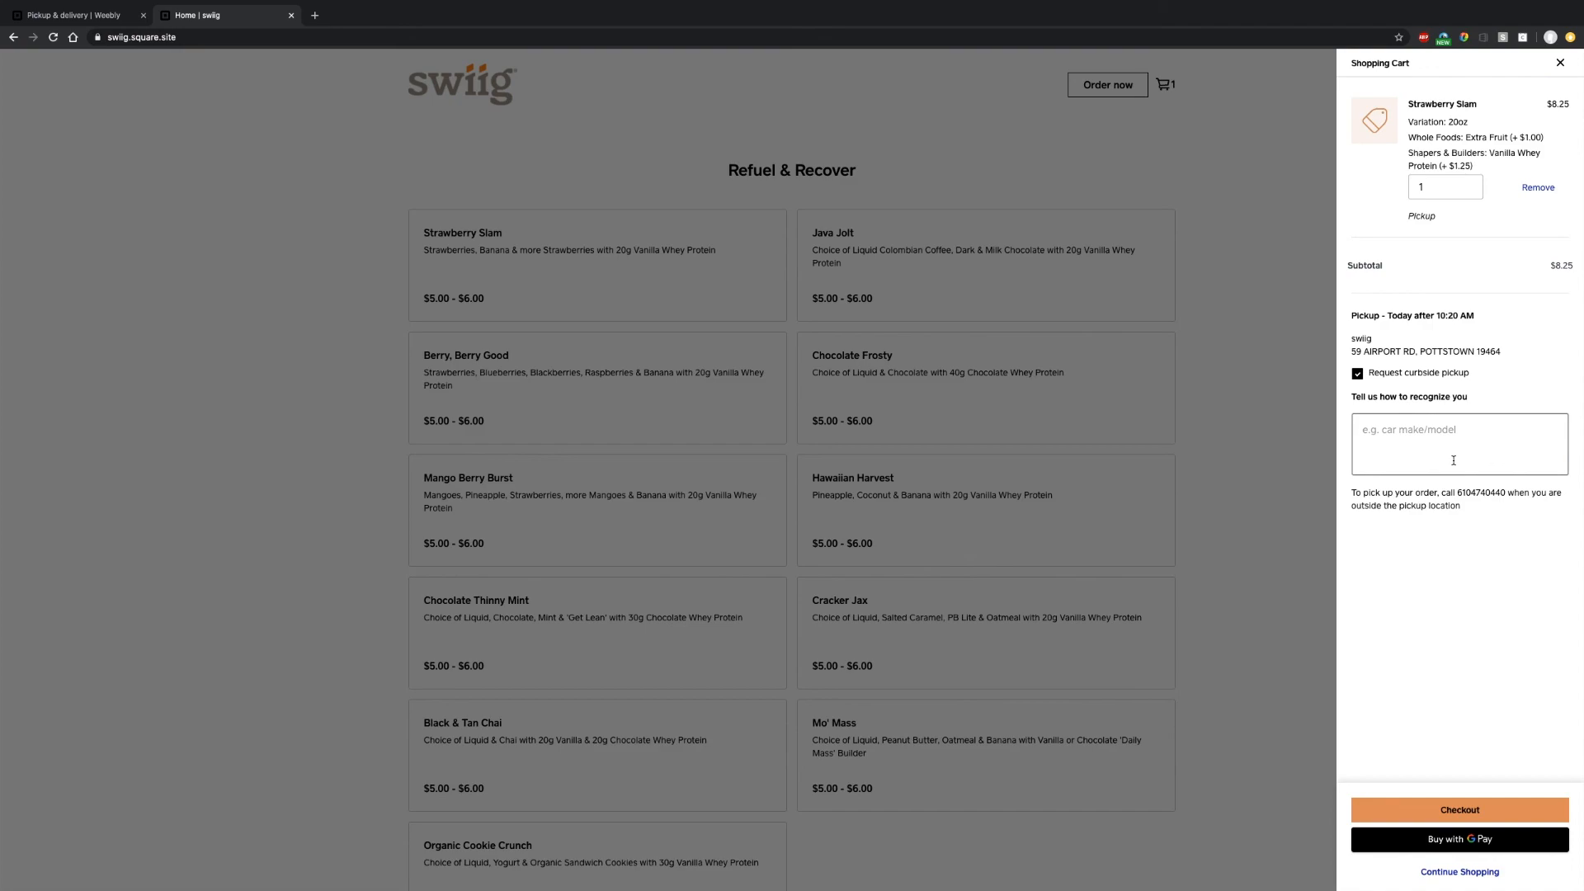